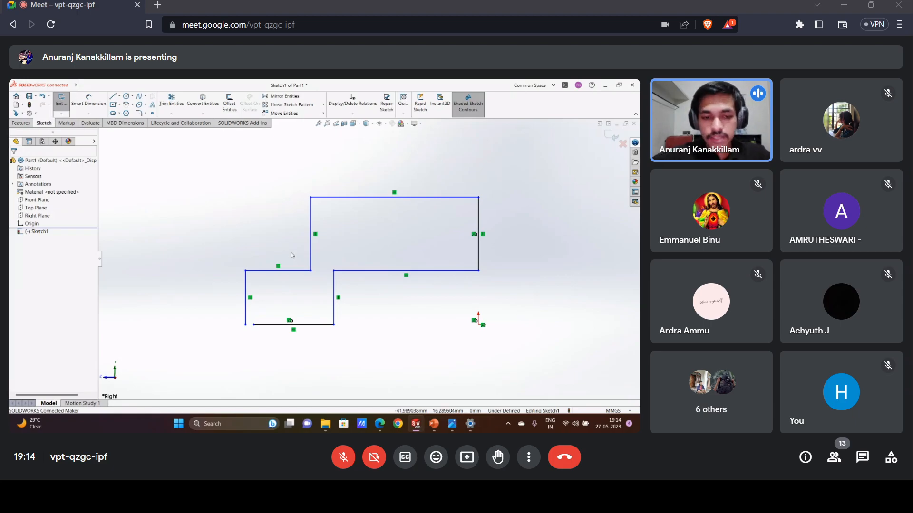
Close the gap in the profile's lower outer corner by merging its two open endpoints.
{"action": "left_click", "coordinate": [246, 325]}
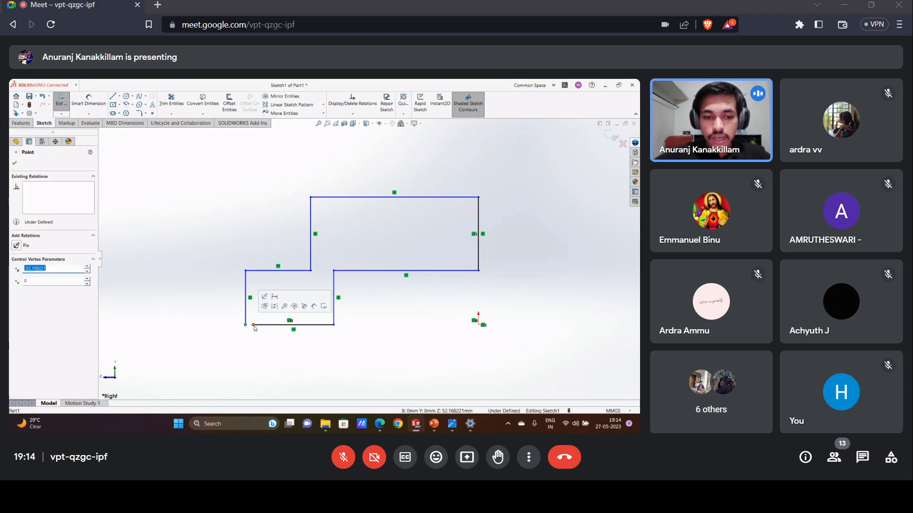
{"action": "left_click", "coordinate": [254, 325], "text": "ctrl"}
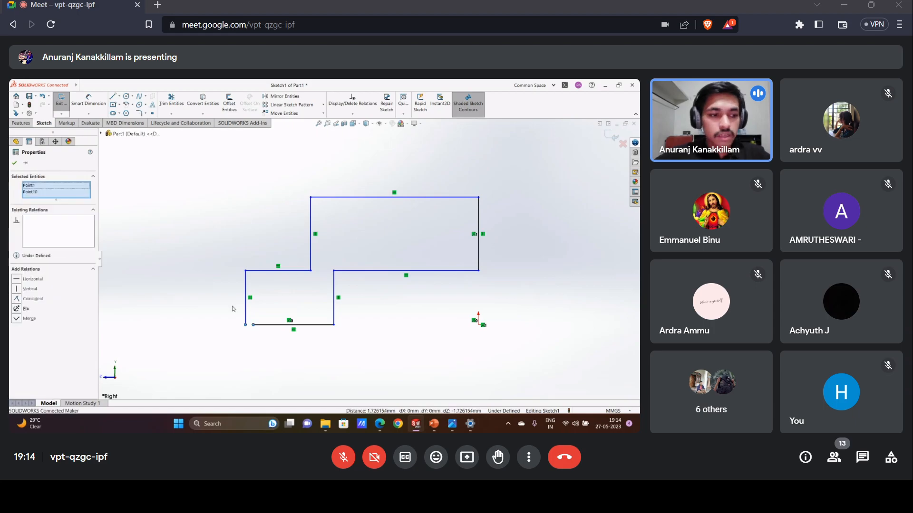
{"action": "left_click", "coordinate": [257, 334]}
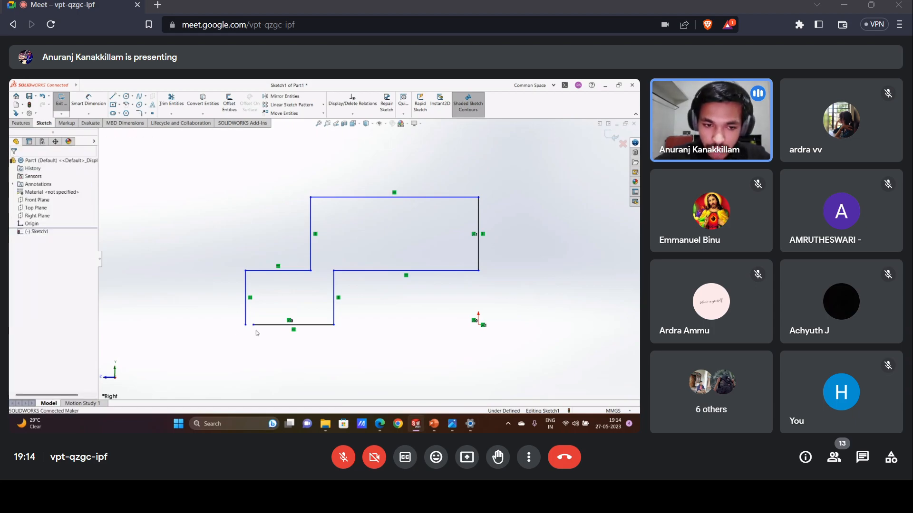
{"action": "left_click", "coordinate": [253, 326]}
{"action": "left_click_drag", "start_coordinate": [250, 327], "coordinate": [257, 329]}
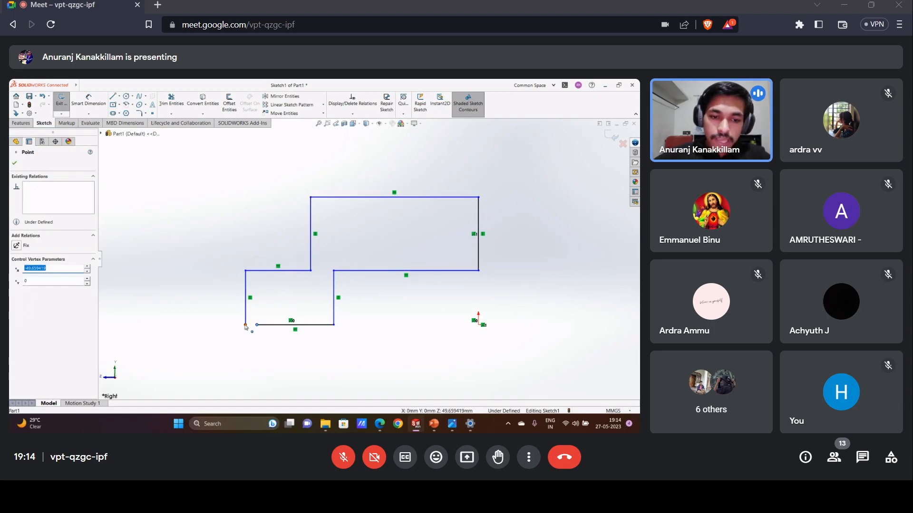
{"action": "left_click", "coordinate": [245, 325], "text": "ctrl"}
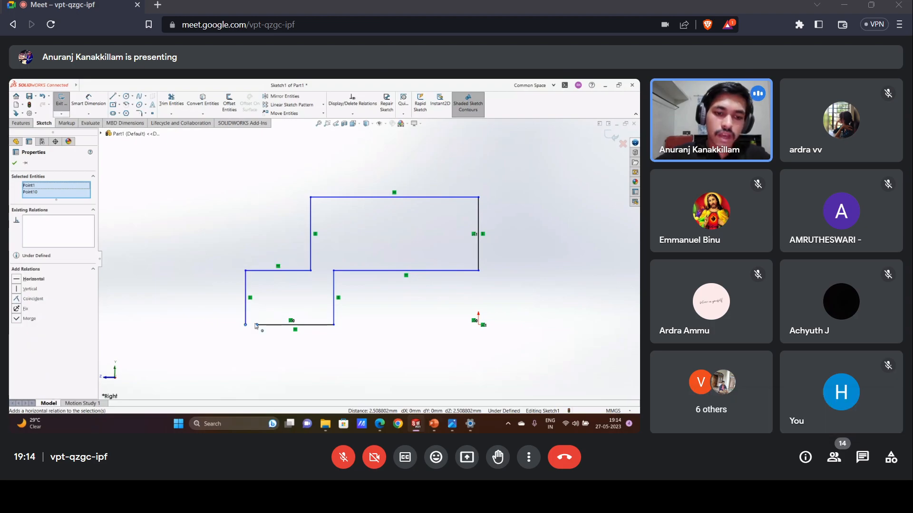
{"action": "left_click", "coordinate": [16, 319]}
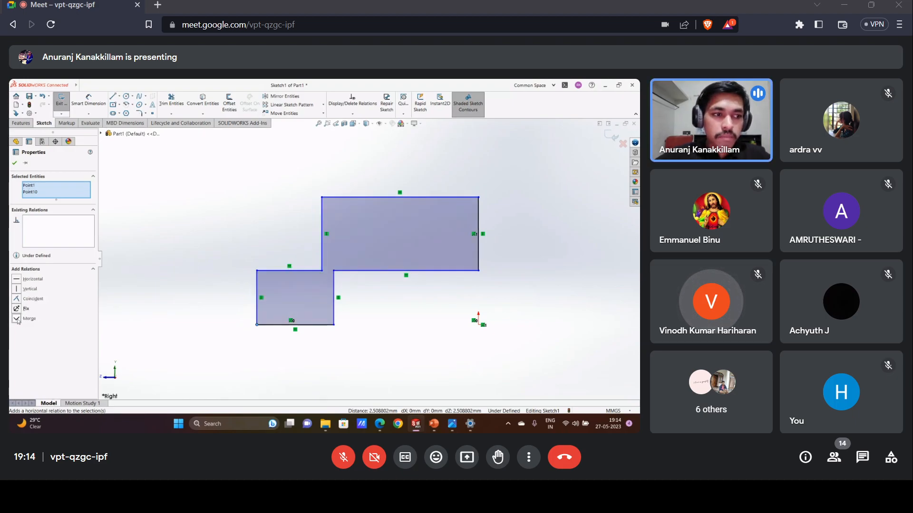
{"action": "left_click", "coordinate": [15, 163]}
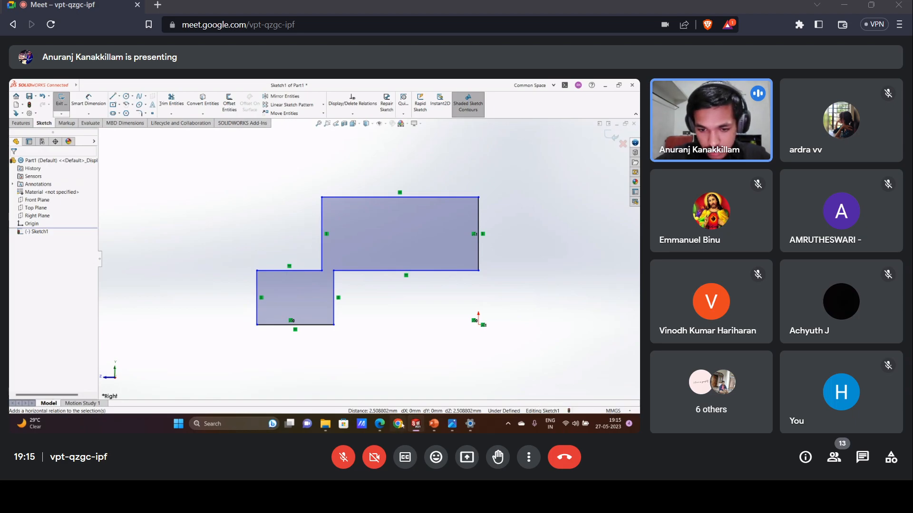
Set the document's unit system to MMGS (millimeter, gram, second).
{"action": "mouse_move", "coordinate": [380, 424]}
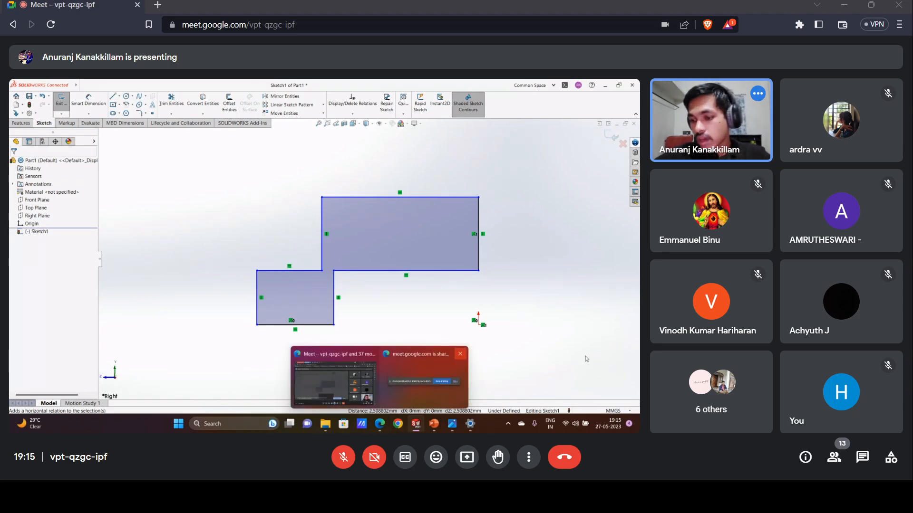
{"action": "left_click", "coordinate": [615, 411]}
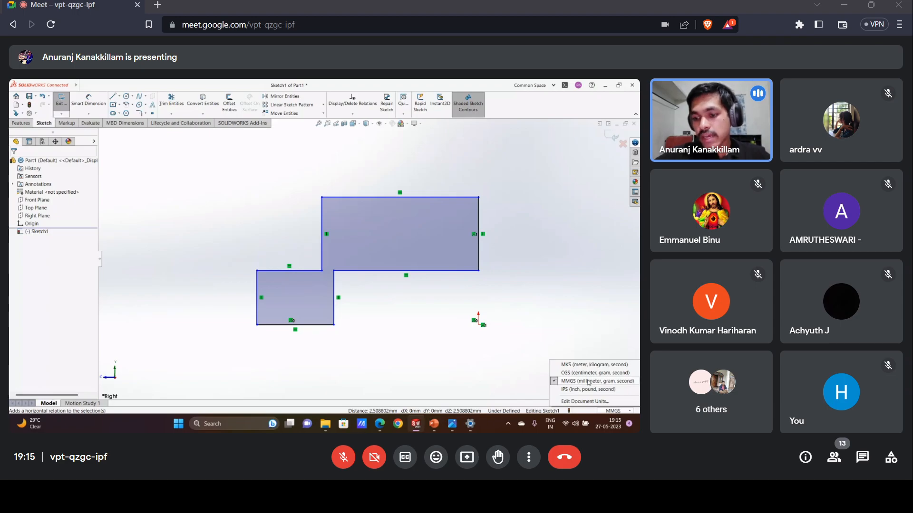
{"action": "left_click", "coordinate": [567, 381]}
{"action": "left_click", "coordinate": [613, 411]}
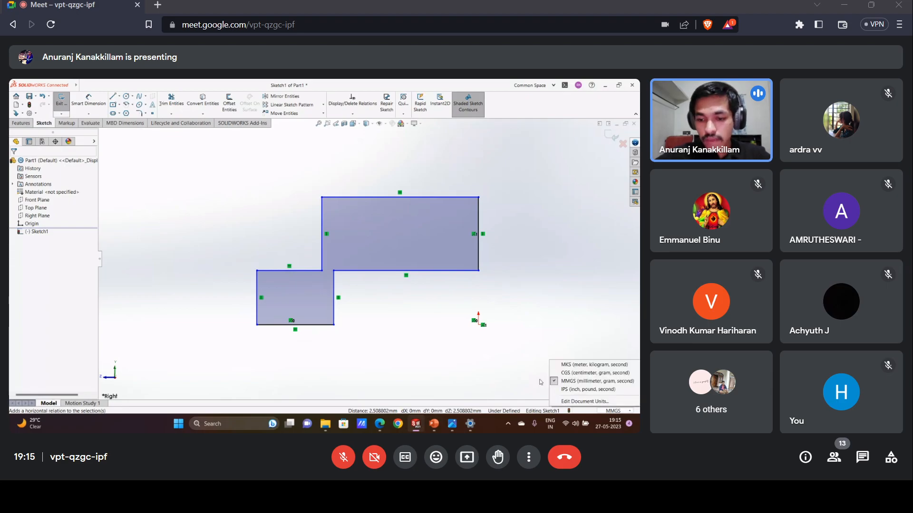
Switch to the image viewer and examine the base profile's dimensions in the reference drawing 3D - 1.jpg.
{"action": "left_click", "coordinate": [454, 424]}
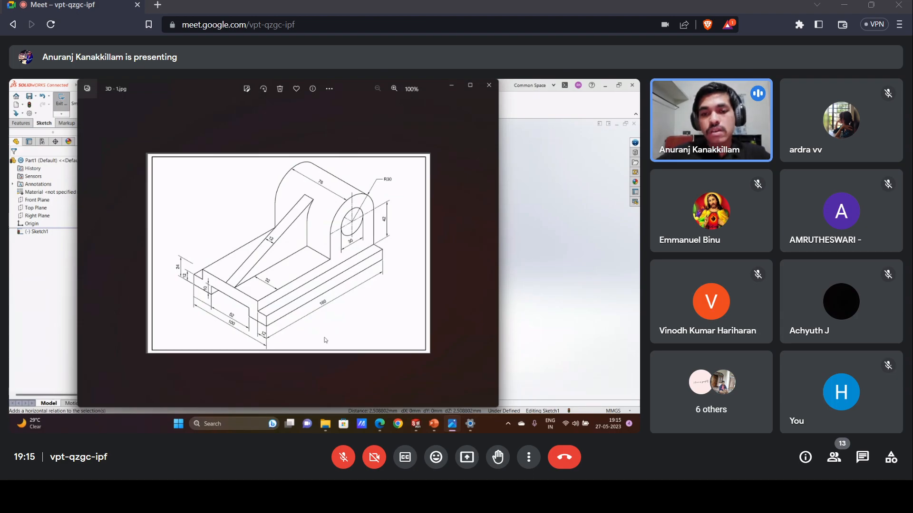
{"action": "left_click", "coordinate": [452, 86]}
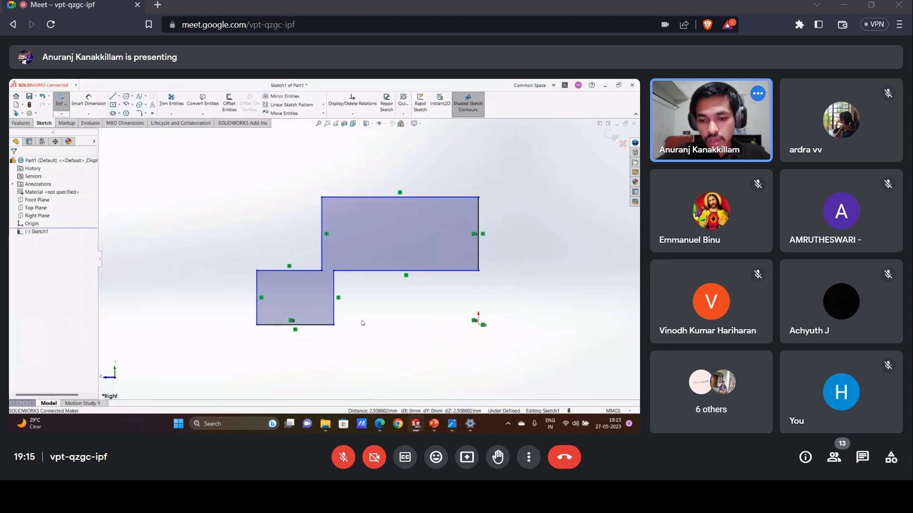
{"action": "left_click", "coordinate": [452, 421]}
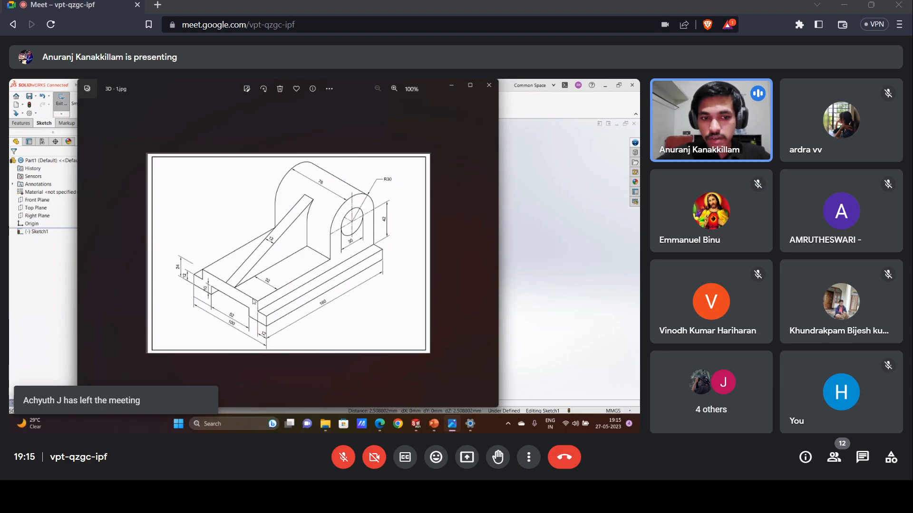
{"action": "left_click_drag", "start_coordinate": [345, 103], "coordinate": [613, 108]}
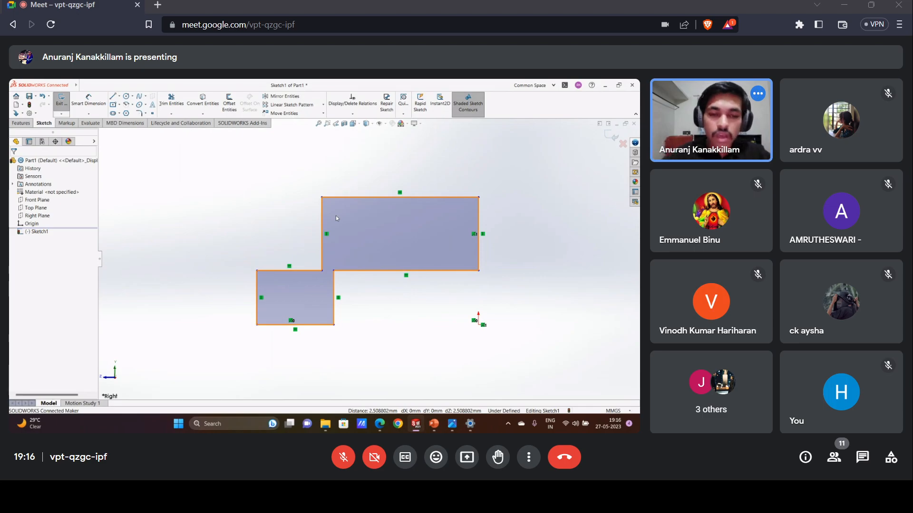
Dimension the horizontal edge of the profile's outer step at 12 mm.
{"action": "left_click", "coordinate": [89, 102]}
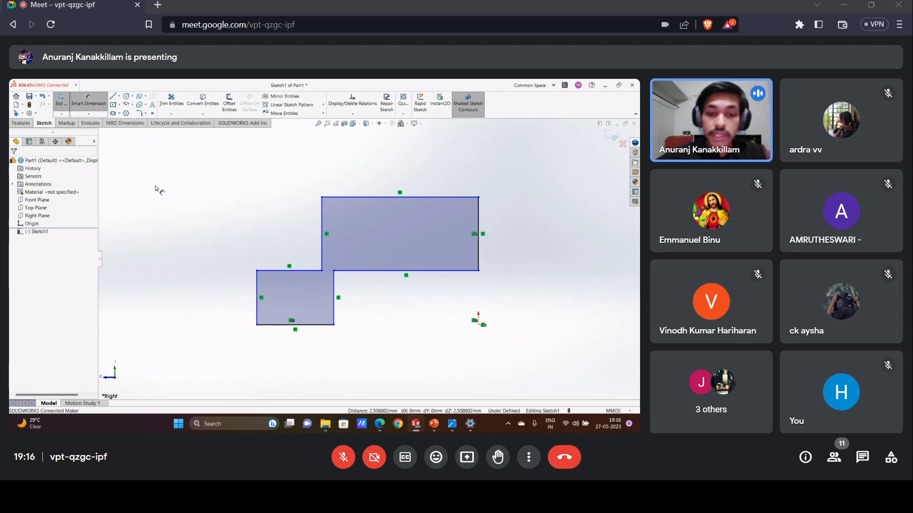
{"action": "left_click", "coordinate": [257, 300]}
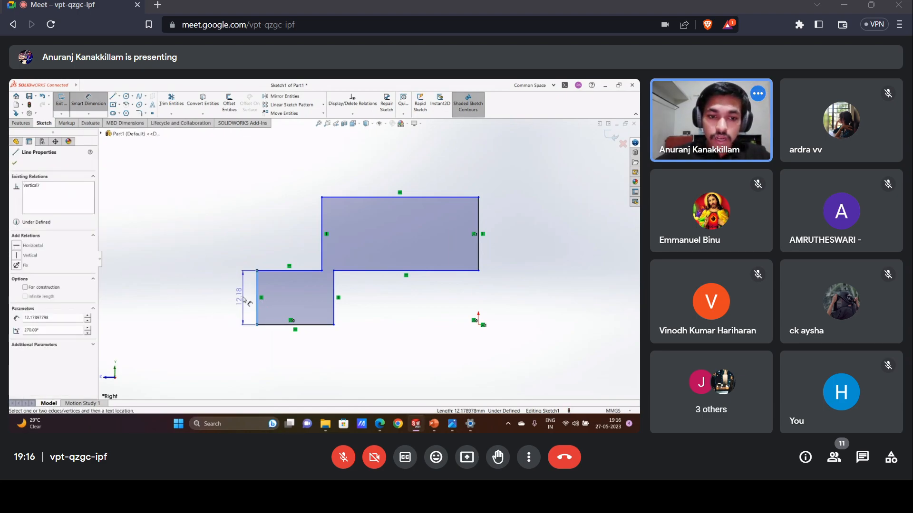
{"action": "key", "text": "Escape"}
{"action": "left_click", "coordinate": [294, 271]}
{"action": "left_click", "coordinate": [255, 222]}
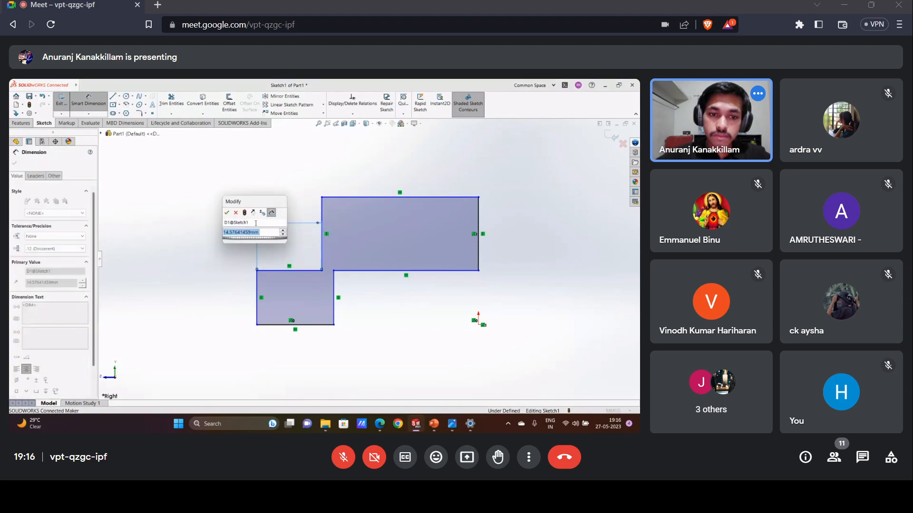
{"action": "type", "text": "12"}
{"action": "key", "text": "Return"}
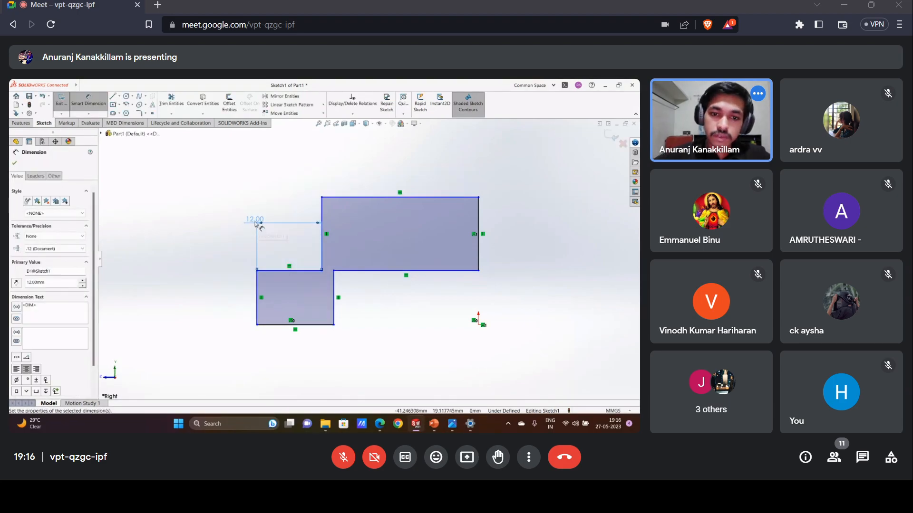
Dimension the profile's overall height between its uppermost and lowest horizontal edges at 24 mm.
{"action": "left_click", "coordinate": [339, 199]}
{"action": "left_click", "coordinate": [319, 325]}
{"action": "left_click", "coordinate": [187, 264]}
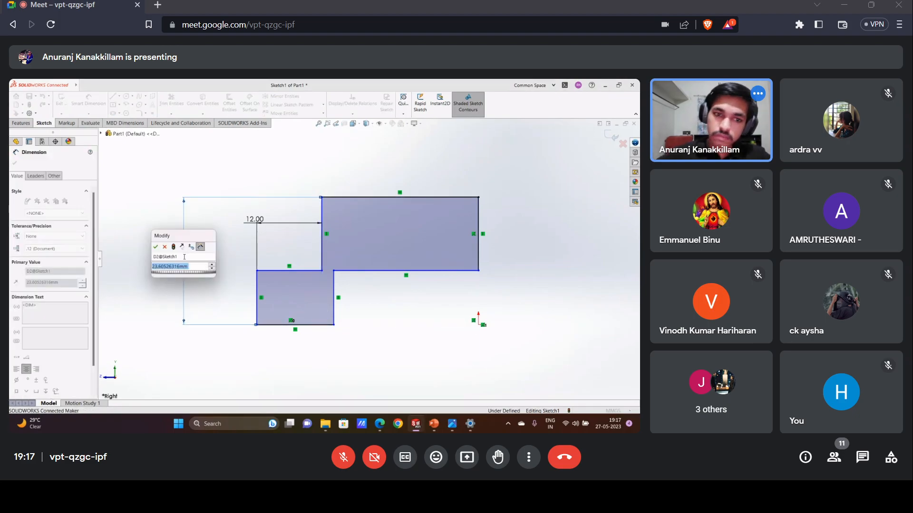
{"action": "key", "text": "Return"}
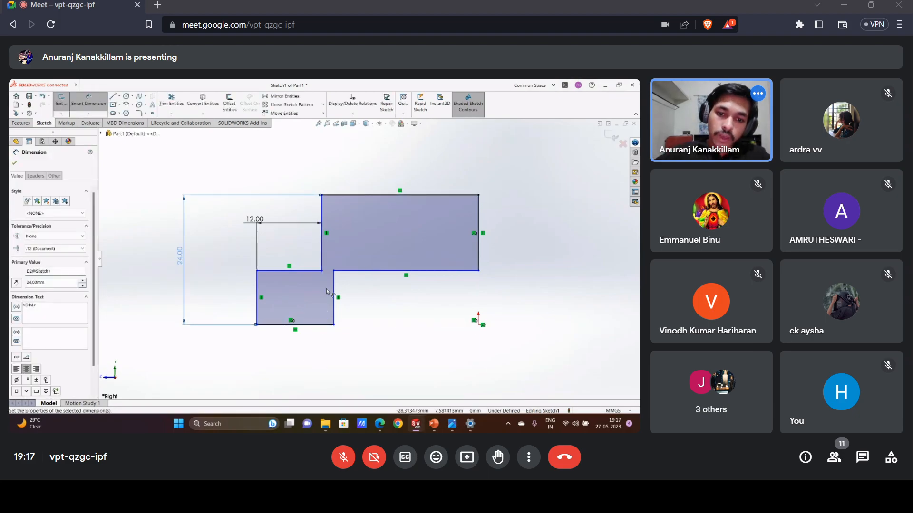
Dimension the vertical edge of the recess beneath the profile at 10 mm.
{"action": "left_click", "coordinate": [334, 293]}
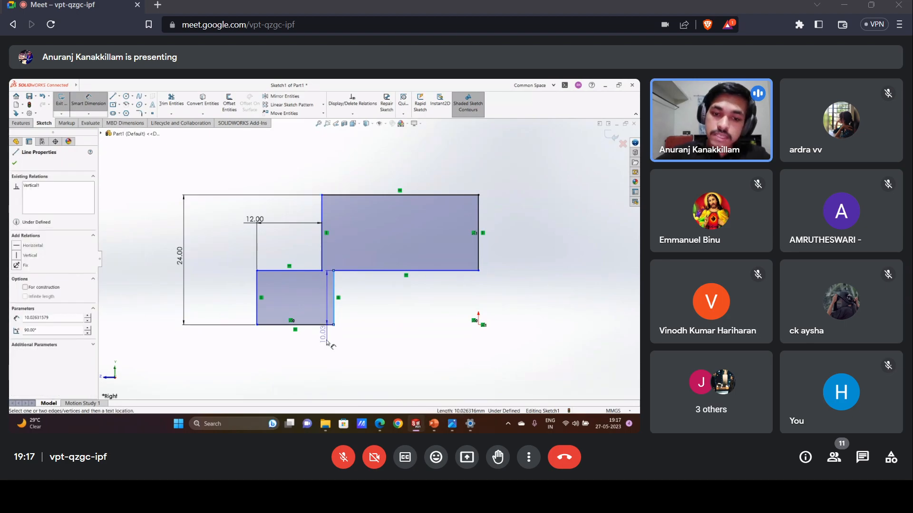
{"action": "left_click", "coordinate": [330, 356]}
{"action": "type", "text": "10"}
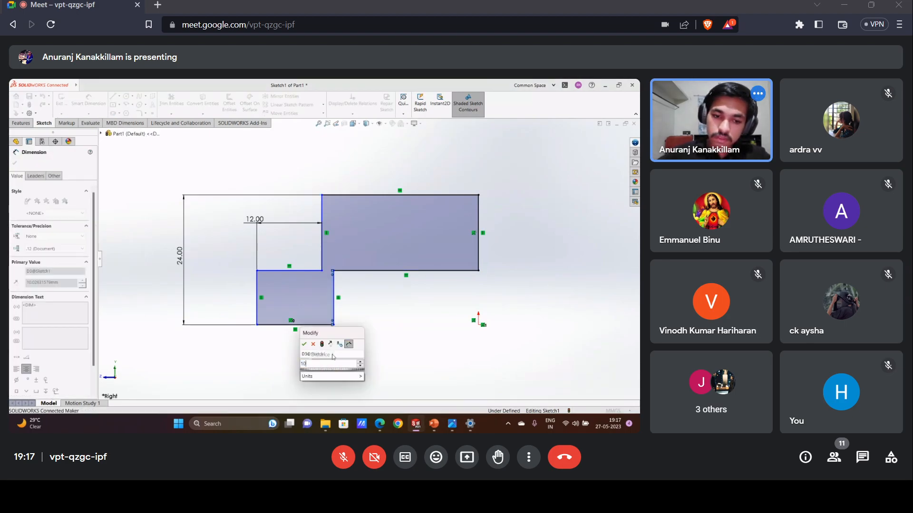
{"action": "key", "text": "Return"}
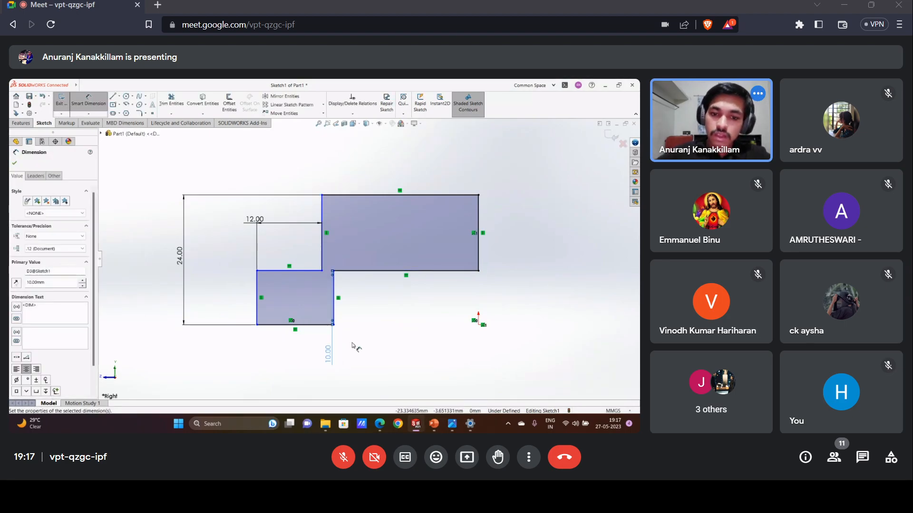
Dimension the horizontal edge of the recess beneath the profile at 26 mm.
{"action": "left_click", "coordinate": [348, 271]}
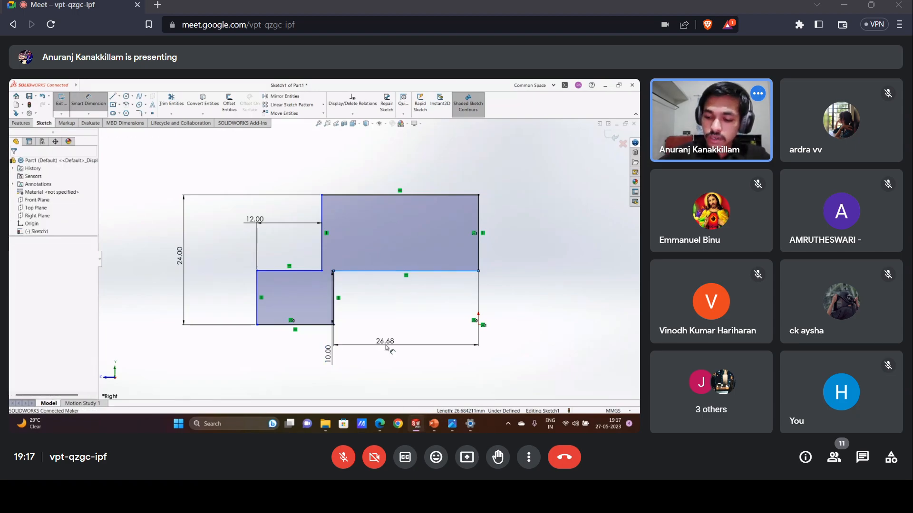
{"action": "left_click", "coordinate": [387, 348]}
{"action": "type", "text": "26"}
{"action": "key", "text": "Return"}
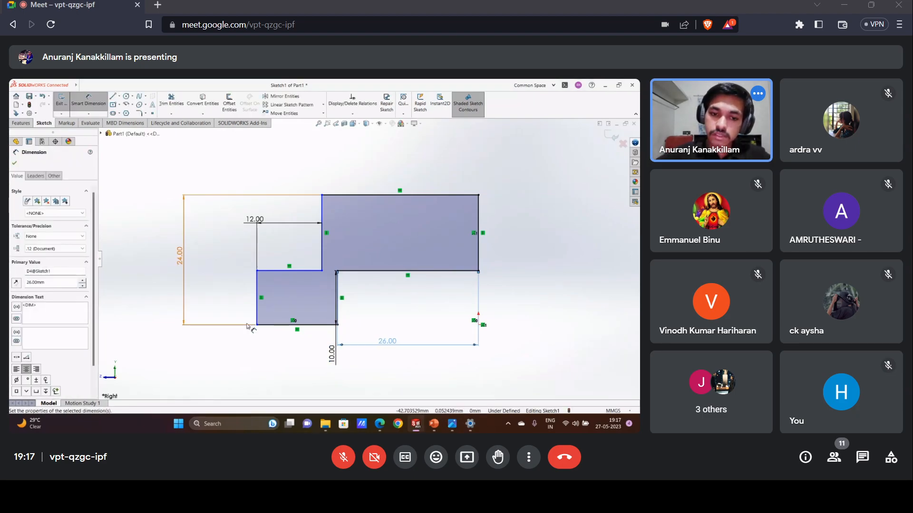
Dimension the profile's overall width between its two outermost vertical edges at 50 mm.
{"action": "left_click", "coordinate": [256, 319]}
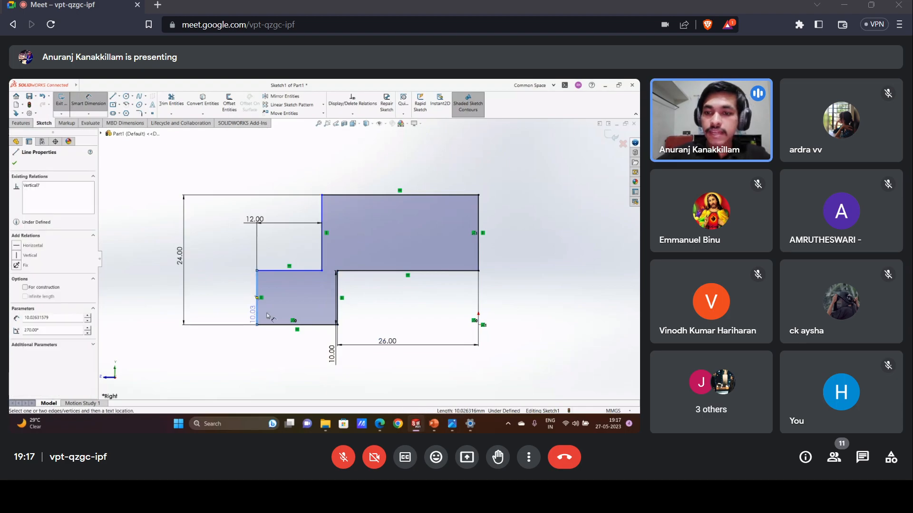
{"action": "left_click", "coordinate": [478, 238]}
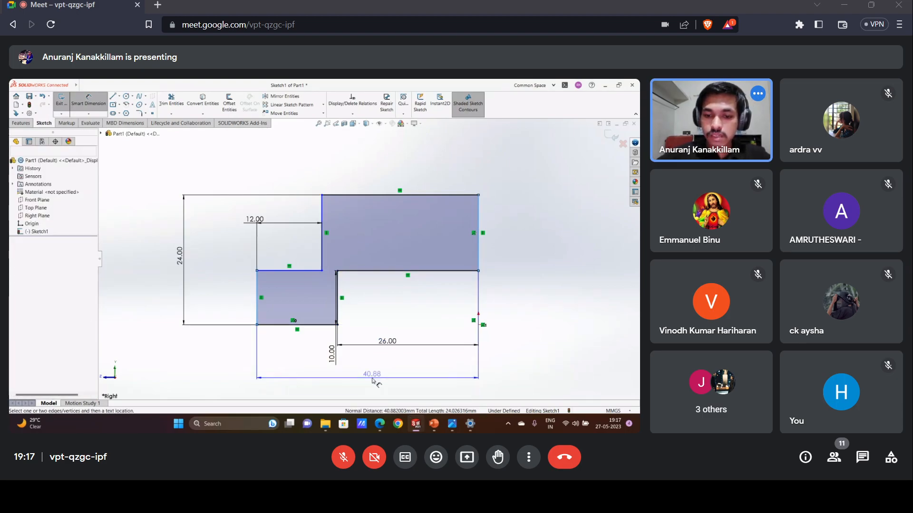
{"action": "left_click", "coordinate": [372, 380]}
{"action": "type", "text": "50"}
{"action": "key", "text": "Return"}
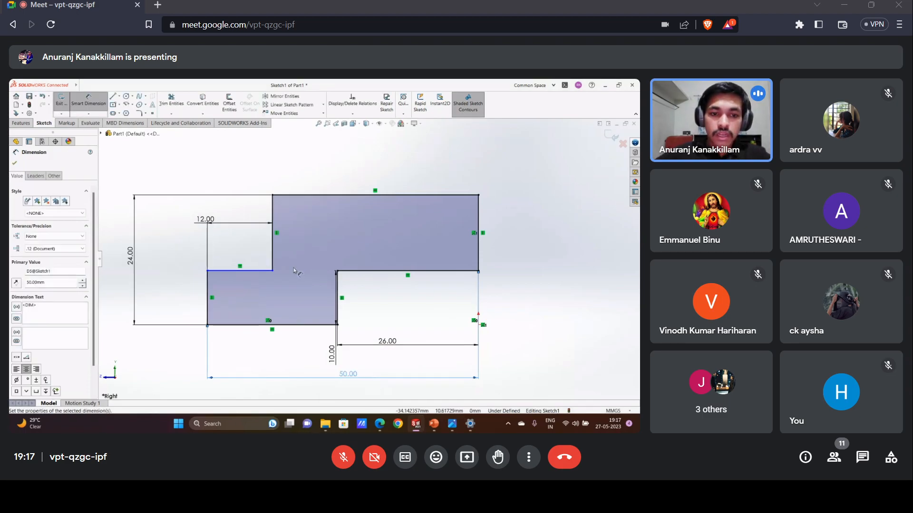
Dimension the outer vertical edge below the step at 12 mm, and delete that dimension.
{"action": "left_click", "coordinate": [206, 285]}
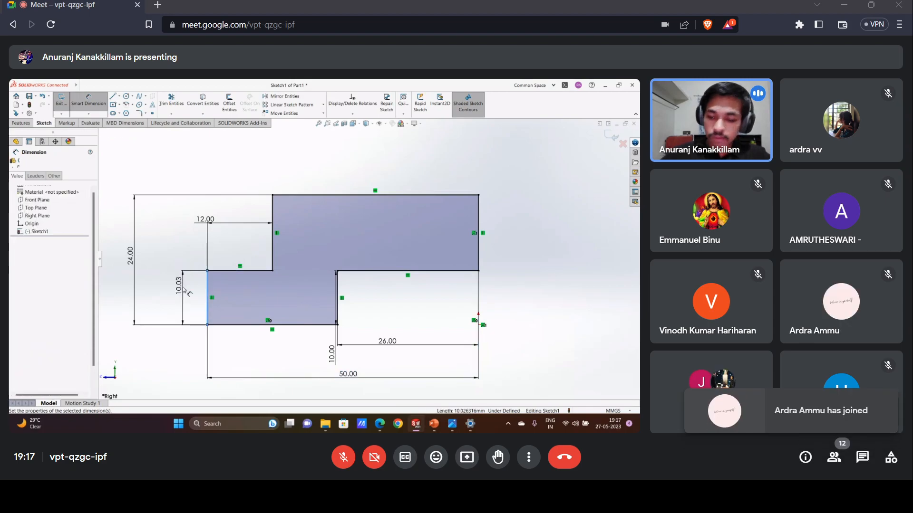
{"action": "left_click", "coordinate": [186, 291]}
{"action": "type", "text": "12"}
{"action": "key", "text": "Return"}
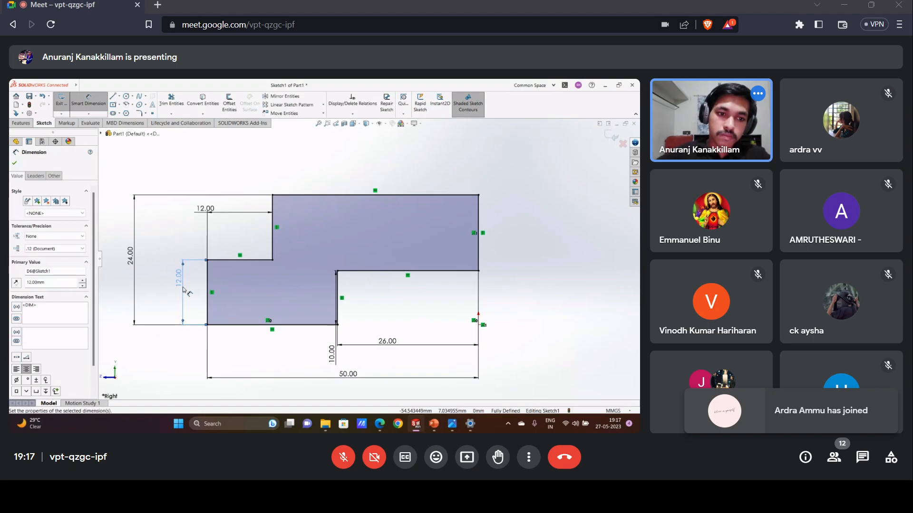
{"action": "key", "text": "Escape"}
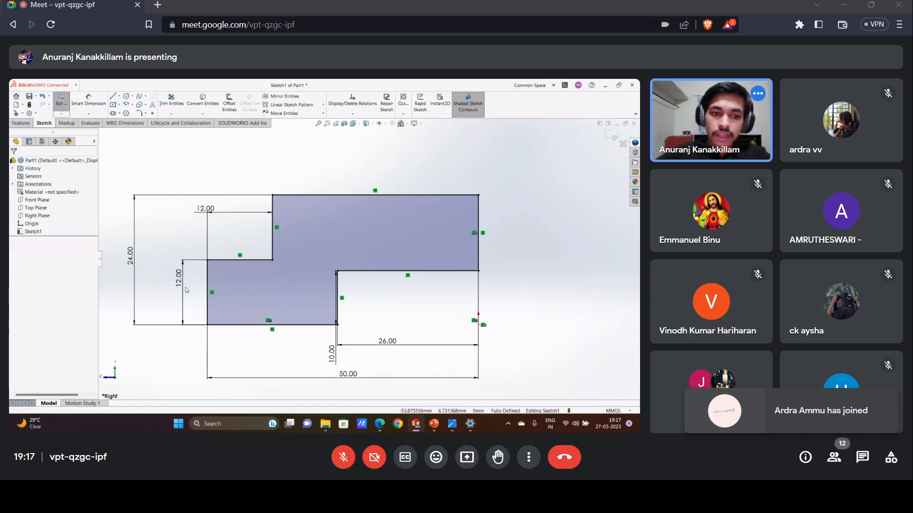
{"action": "left_click", "coordinate": [180, 276]}
{"action": "key", "text": "Delete"}
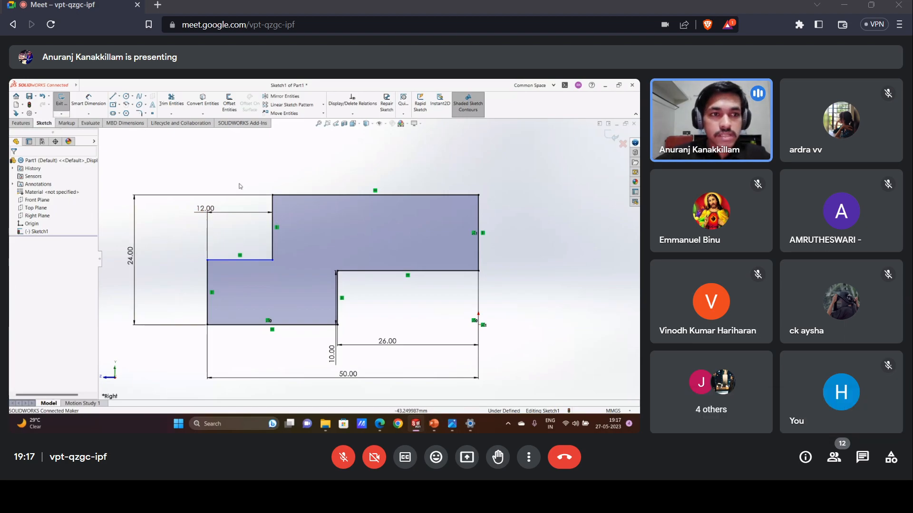
Add an Equal relation between the outer step's vertical and horizontal edges.
{"action": "left_click", "coordinate": [272, 228]}
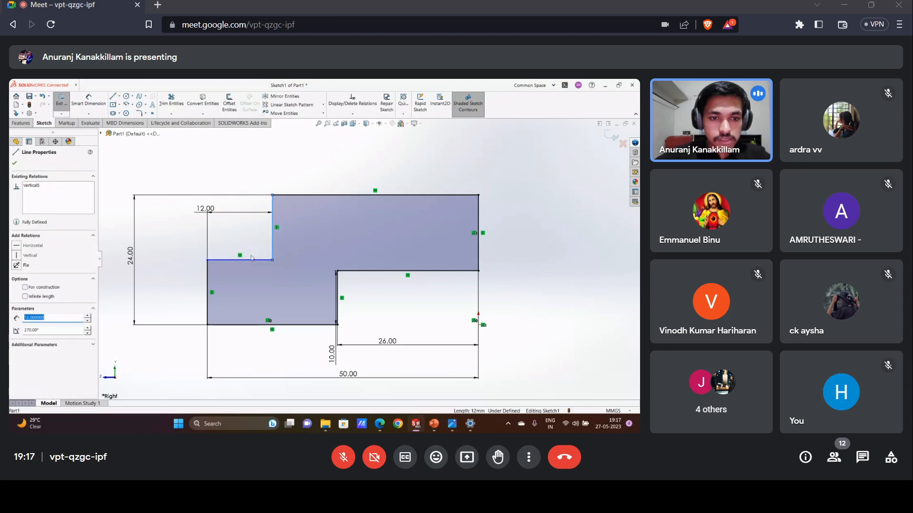
{"action": "left_click", "coordinate": [252, 261], "text": "ctrl"}
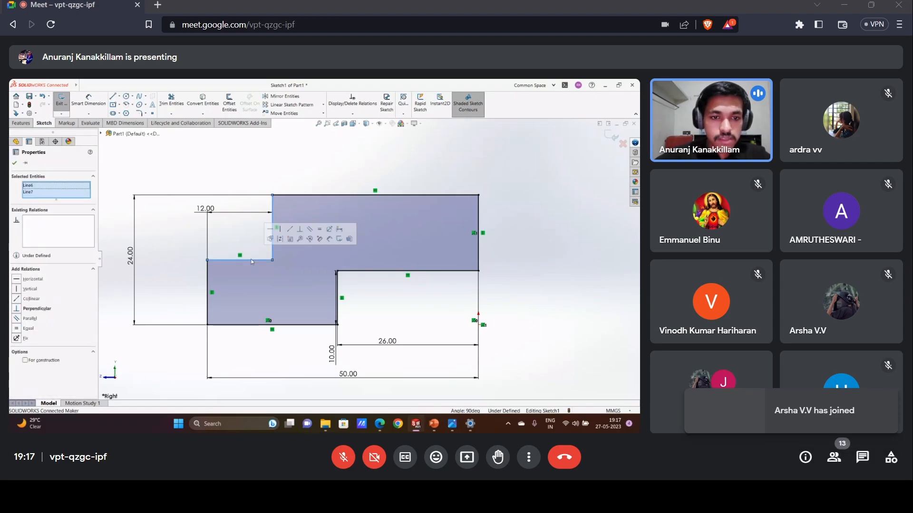
{"action": "left_click", "coordinate": [20, 328]}
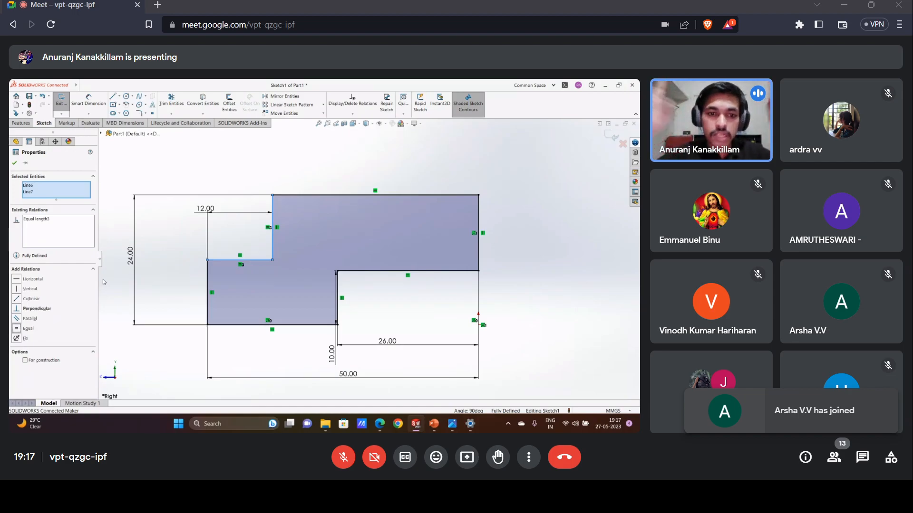
Try to dimension the outer vertical edge below the step.
{"action": "key", "text": "Escape"}
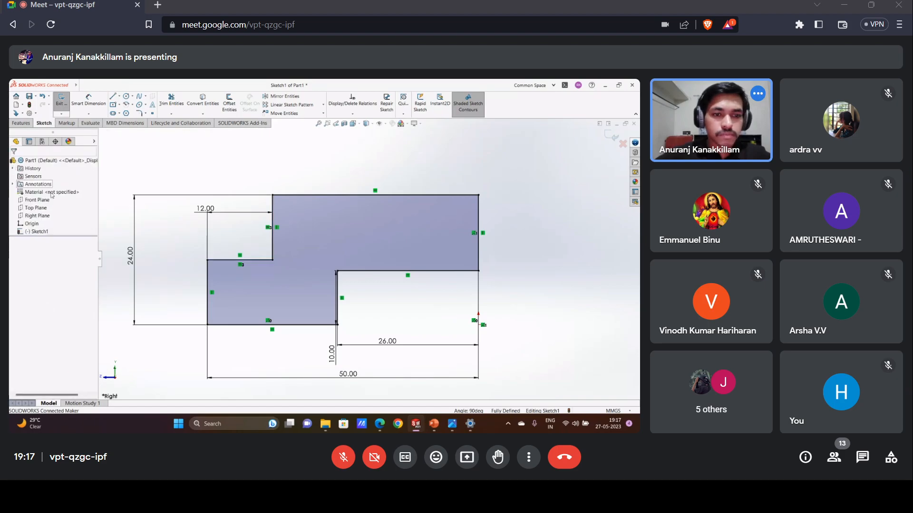
{"action": "left_click", "coordinate": [104, 114]}
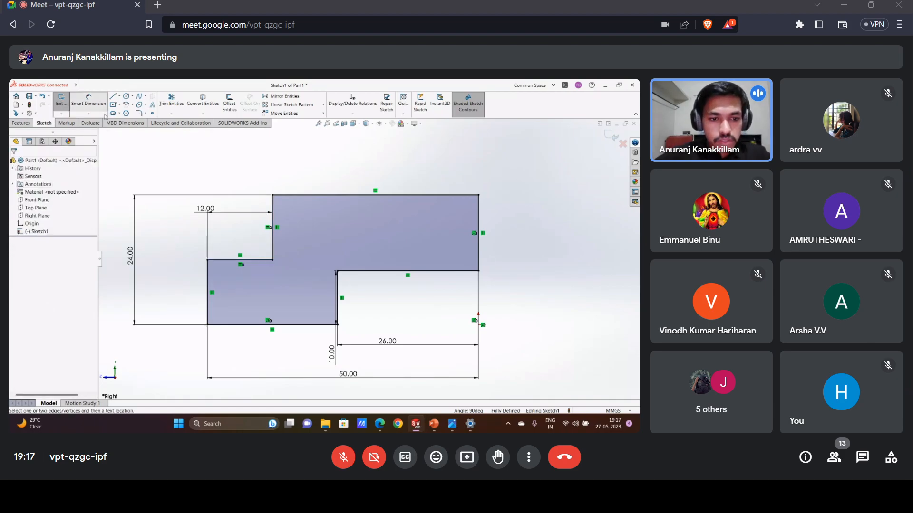
{"action": "left_click", "coordinate": [206, 282]}
{"action": "left_click", "coordinate": [184, 281]}
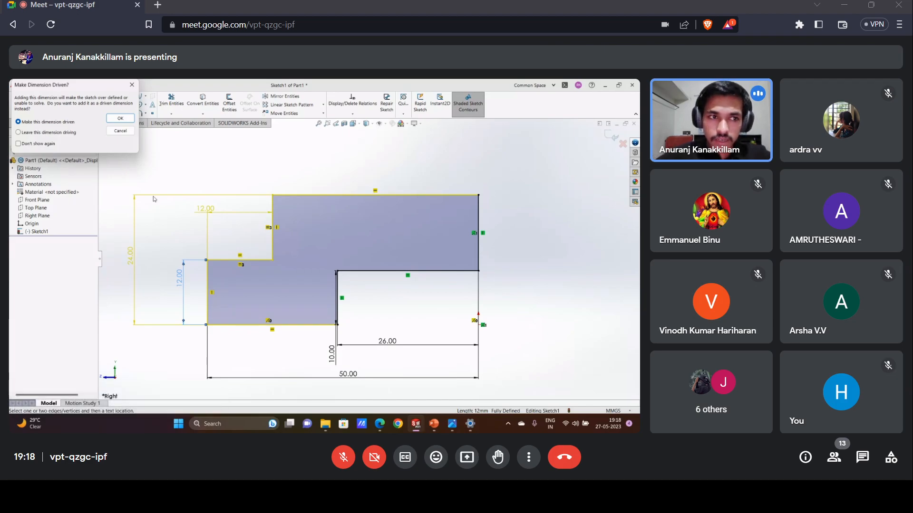
{"action": "left_click", "coordinate": [132, 87]}
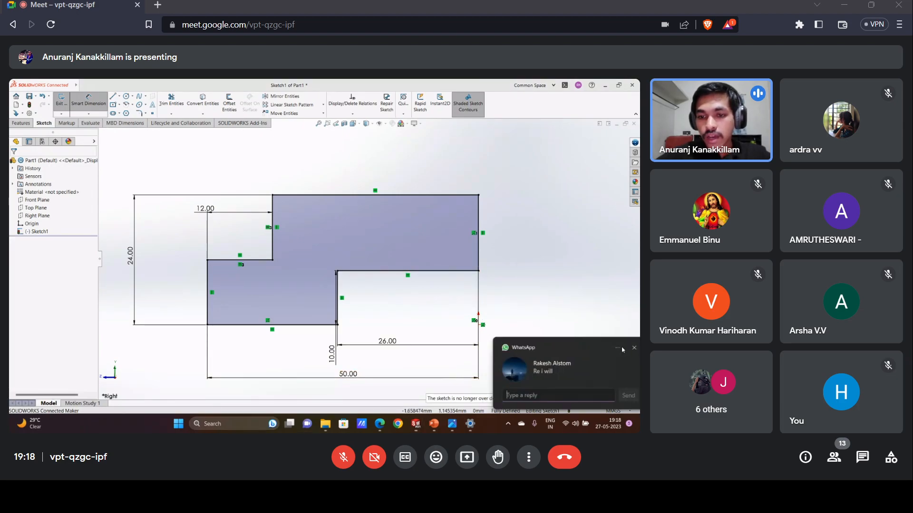
{"action": "left_click", "coordinate": [634, 348]}
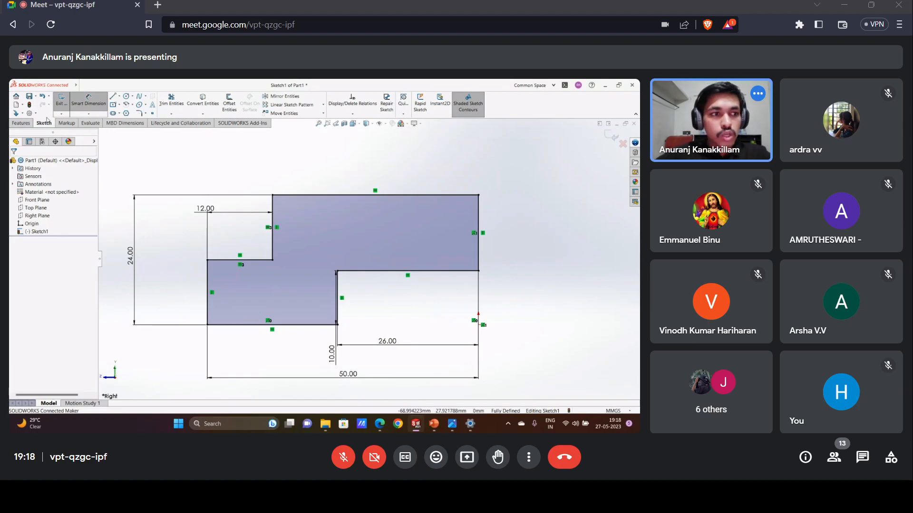
Extrude the fully defined half cross-section into a solid boss.
{"action": "left_click", "coordinate": [21, 123]}
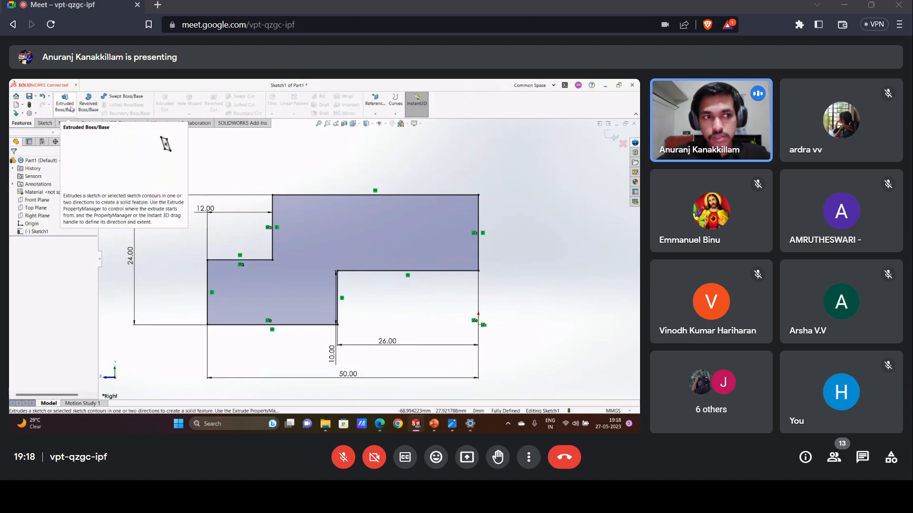
{"action": "left_click", "coordinate": [71, 109]}
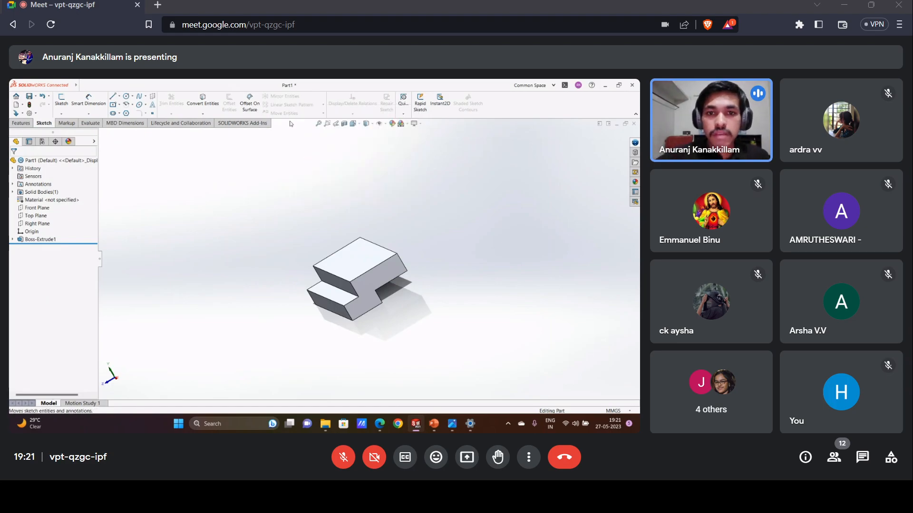
Start a Mirror feature using the half base's flat inner end face, opposite the stepped side, as the mirror plane.
{"action": "left_click", "coordinate": [21, 123]}
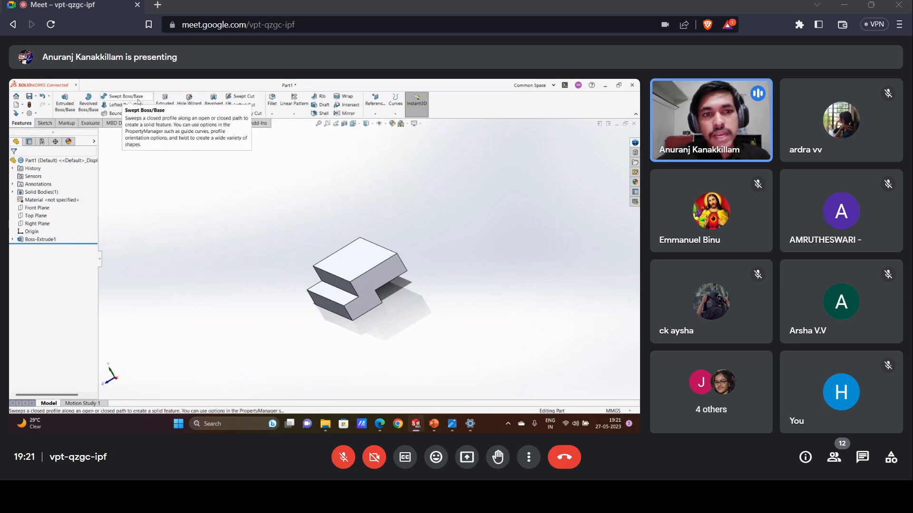
{"action": "left_click", "coordinate": [352, 114]}
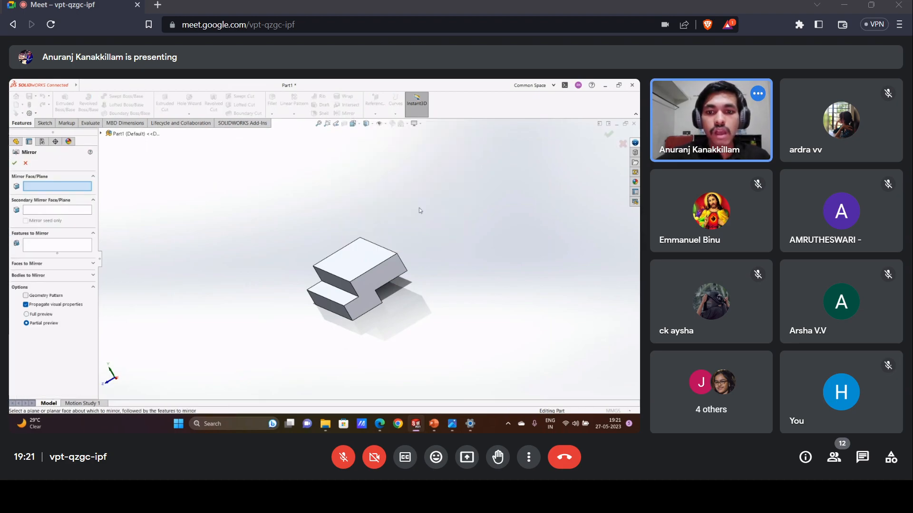
{"action": "middle_click_drag", "start_coordinate": [420, 210], "coordinate": [165, 201]}
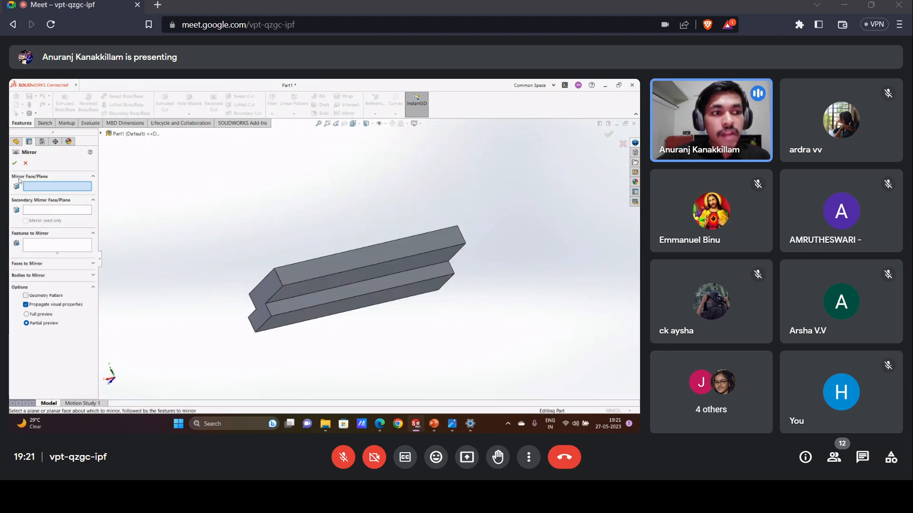
{"action": "middle_click_drag", "start_coordinate": [164, 218], "coordinate": [361, 260]}
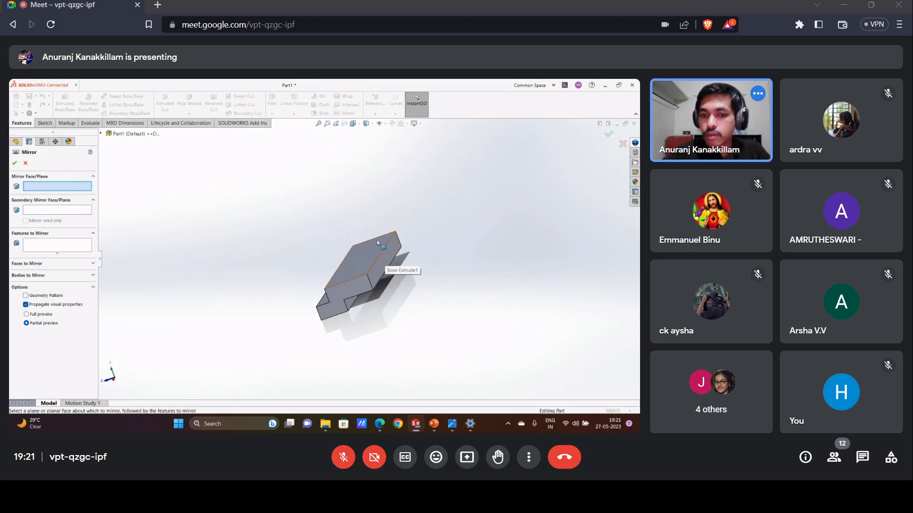
{"action": "left_click", "coordinate": [384, 264]}
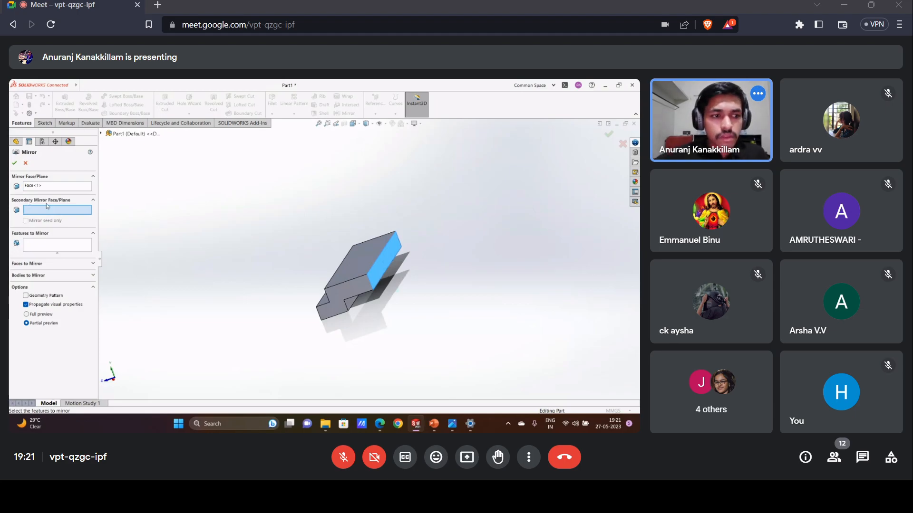
Mirror the extruded half as a body about the selected face, with Merge solids enabled.
{"action": "left_click", "coordinate": [42, 245]}
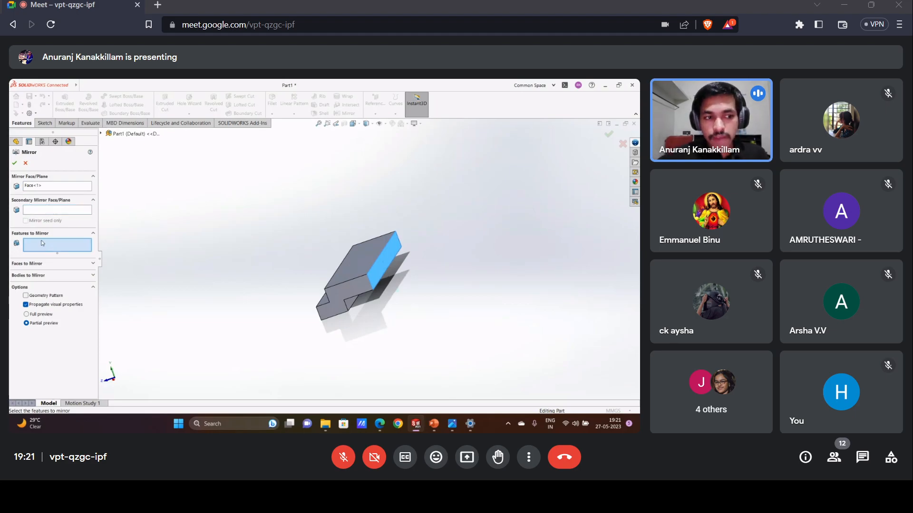
{"action": "left_click", "coordinate": [41, 264]}
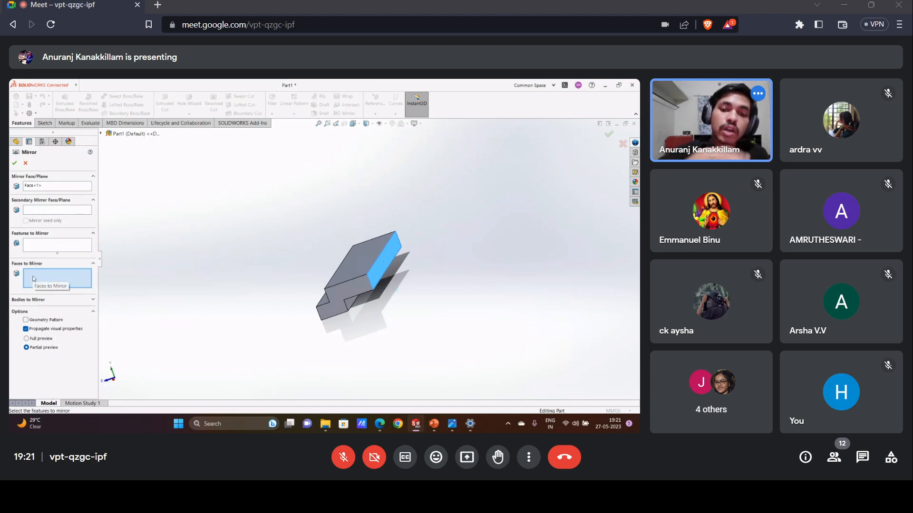
{"action": "left_click", "coordinate": [68, 300]}
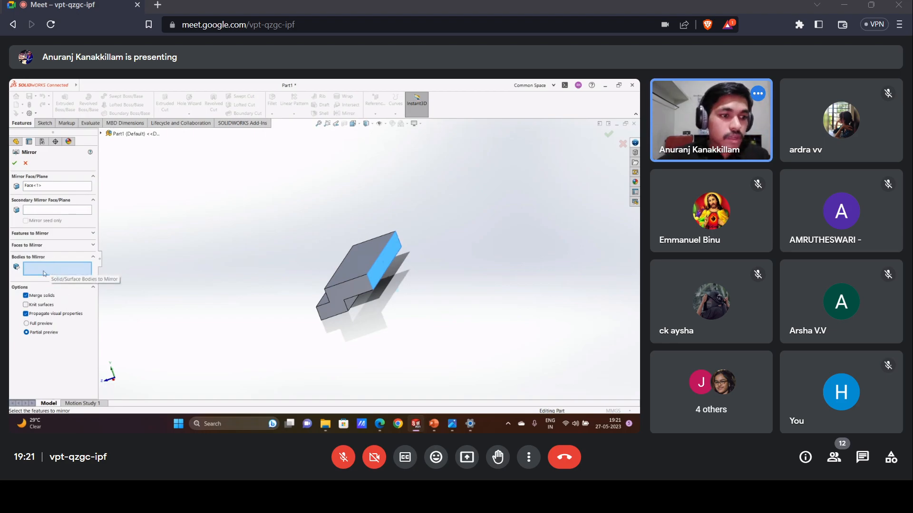
{"action": "left_click", "coordinate": [33, 246]}
{"action": "left_click", "coordinate": [33, 246]}
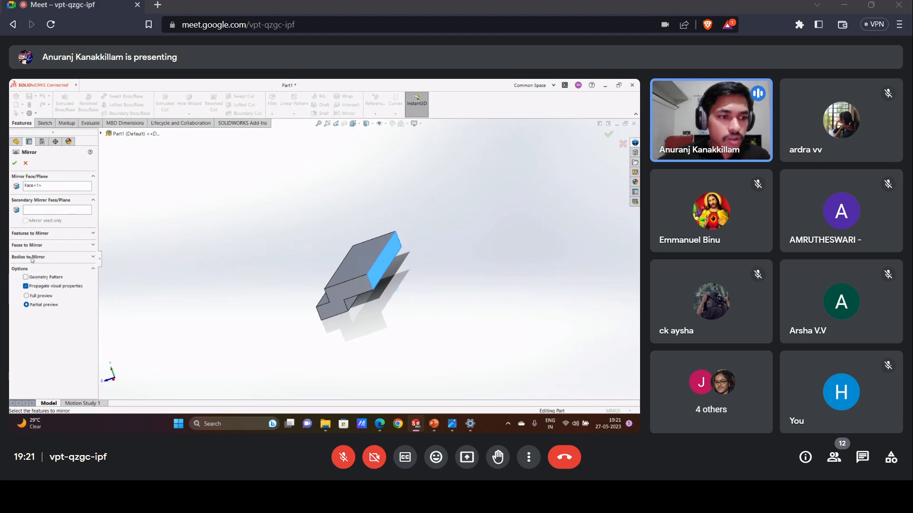
{"action": "left_click", "coordinate": [31, 257]}
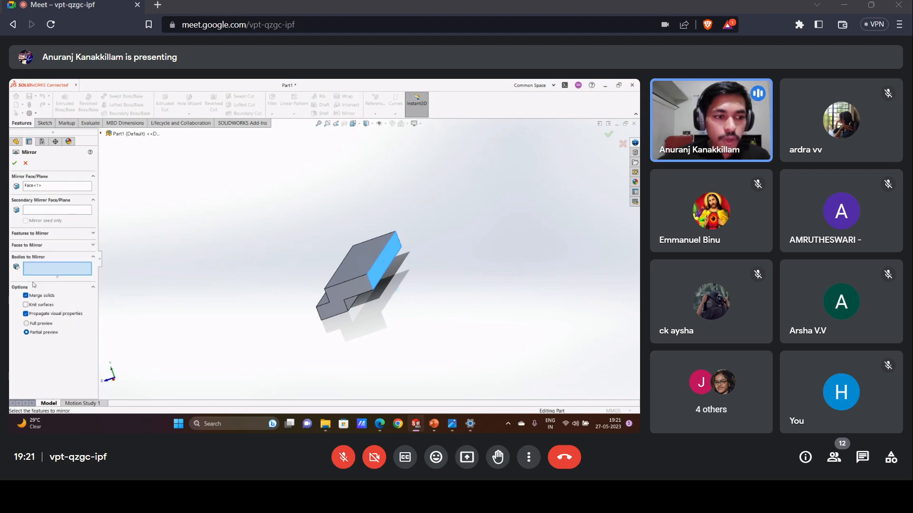
{"action": "left_click", "coordinate": [359, 273]}
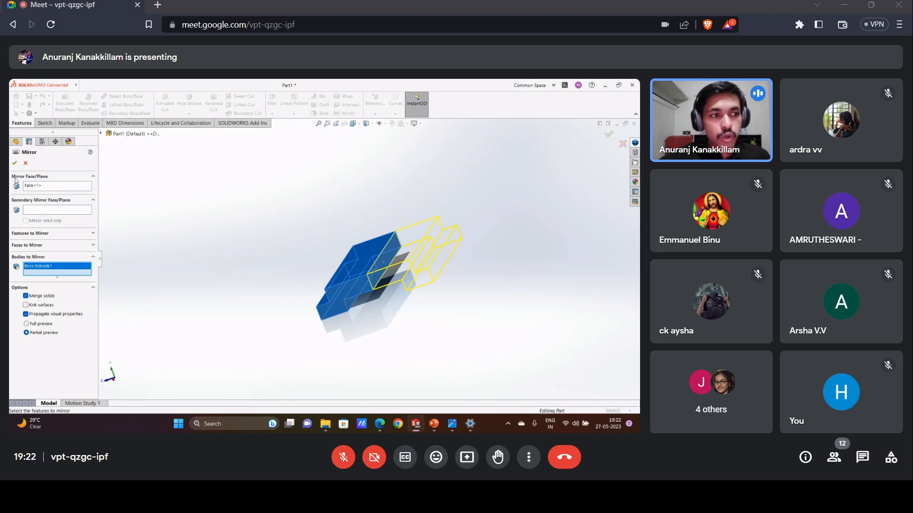
{"action": "left_click", "coordinate": [15, 164]}
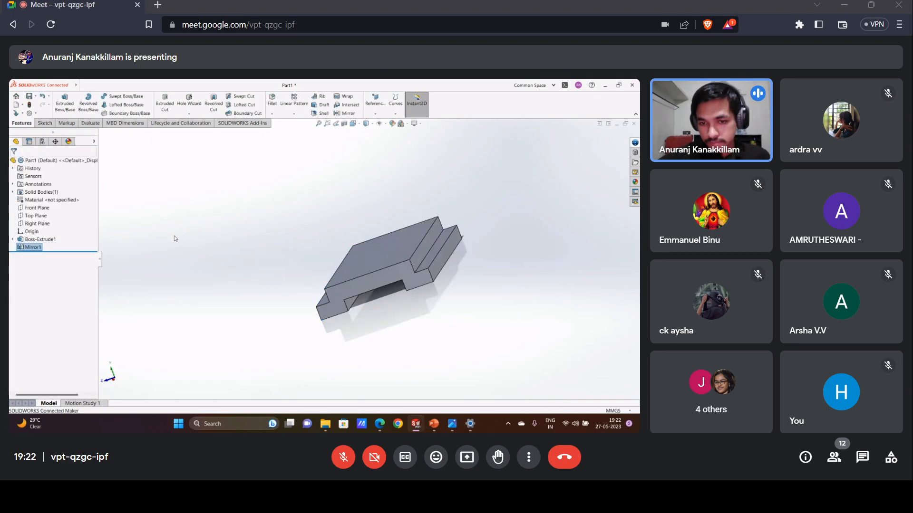
Edit the mirror feature of the base to disable Merge solids.
{"action": "middle_click_drag", "start_coordinate": [176, 239], "coordinate": [358, 277]}
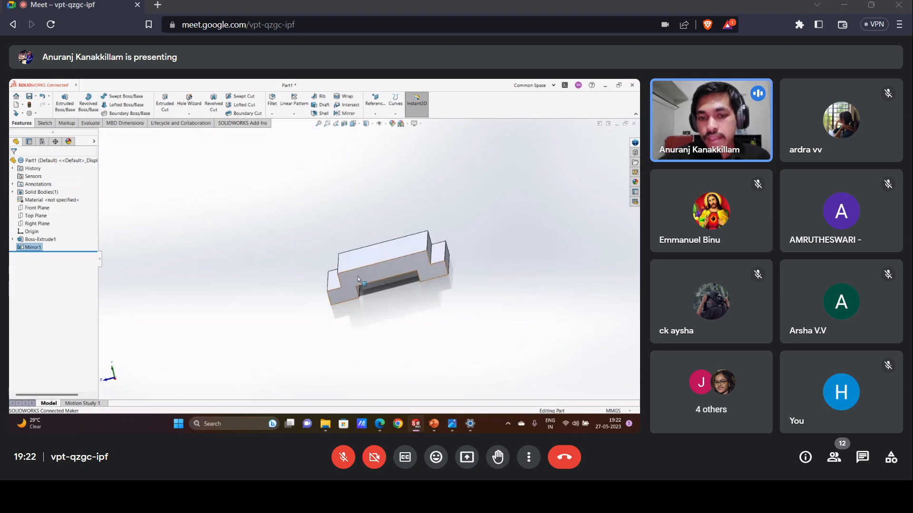
{"action": "scroll", "coordinate": [412, 255], "scroll_direction": "down", "scroll_amount": 5}
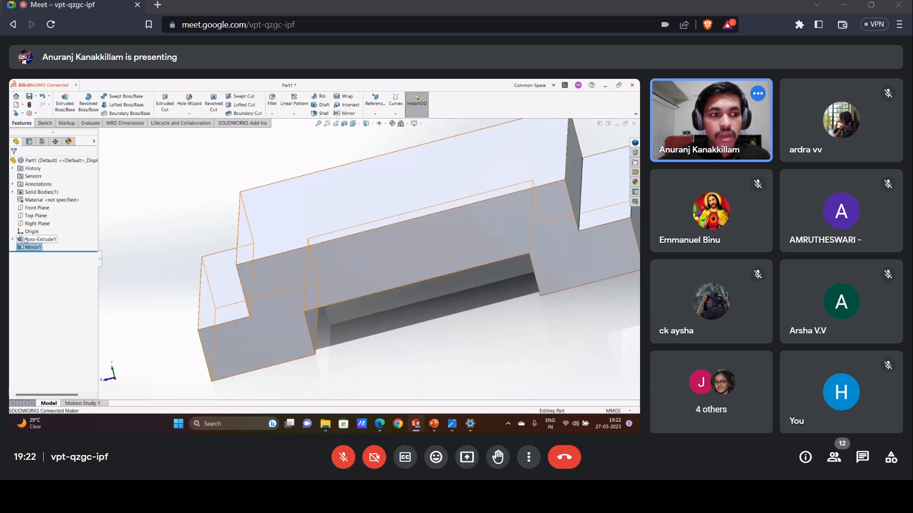
{"action": "scroll", "coordinate": [339, 258], "scroll_direction": "up", "scroll_amount": 4}
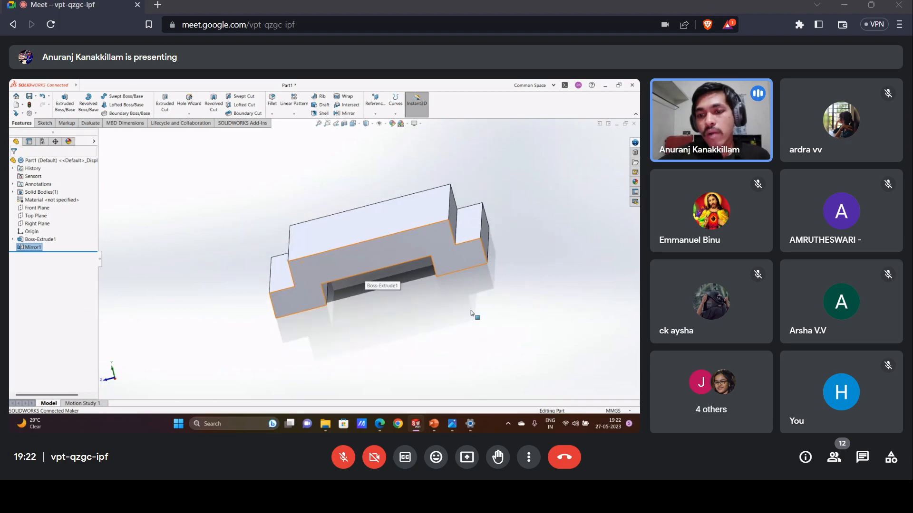
{"action": "middle_click_drag", "start_coordinate": [472, 313], "coordinate": [451, 246]}
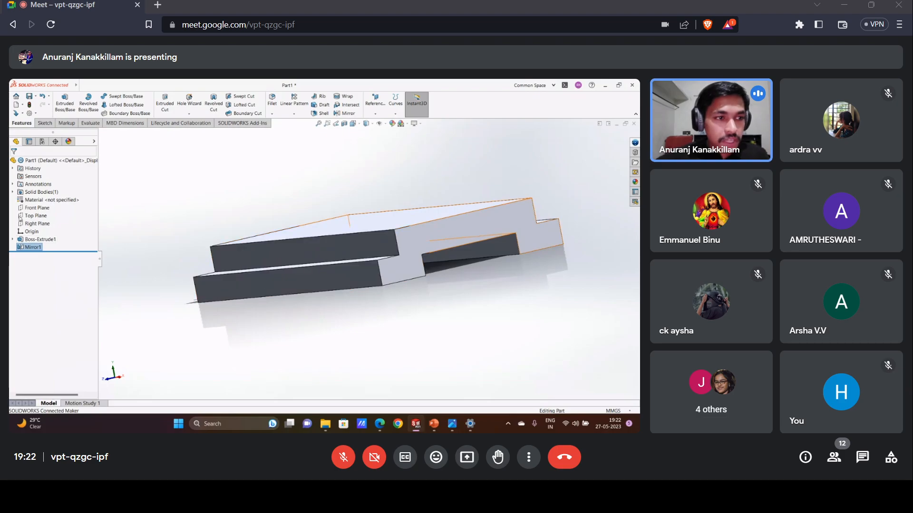
{"action": "right_click", "coordinate": [32, 247]}
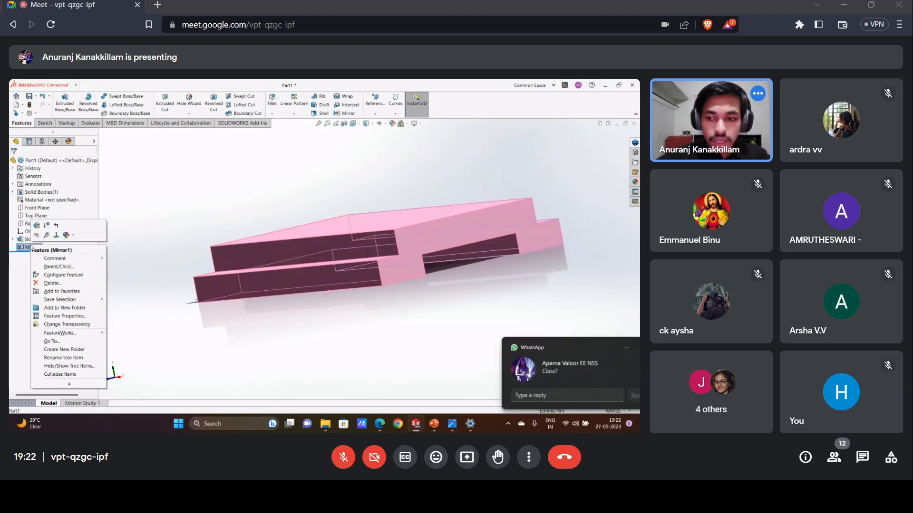
{"action": "left_click", "coordinate": [532, 303]}
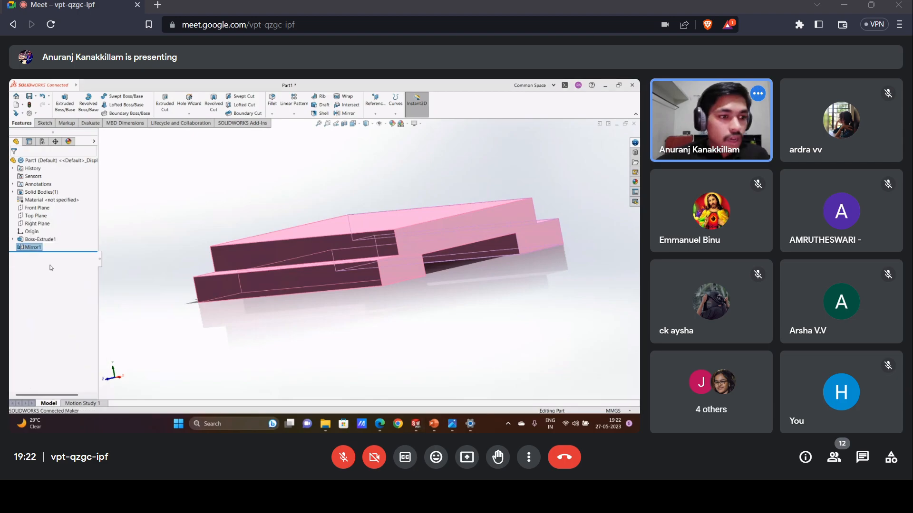
{"action": "right_click", "coordinate": [25, 249]}
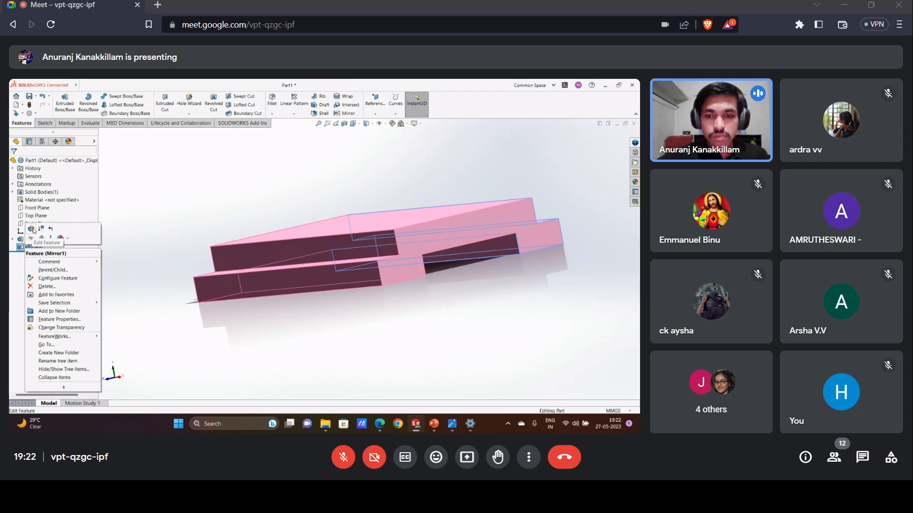
{"action": "left_click", "coordinate": [33, 231]}
{"action": "middle_click_drag", "start_coordinate": [322, 318], "coordinate": [298, 329]}
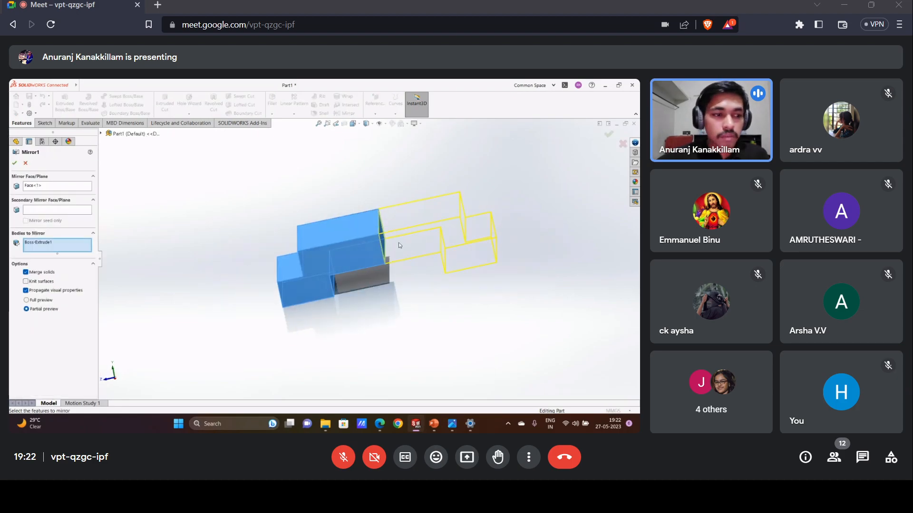
{"action": "left_click", "coordinate": [26, 273]}
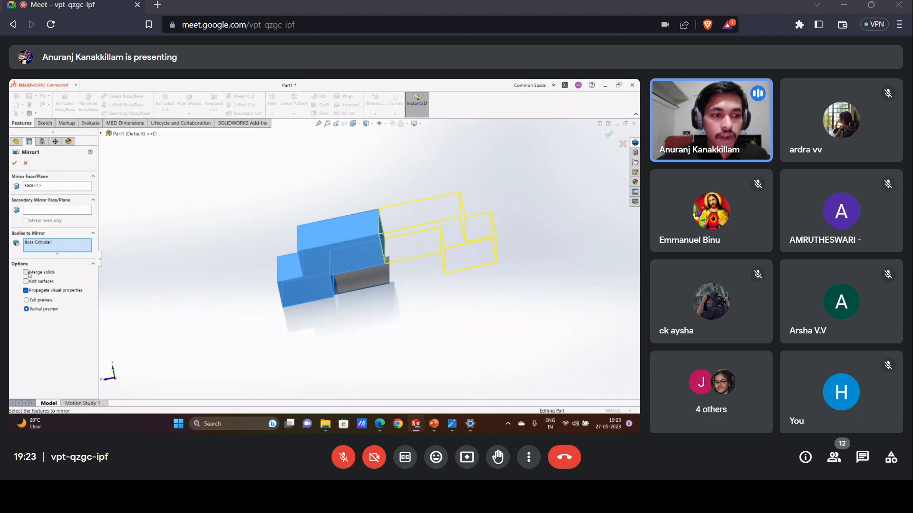
{"action": "left_click", "coordinate": [15, 163]}
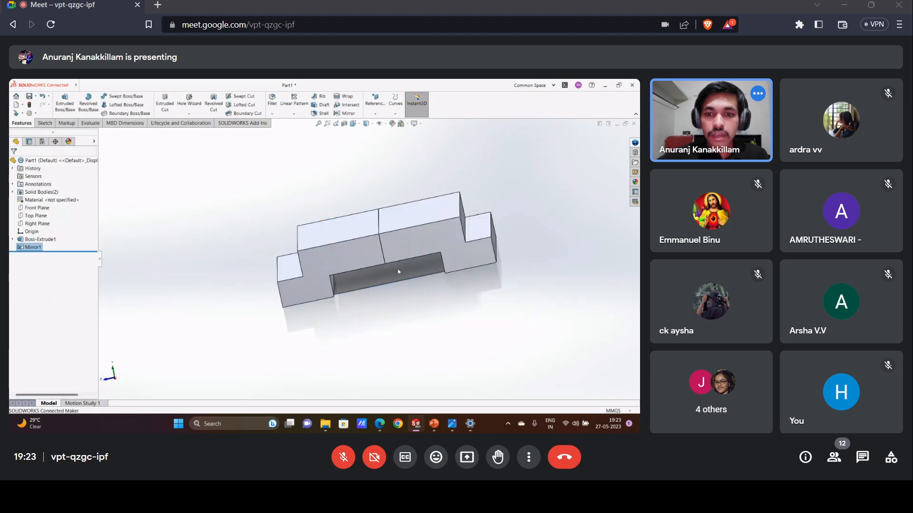
Examine the joint between the base halves and highlight the original and mirrored solid bodies individually.
{"action": "middle_click_drag", "start_coordinate": [399, 271], "coordinate": [383, 334]}
{"action": "left_click", "coordinate": [369, 236]}
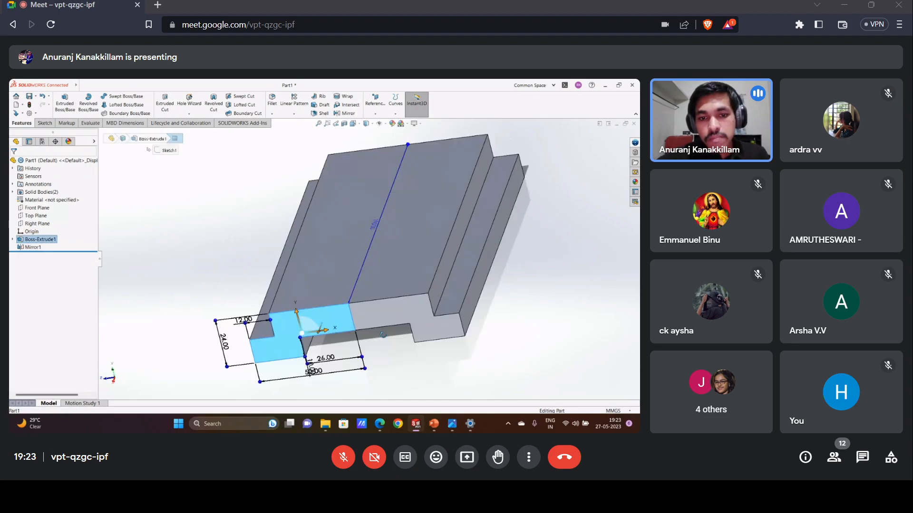
{"action": "left_click", "coordinate": [396, 348]}
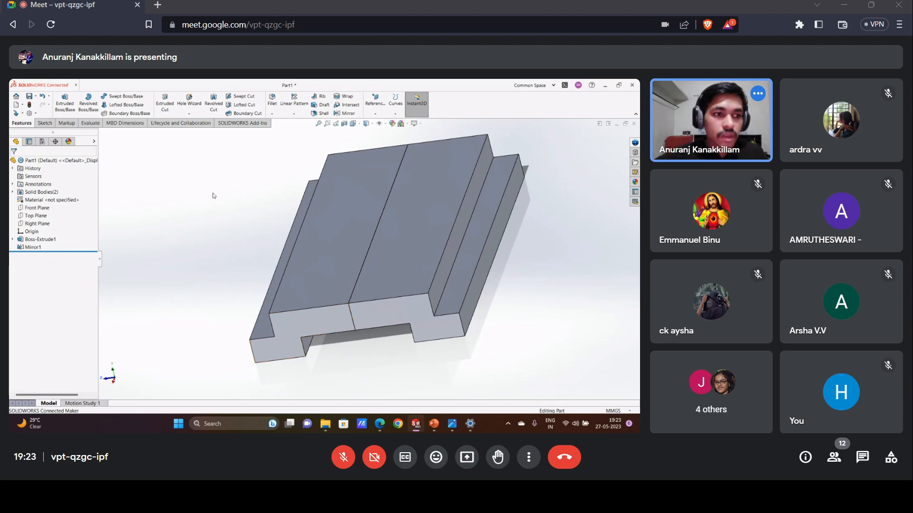
{"action": "left_click", "coordinate": [13, 192]}
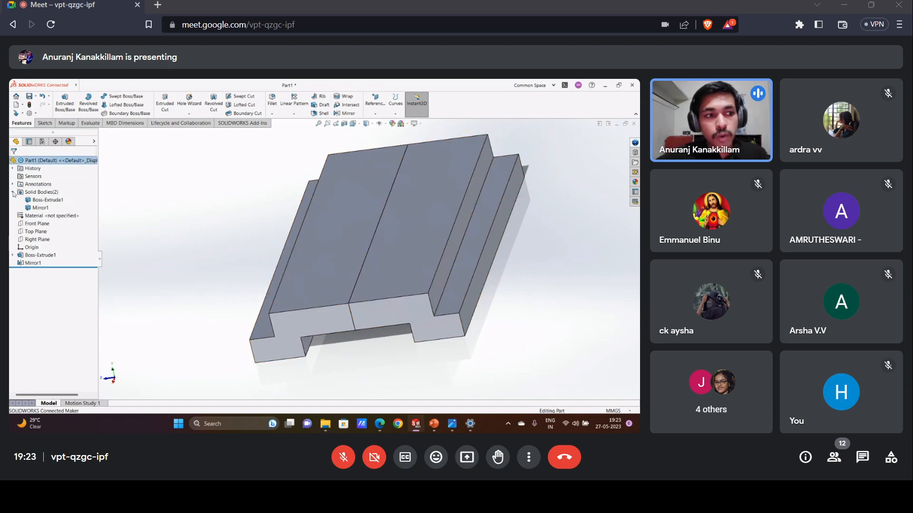
{"action": "left_click", "coordinate": [40, 200]}
{"action": "left_click", "coordinate": [41, 208]}
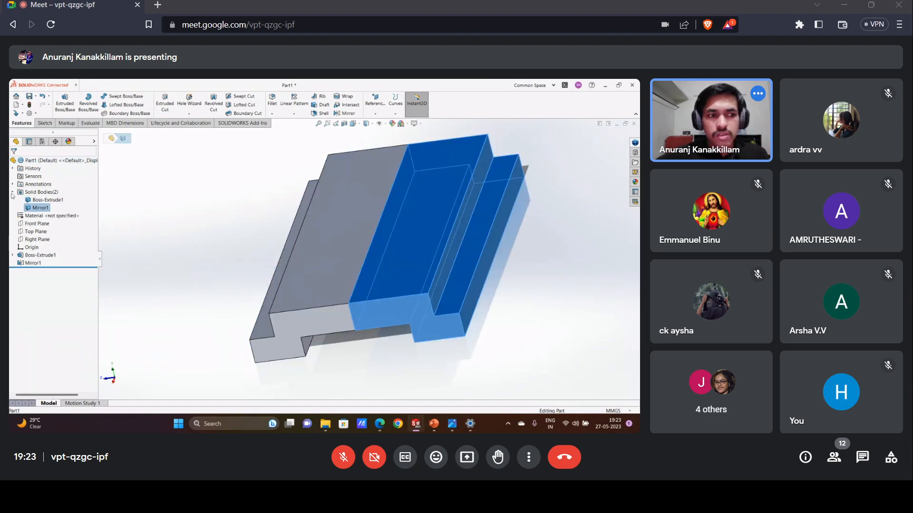
{"action": "left_click", "coordinate": [12, 192]}
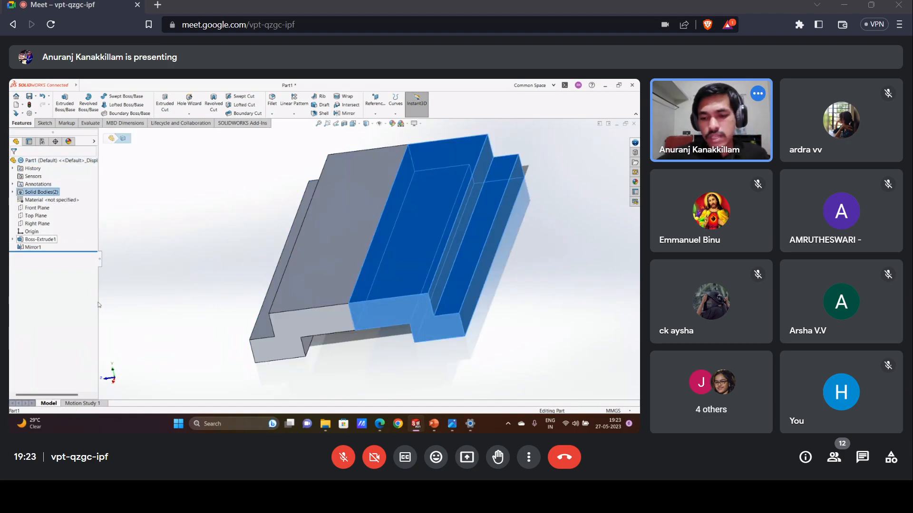
Switch to the image viewer and consult the reference drawing 3D - 1.jpg.
{"action": "left_click", "coordinate": [452, 424]}
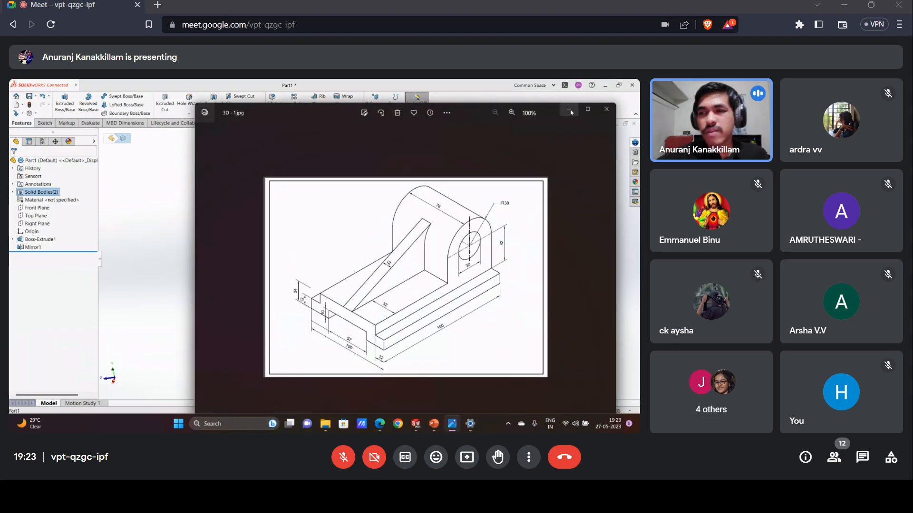
Return to SOLIDWORKS and edit the mirror feature of the base to enable Merge solids.
{"action": "left_click", "coordinate": [570, 111]}
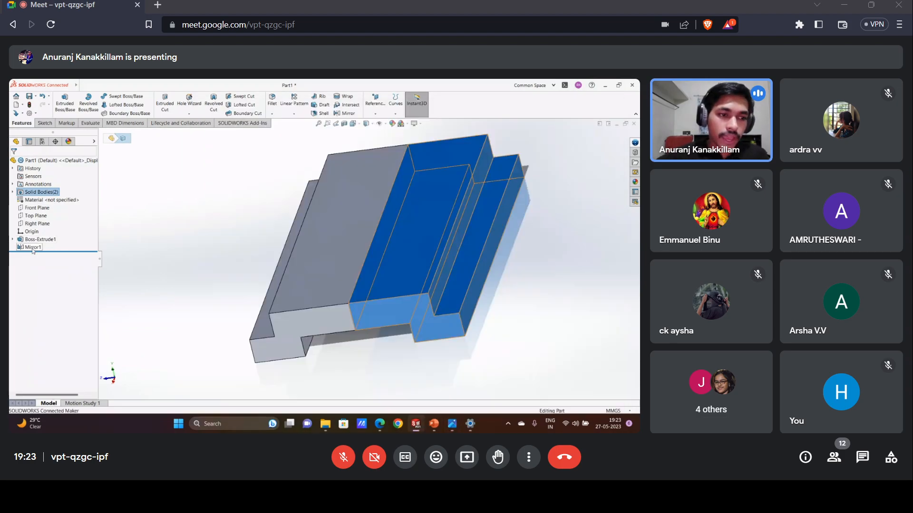
{"action": "left_click", "coordinate": [32, 249]}
{"action": "left_click", "coordinate": [38, 229]}
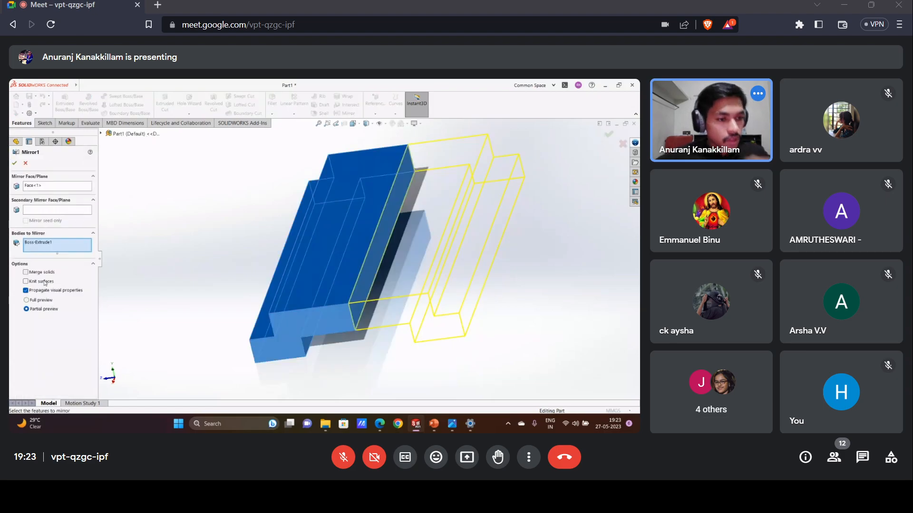
{"action": "left_click", "coordinate": [26, 272]}
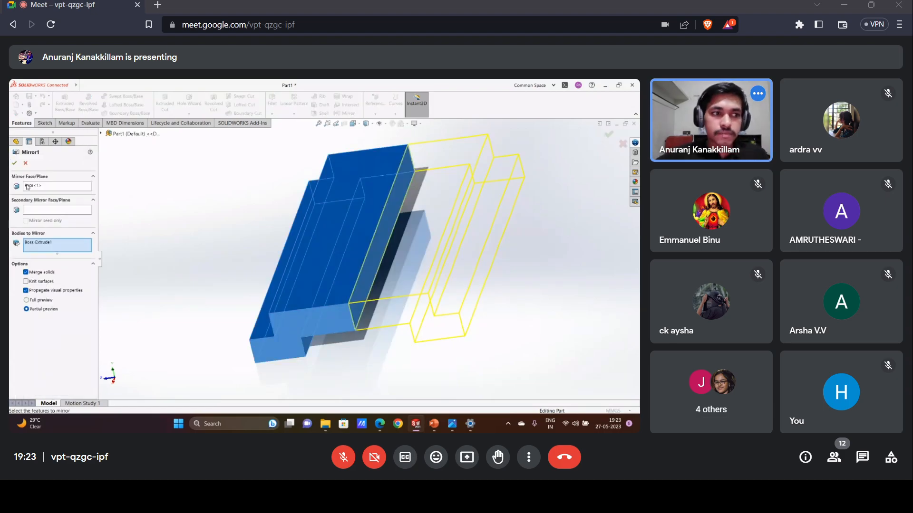
{"action": "key", "text": "Return"}
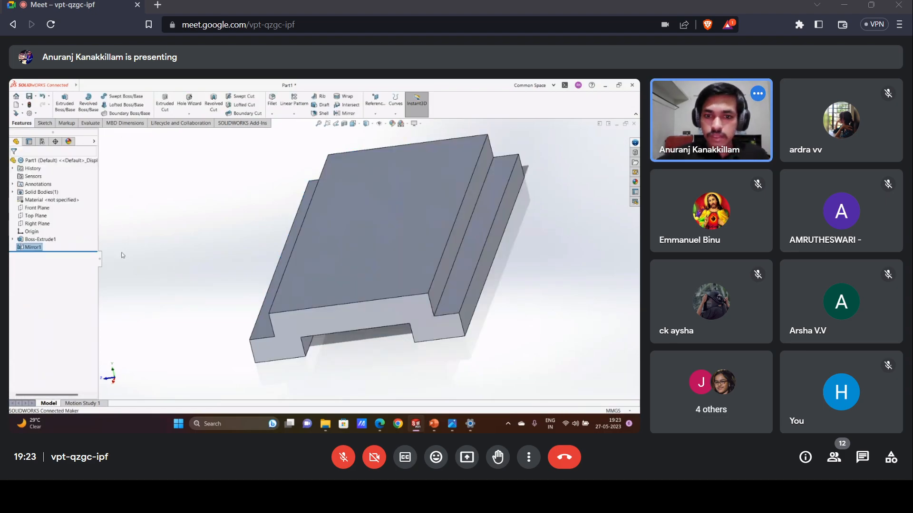
Review the definition of the base's boss extrusion and leave it without making changes.
{"action": "left_click", "coordinate": [32, 240]}
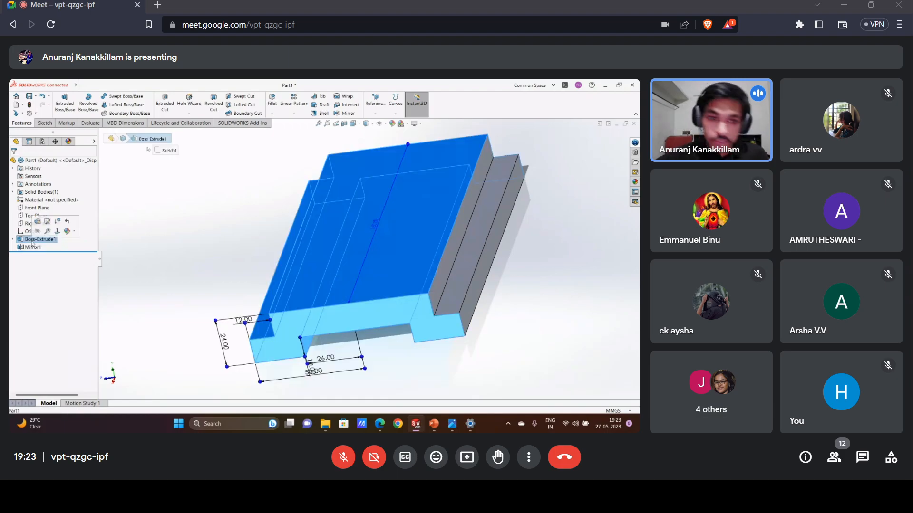
{"action": "left_click", "coordinate": [37, 222]}
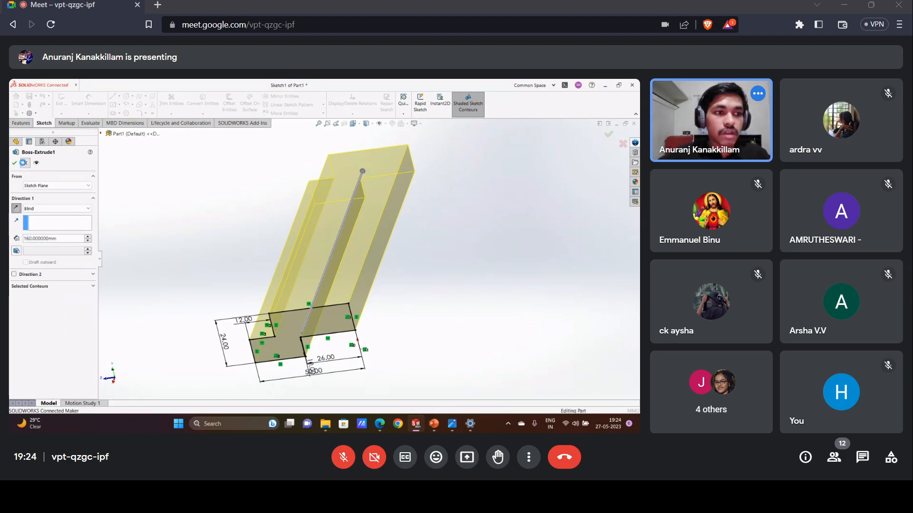
{"action": "left_click", "coordinate": [622, 144]}
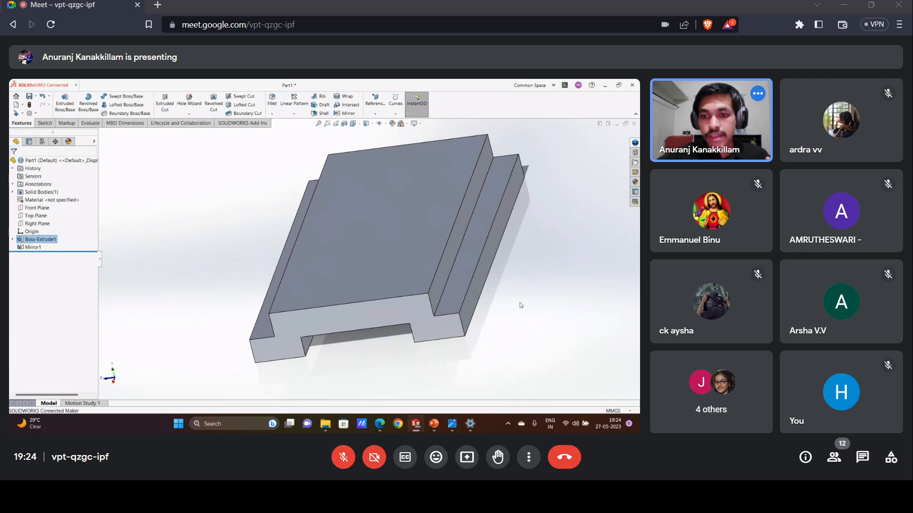
Consult the reference drawing 3D - 1.jpg in the image viewer for the upright's shape, and return to the part.
{"action": "middle_click_drag", "start_coordinate": [521, 306], "coordinate": [492, 307]}
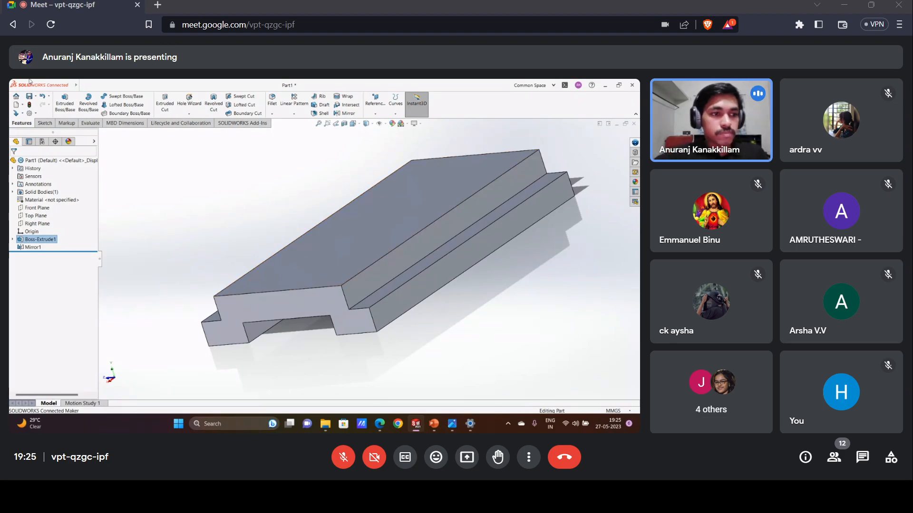
{"action": "left_click", "coordinate": [452, 424]}
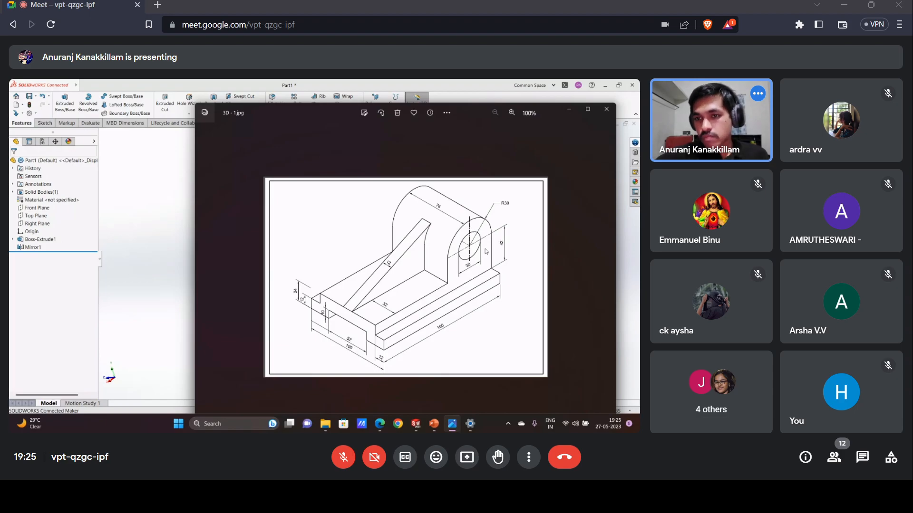
{"action": "left_click", "coordinate": [569, 108]}
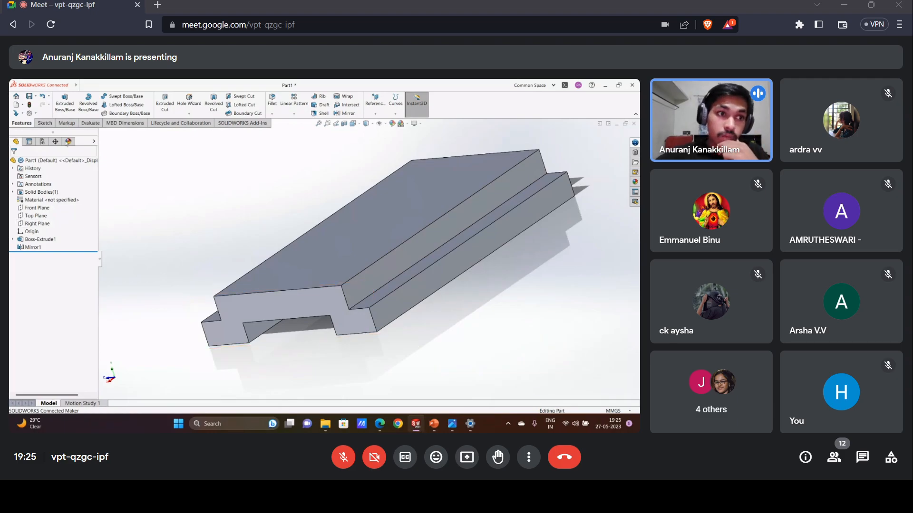
In the upright sketch, make the circle tangent to the vertical line at the base's right end.
{"action": "left_click", "coordinate": [45, 123]}
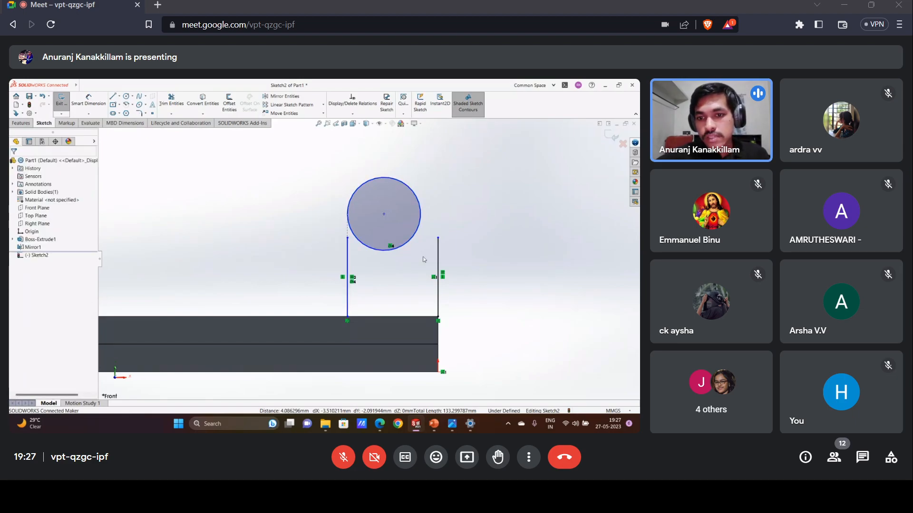
{"action": "left_click", "coordinate": [438, 271], "text": "ctrl"}
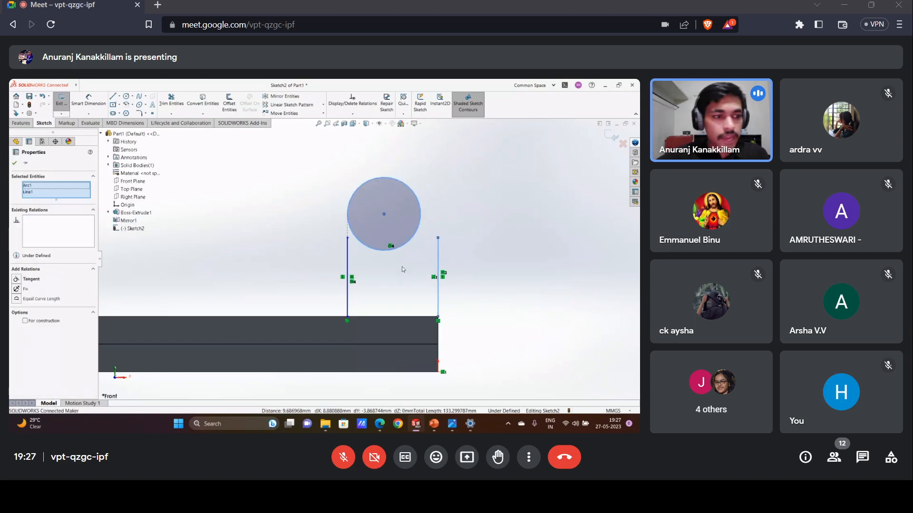
{"action": "left_click", "coordinate": [16, 279]}
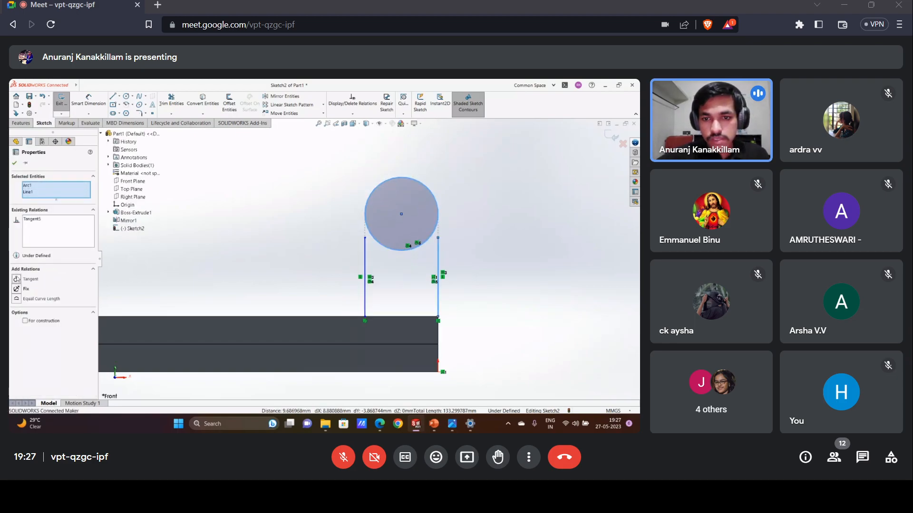
{"action": "key", "text": "Escape"}
Make the left vertical line's upper endpoint coincident with the circle, and reposition the circle by its centre to adjust the profile's size.
{"action": "left_click", "coordinate": [365, 238]}
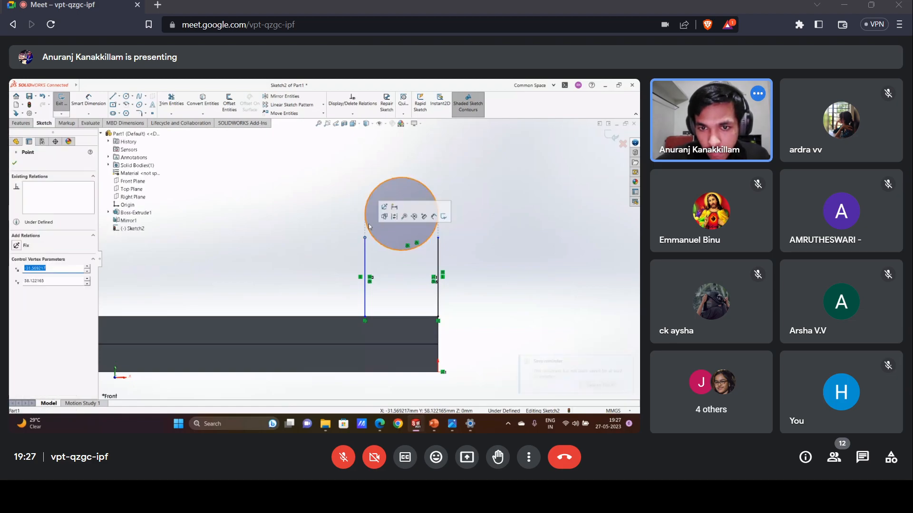
{"action": "left_click", "coordinate": [369, 227], "text": "ctrl"}
{"action": "left_click", "coordinate": [17, 289]}
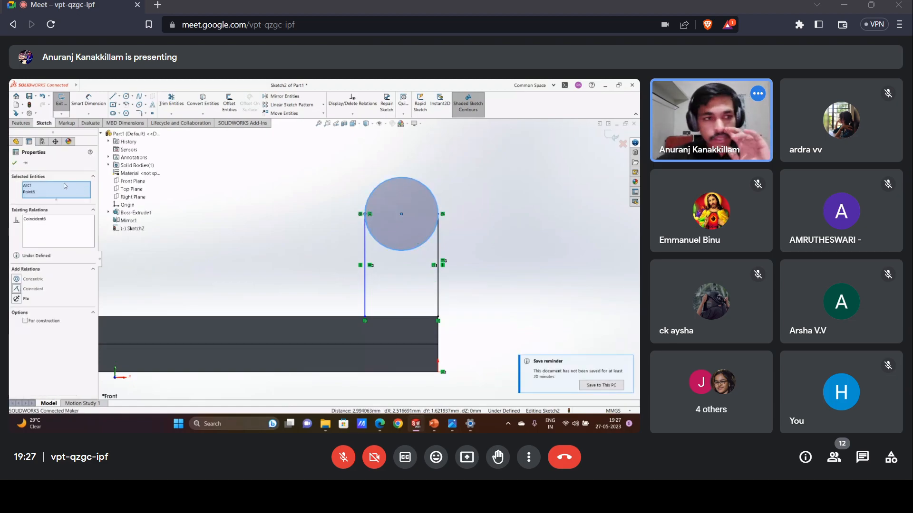
{"action": "key", "text": "Escape"}
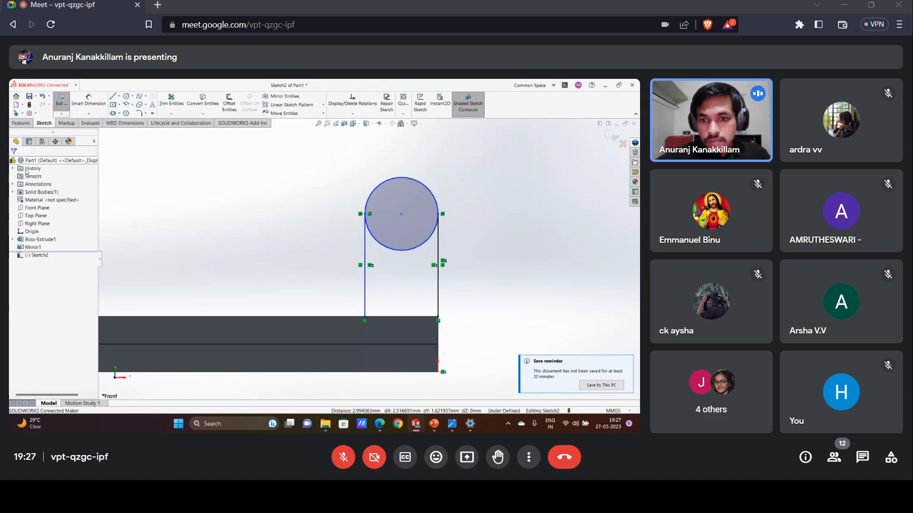
{"action": "left_click_drag", "start_coordinate": [401, 215], "coordinate": [413, 241]}
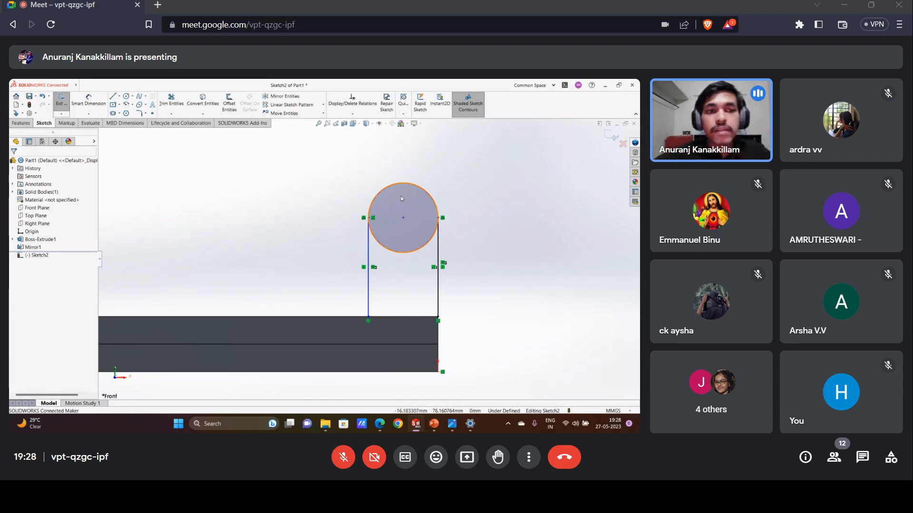
Sketch a long slanted line beside the upright profile and a steep line about 34 mm long crossing it, for a trim demonstration.
{"action": "left_click", "coordinate": [177, 108]}
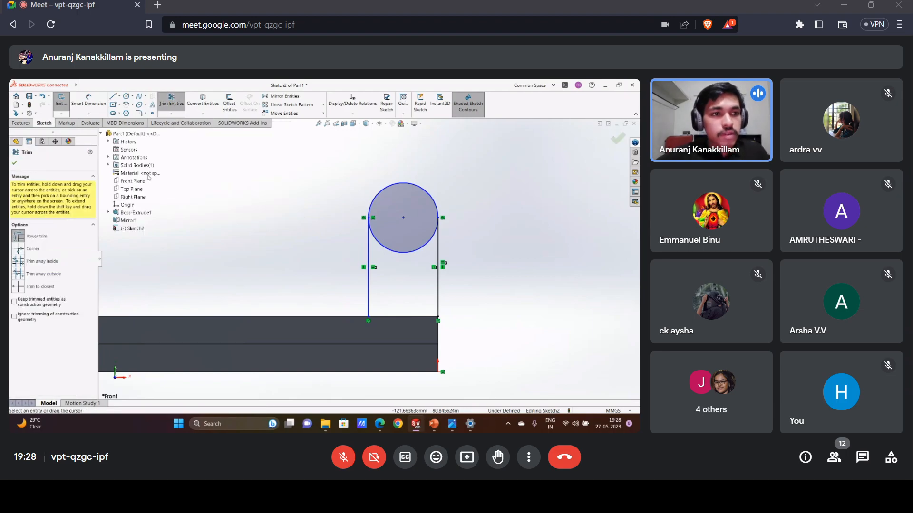
{"action": "key", "text": "Escape"}
{"action": "left_click", "coordinate": [112, 96]}
{"action": "left_click", "coordinate": [165, 248]}
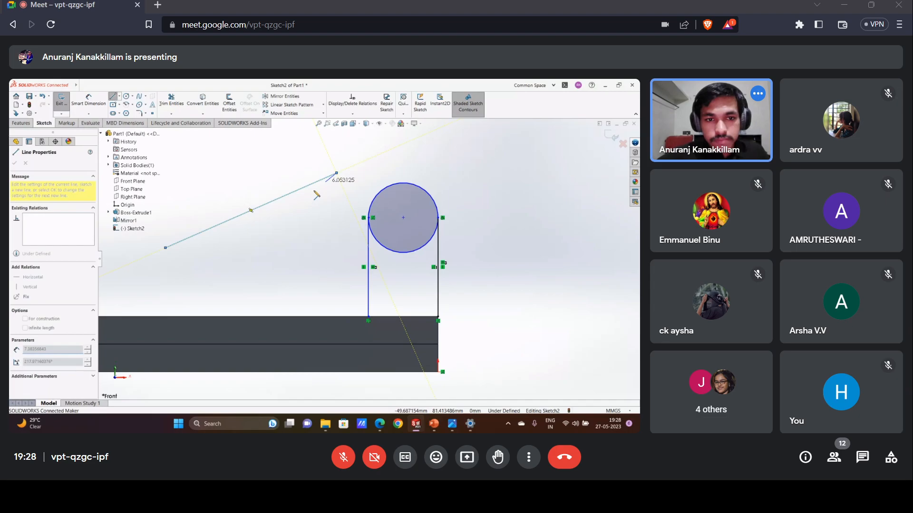
{"action": "key", "text": "Escape"}
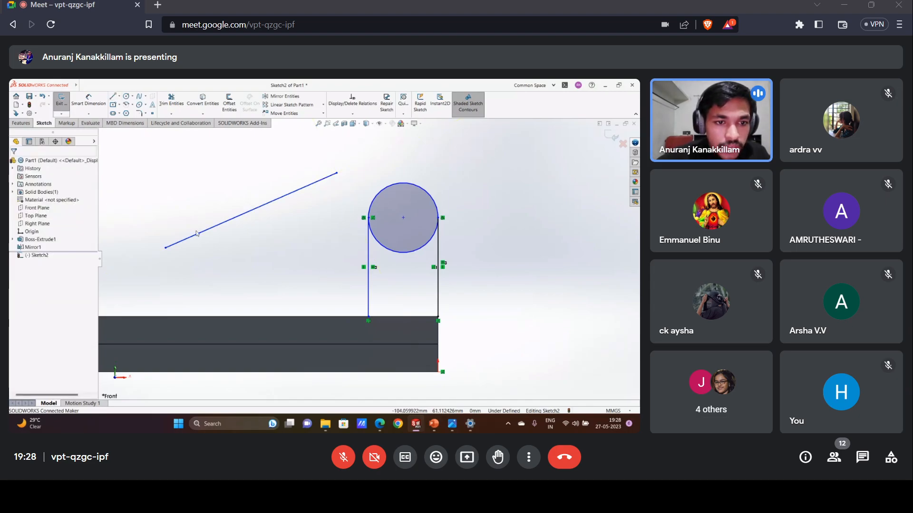
{"action": "left_click", "coordinate": [112, 96]}
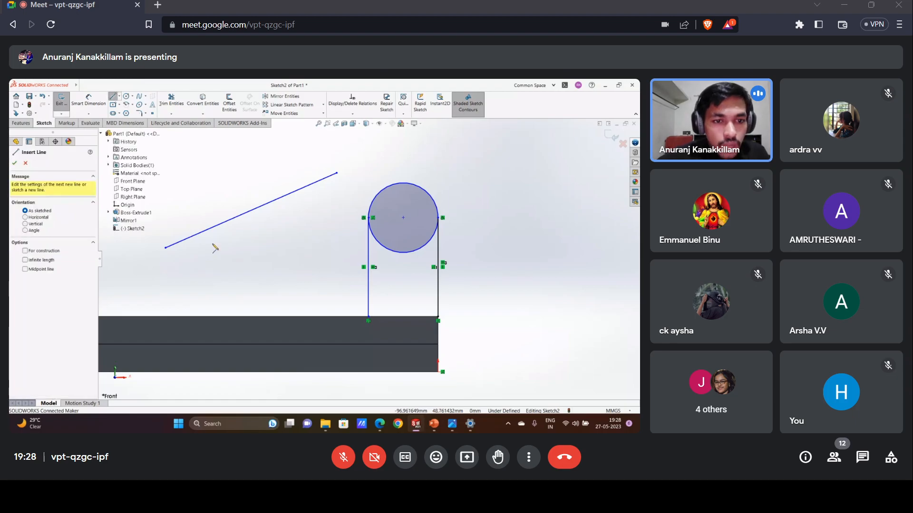
{"action": "left_click", "coordinate": [202, 198]}
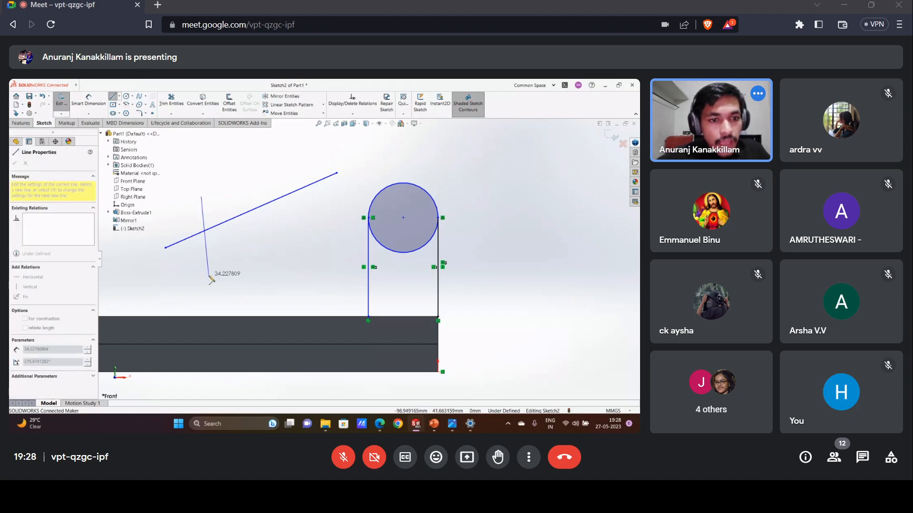
{"action": "left_click", "coordinate": [209, 276]}
{"action": "key", "text": "Escape"}
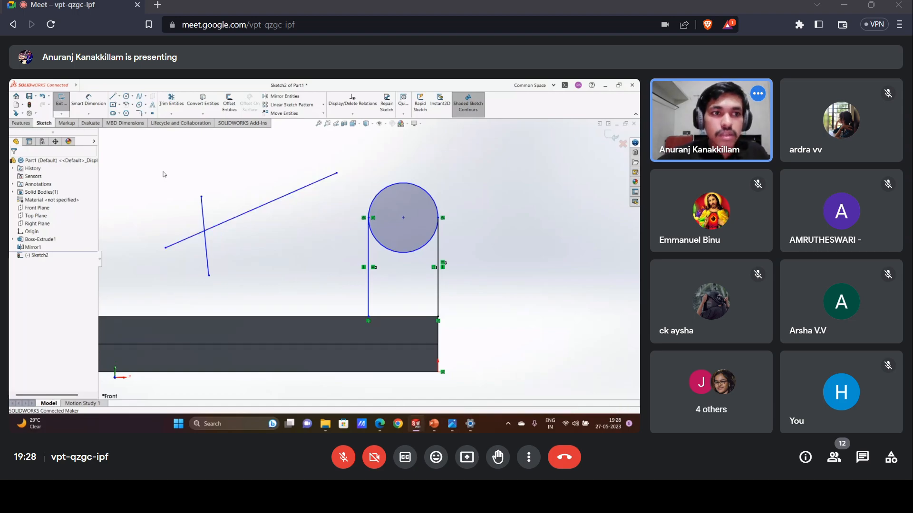
Power-trim the crossing lines' left and lower ends at their intersection, and shorten the remaining steep line from its lower end.
{"action": "left_click", "coordinate": [171, 101]}
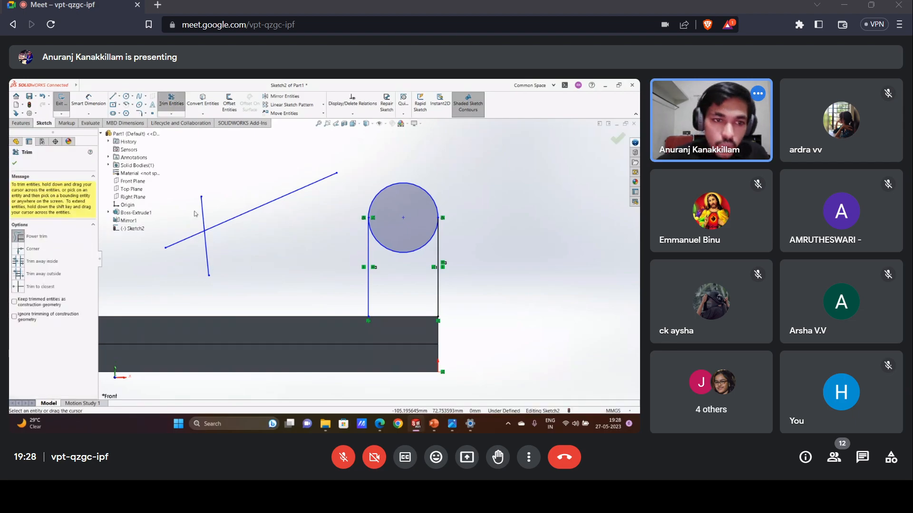
{"action": "left_click_drag", "start_coordinate": [182, 206], "coordinate": [185, 243]}
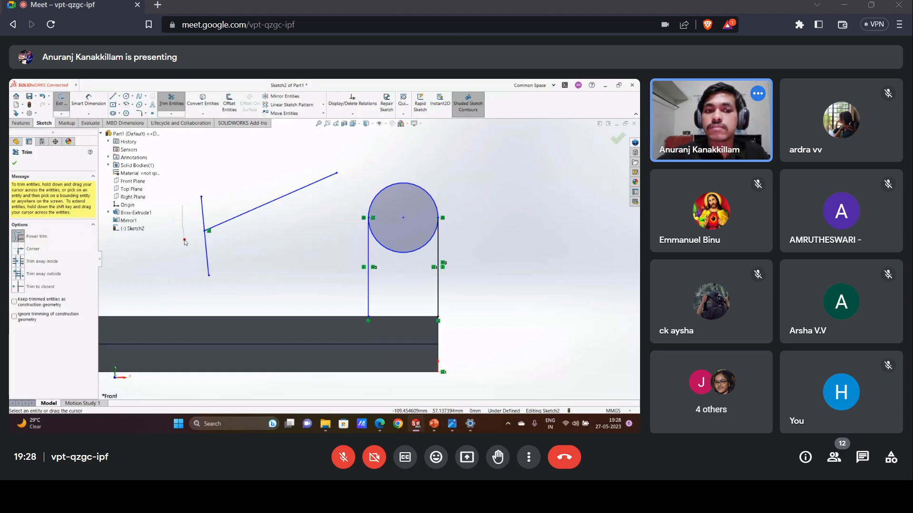
{"action": "mouse_move", "coordinate": [185, 242]}
{"action": "left_mouse_down"}
{"action": "mouse_move", "coordinate": [221, 261]}
{"action": "mouse_move", "coordinate": [231, 248]}
{"action": "left_mouse_up"}
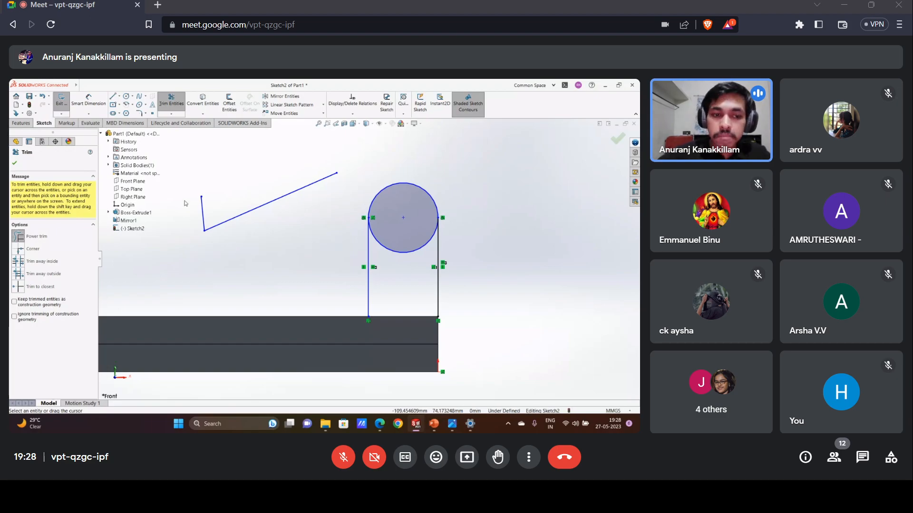
{"action": "left_click", "coordinate": [203, 215]}
{"action": "key", "text": "Escape"}
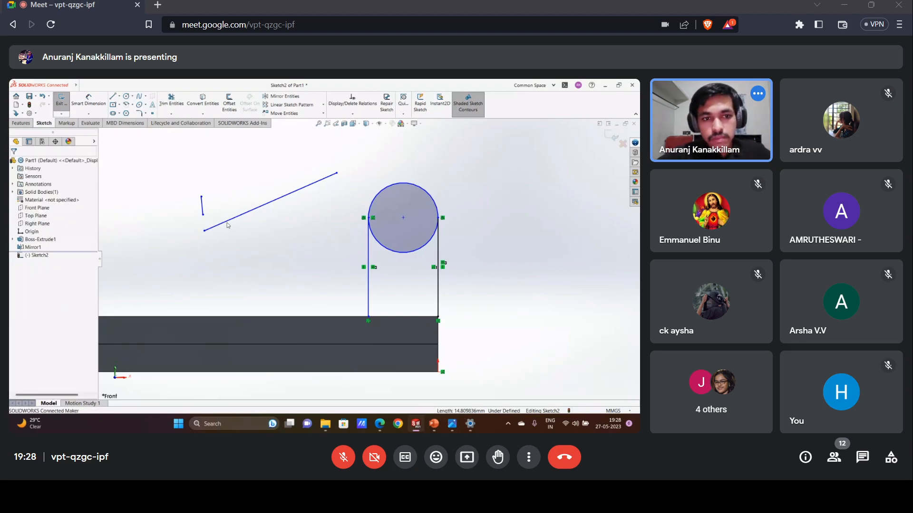
Delete both leftover demonstration lines beside the upright profile.
{"action": "left_click", "coordinate": [219, 224]}
{"action": "key", "text": "Delete"}
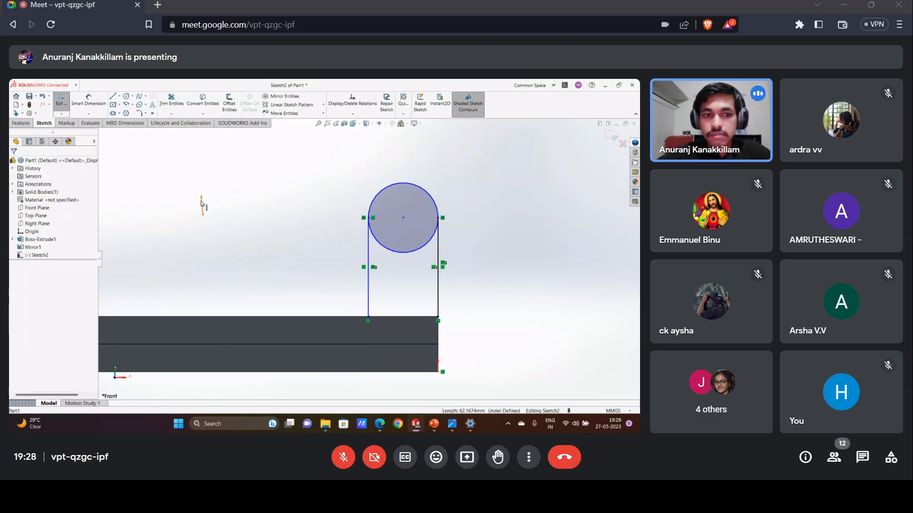
{"action": "left_click", "coordinate": [202, 205]}
{"action": "key", "text": "Delete"}
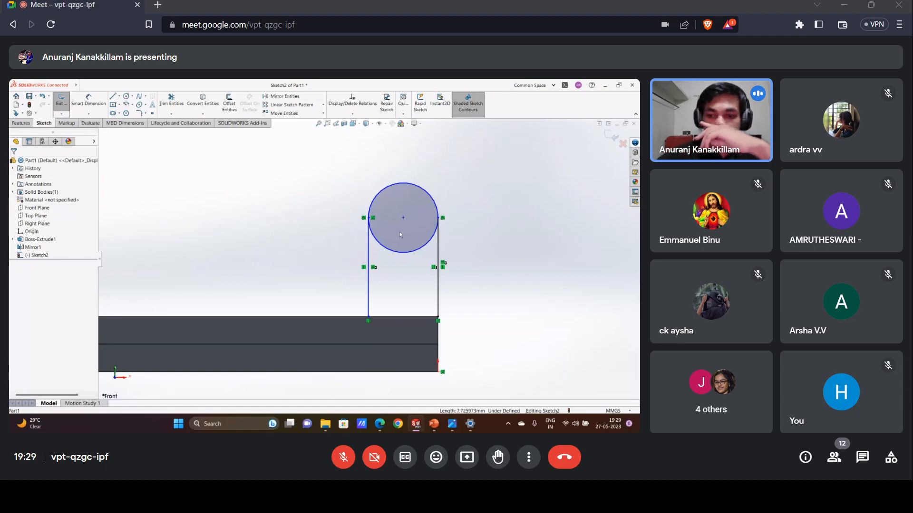
Trim away the circle's lower half between the two vertical lines, leaving a rounded top on the upright profile.
{"action": "left_click", "coordinate": [171, 103]}
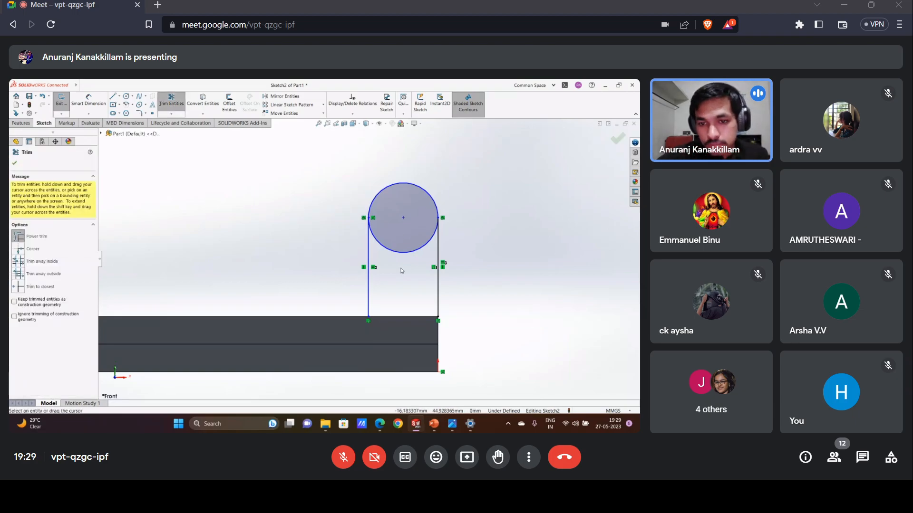
{"action": "left_click_drag", "start_coordinate": [402, 270], "coordinate": [402, 247]}
{"action": "key", "text": "Escape"}
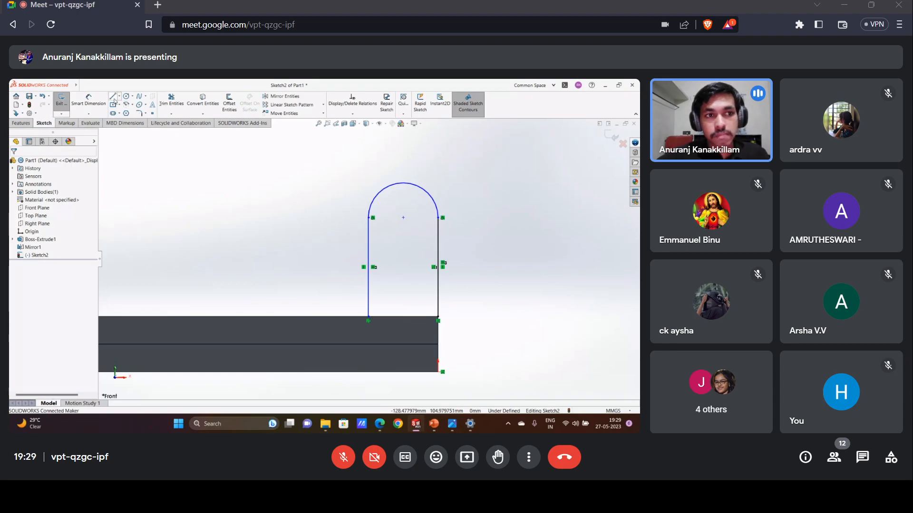
Close the upright profile with a horizontal line joining the lower endpoints of the two vertical lines.
{"action": "left_click", "coordinate": [114, 100]}
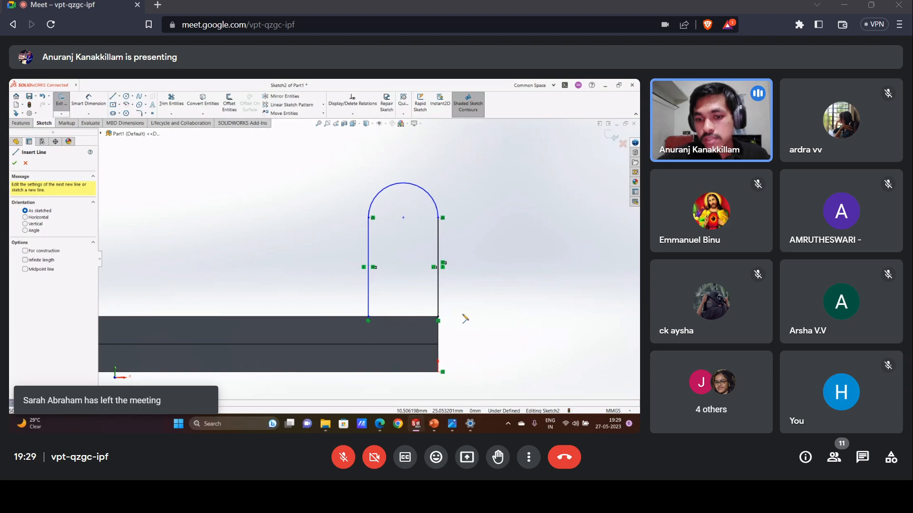
{"action": "middle_click_drag", "start_coordinate": [465, 319], "coordinate": [466, 342]}
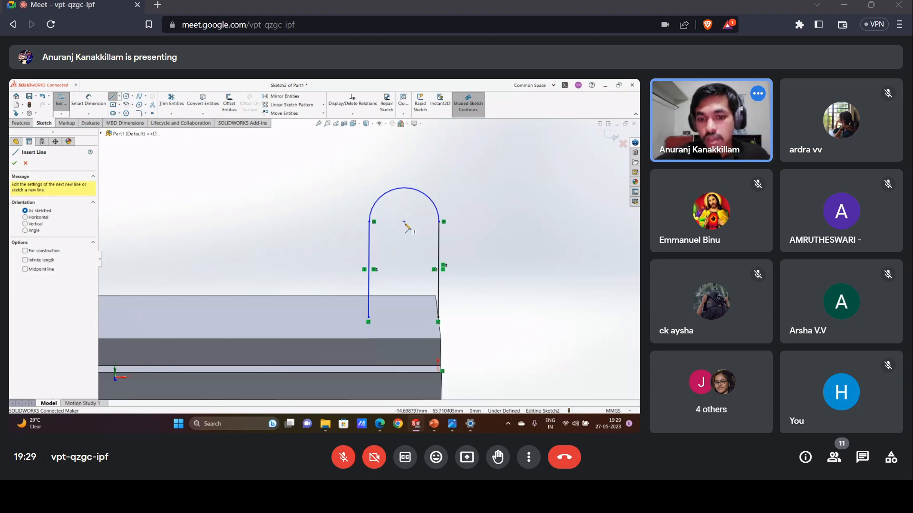
{"action": "left_click", "coordinate": [368, 317]}
{"action": "left_click", "coordinate": [438, 318]}
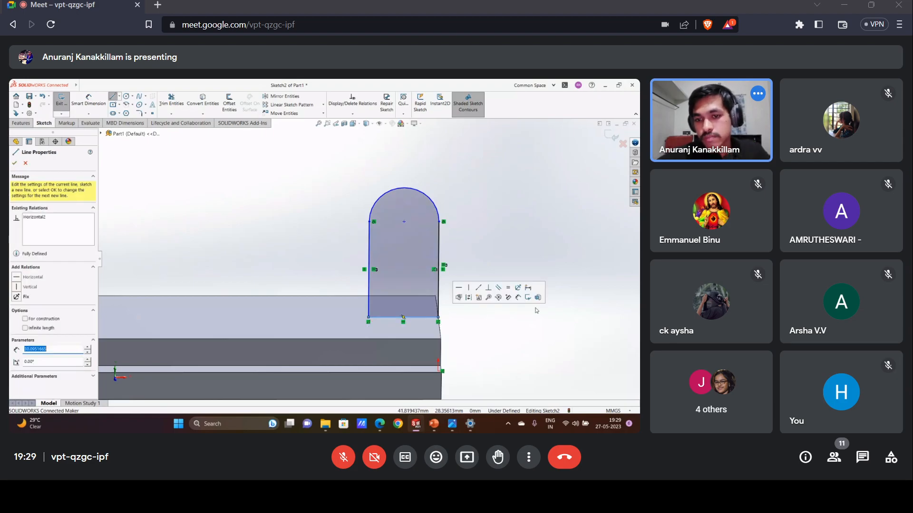
{"action": "left_click", "coordinate": [25, 163]}
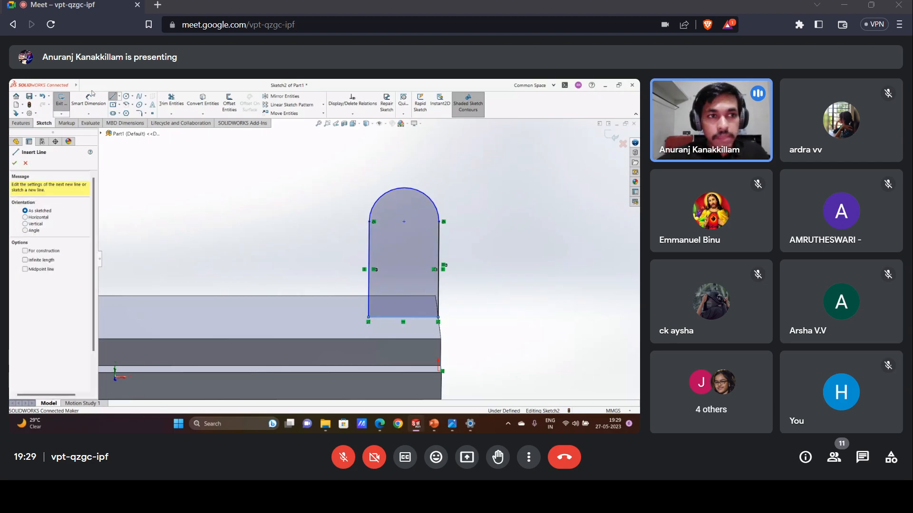
Check the R30 top radius in the reference drawing and dimension the upright profile's bottom line to 60 mm.
{"action": "left_click", "coordinate": [89, 98]}
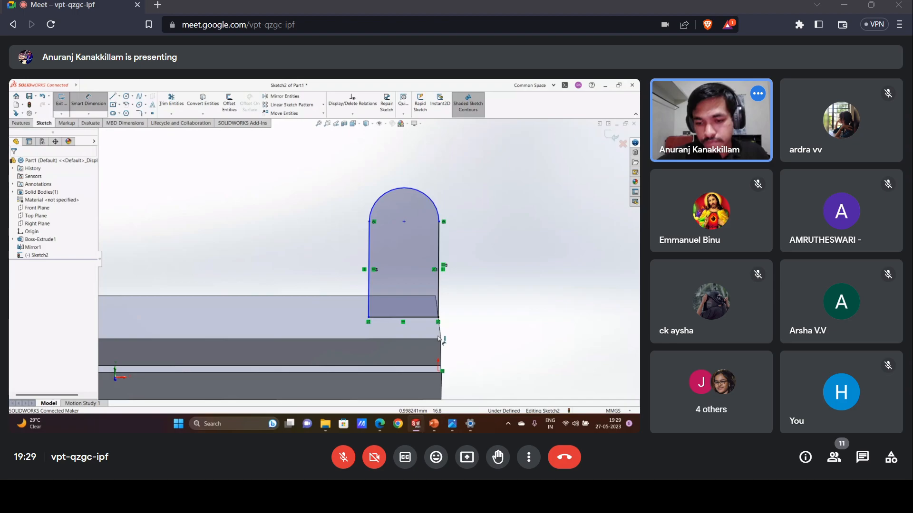
{"action": "left_click", "coordinate": [452, 424]}
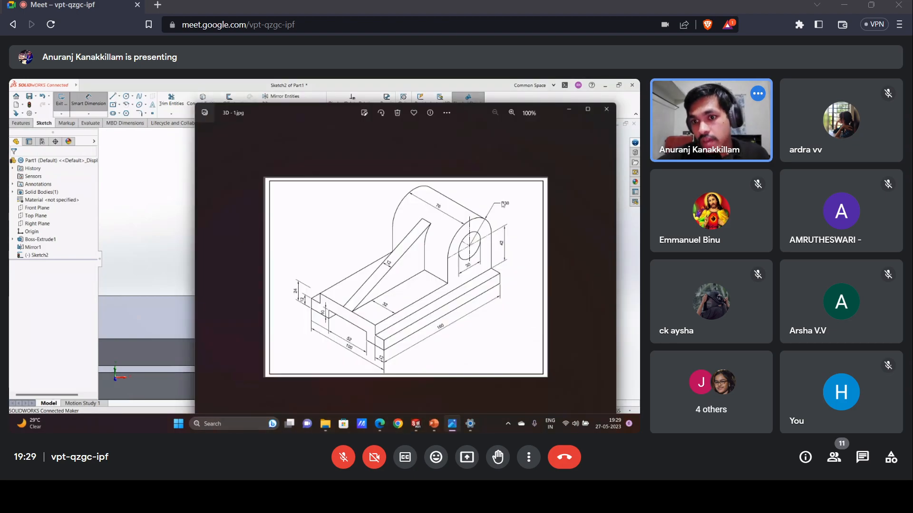
{"action": "scroll", "coordinate": [502, 206], "scroll_direction": "up", "scroll_amount": 1}
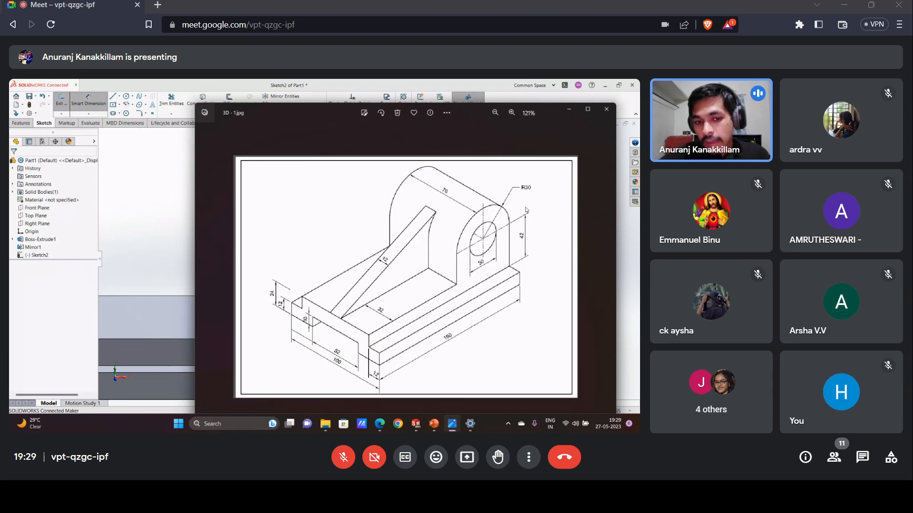
{"action": "left_click", "coordinate": [569, 110]}
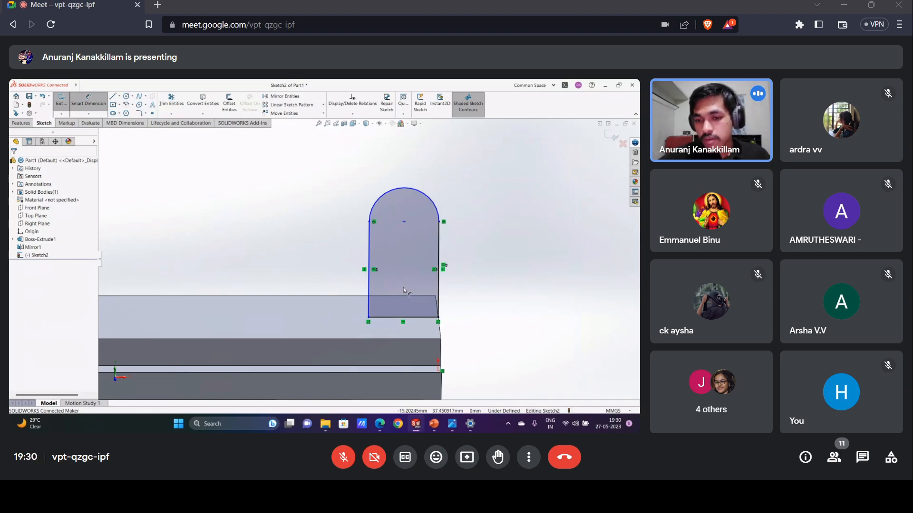
{"action": "left_click", "coordinate": [409, 318]}
{"action": "left_click", "coordinate": [409, 319]}
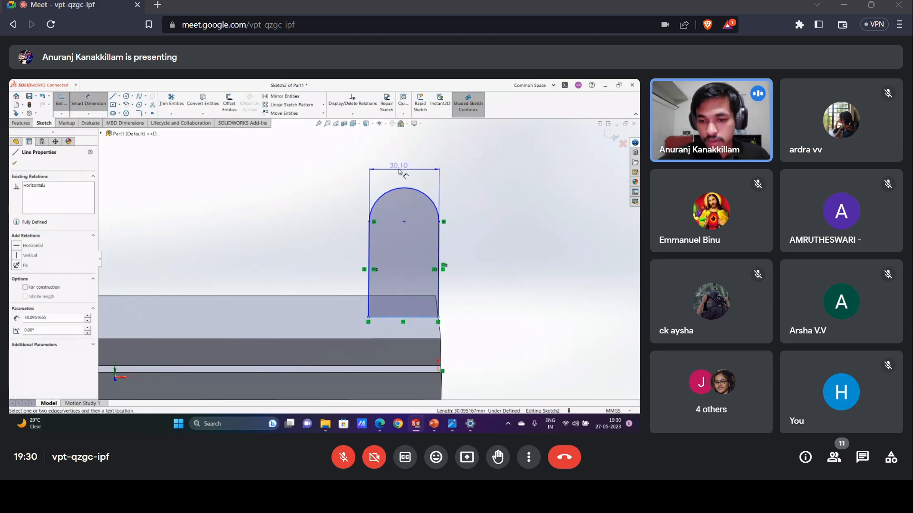
{"action": "left_click", "coordinate": [408, 354]}
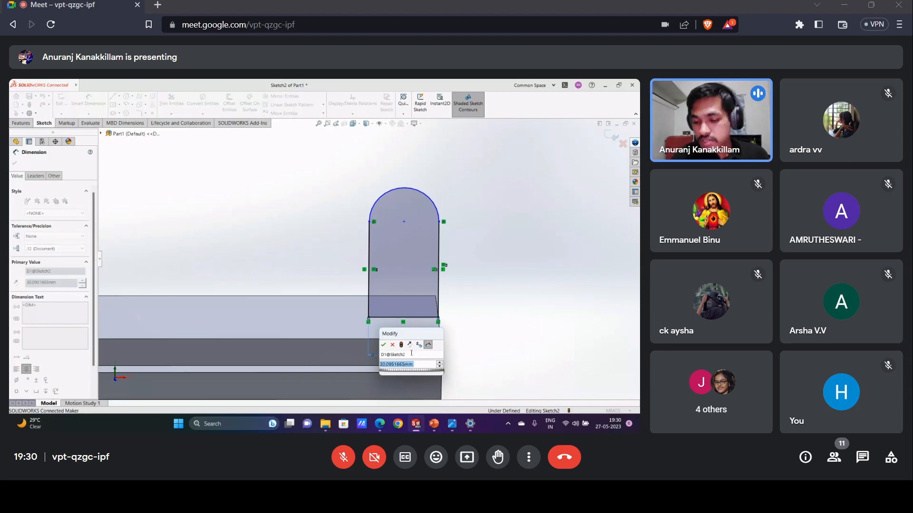
{"action": "type", "text": "3"}
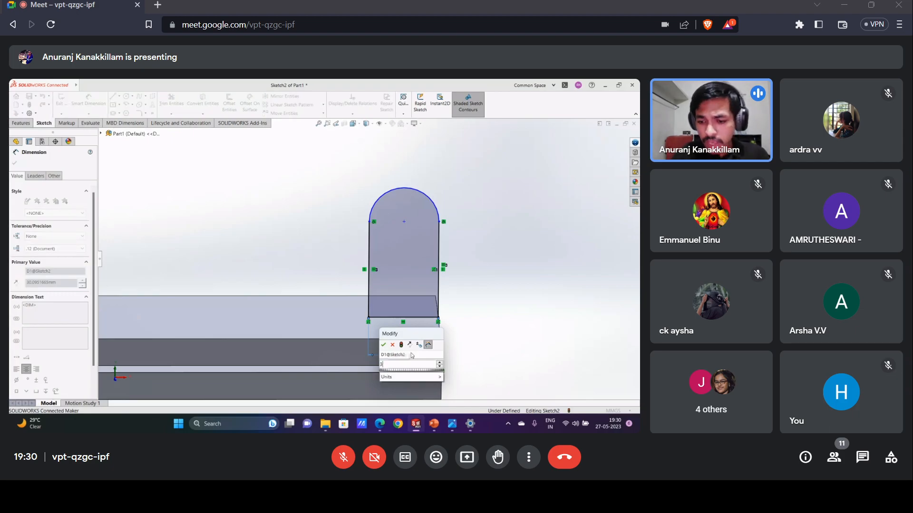
{"action": "key", "text": "BackSpace"}
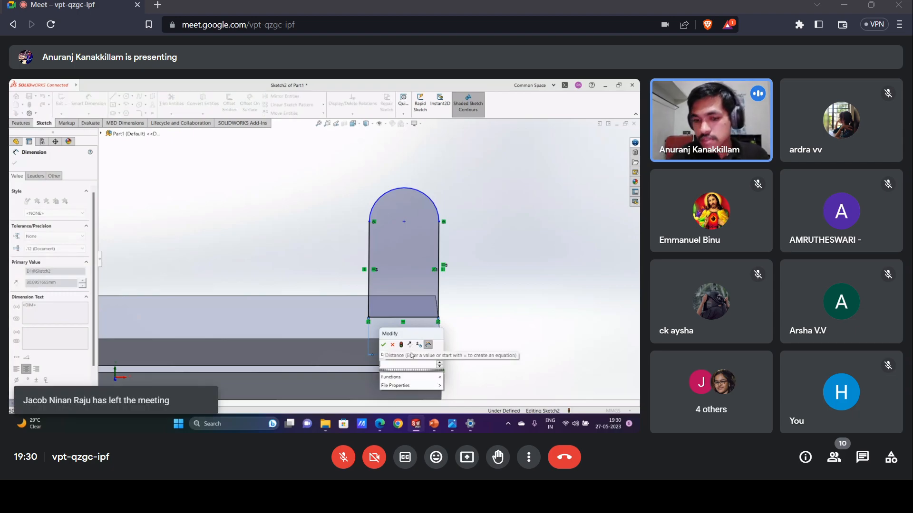
{"action": "type", "text": "60"}
{"action": "key", "text": "Return"}
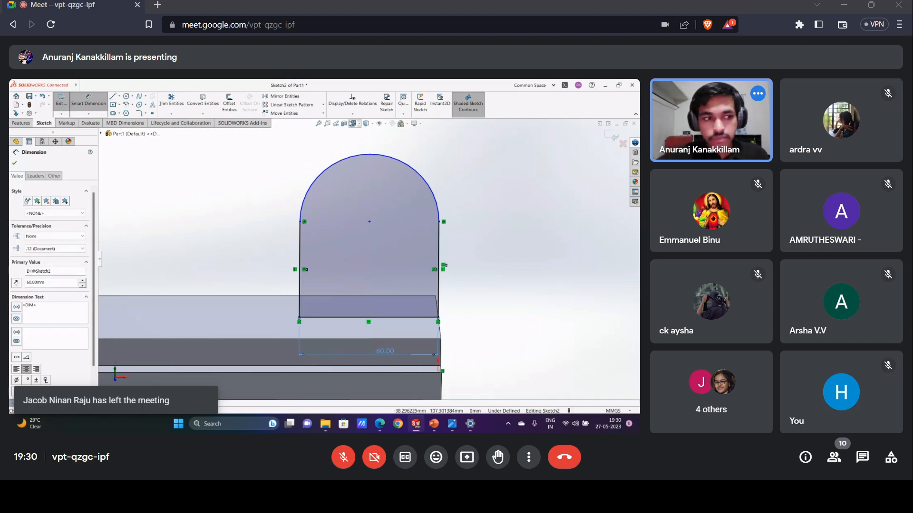
{"action": "left_click", "coordinate": [14, 163]}
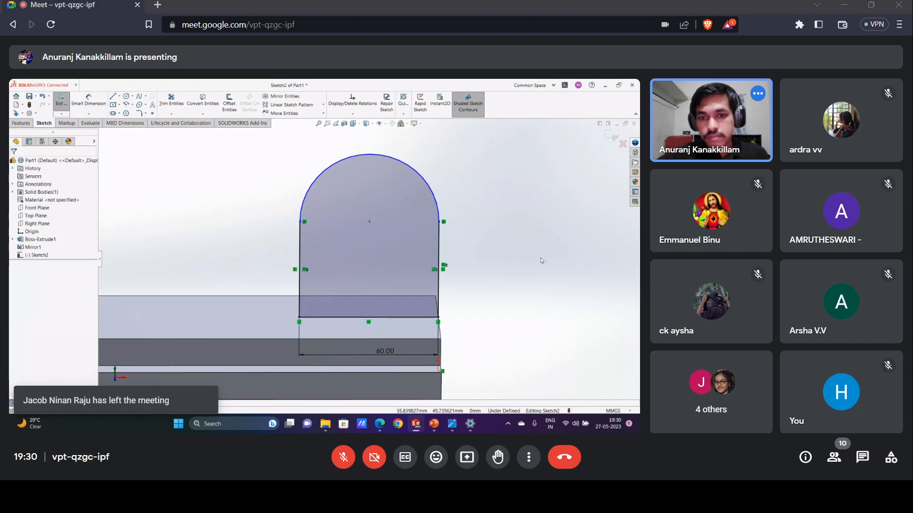
Check the reference drawing and dimension the arc centre's height above the upright profile's bottom line to 42 mm.
{"action": "left_click", "coordinate": [452, 423]}
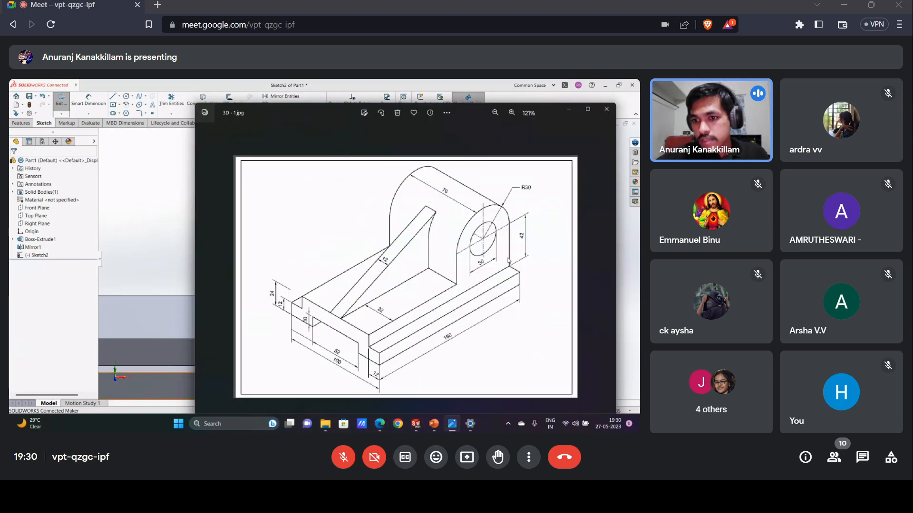
{"action": "left_click", "coordinate": [579, 90]}
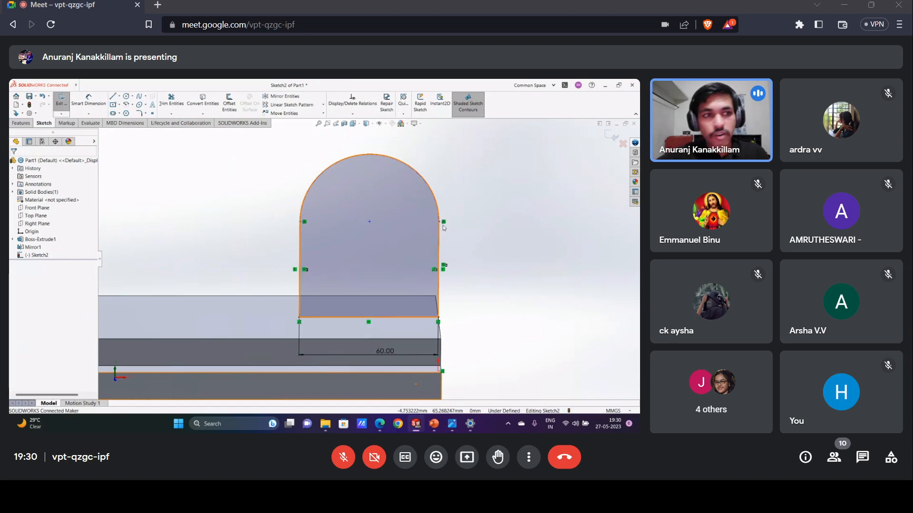
{"action": "left_click", "coordinate": [83, 103]}
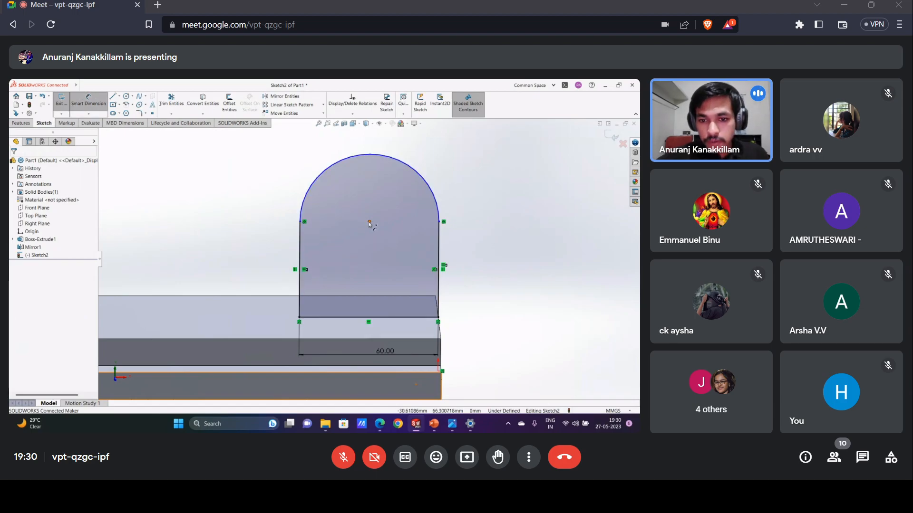
{"action": "left_click", "coordinate": [369, 222]}
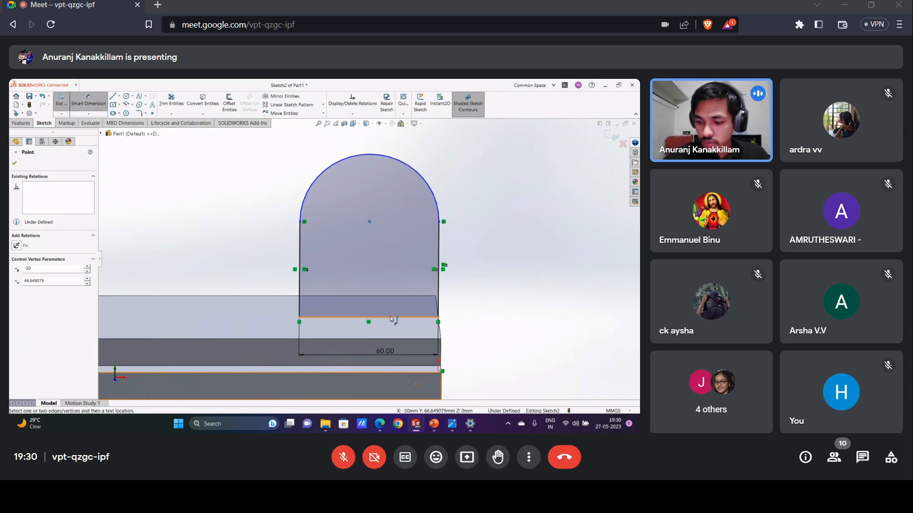
{"action": "left_click", "coordinate": [393, 320]}
{"action": "left_click", "coordinate": [540, 274]}
{"action": "type", "text": "42"}
{"action": "key", "text": "Return"}
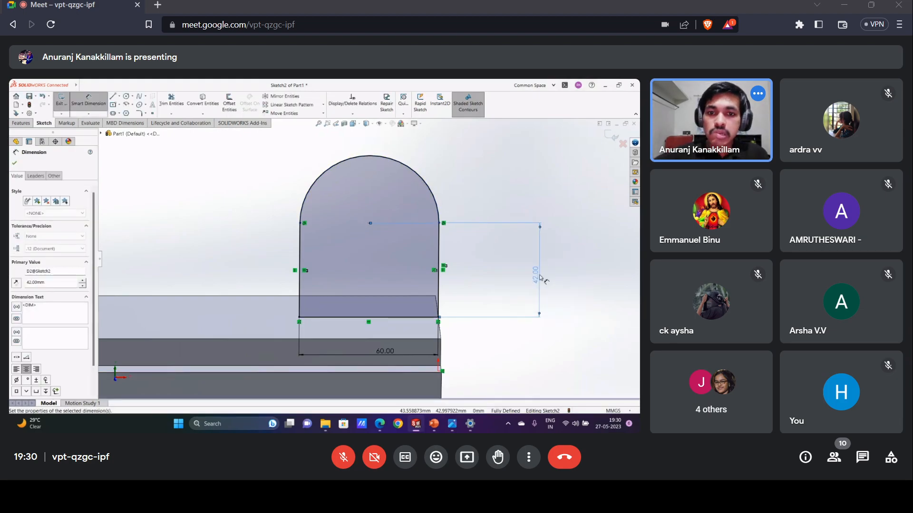
{"action": "left_click", "coordinate": [14, 164]}
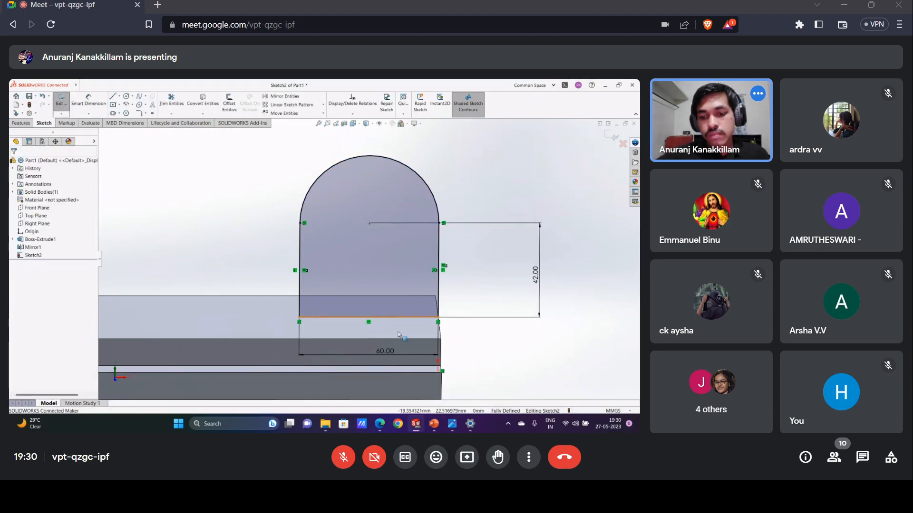
Complete the holed upright's boss extrusion up to the side face of the base's upper step, with the result merged.
{"action": "key", "text": "alt+Tab"}
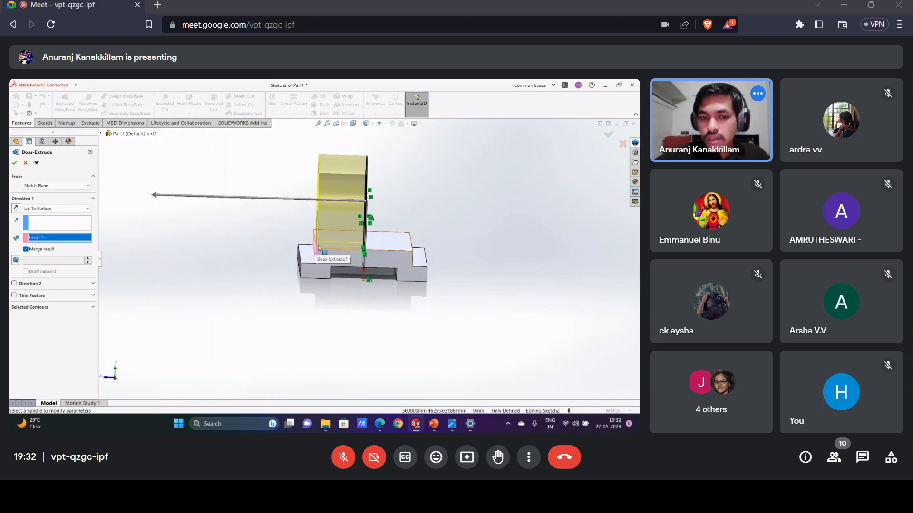
{"action": "mouse_move", "coordinate": [320, 271]}
{"action": "middle_mouse_down"}
{"action": "mouse_move", "coordinate": [324, 259]}
{"action": "mouse_move", "coordinate": [343, 260]}
{"action": "middle_mouse_up"}
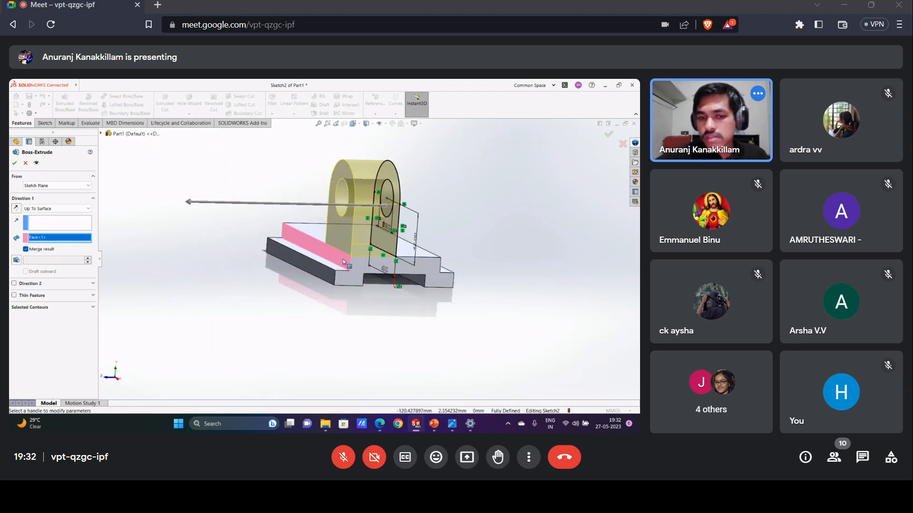
{"action": "left_click", "coordinate": [14, 163]}
{"action": "middle_click_drag", "start_coordinate": [198, 265], "coordinate": [226, 261]}
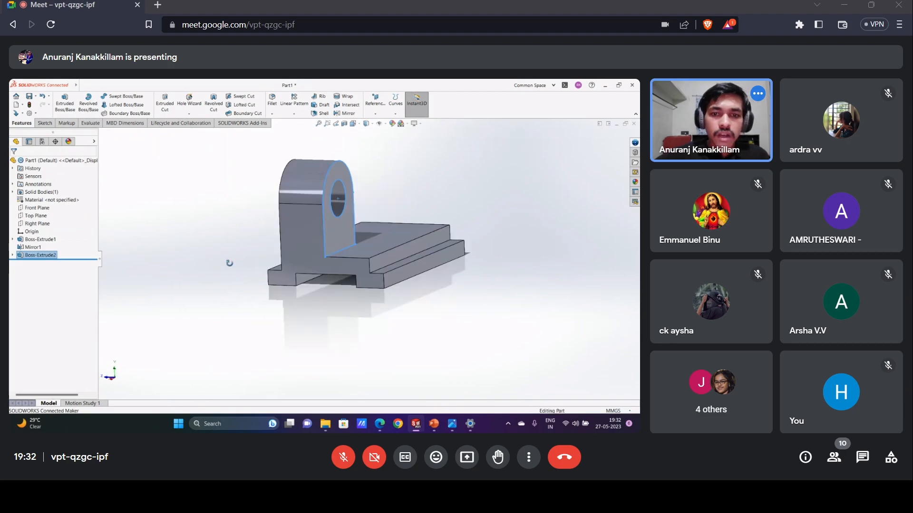
{"action": "right_click", "coordinate": [17, 256]}
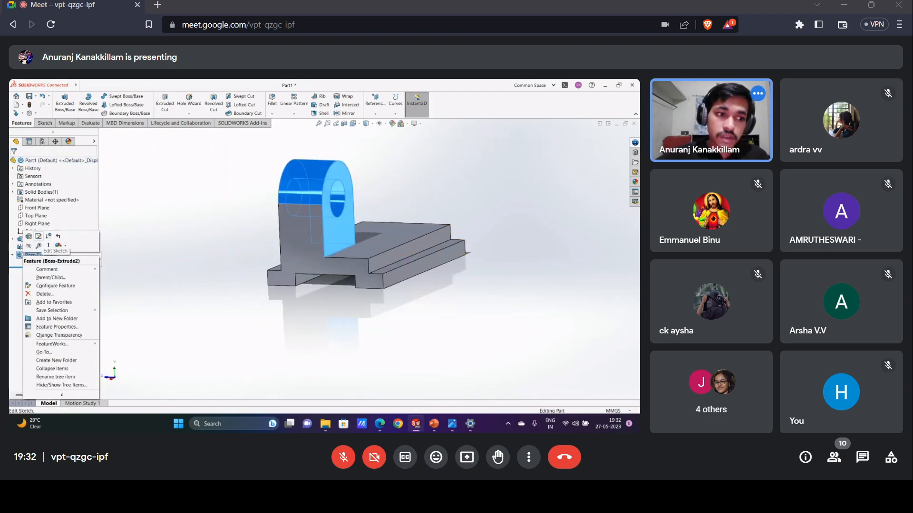
{"action": "left_click", "coordinate": [38, 237]}
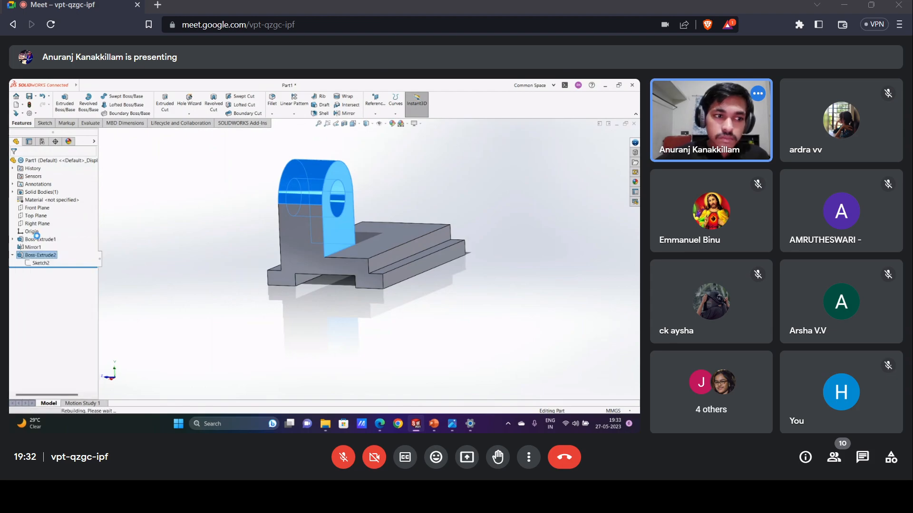
{"action": "middle_click_drag", "start_coordinate": [352, 283], "coordinate": [332, 297]}
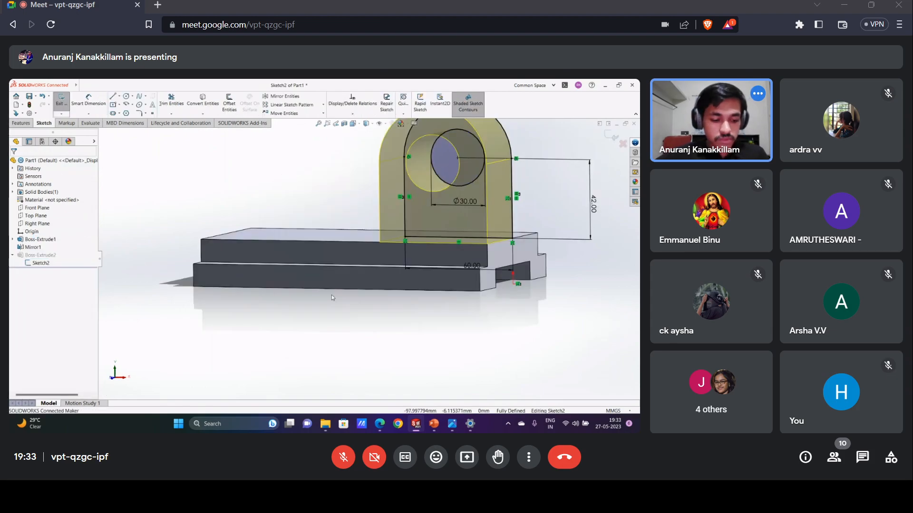
{"action": "double_click", "coordinate": [332, 297]}
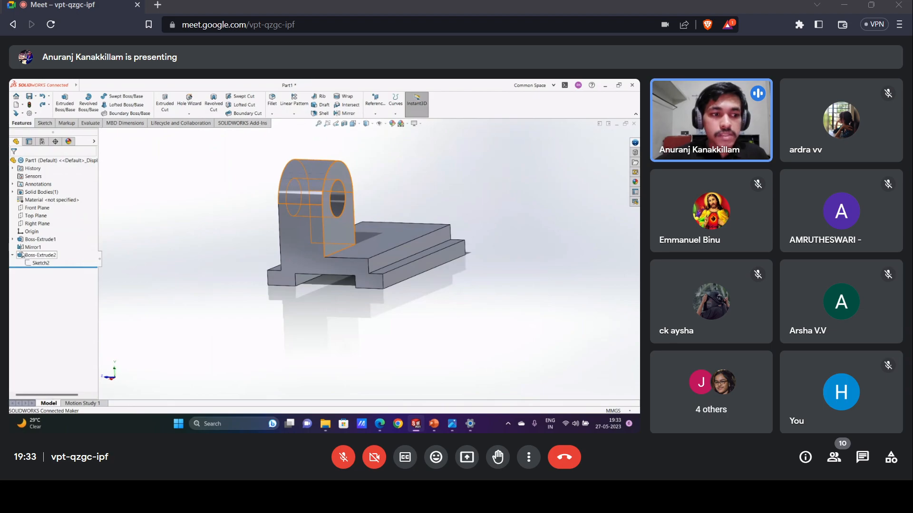
Reopen the upright's boss extrusion for editing and change its end condition to Mid Plane.
{"action": "right_click", "coordinate": [26, 254]}
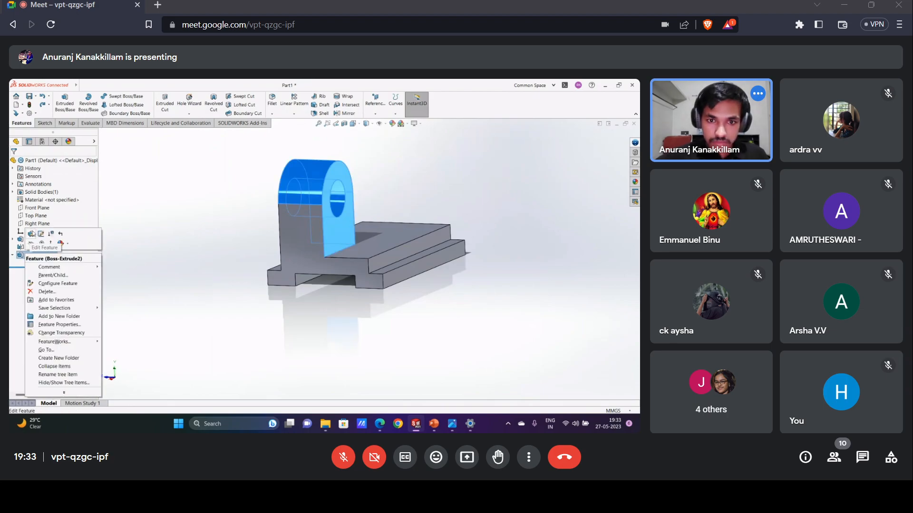
{"action": "left_click", "coordinate": [31, 234]}
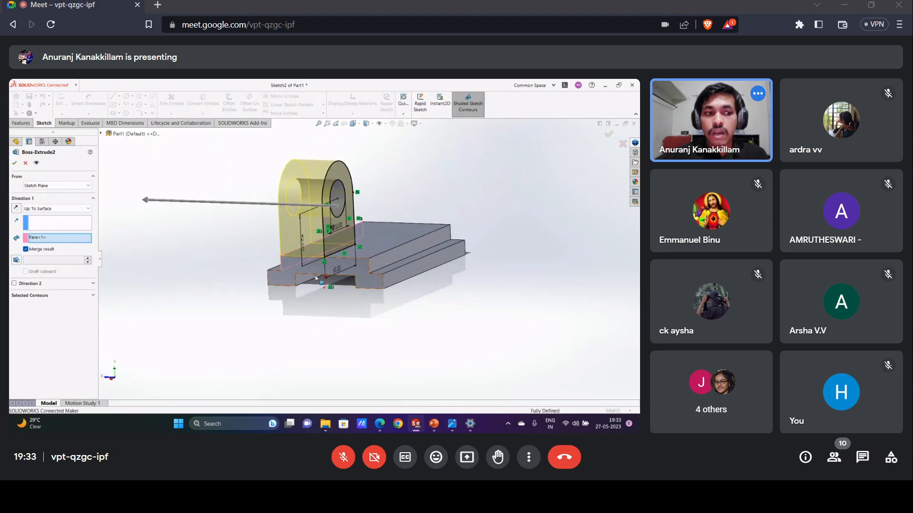
{"action": "left_click", "coordinate": [64, 210]}
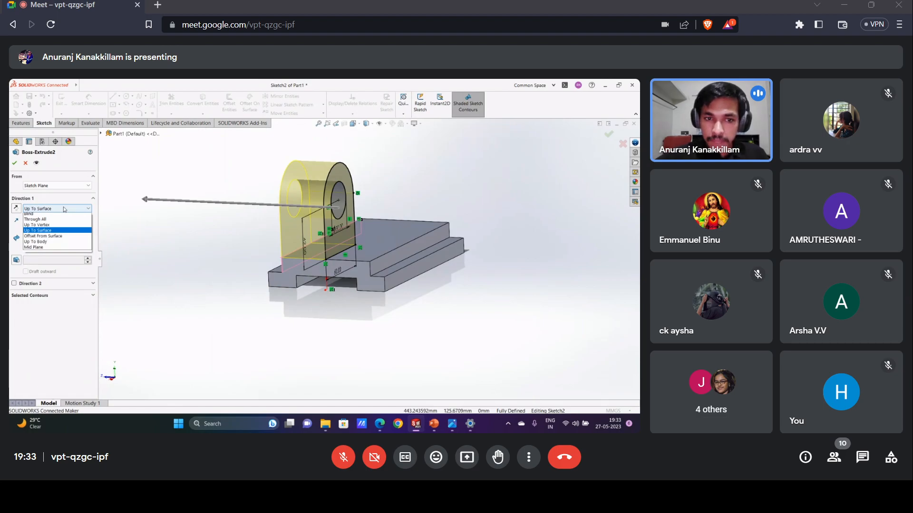
{"action": "left_click", "coordinate": [43, 247]}
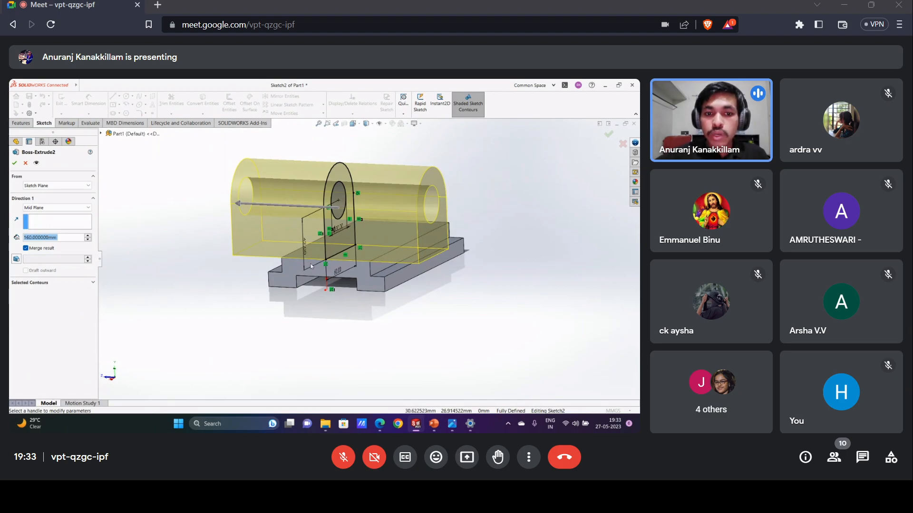
{"action": "middle_click_drag", "start_coordinate": [311, 266], "coordinate": [356, 246]}
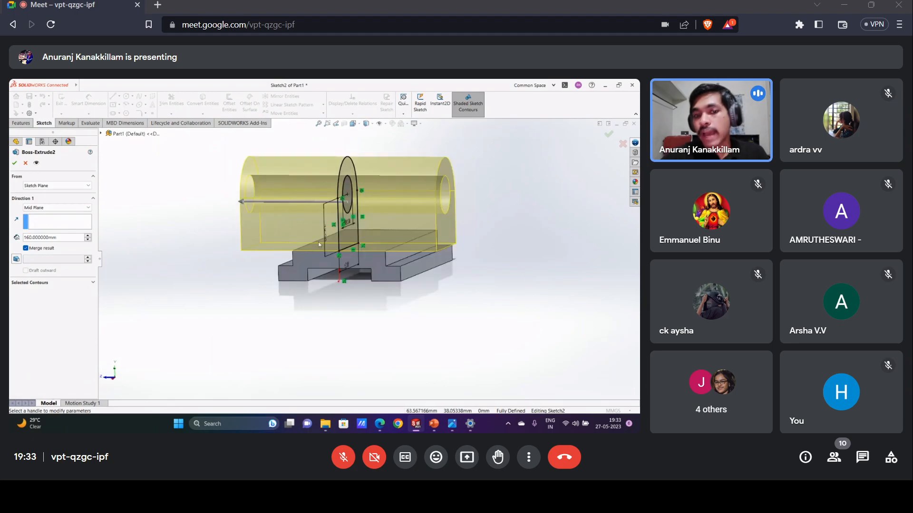
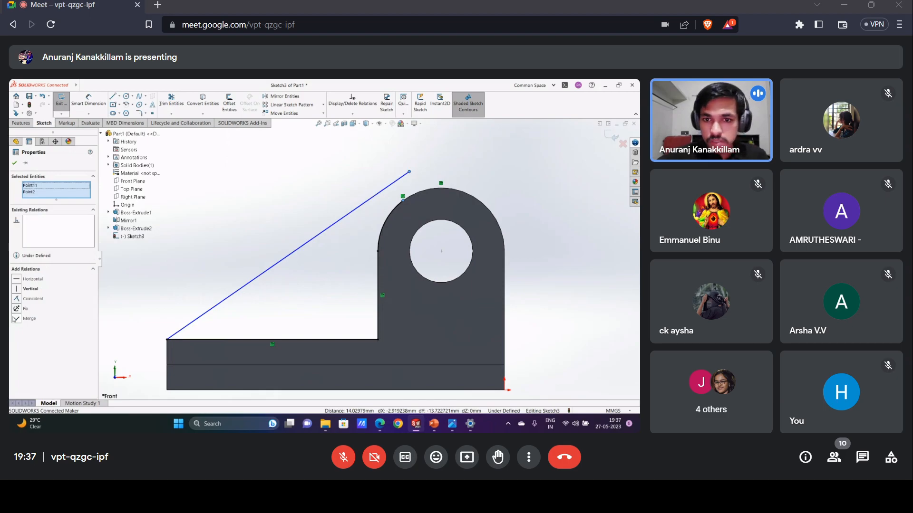
Make the sloping rib line's upper endpoint coincident with the arc's open end, and slide the joined point down along the arc.
{"action": "left_click", "coordinate": [17, 298]}
{"action": "left_click", "coordinate": [244, 229]}
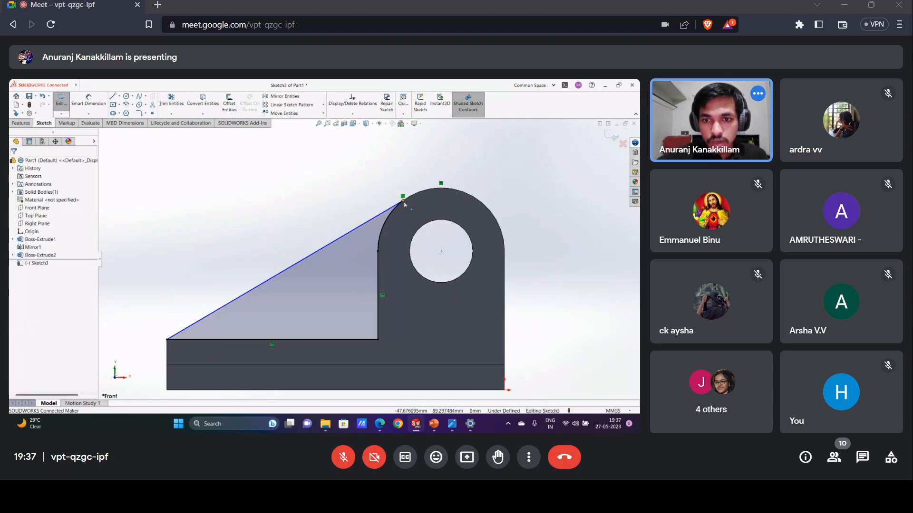
{"action": "mouse_move", "coordinate": [403, 202]}
{"action": "left_mouse_down"}
{"action": "mouse_move", "coordinate": [415, 189]}
{"action": "mouse_move", "coordinate": [391, 212]}
{"action": "left_mouse_up"}
Add a tangent relation between the sloping rib line and the upright's arc.
{"action": "left_click", "coordinate": [369, 229]}
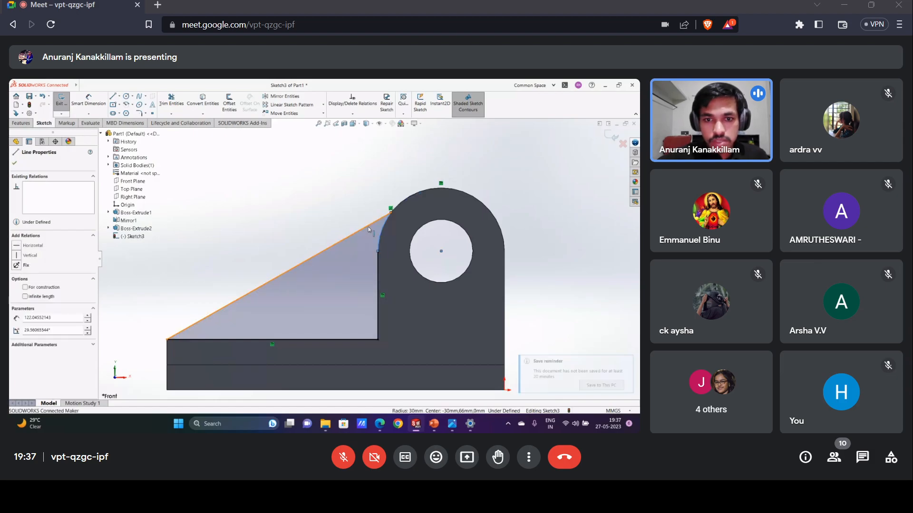
{"action": "left_click", "coordinate": [379, 236], "text": "ctrl"}
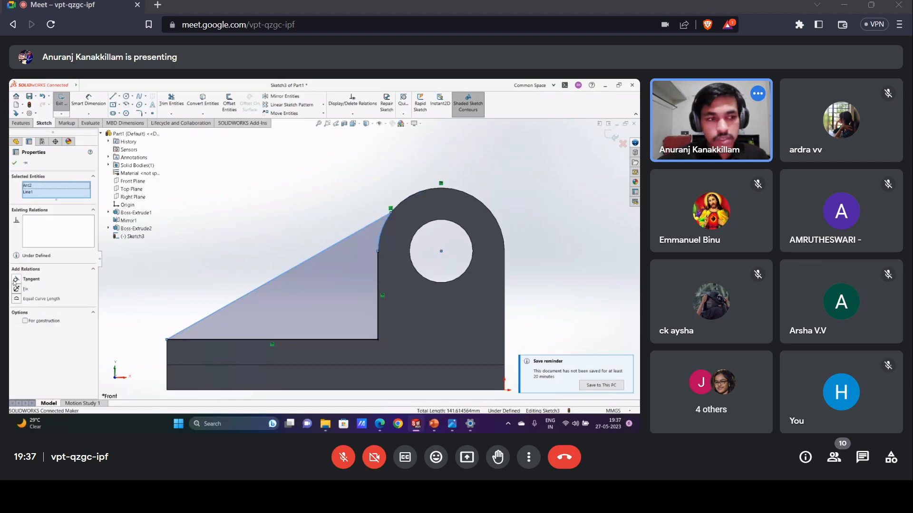
{"action": "left_click", "coordinate": [16, 280]}
{"action": "left_click", "coordinate": [573, 238]}
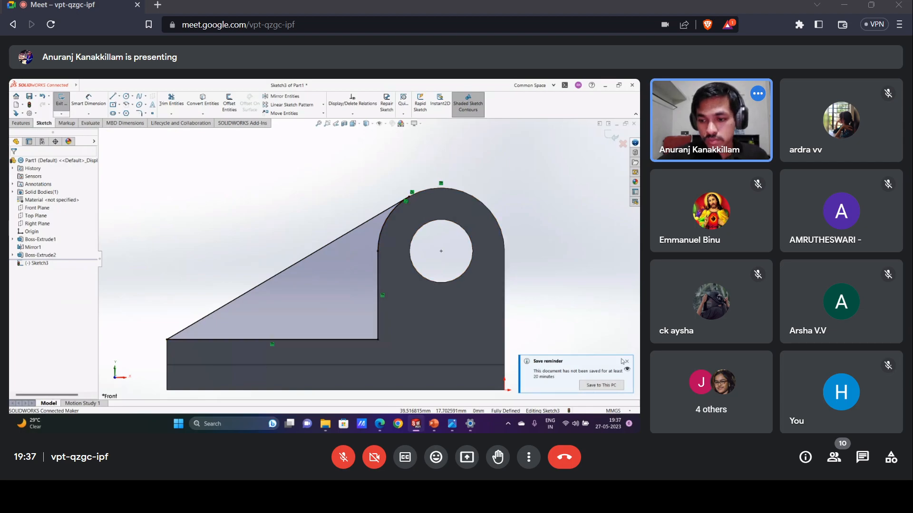
Extrude the sloping rib profile 12 mm with a Mid Plane end condition and merged result, checking the rib thickness on the reference drawing.
{"action": "left_click", "coordinate": [624, 361]}
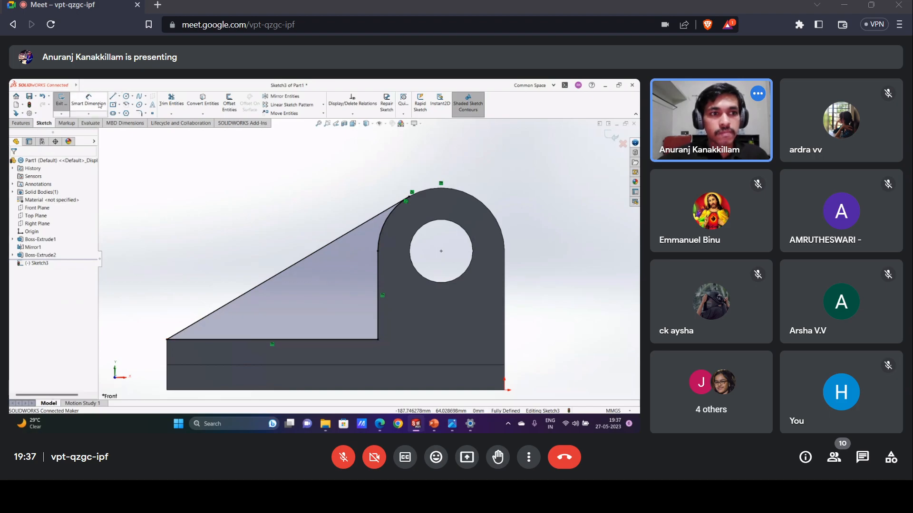
{"action": "left_click", "coordinate": [30, 123]}
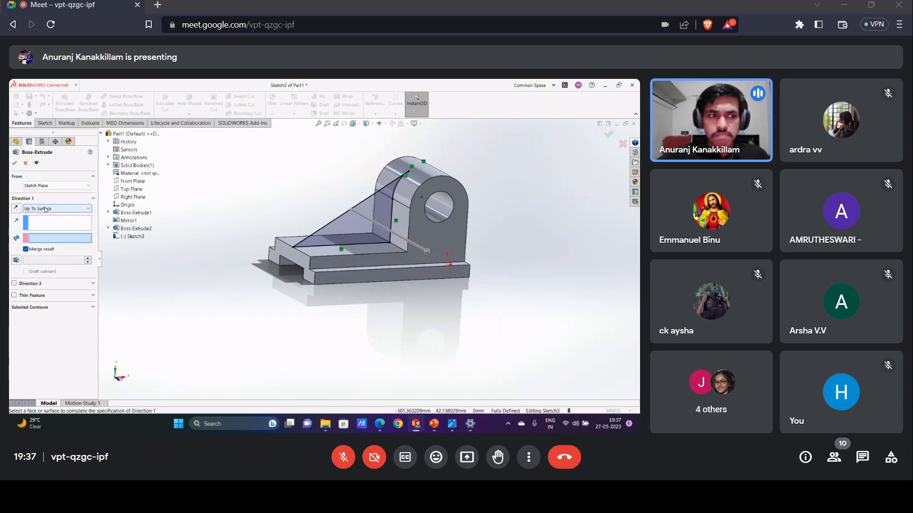
{"action": "left_click", "coordinate": [45, 209]}
{"action": "left_click", "coordinate": [36, 249]}
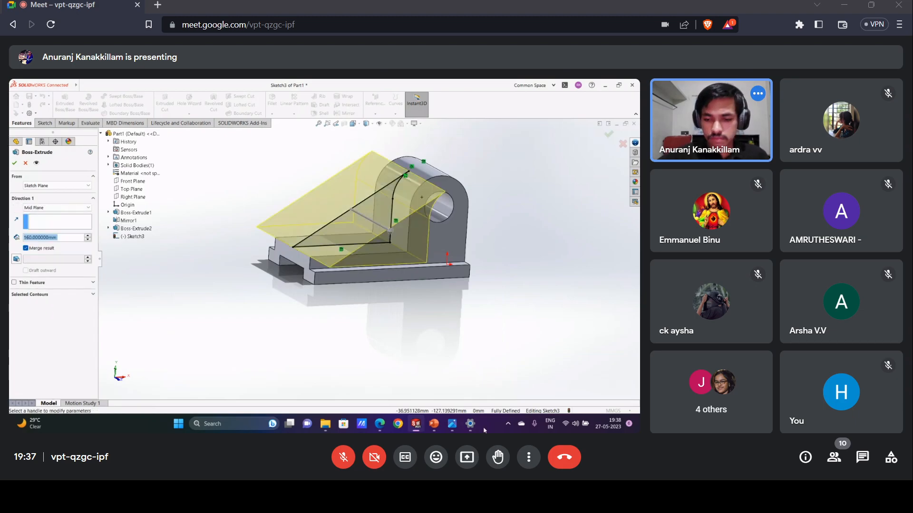
{"action": "left_click", "coordinate": [456, 425]}
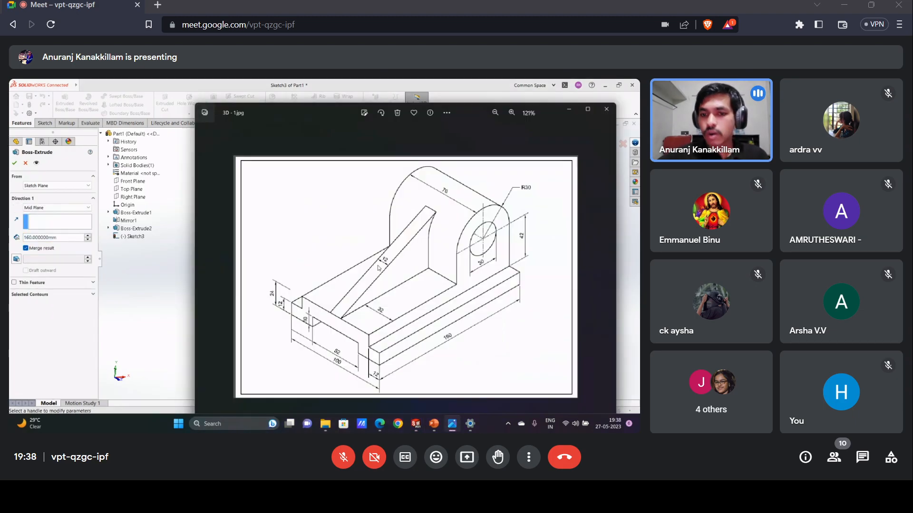
{"action": "left_click", "coordinate": [569, 111]}
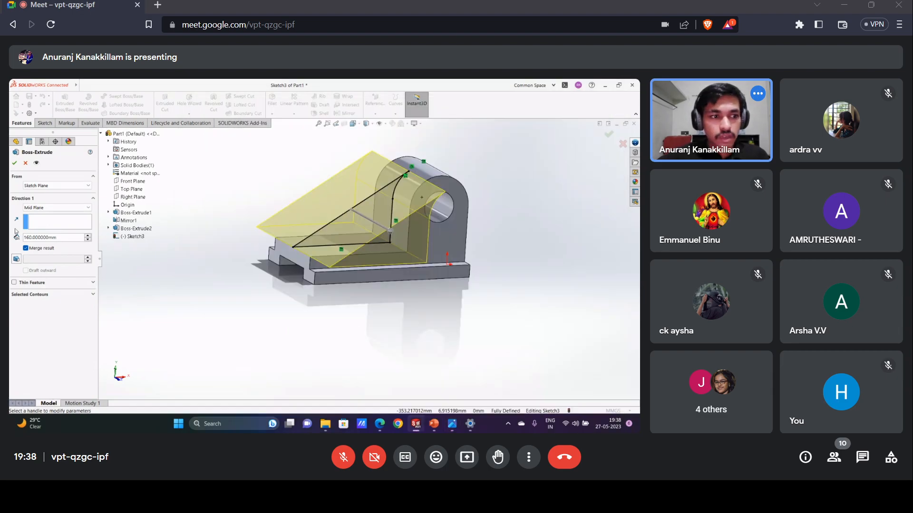
{"action": "right_click", "coordinate": [26, 237]}
{"action": "double_click", "coordinate": [31, 237]}
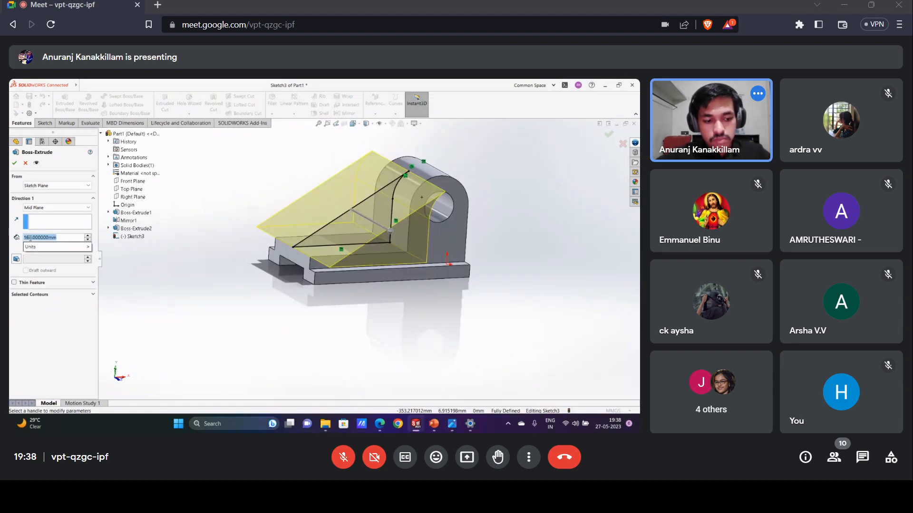
{"action": "type", "text": "12"}
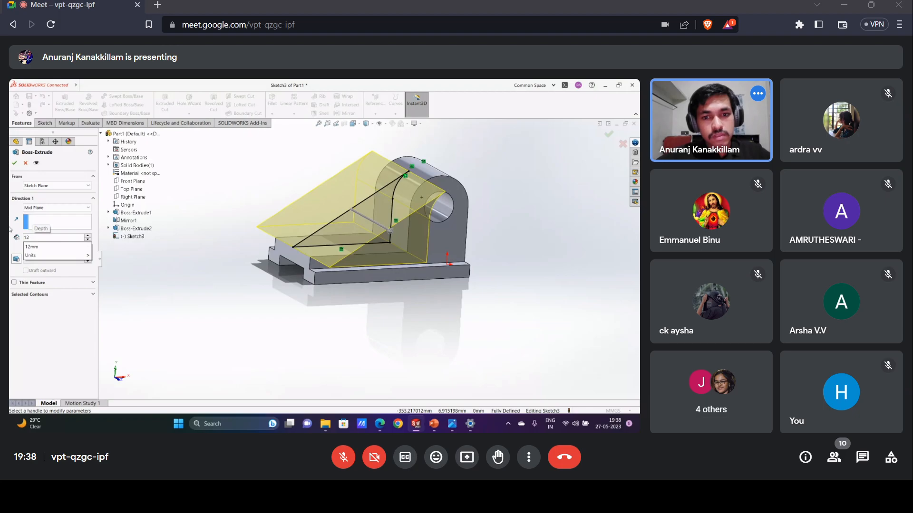
{"action": "key", "text": "Return"}
{"action": "left_click", "coordinate": [12, 164]}
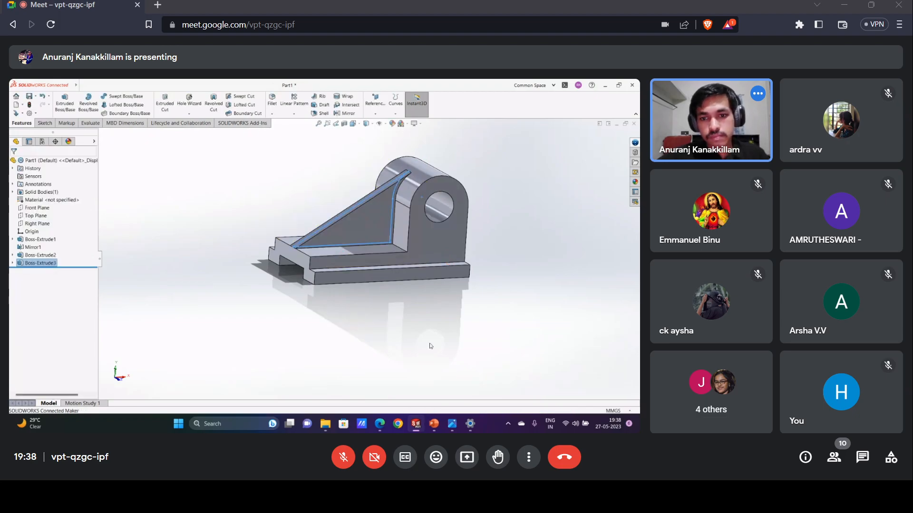
Examine the solid bracket in a temporary Front Plane section view, moving the section plane from the side through to the rib.
{"action": "middle_click_drag", "start_coordinate": [377, 298], "coordinate": [460, 310]}
{"action": "scroll", "coordinate": [454, 313], "scroll_direction": "up", "scroll_amount": 4}
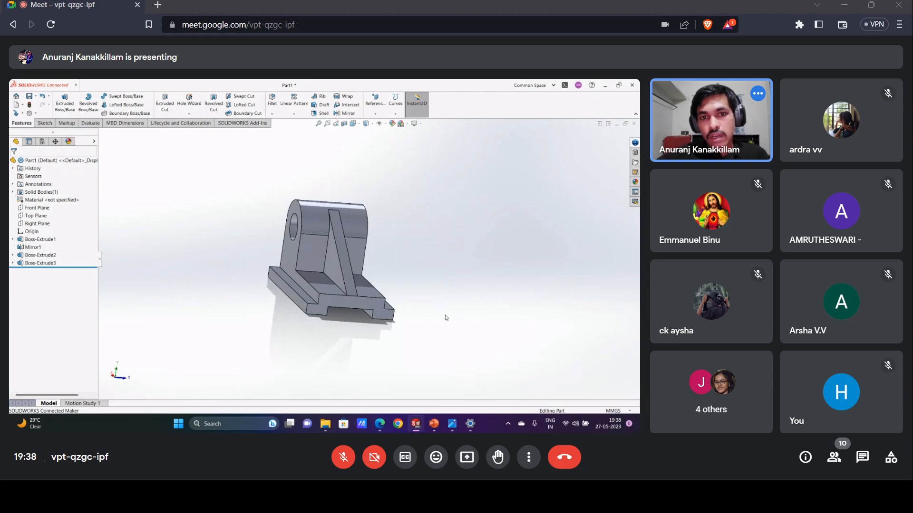
{"action": "middle_click_drag", "start_coordinate": [411, 271], "coordinate": [361, 280]}
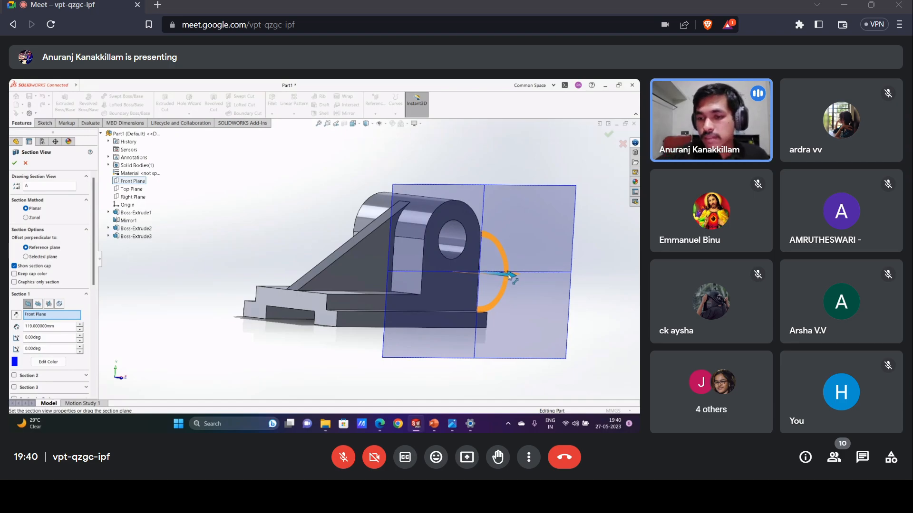
{"action": "left_click_drag", "start_coordinate": [510, 276], "coordinate": [415, 270]}
{"action": "mouse_move", "coordinate": [415, 269]}
{"action": "middle_mouse_down"}
{"action": "mouse_move", "coordinate": [419, 295]}
{"action": "mouse_move", "coordinate": [405, 282]}
{"action": "mouse_move", "coordinate": [503, 241]}
{"action": "mouse_move", "coordinate": [417, 257]}
{"action": "middle_mouse_up"}
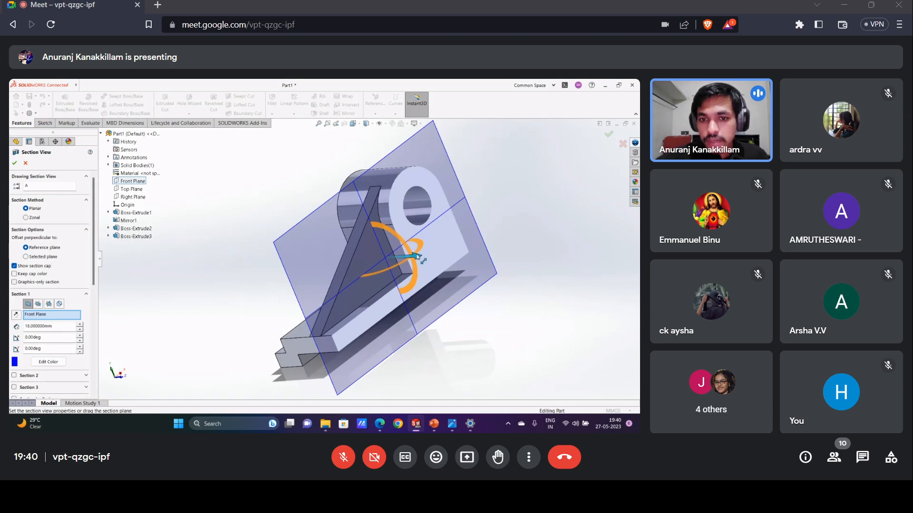
{"action": "left_click_drag", "start_coordinate": [417, 256], "coordinate": [403, 260]}
{"action": "middle_click_drag", "start_coordinate": [404, 261], "coordinate": [414, 292]}
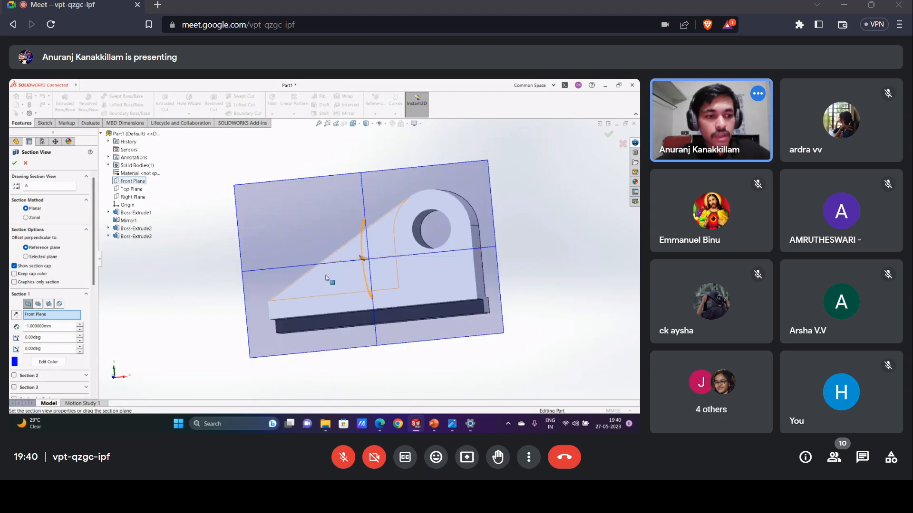
{"action": "key", "text": "Escape"}
{"action": "middle_click_drag", "start_coordinate": [369, 279], "coordinate": [397, 276]}
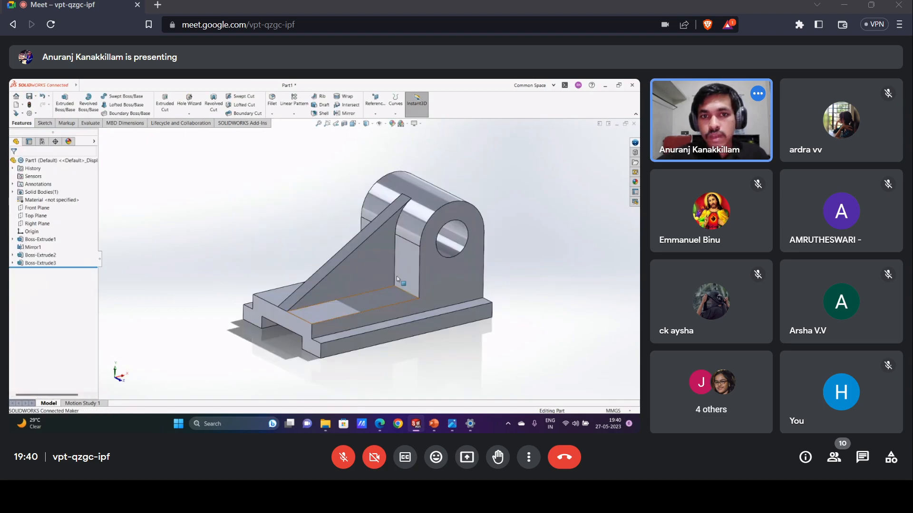
Shell the bracket and examine its interior in a temporary section view offset 30 mm from the Front Plane.
{"action": "left_click", "coordinate": [321, 113]}
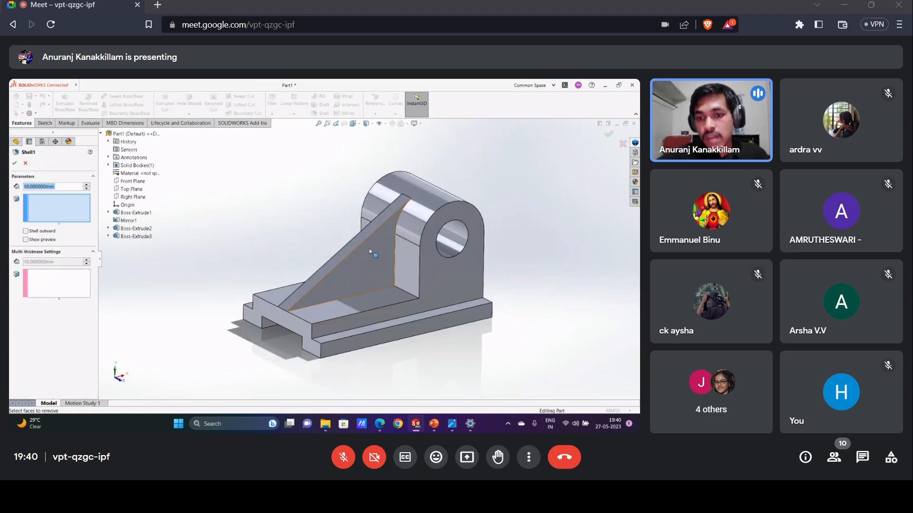
{"action": "left_click", "coordinate": [443, 285]}
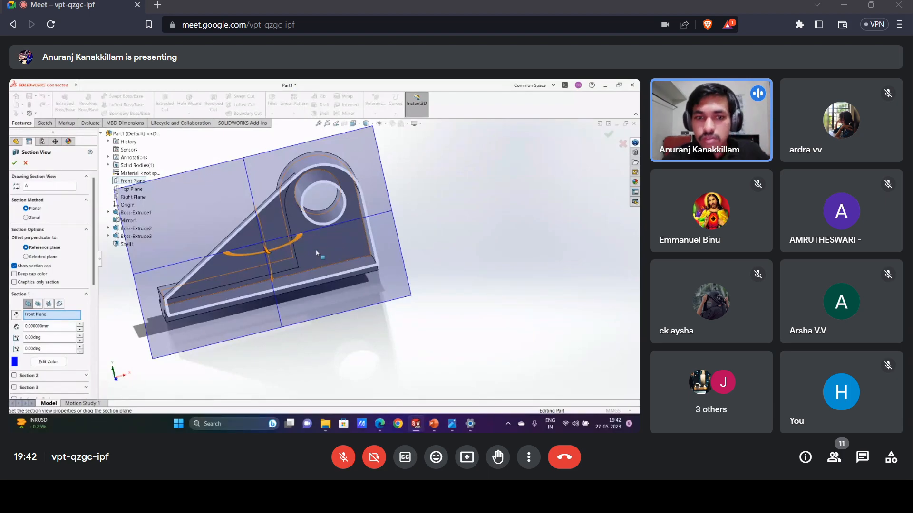
{"action": "middle_click_drag", "start_coordinate": [470, 305], "coordinate": [288, 291]}
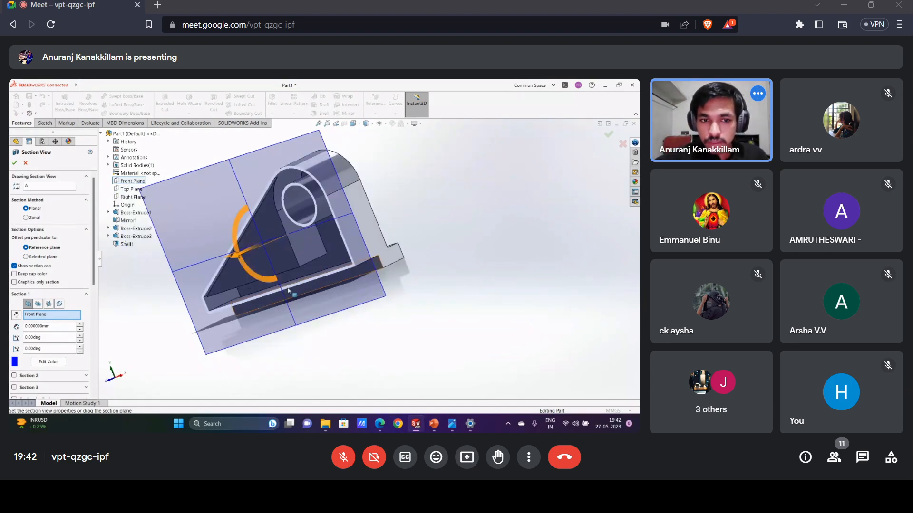
{"action": "left_click_drag", "start_coordinate": [288, 291], "coordinate": [223, 304]}
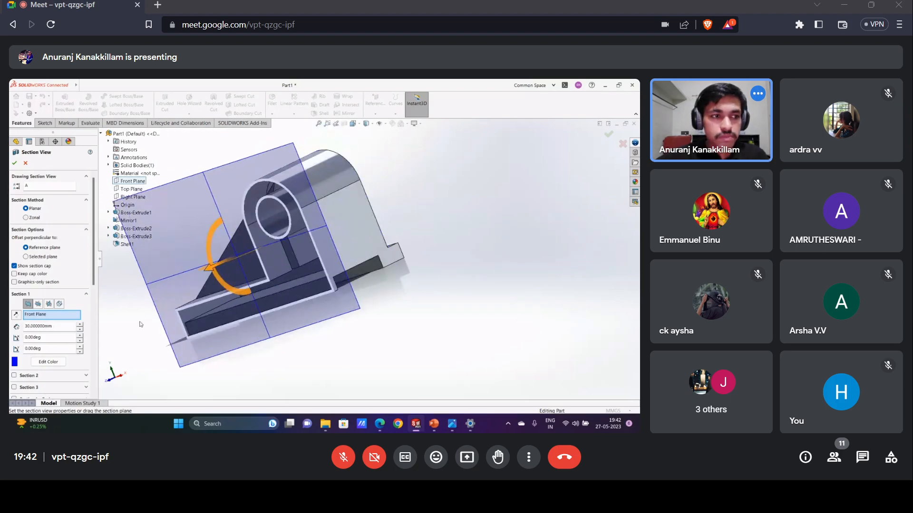
{"action": "left_click", "coordinate": [25, 164]}
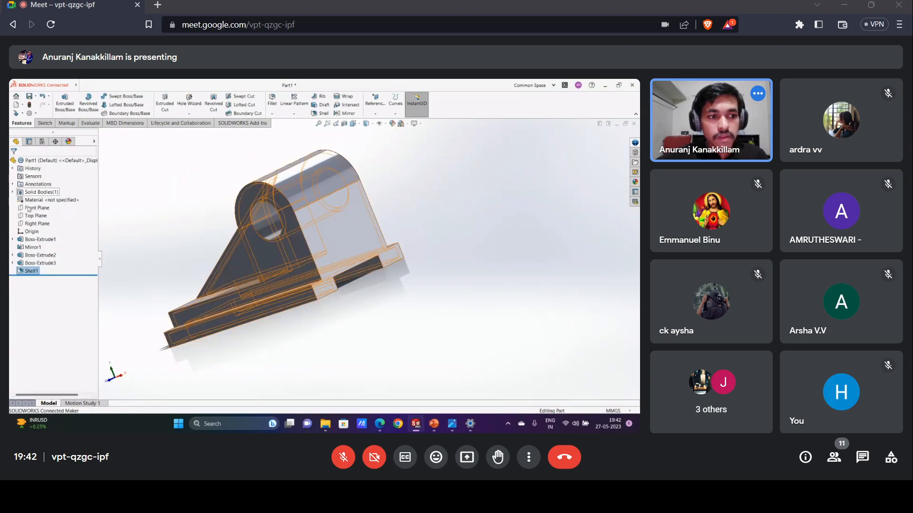
{"action": "right_click", "coordinate": [32, 271]}
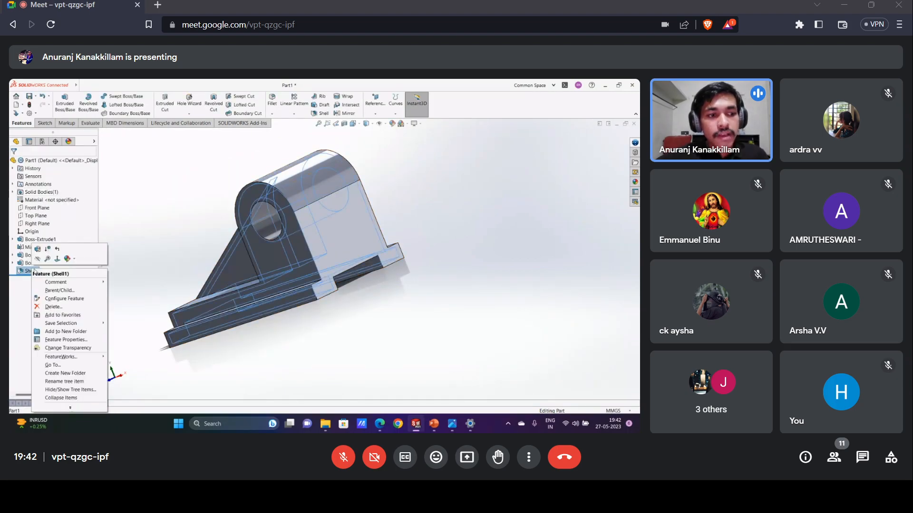
{"action": "left_click", "coordinate": [236, 308]}
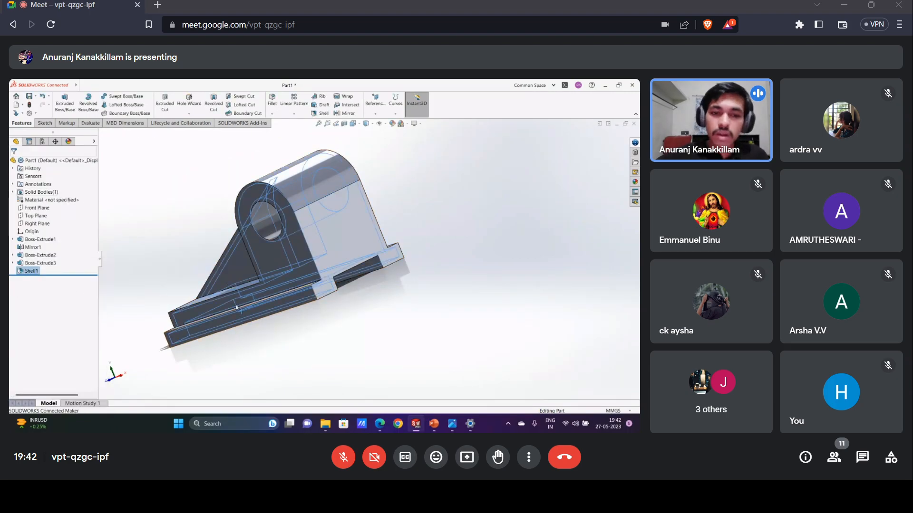
{"action": "key", "text": "Escape"}
{"action": "left_click", "coordinate": [33, 271]}
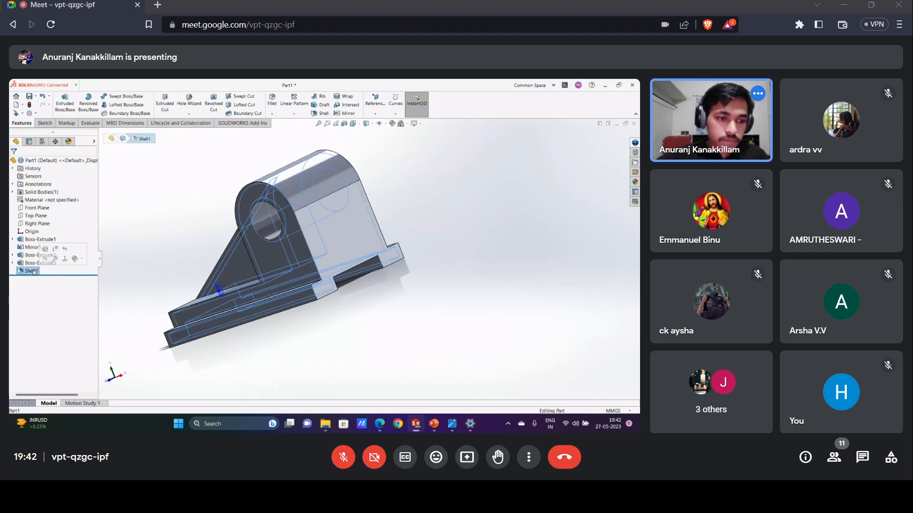
{"action": "right_click", "coordinate": [33, 272]}
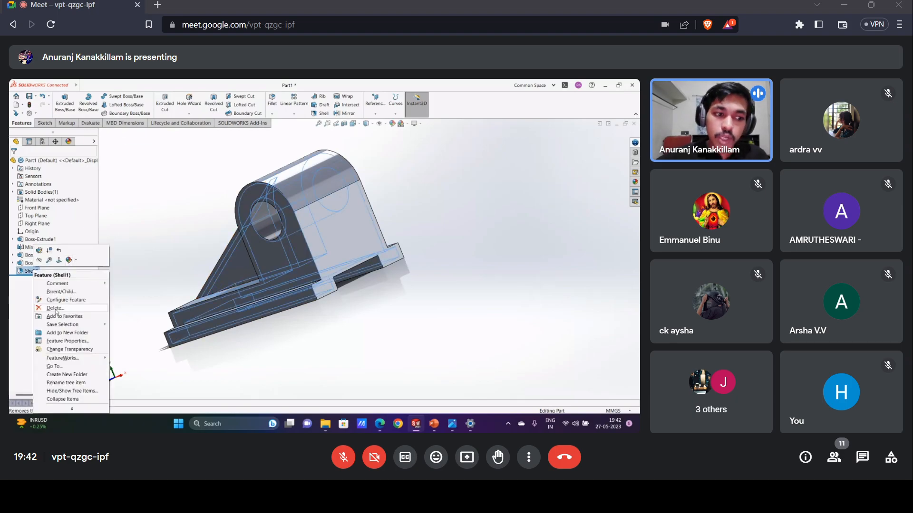
{"action": "left_click", "coordinate": [55, 309]}
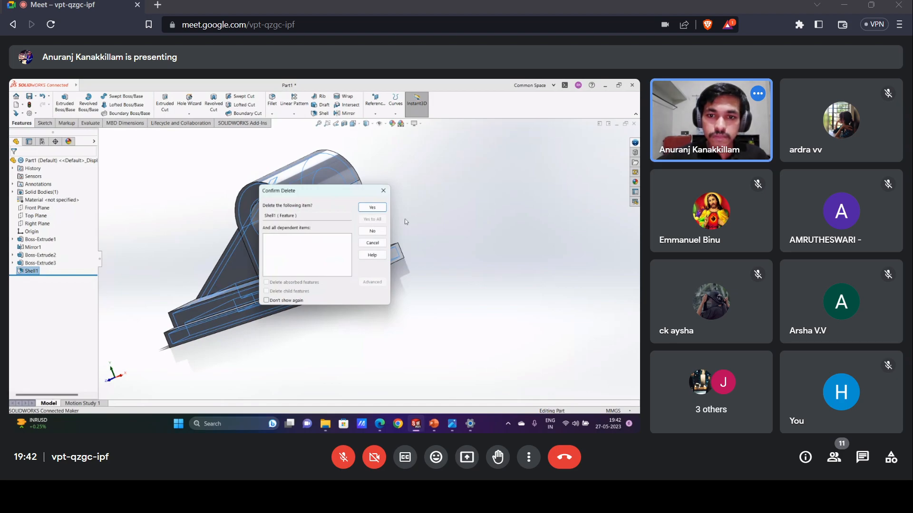
{"action": "left_click", "coordinate": [384, 192]}
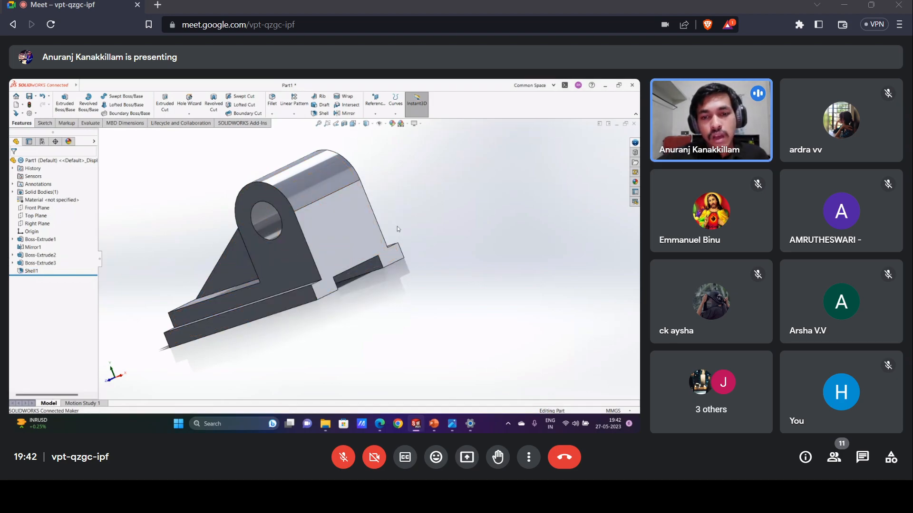
Suppress the bracket's shell feature and unsuppress it again.
{"action": "middle_click_drag", "start_coordinate": [397, 226], "coordinate": [353, 340]}
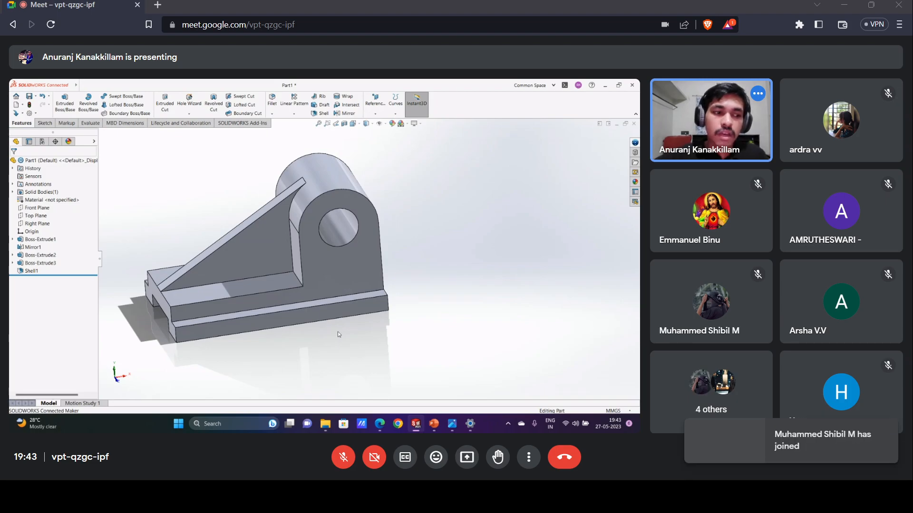
{"action": "left_click", "coordinate": [31, 271]}
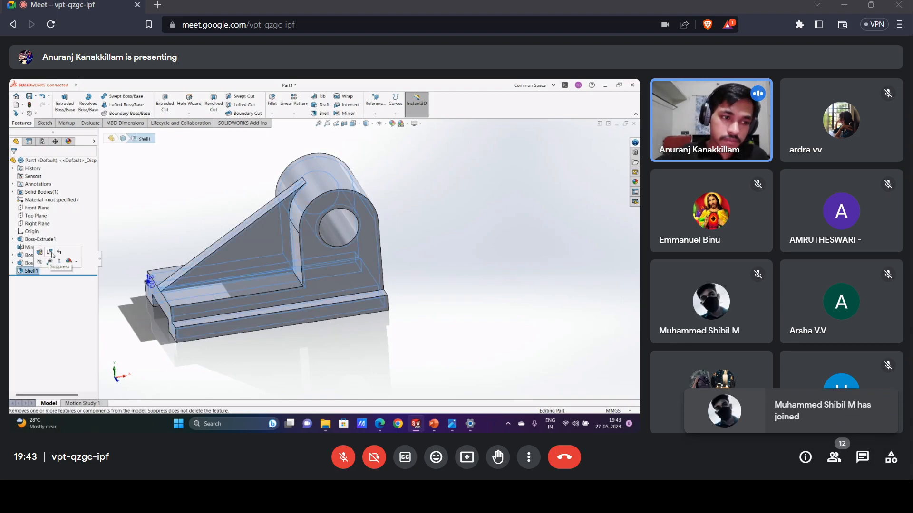
{"action": "left_click", "coordinate": [52, 255]}
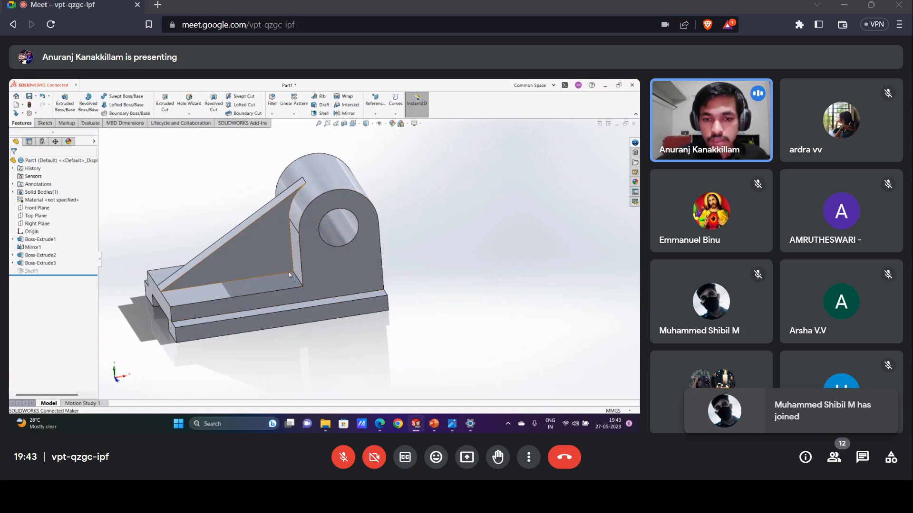
{"action": "right_click", "coordinate": [30, 272]}
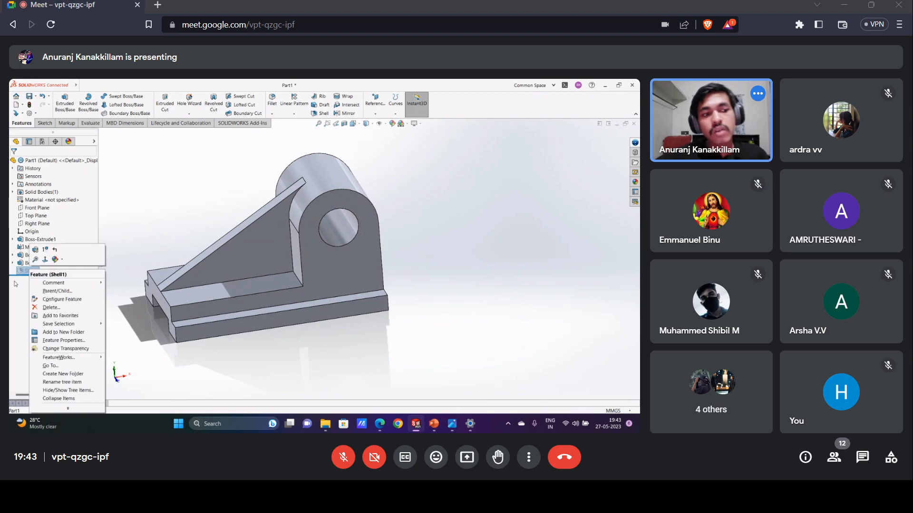
{"action": "left_click", "coordinate": [15, 283]}
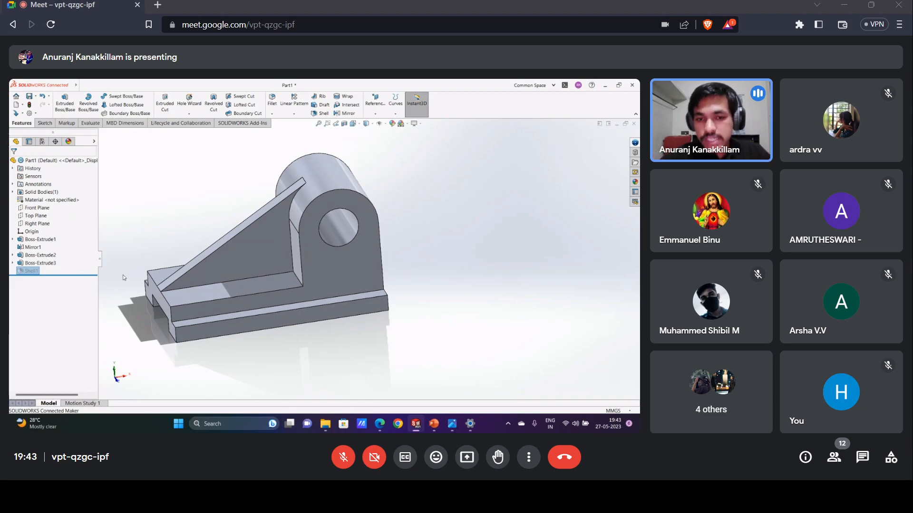
{"action": "right_click", "coordinate": [30, 271]}
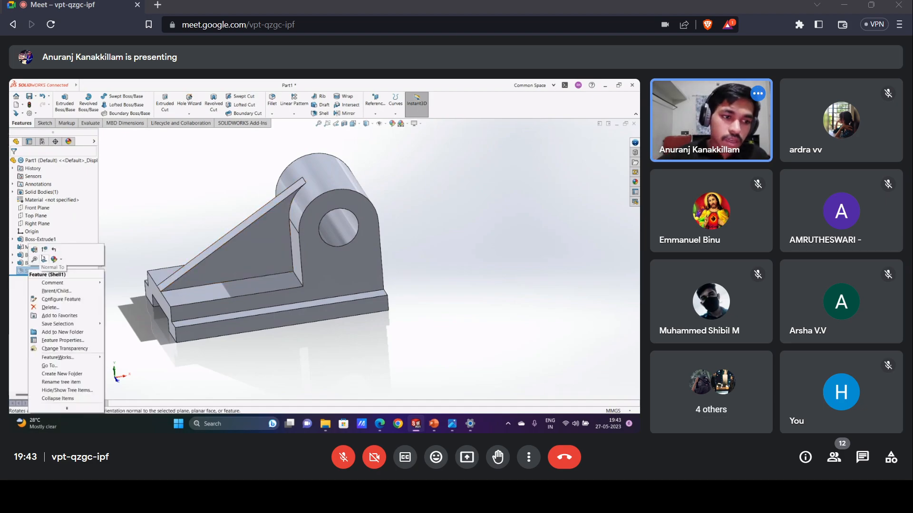
{"action": "left_click", "coordinate": [45, 254]}
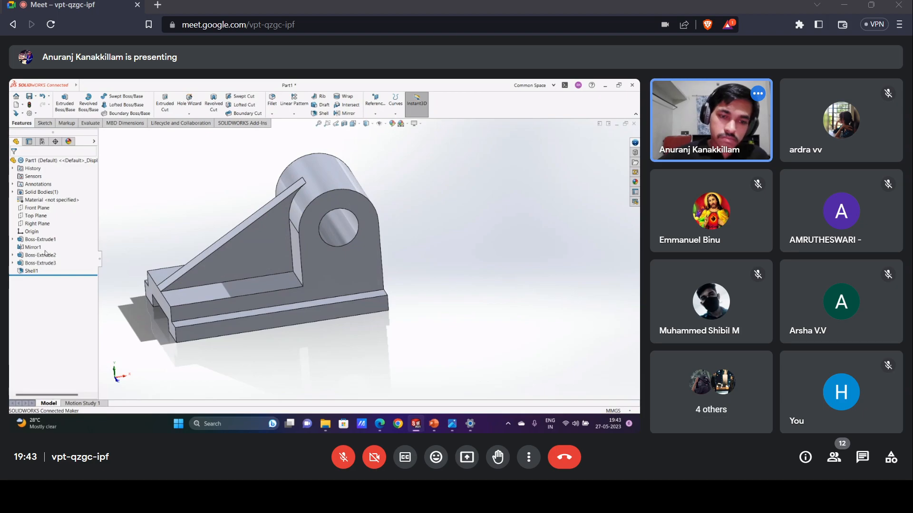
{"action": "left_click", "coordinate": [26, 312]}
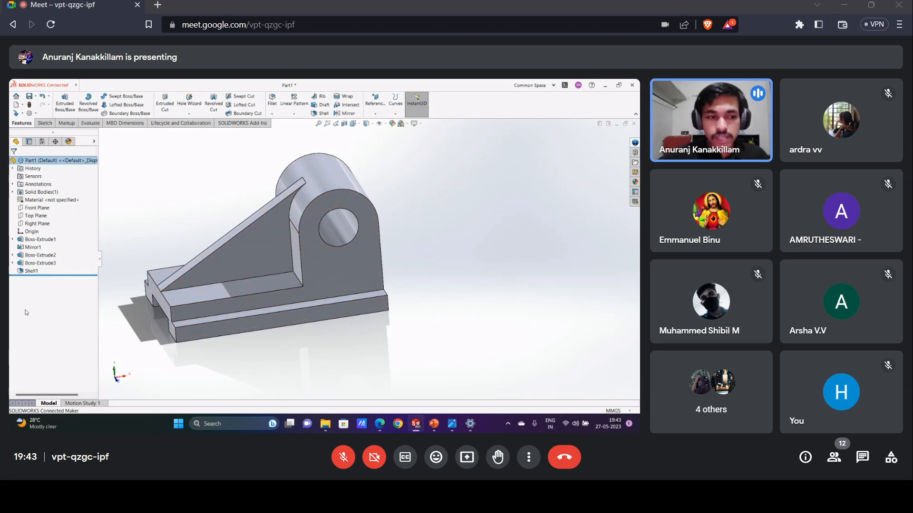
Delete the shell feature from the bracket.
{"action": "left_click", "coordinate": [31, 271]}
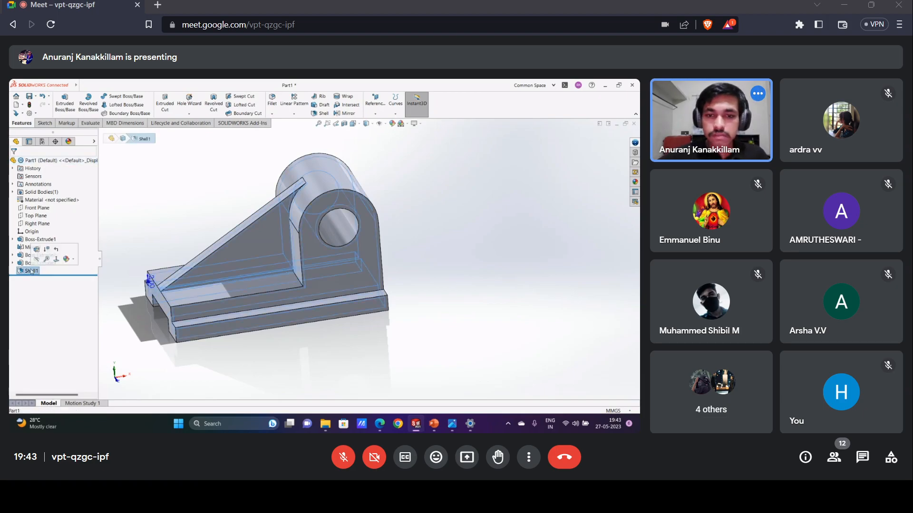
{"action": "key", "text": "Delete"}
{"action": "key", "text": "Return"}
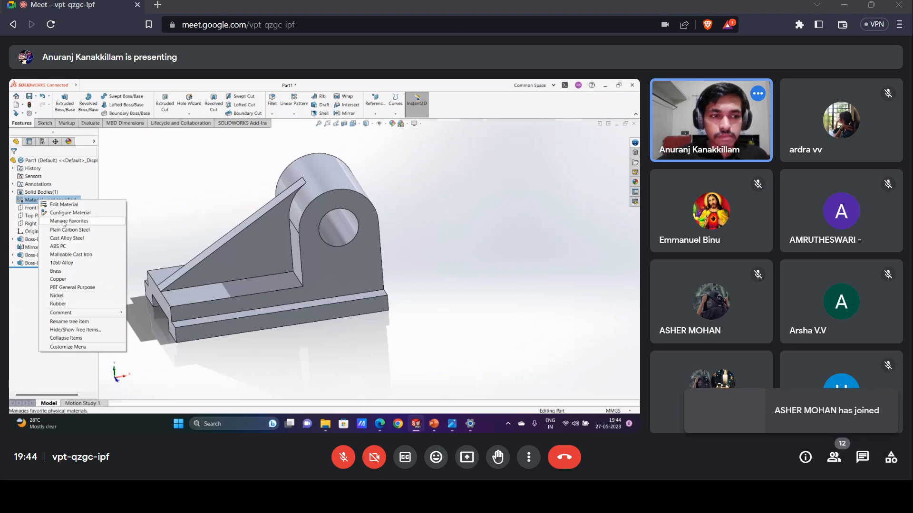
Open the bracket's material library and look through the steel grades, the other material categories and the custom Plastic category.
{"action": "left_click", "coordinate": [89, 209]}
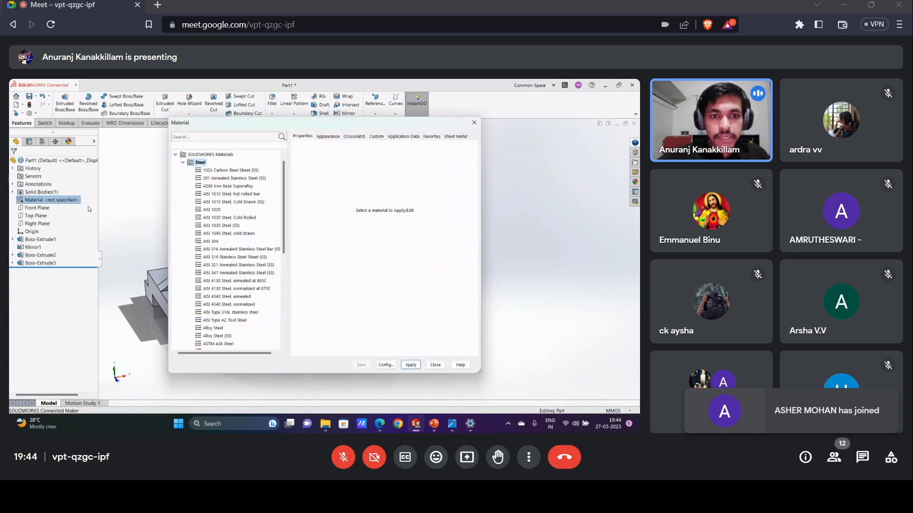
{"action": "scroll", "coordinate": [207, 179], "scroll_direction": "down", "scroll_amount": 6}
{"action": "scroll", "coordinate": [208, 179], "scroll_direction": "up", "scroll_amount": 7}
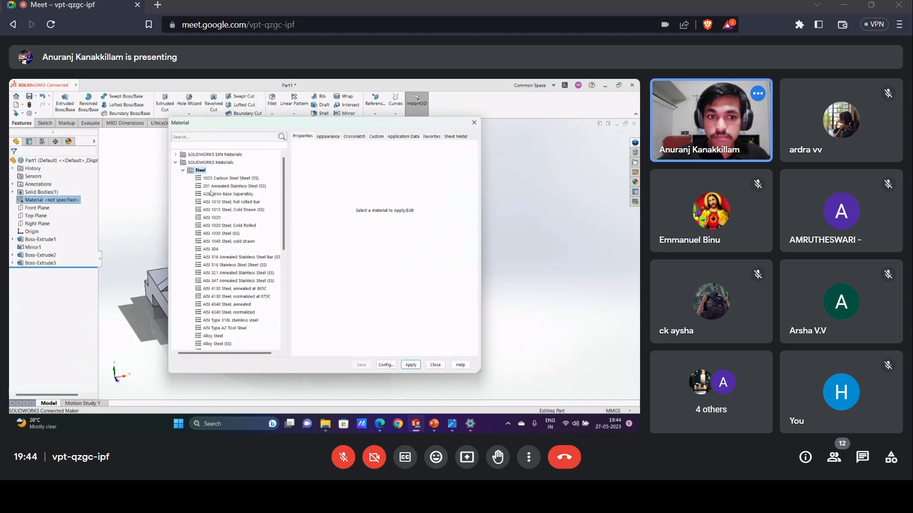
{"action": "scroll", "coordinate": [211, 193], "scroll_direction": "down", "scroll_amount": 4}
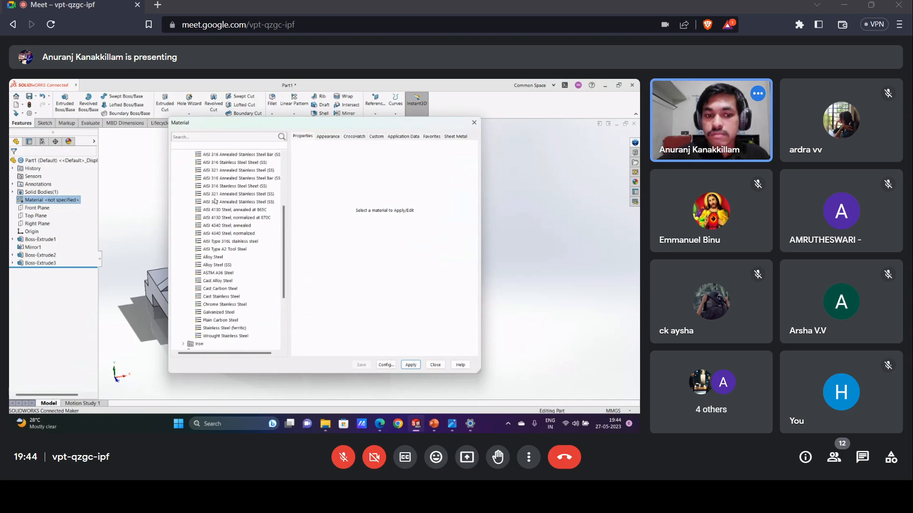
{"action": "scroll", "coordinate": [220, 316], "scroll_direction": "down", "scroll_amount": 5}
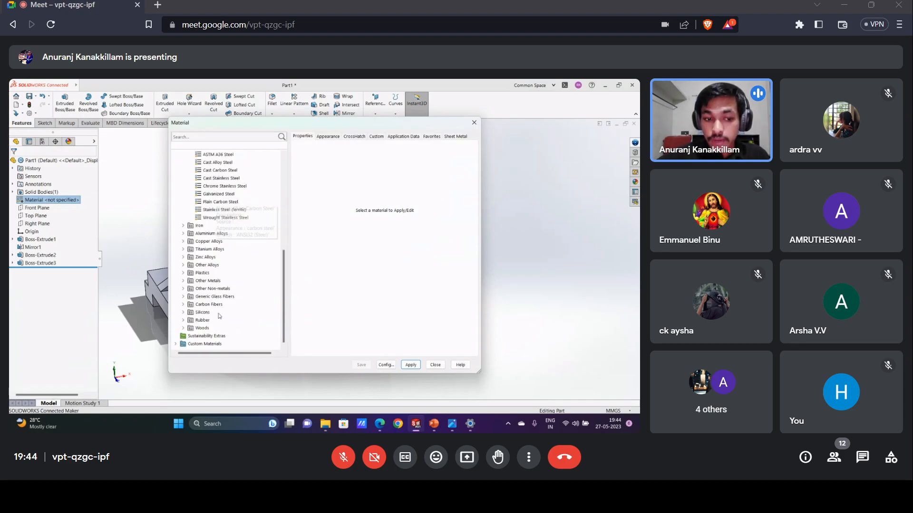
{"action": "left_click", "coordinate": [176, 344]}
{"action": "left_click", "coordinate": [183, 345]}
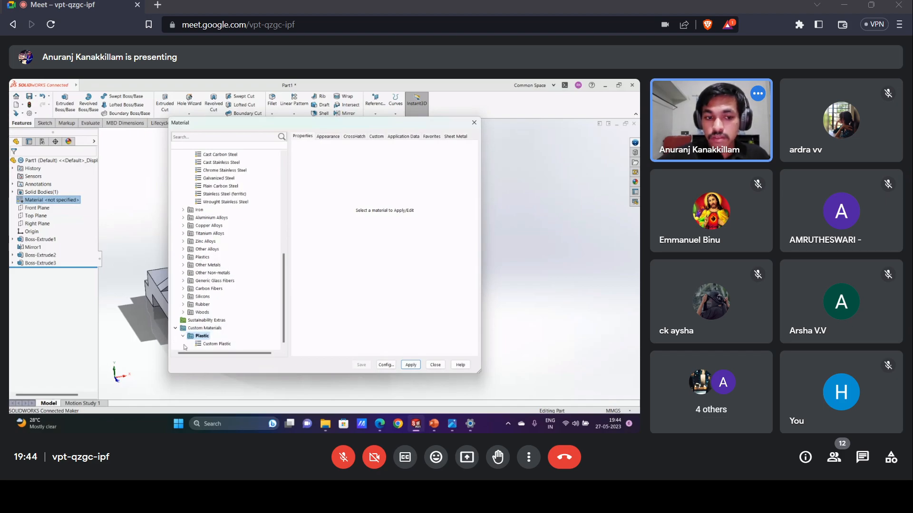
{"action": "left_click", "coordinate": [183, 336]}
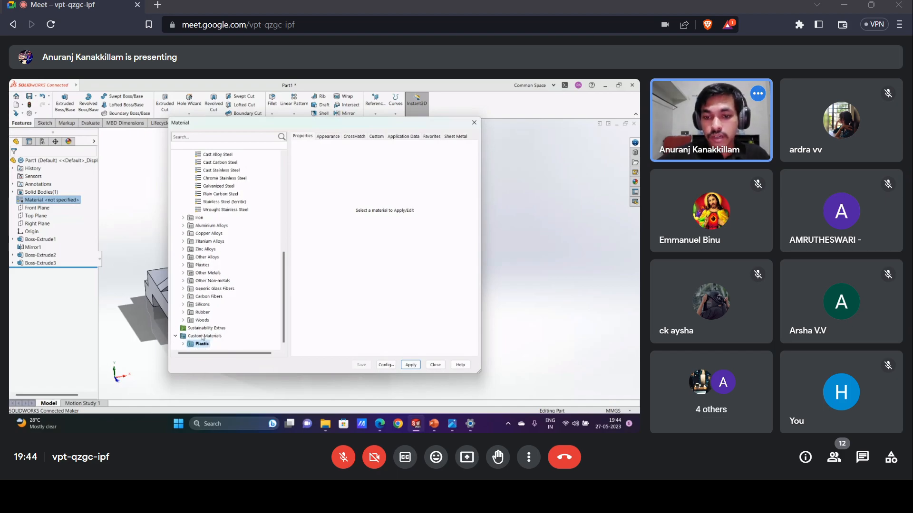
{"action": "left_click", "coordinate": [204, 336]}
{"action": "scroll", "coordinate": [233, 228], "scroll_direction": "up", "scroll_amount": 9}
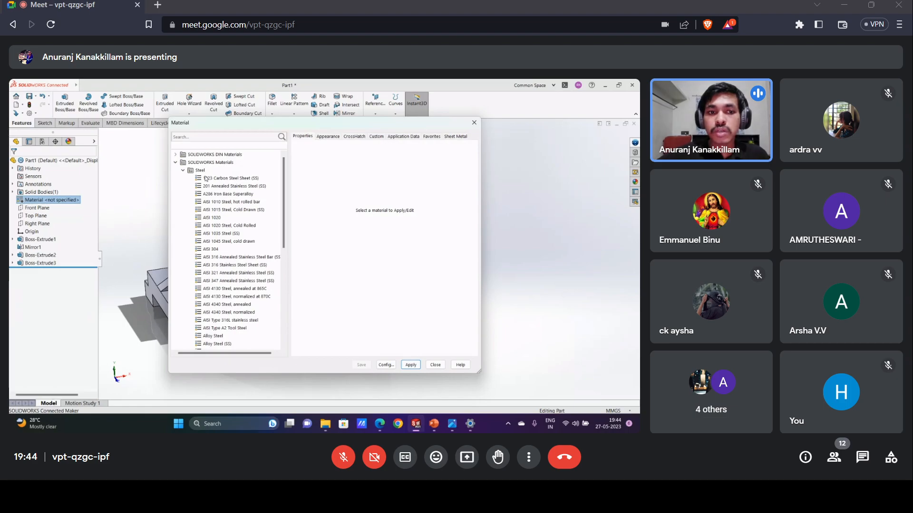
Examine the properties of 1023 Carbon Steel Sheet (SS) and AISI 316 Stainless Steel Sheet (SS), leaving the library without applying a material.
{"action": "left_click", "coordinate": [231, 178]}
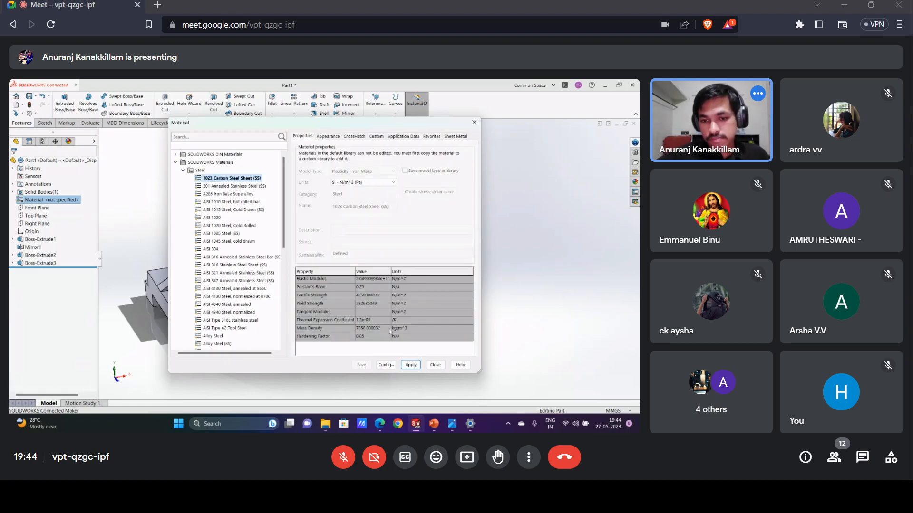
{"action": "left_click", "coordinate": [230, 185]}
{"action": "left_click", "coordinate": [242, 265]}
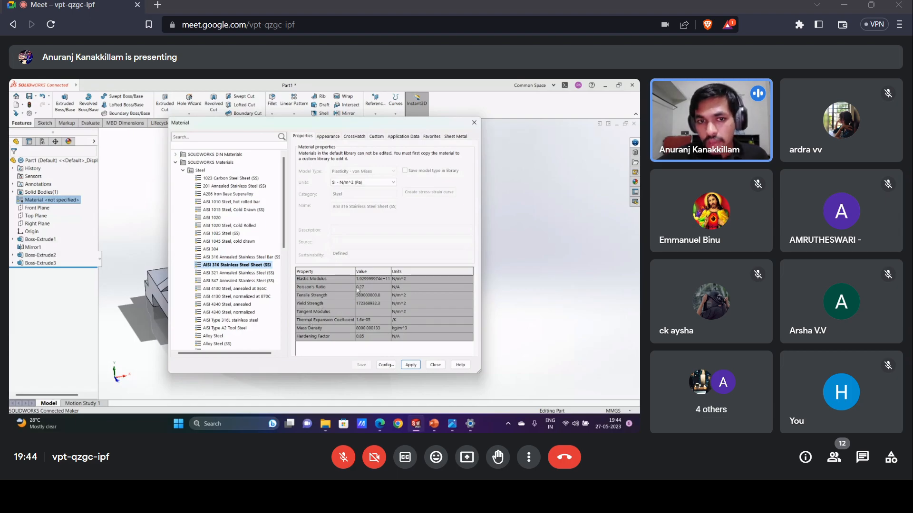
{"action": "left_click", "coordinate": [440, 365]}
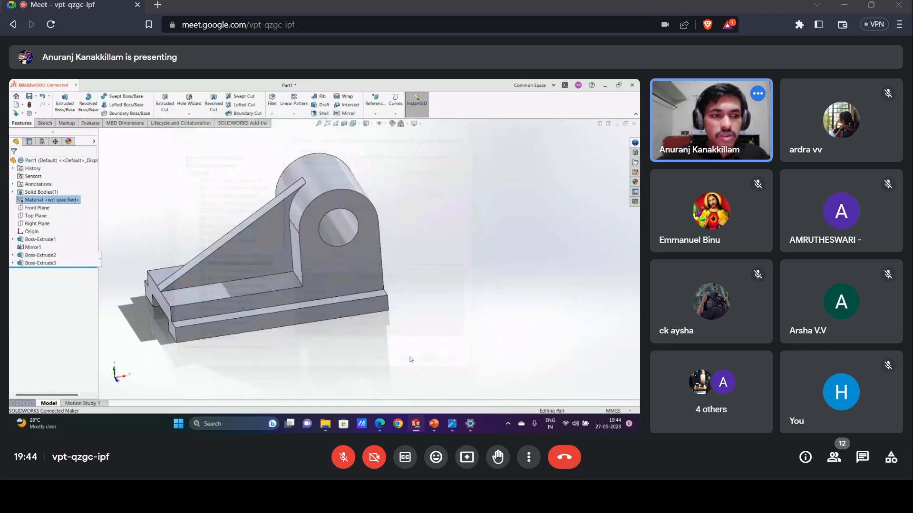
Assign Plain Carbon Steel to the bracket.
{"action": "left_click", "coordinate": [61, 201]}
{"action": "right_click", "coordinate": [62, 201]}
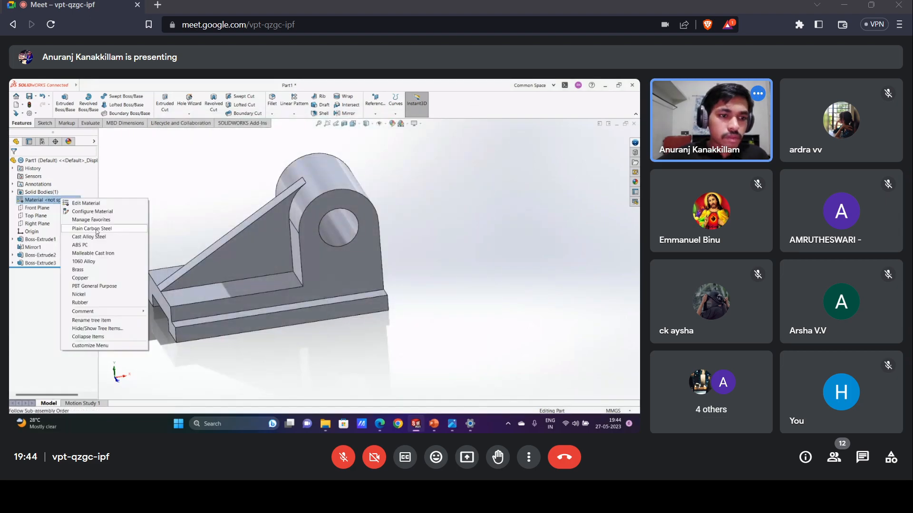
{"action": "left_click", "coordinate": [97, 230]}
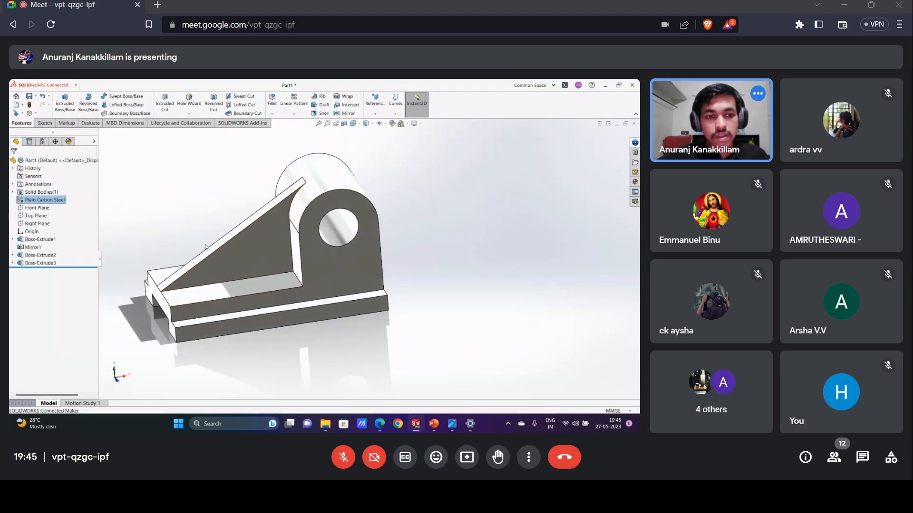
{"action": "mouse_move", "coordinate": [205, 246]}
{"action": "middle_mouse_down"}
{"action": "mouse_move", "coordinate": [240, 253]}
{"action": "mouse_move", "coordinate": [210, 233]}
{"action": "middle_mouse_up"}
{"action": "middle_click_drag", "start_coordinate": [372, 229], "coordinate": [400, 232]}
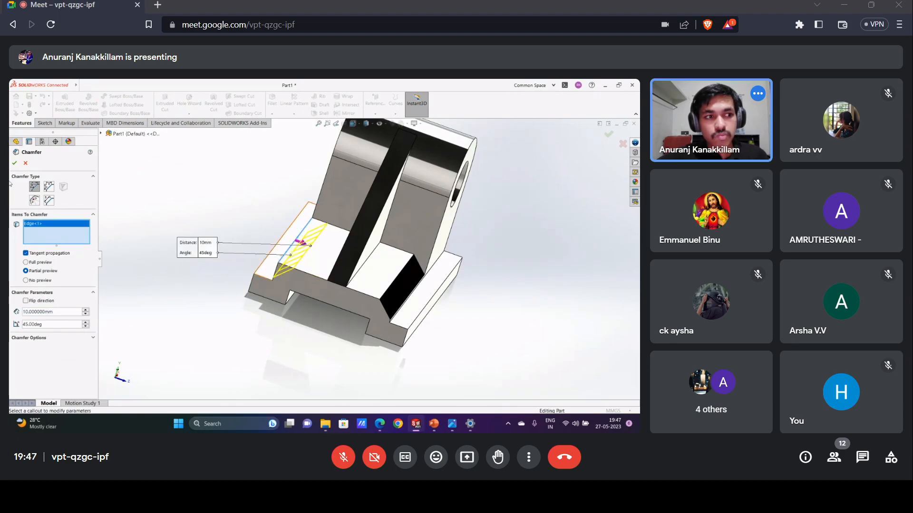
Examine the bracket's chamfered base edges, rib and upright from several angles and distances.
{"action": "middle_click_drag", "start_coordinate": [311, 263], "coordinate": [339, 246]}
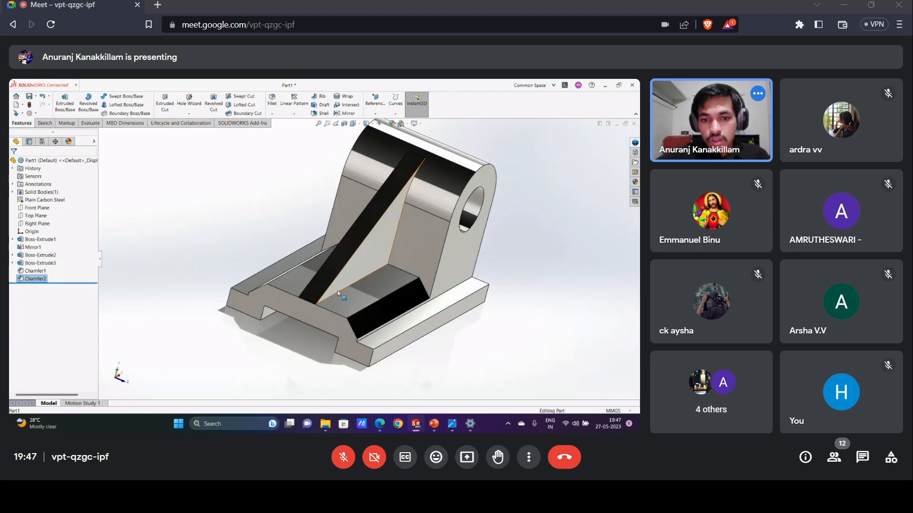
{"action": "scroll", "coordinate": [333, 286], "scroll_direction": "up", "scroll_amount": 2}
{"action": "scroll", "coordinate": [287, 272], "scroll_direction": "down", "scroll_amount": 5}
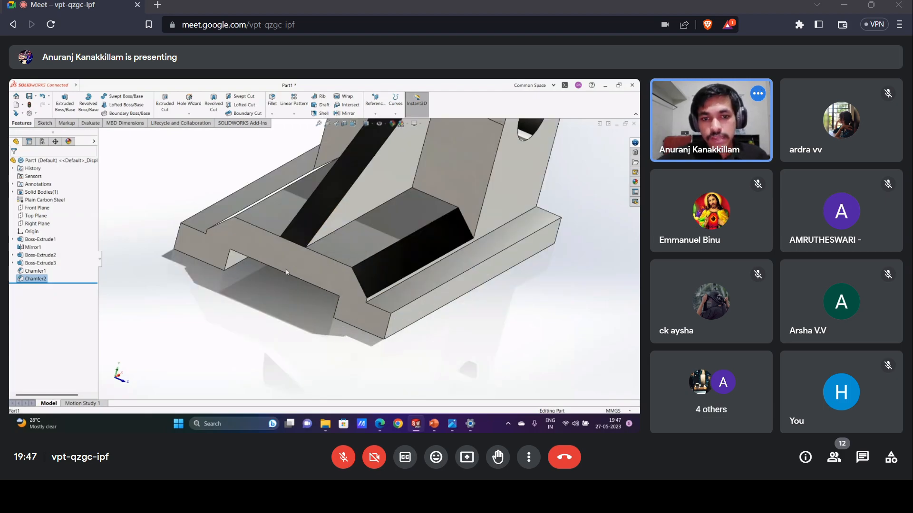
{"action": "scroll", "coordinate": [347, 247], "scroll_direction": "up", "scroll_amount": 2}
{"action": "middle_click_drag", "start_coordinate": [346, 248], "coordinate": [317, 264]}
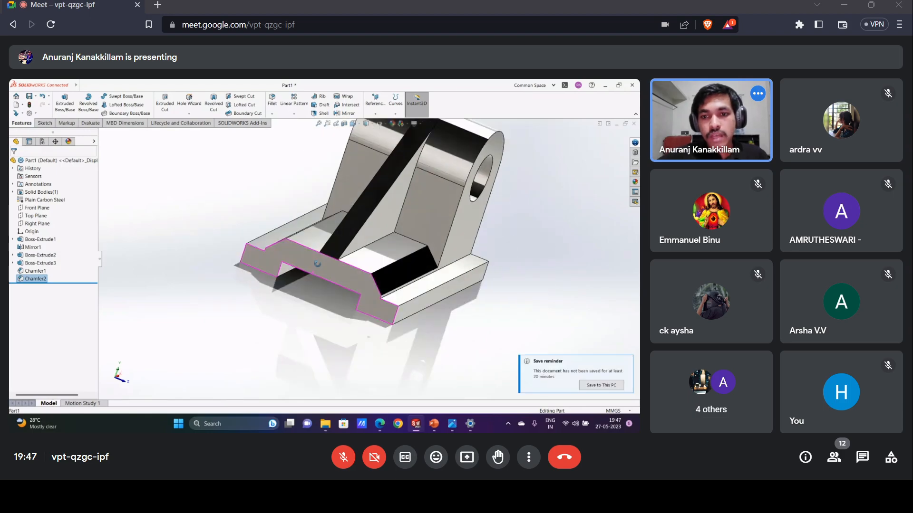
{"action": "scroll", "coordinate": [369, 310], "scroll_direction": "up", "scroll_amount": 3}
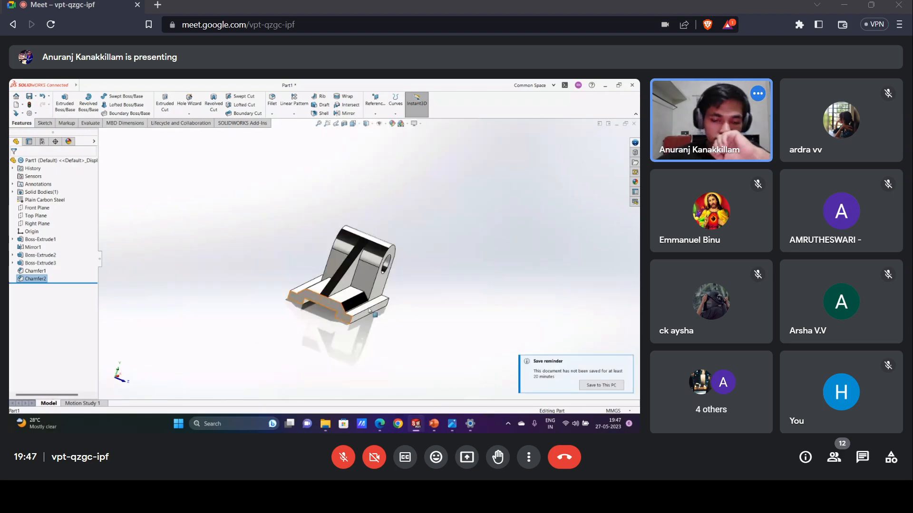
{"action": "scroll", "coordinate": [318, 319], "scroll_direction": "down", "scroll_amount": 5}
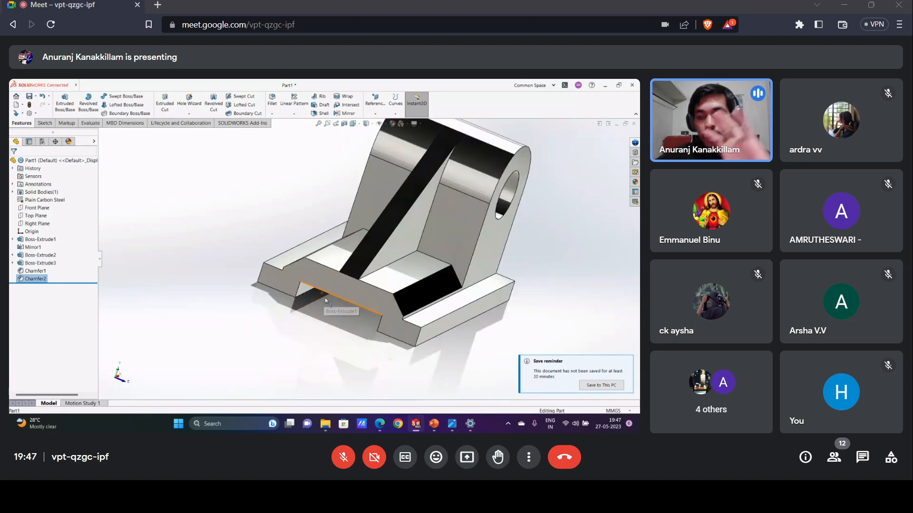
{"action": "scroll", "coordinate": [327, 300], "scroll_direction": "down", "scroll_amount": 2}
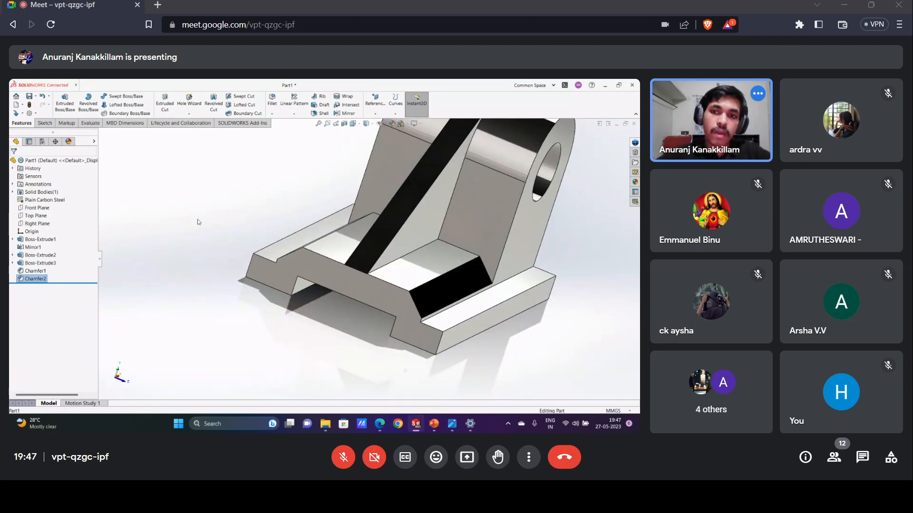
{"action": "scroll", "coordinate": [383, 201], "scroll_direction": "up", "scroll_amount": 3}
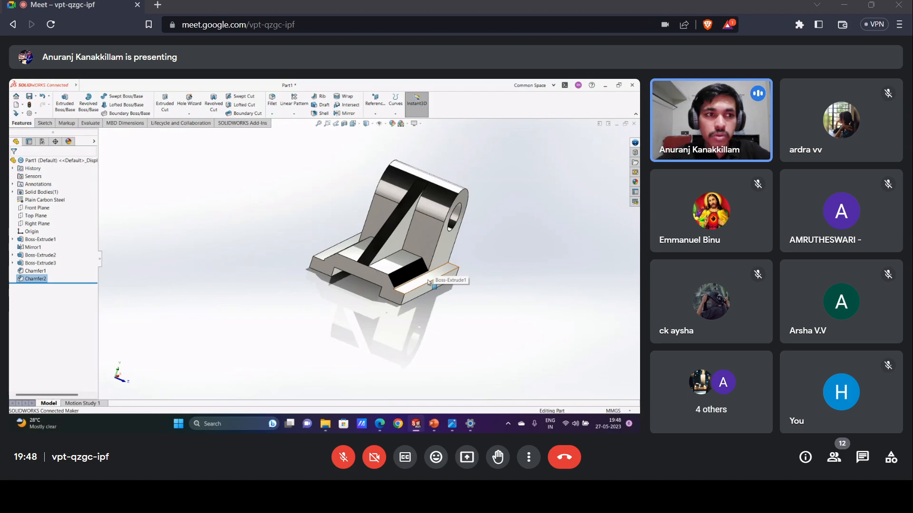
{"action": "left_click", "coordinate": [84, 106]}
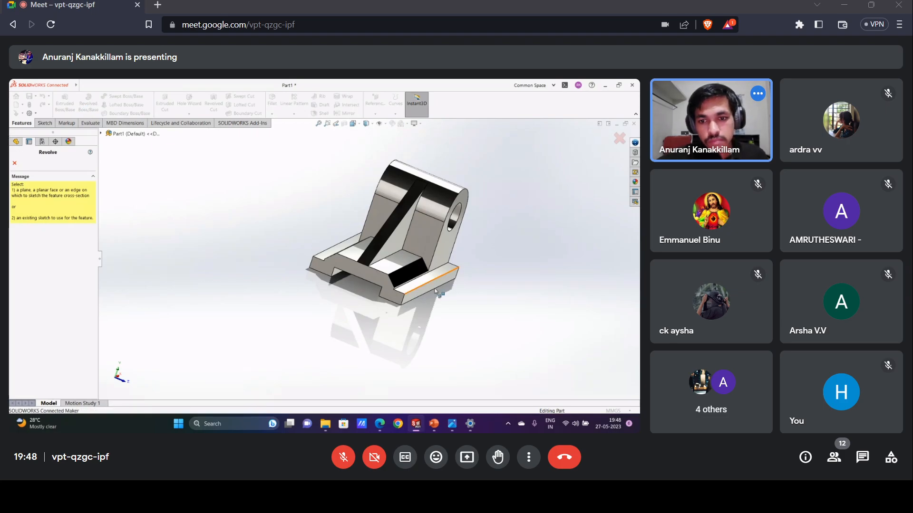
{"action": "left_click", "coordinate": [455, 256]}
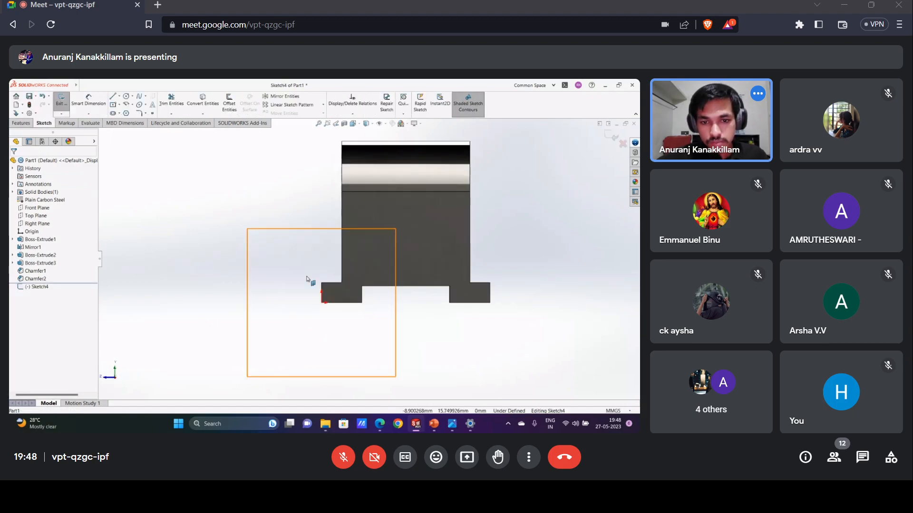
{"action": "middle_click_drag", "start_coordinate": [306, 280], "coordinate": [105, 180]}
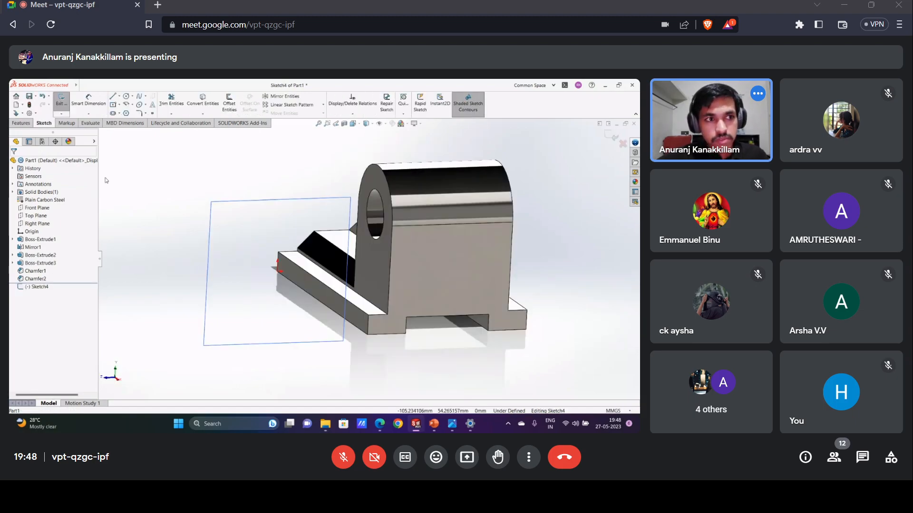
{"action": "left_click", "coordinate": [21, 124]}
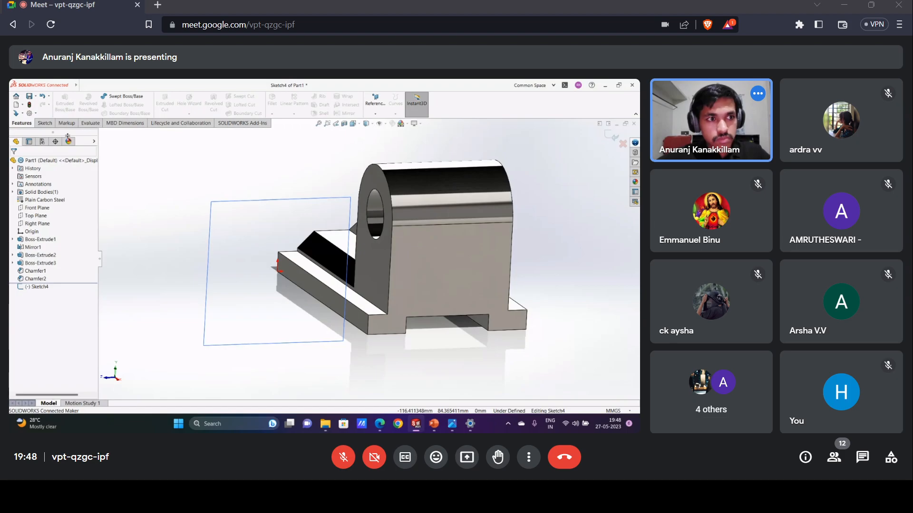
{"action": "left_click", "coordinate": [45, 123]}
{"action": "left_click", "coordinate": [61, 109]}
{"action": "mouse_move", "coordinate": [246, 239]}
{"action": "middle_mouse_down"}
{"action": "mouse_move", "coordinate": [335, 283]}
{"action": "mouse_move", "coordinate": [351, 319]}
{"action": "mouse_move", "coordinate": [362, 263]}
{"action": "middle_mouse_up"}
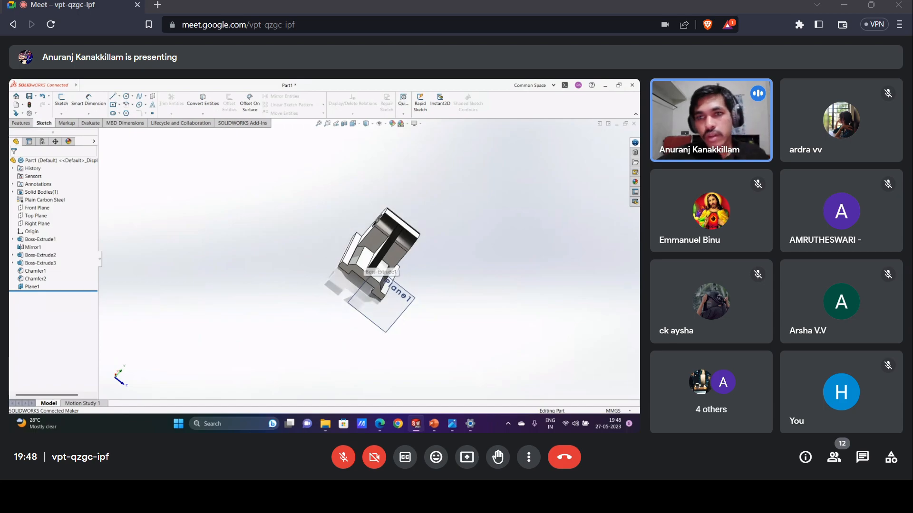
Minimise the bracket document and create a new part.
{"action": "left_click", "coordinate": [616, 124]}
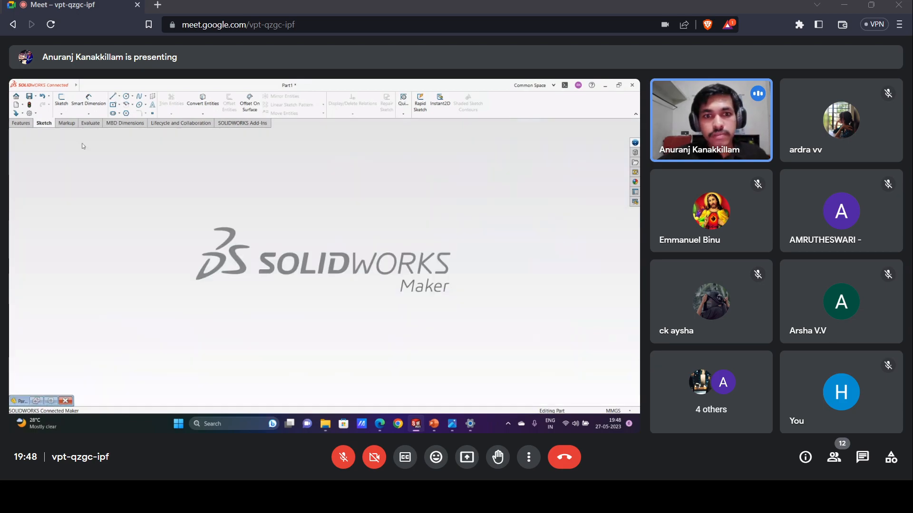
{"action": "left_click", "coordinate": [22, 104]}
{"action": "left_click", "coordinate": [174, 174]}
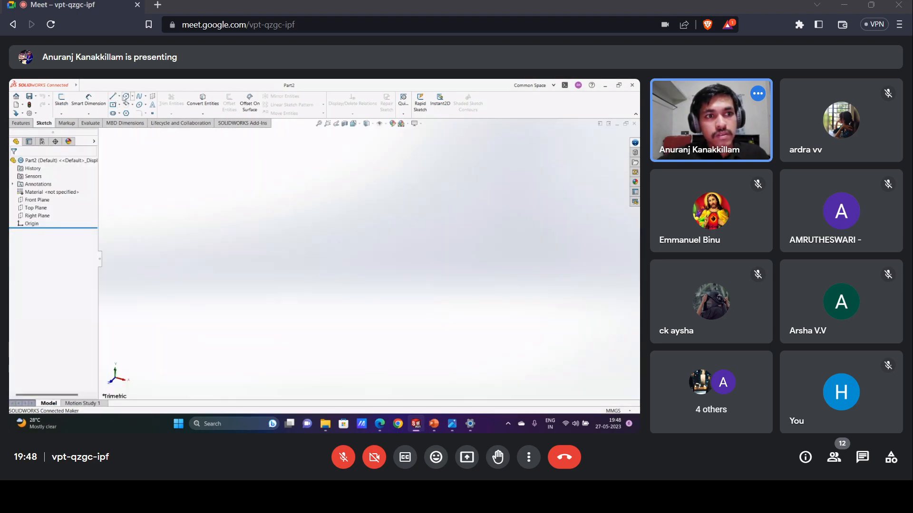
Sketch a circle about 17 mm in diameter on the Right Plane, centred about 40 mm directly above the origin.
{"action": "left_click", "coordinate": [61, 101]}
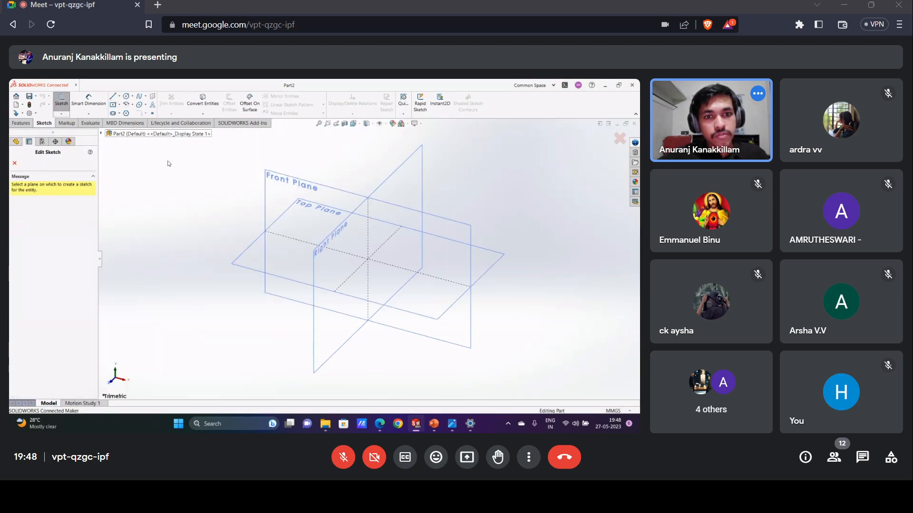
{"action": "left_click", "coordinate": [356, 252]}
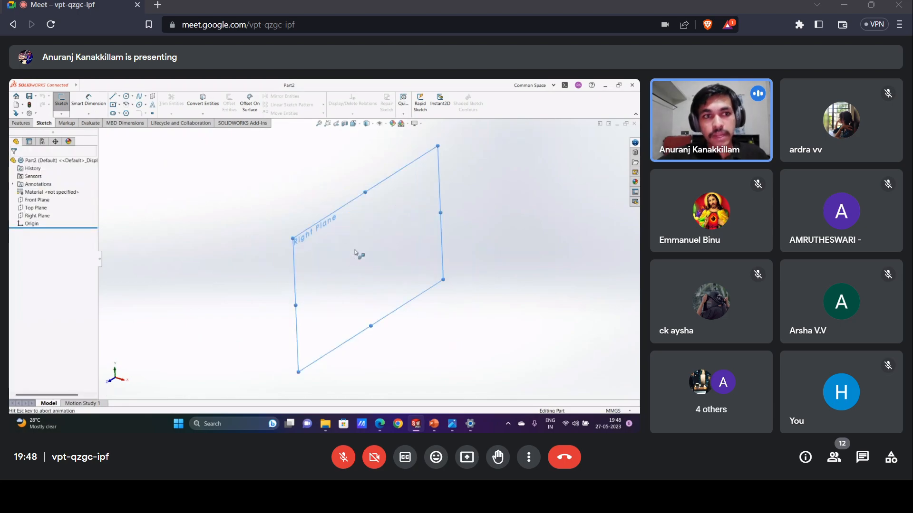
{"action": "left_click", "coordinate": [126, 97]}
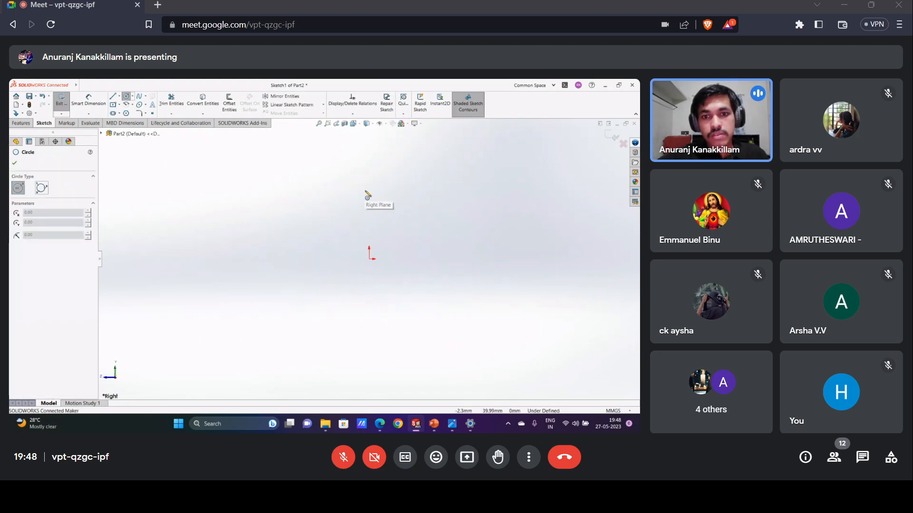
{"action": "left_click_drag", "start_coordinate": [369, 191], "coordinate": [384, 203]}
{"action": "left_click", "coordinate": [82, 85]}
{"action": "left_click", "coordinate": [250, 179]}
{"action": "key", "text": "Escape"}
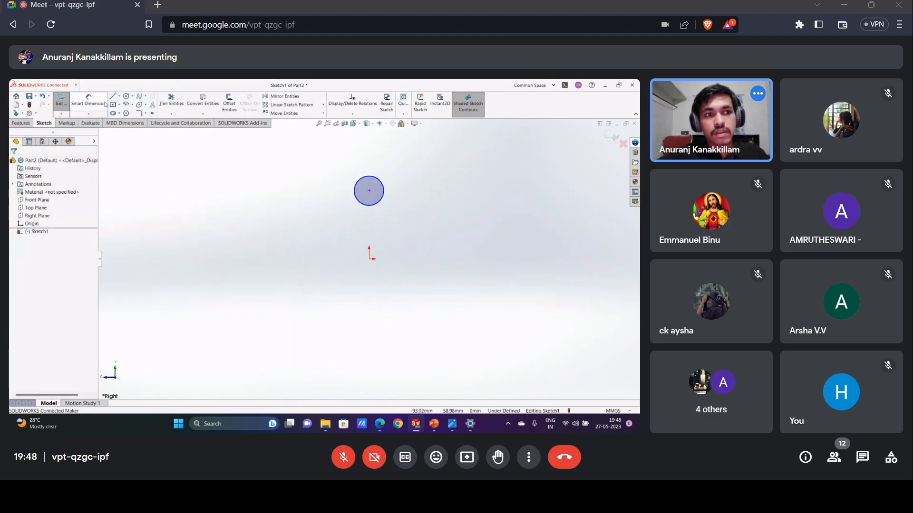
Dimension the circle's diameter as 20 mm.
{"action": "left_click", "coordinate": [88, 102]}
{"action": "left_click", "coordinate": [383, 190]}
{"action": "left_click", "coordinate": [418, 189]}
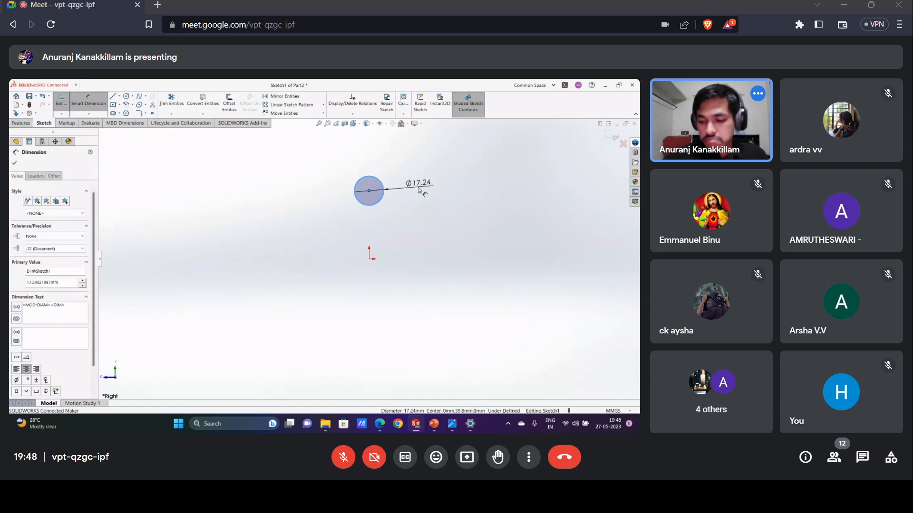
{"action": "type", "text": "20"}
{"action": "key", "text": "Return"}
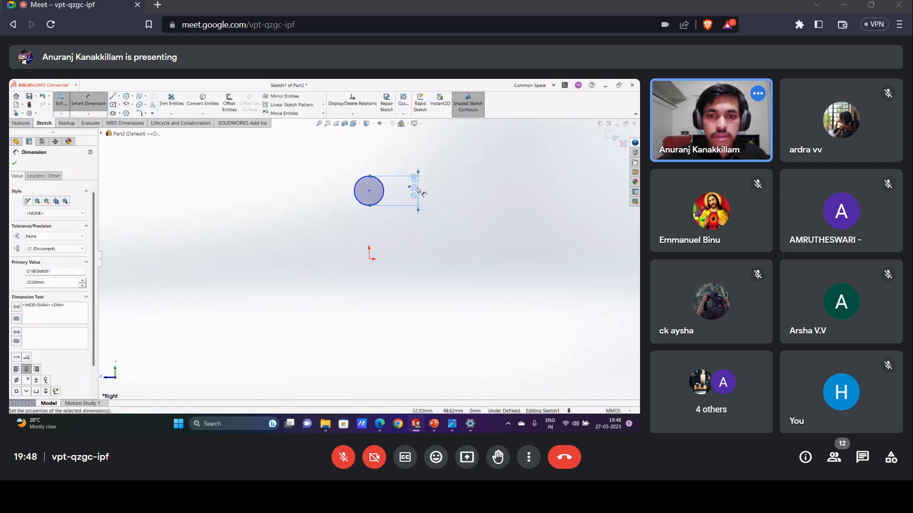
Dimension the vertical distance from the origin to the circle's centre as 50 mm.
{"action": "left_click", "coordinate": [370, 192]}
{"action": "left_click", "coordinate": [369, 259]}
{"action": "left_click", "coordinate": [472, 236]}
{"action": "type", "text": "5"}
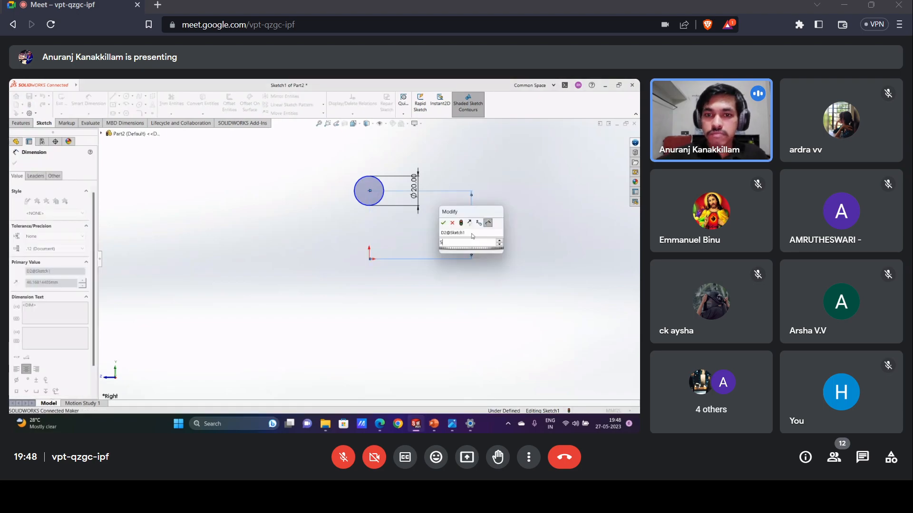
{"action": "type", "text": "0"}
{"action": "key", "text": "Return"}
{"action": "left_click", "coordinate": [14, 163]}
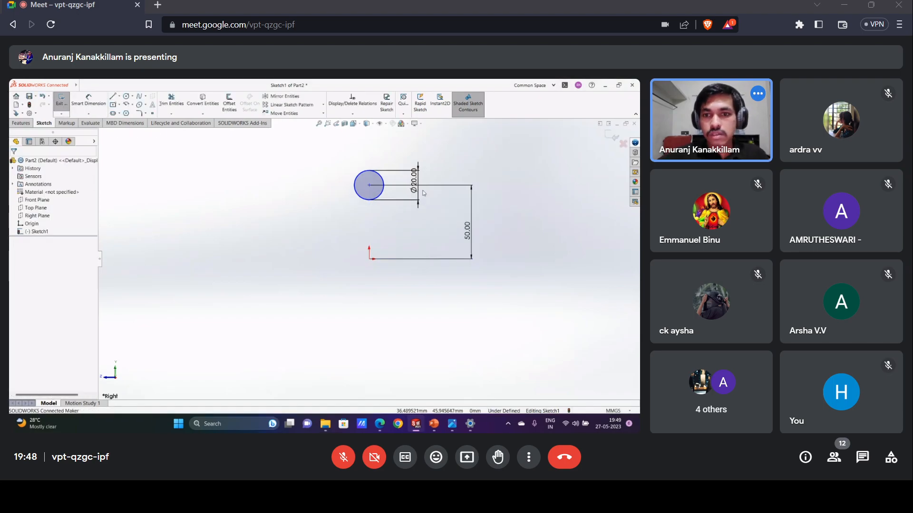
Add a Vertical relation between the circle's centre point and the origin.
{"action": "left_click", "coordinate": [373, 188]}
{"action": "left_click", "coordinate": [385, 181]}
{"action": "left_click", "coordinate": [370, 186]}
{"action": "left_click", "coordinate": [369, 255], "text": "ctrl"}
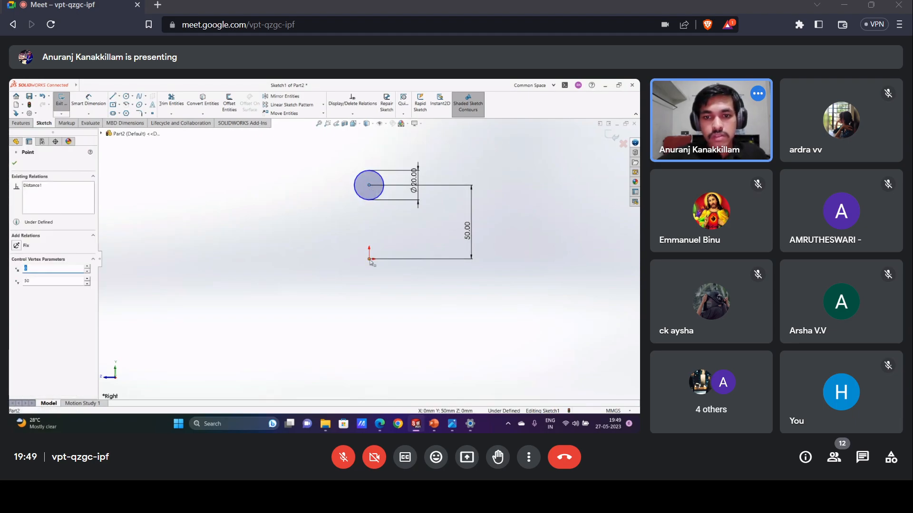
{"action": "left_click", "coordinate": [29, 288]}
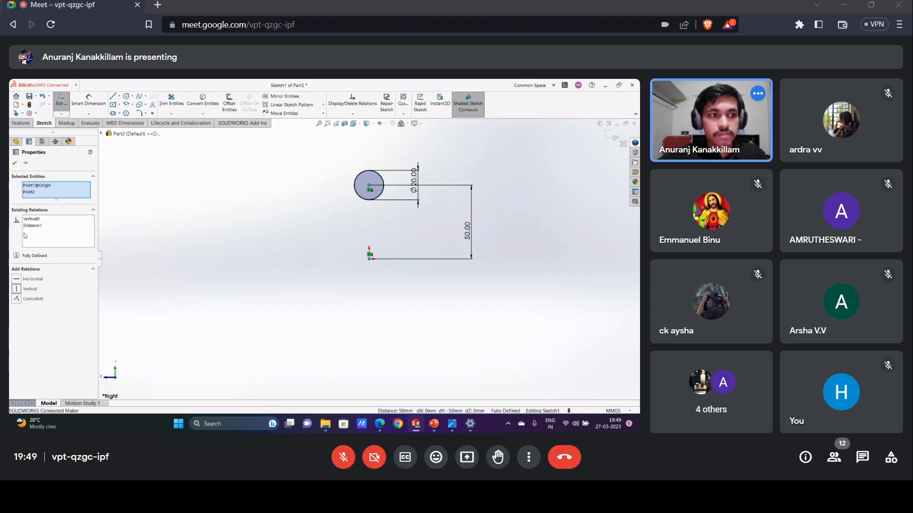
{"action": "left_click", "coordinate": [394, 361]}
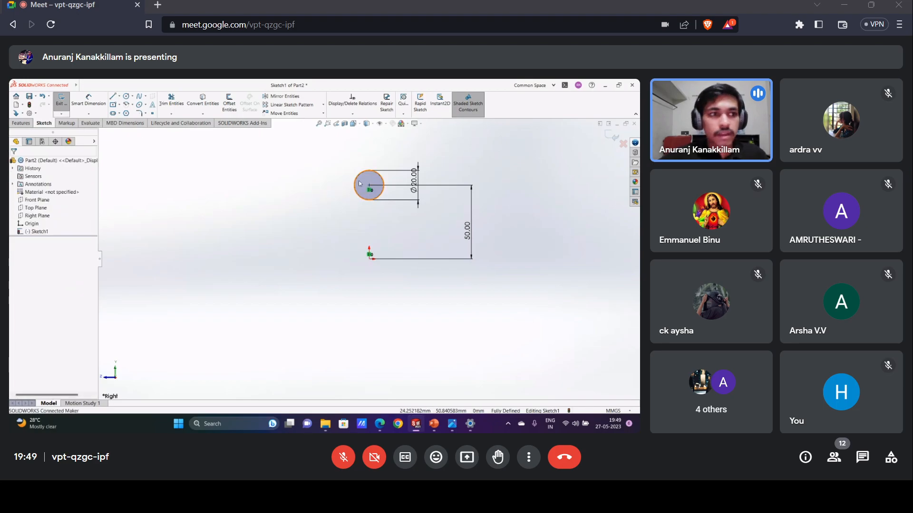
{"action": "left_click", "coordinate": [24, 123]}
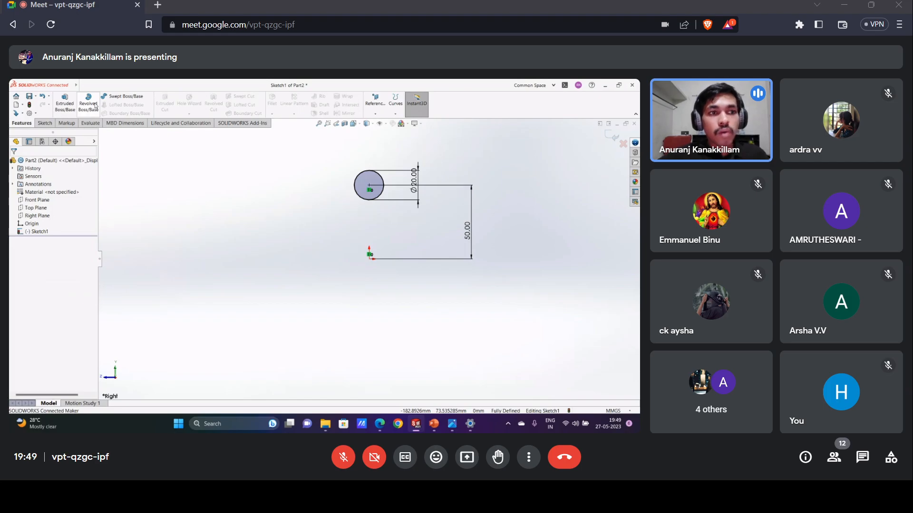
{"action": "left_click", "coordinate": [94, 104]}
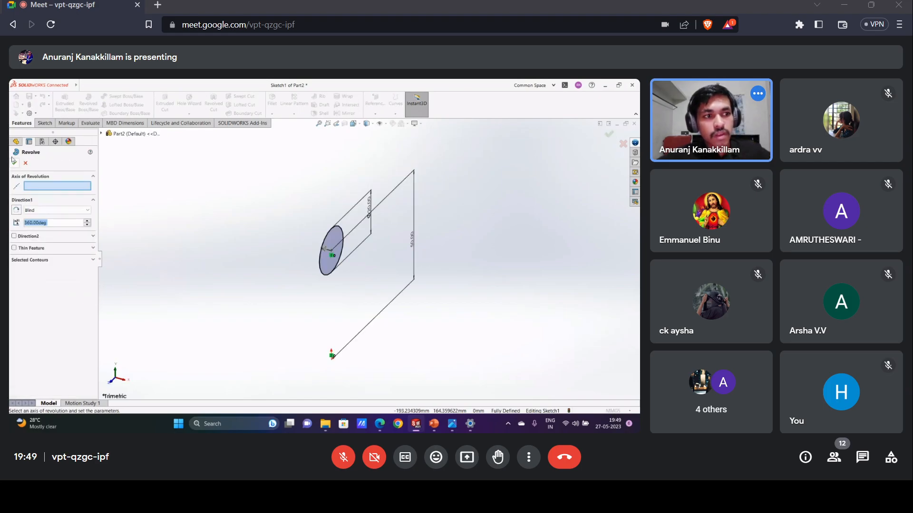
{"action": "left_click", "coordinate": [25, 164]}
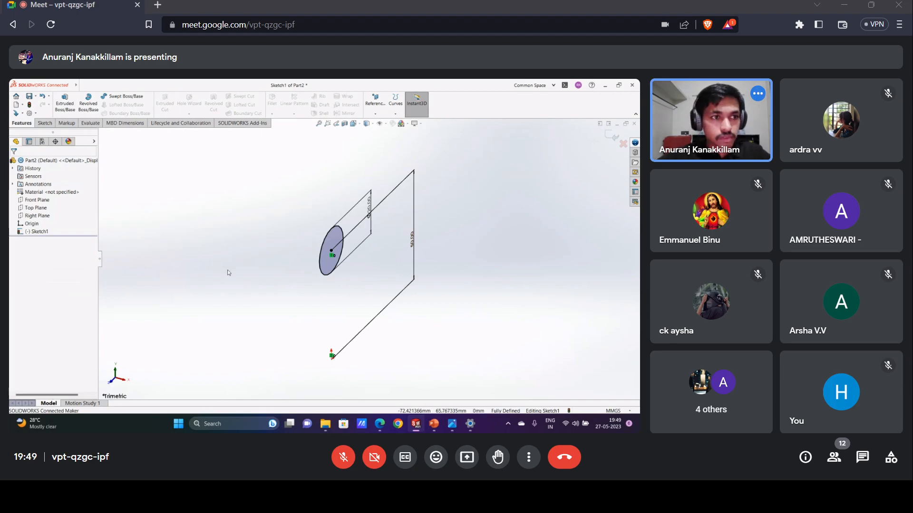
Close the circle sketch and sketch a horizontal centreline about 52 mm long through the origin on the Front Plane, then exit that sketch.
{"action": "left_click", "coordinate": [45, 123]}
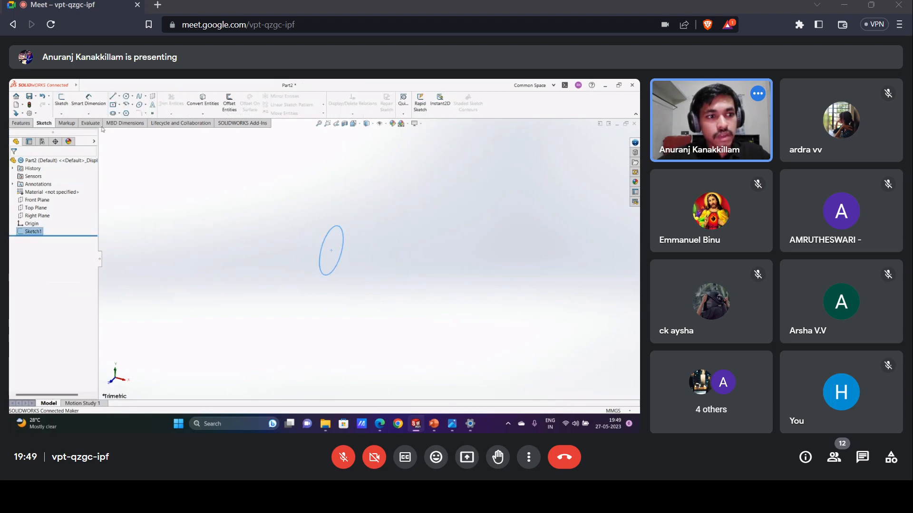
{"action": "left_click", "coordinate": [38, 201]}
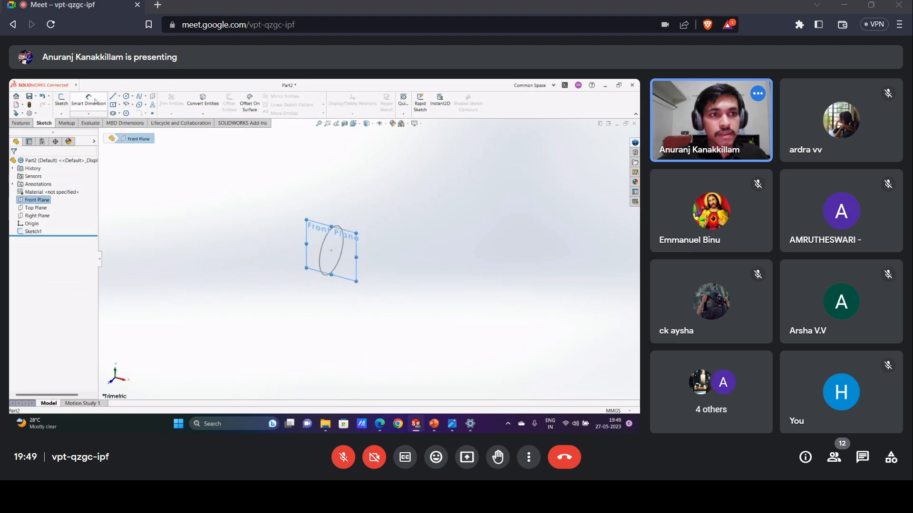
{"action": "left_click", "coordinate": [56, 101]}
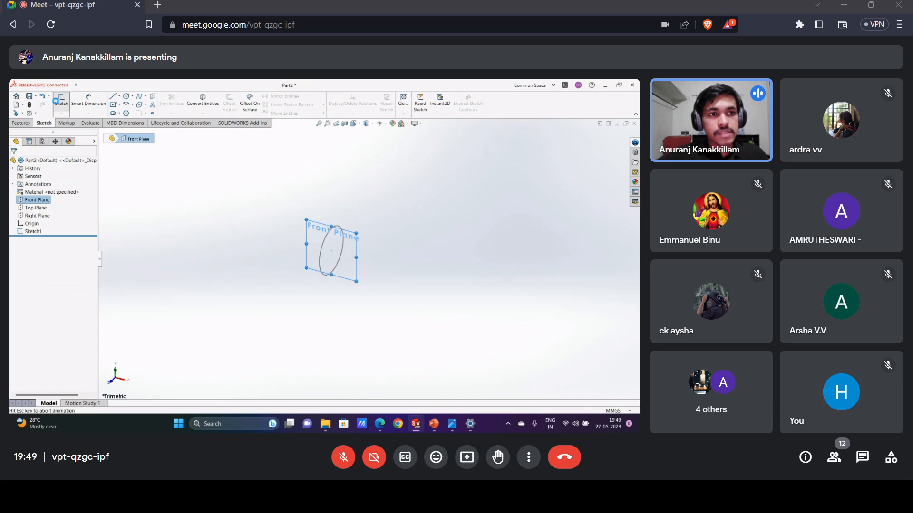
{"action": "left_click", "coordinate": [118, 96]}
{"action": "left_click", "coordinate": [132, 113]}
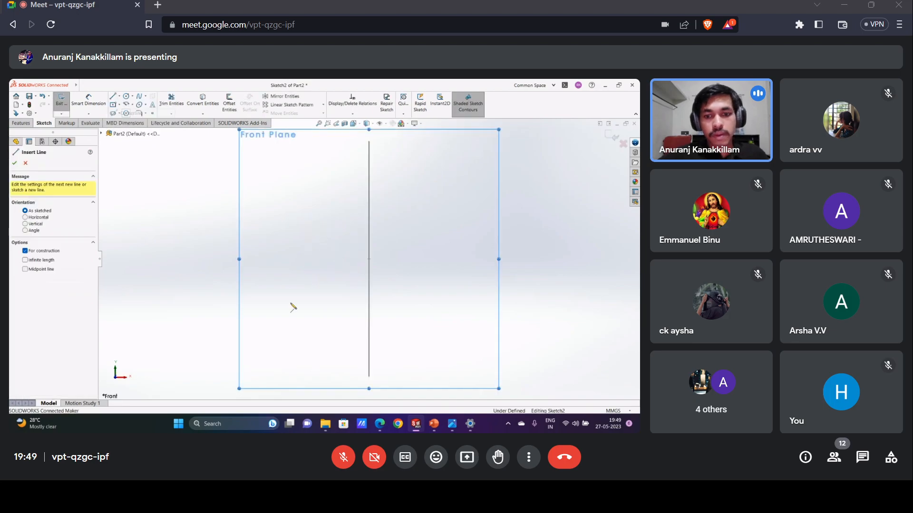
{"action": "scroll", "coordinate": [370, 350], "scroll_direction": "up", "scroll_amount": 9}
{"action": "scroll", "coordinate": [342, 328], "scroll_direction": "up", "scroll_amount": 3}
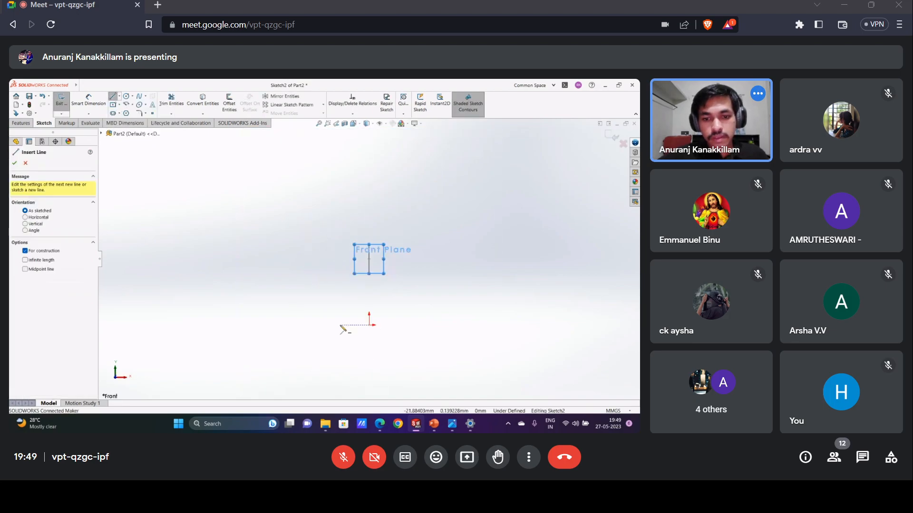
{"action": "left_click", "coordinate": [341, 326]}
{"action": "left_click", "coordinate": [411, 325]}
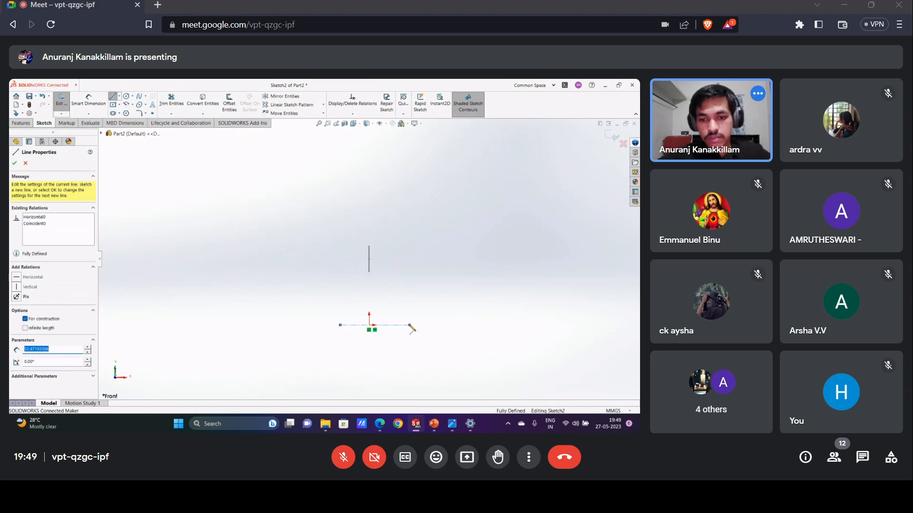
{"action": "key", "text": "Escape"}
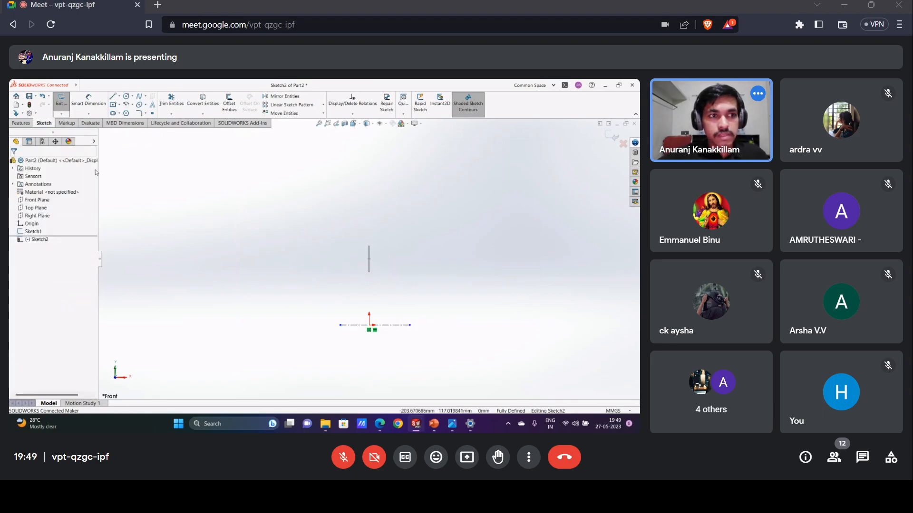
{"action": "left_click", "coordinate": [61, 100]}
{"action": "left_click", "coordinate": [21, 123]}
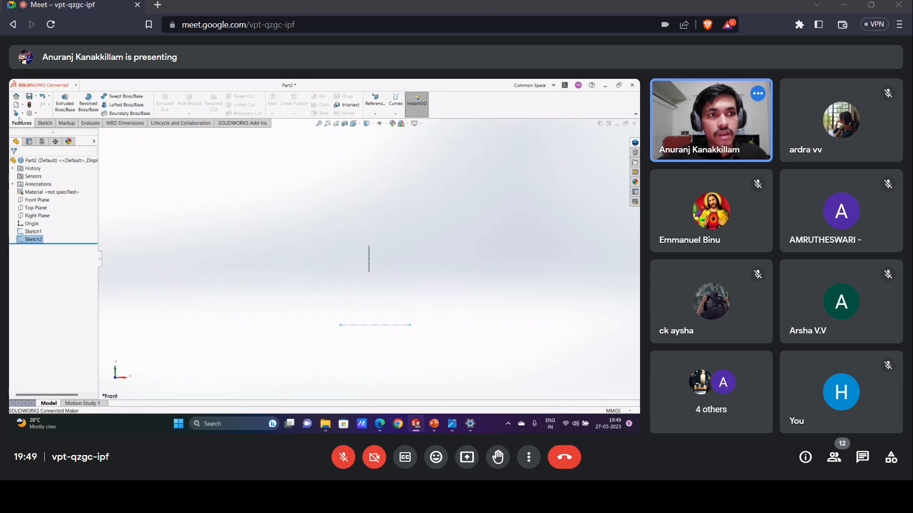
Try to revolve the circle around the centreline, cancel, and move the centreline sketch ahead of the circle sketch in the feature tree.
{"action": "left_click", "coordinate": [88, 102]}
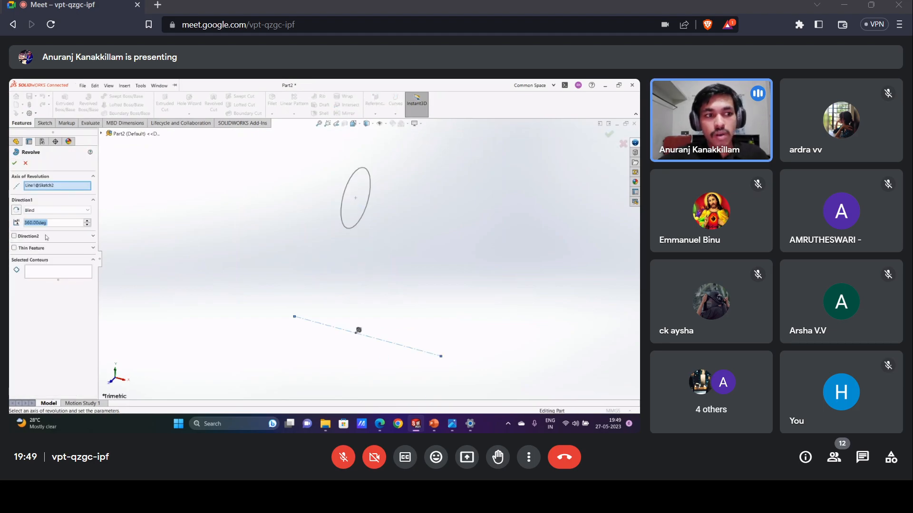
{"action": "left_click", "coordinate": [52, 273]}
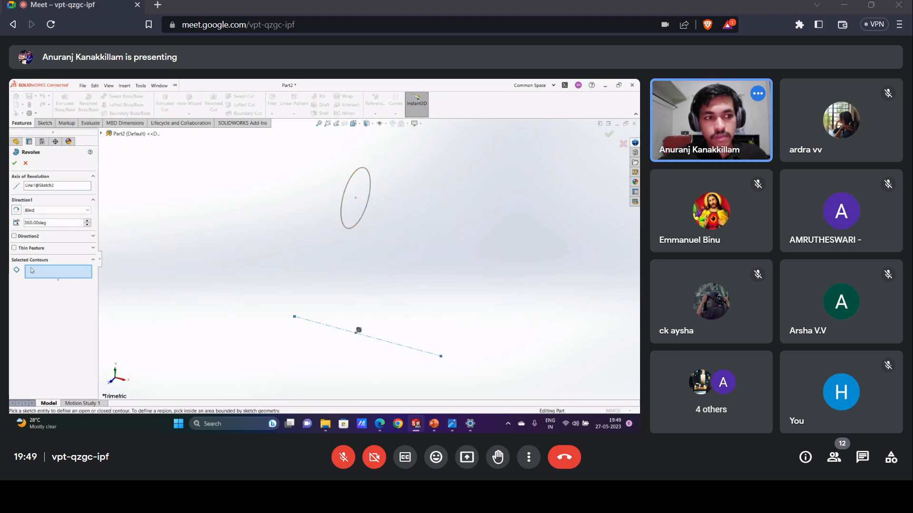
{"action": "left_click", "coordinate": [354, 199]}
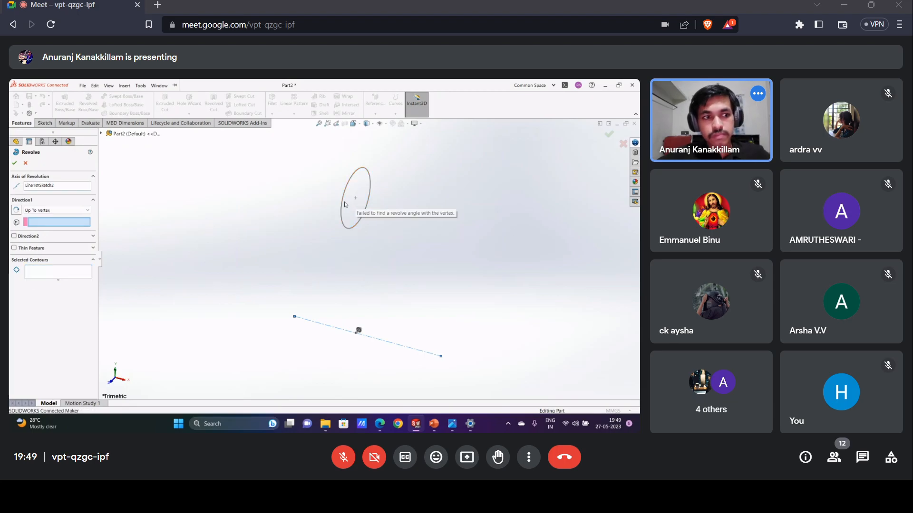
{"action": "left_click", "coordinate": [42, 271]}
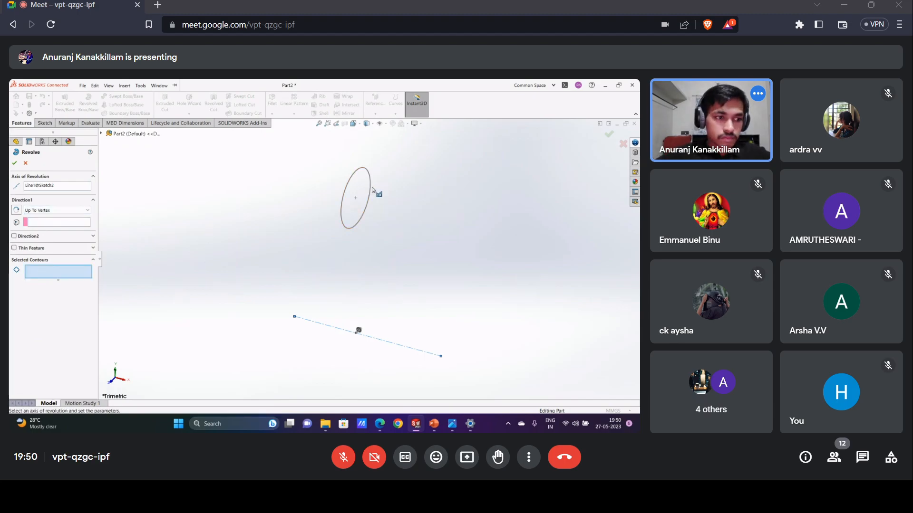
{"action": "key", "text": "Escape"}
{"action": "left_click_drag", "start_coordinate": [36, 242], "coordinate": [43, 233]}
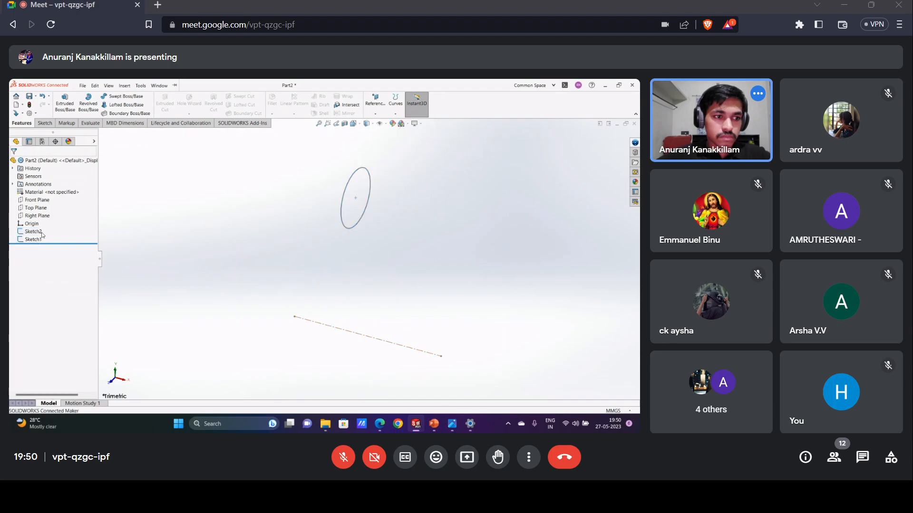
Delete the centreline sketch and the circle sketch from the part.
{"action": "left_click", "coordinate": [42, 233]}
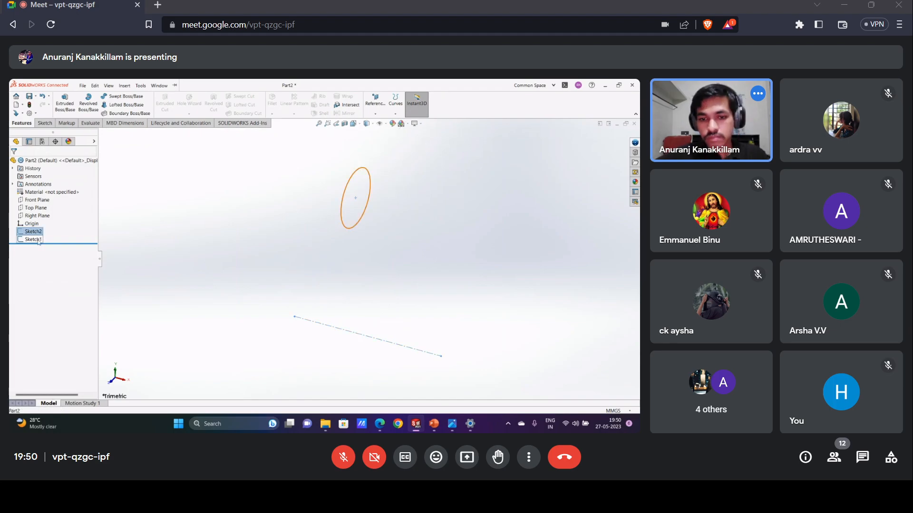
{"action": "left_click", "coordinate": [39, 240]}
{"action": "key", "text": "Delete"}
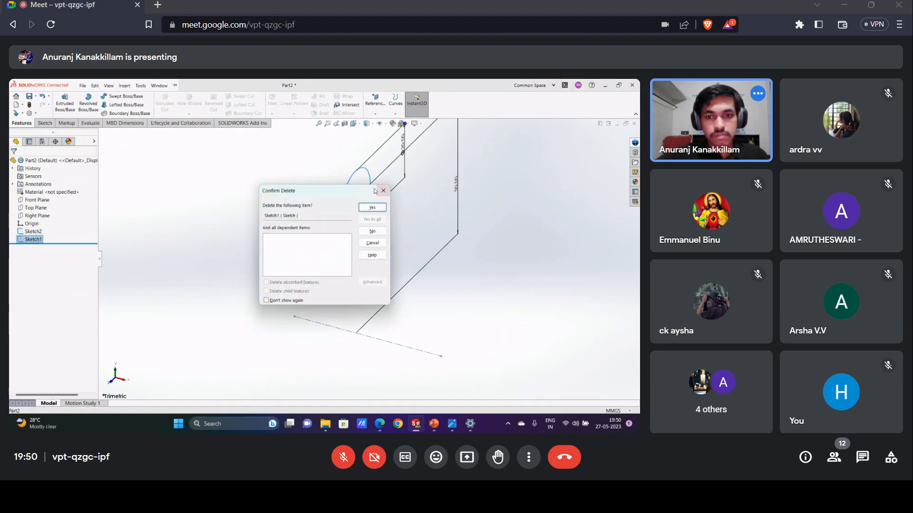
{"action": "left_click", "coordinate": [372, 207]}
{"action": "left_click", "coordinate": [34, 231]}
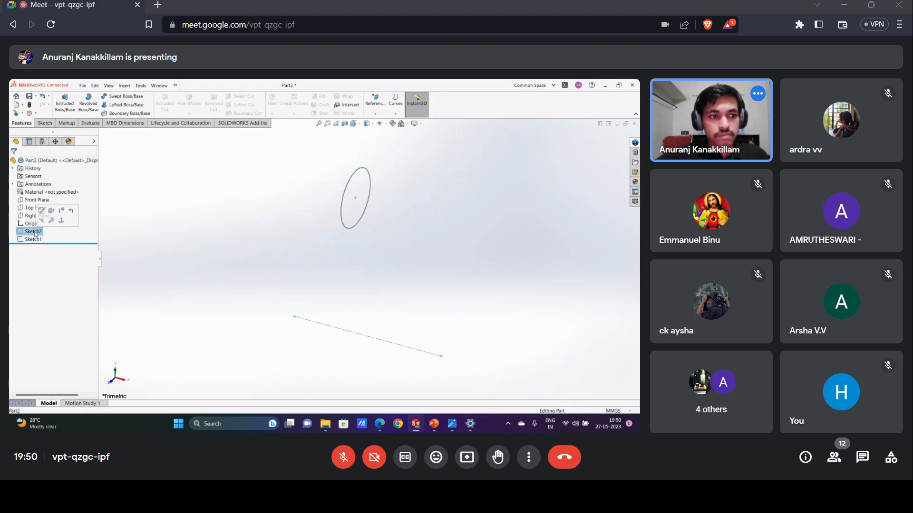
{"action": "key", "text": "Delete"}
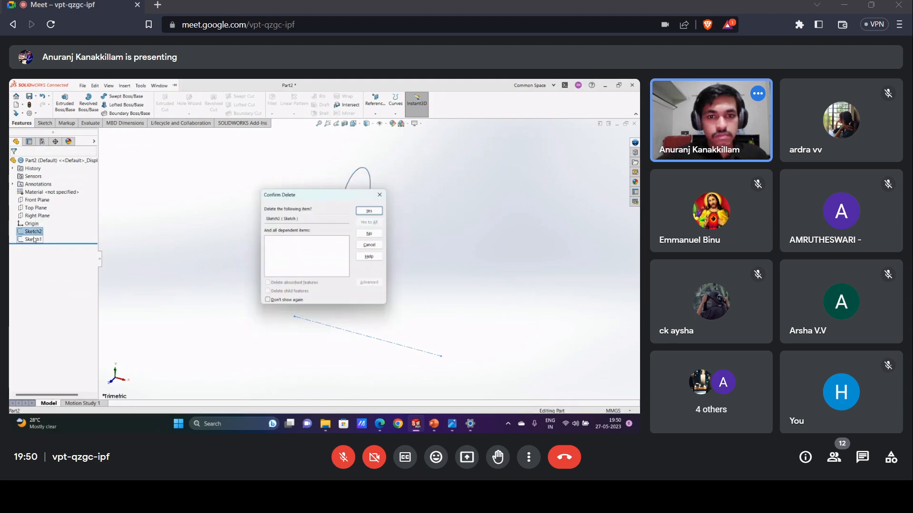
{"action": "left_click", "coordinate": [383, 207]}
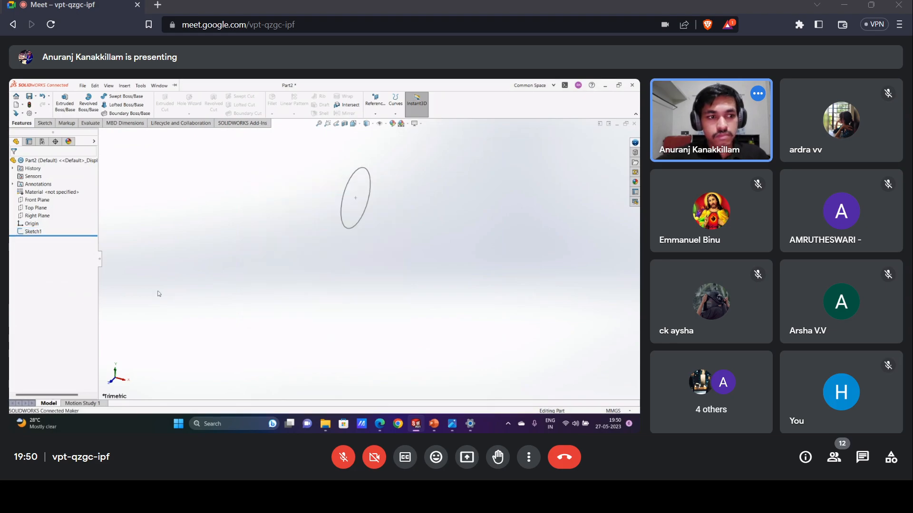
{"action": "left_click", "coordinate": [29, 232]}
{"action": "key", "text": "Delete"}
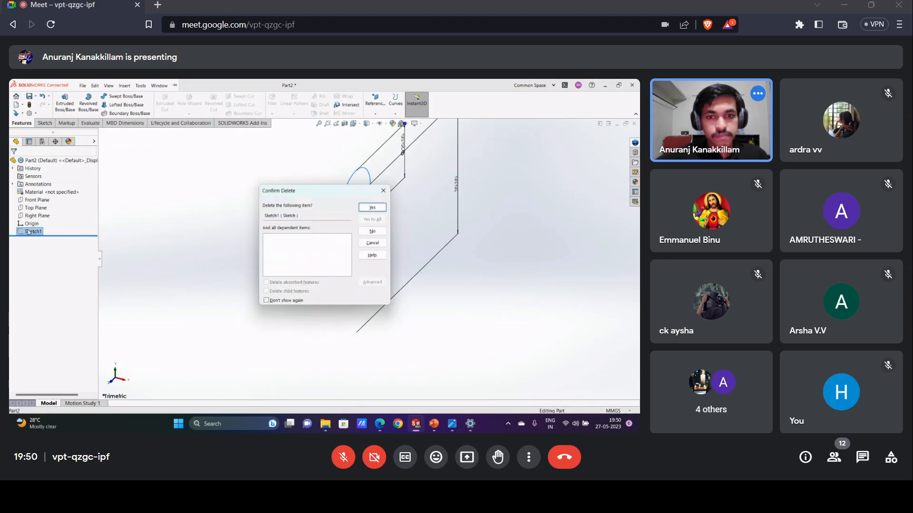
{"action": "key", "text": "Return"}
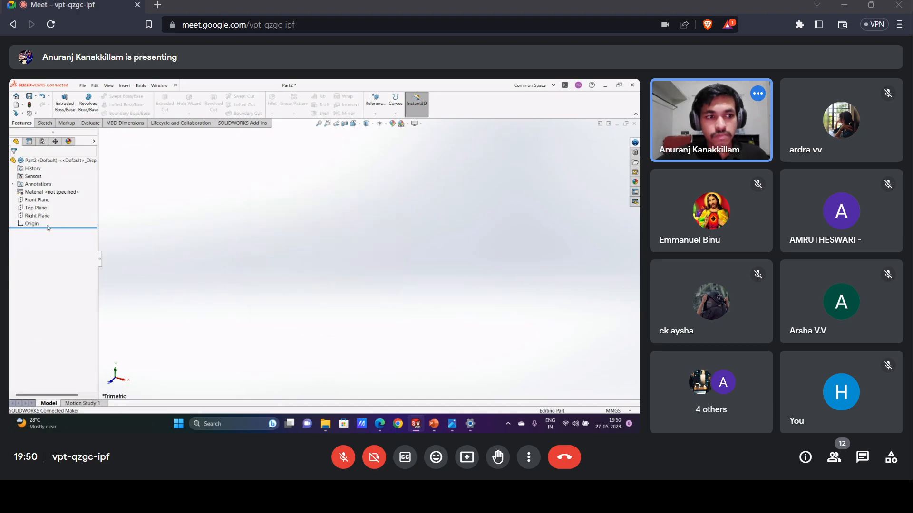
Sketch a nearly horizontal construction line across the origin area on the Front Plane.
{"action": "left_click", "coordinate": [33, 202]}
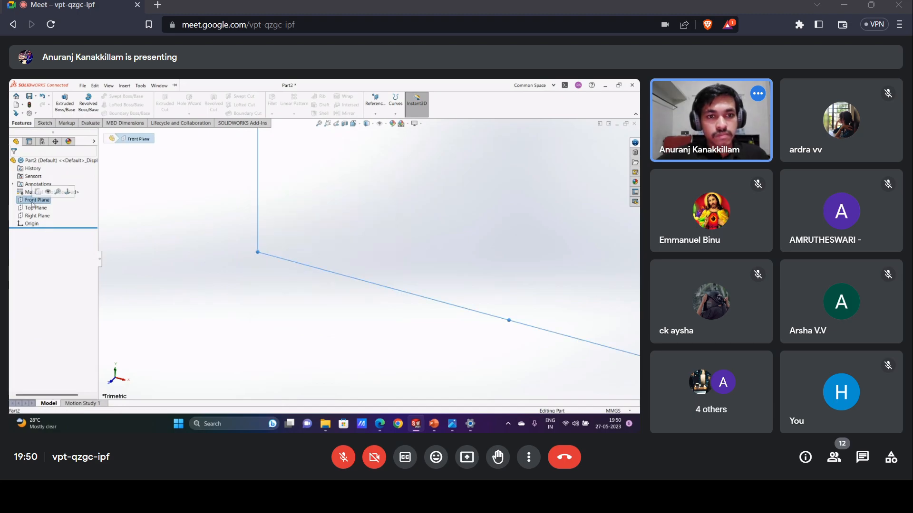
{"action": "left_click", "coordinate": [44, 123]}
{"action": "left_click", "coordinate": [61, 101]}
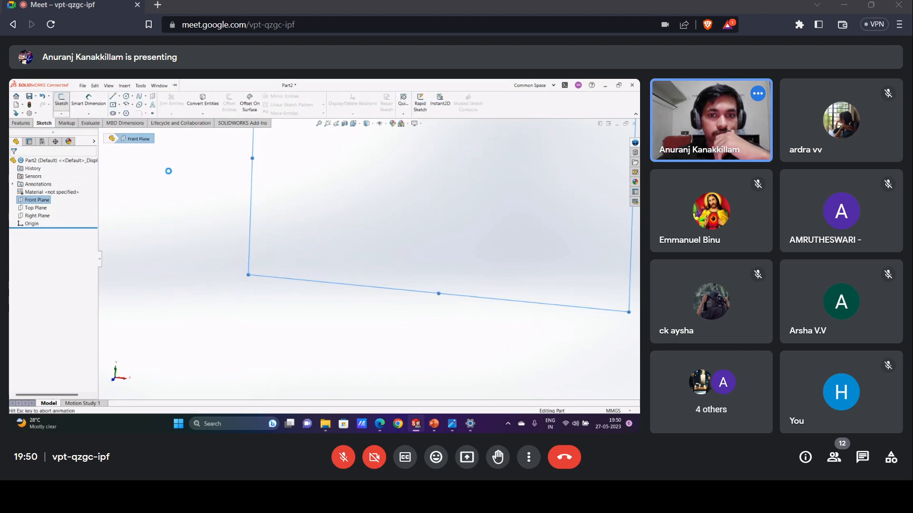
{"action": "left_click", "coordinate": [113, 97]}
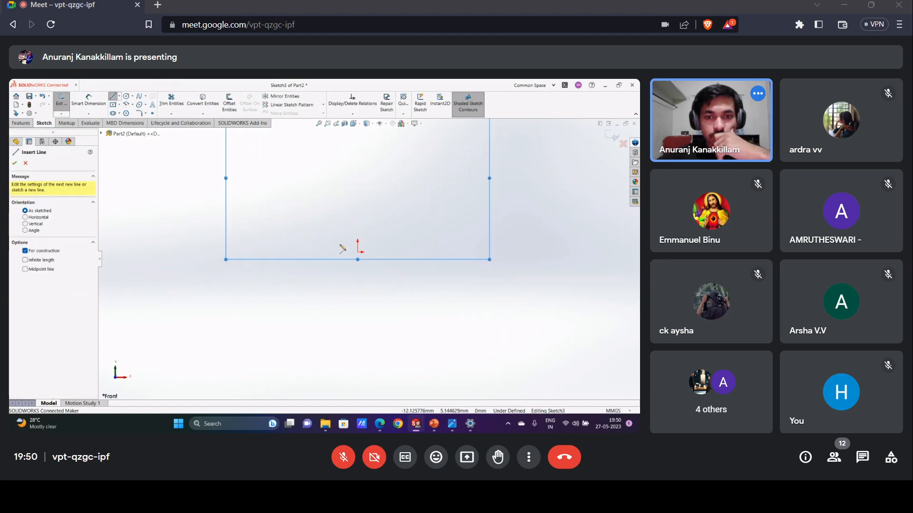
{"action": "left_click", "coordinate": [312, 252]}
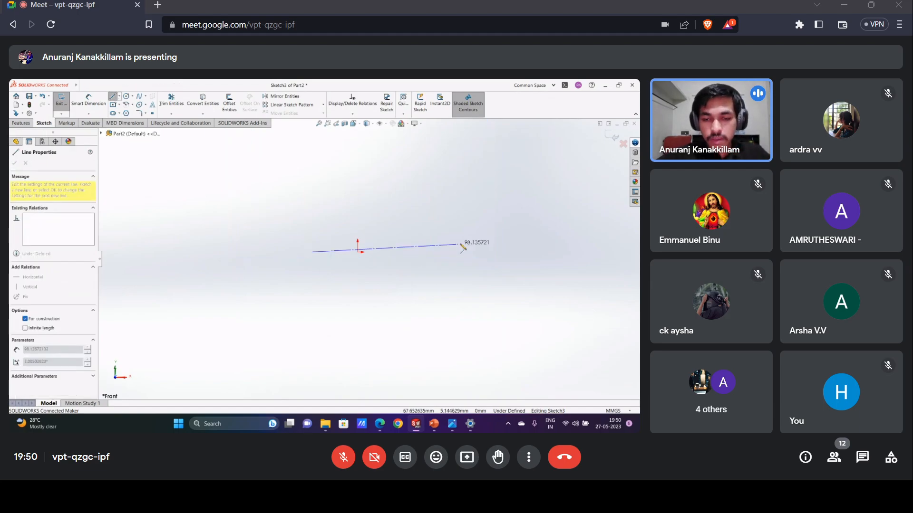
{"action": "left_click", "coordinate": [389, 250]}
{"action": "key", "text": "Escape"}
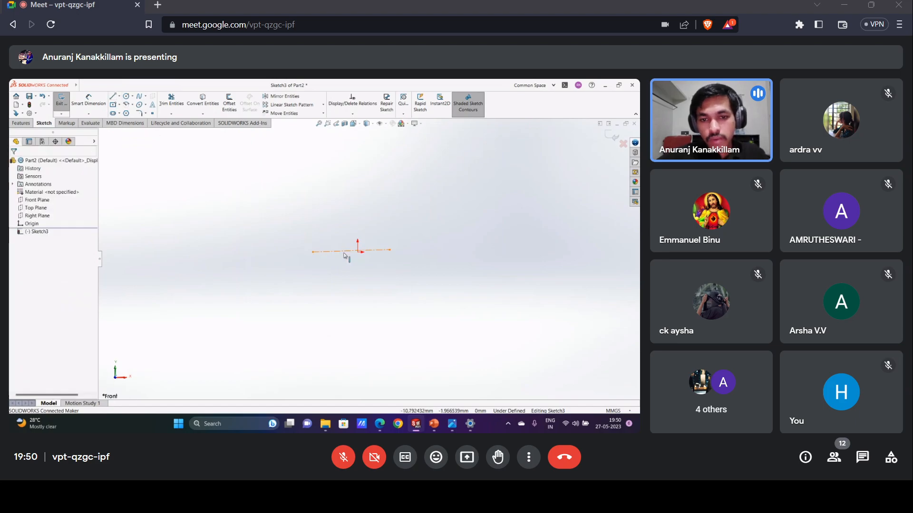
Constrain the construction line with its midpoint on the origin and make it horizontal, finishing the sketch.
{"action": "left_click", "coordinate": [344, 253]}
{"action": "left_click", "coordinate": [357, 252], "text": "ctrl"}
{"action": "left_click", "coordinate": [32, 279]}
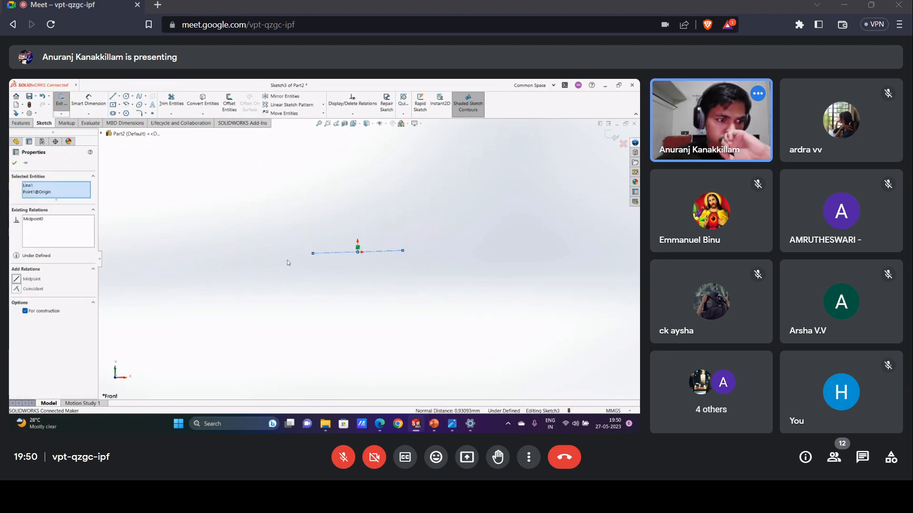
{"action": "key", "text": "Escape"}
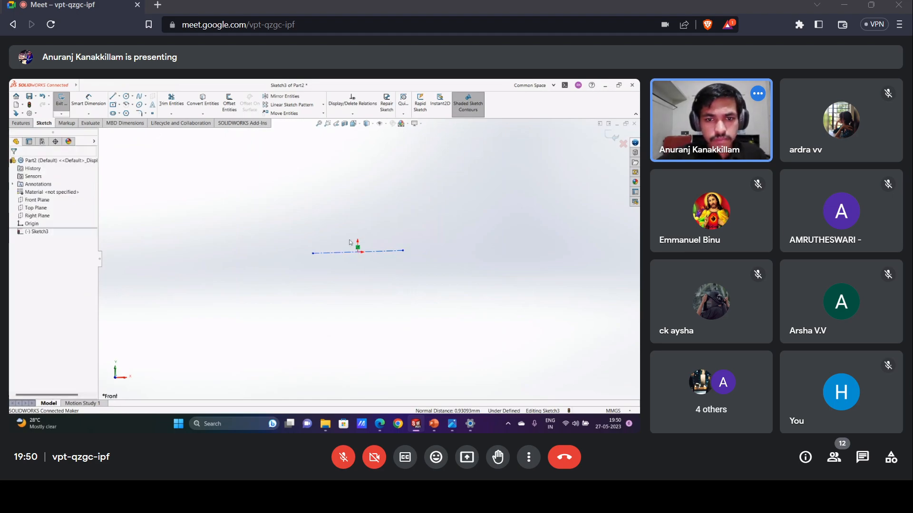
{"action": "left_click", "coordinate": [349, 252]}
{"action": "left_click", "coordinate": [16, 245]}
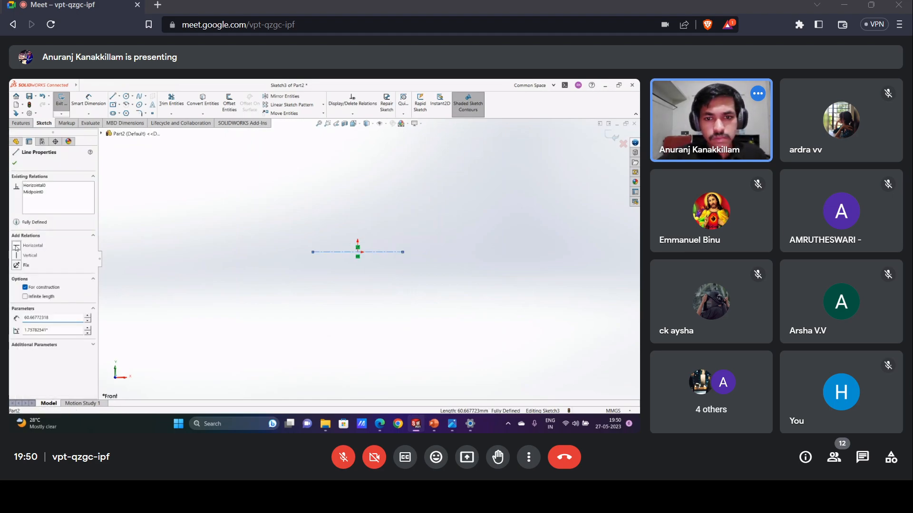
{"action": "left_click", "coordinate": [238, 280]}
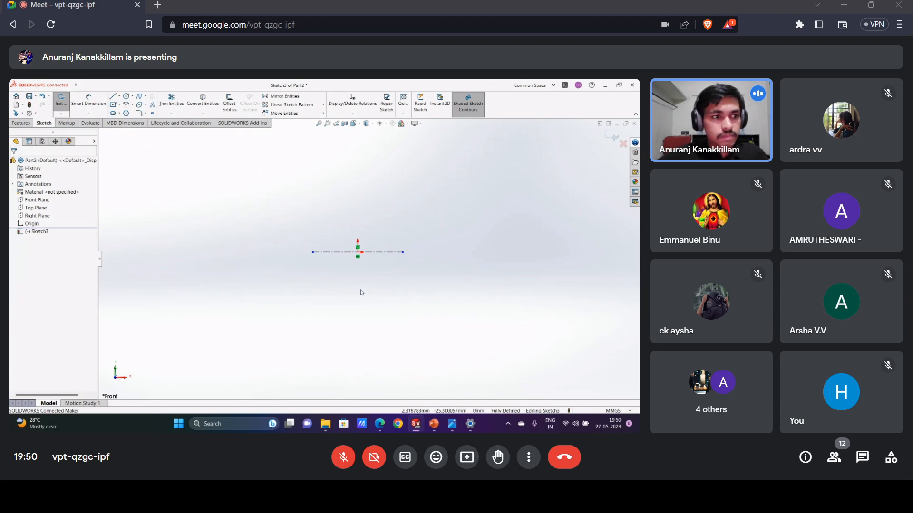
{"action": "left_click", "coordinate": [61, 101]}
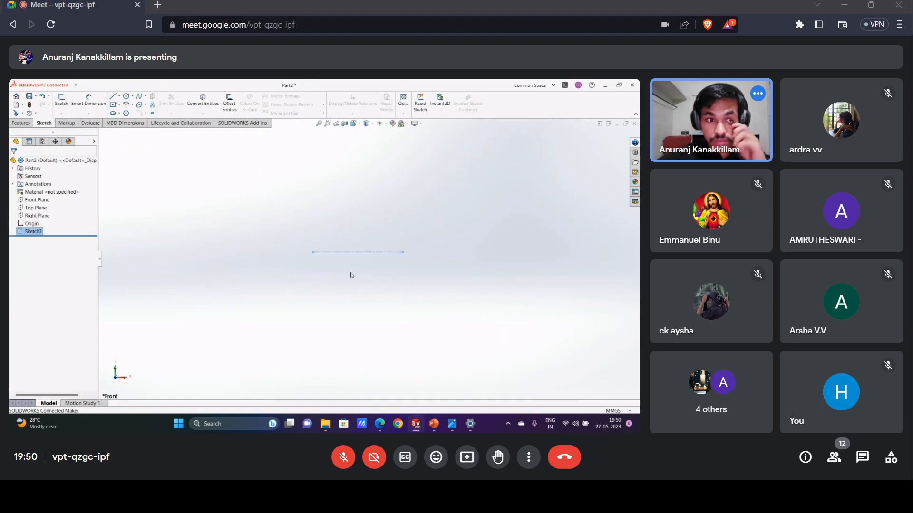
Sketch a circle about 38.5 mm in diameter directly above the origin on the Right Plane.
{"action": "left_click", "coordinate": [36, 208]}
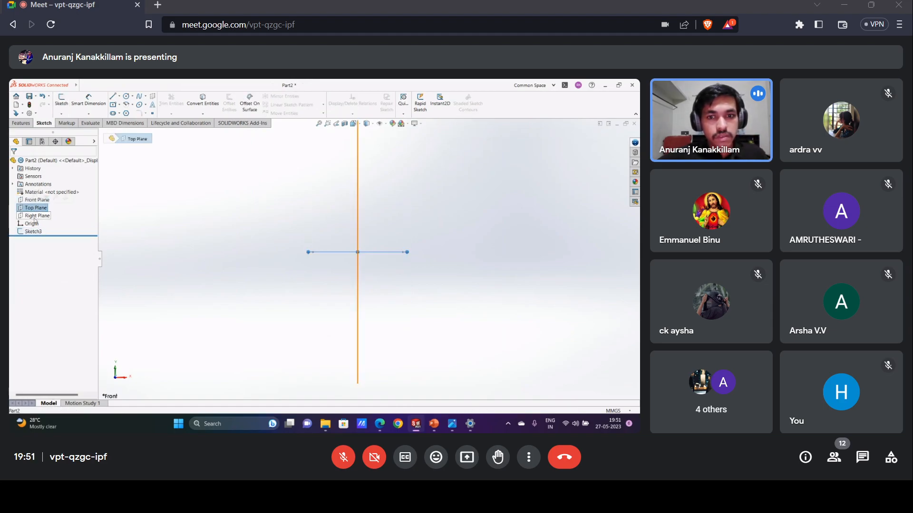
{"action": "left_click", "coordinate": [36, 216]}
{"action": "left_click", "coordinate": [61, 100]}
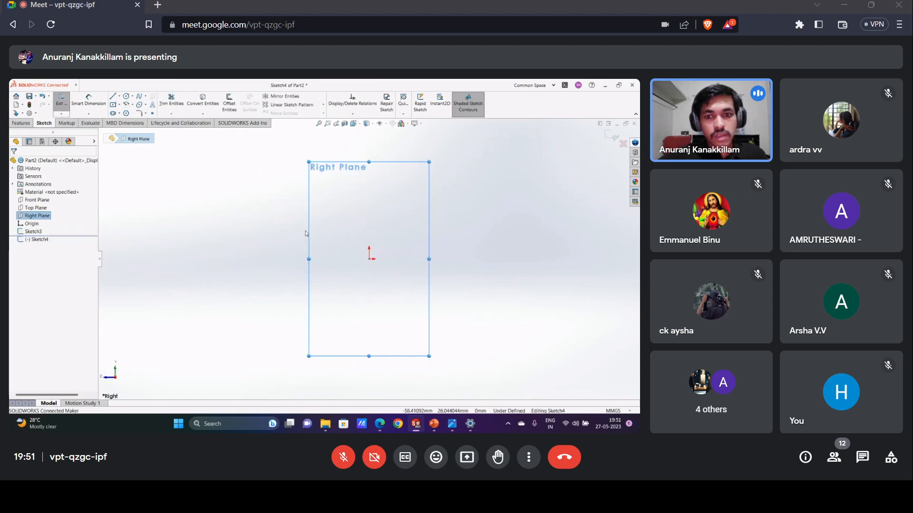
{"action": "left_click", "coordinate": [126, 97]}
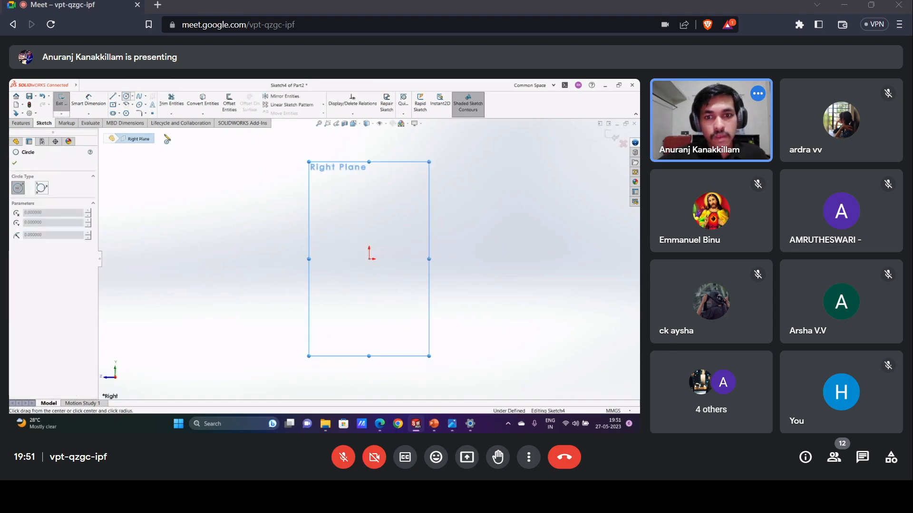
{"action": "left_click", "coordinate": [369, 215]}
{"action": "left_click", "coordinate": [386, 226]}
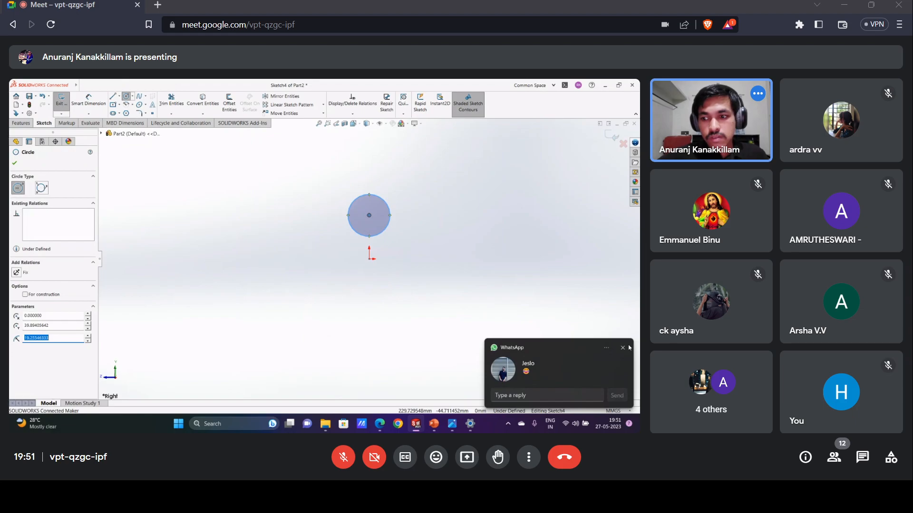
{"action": "left_click", "coordinate": [622, 347]}
Dimension the circle's diameter to 20 mm.
{"action": "left_click", "coordinate": [88, 100]}
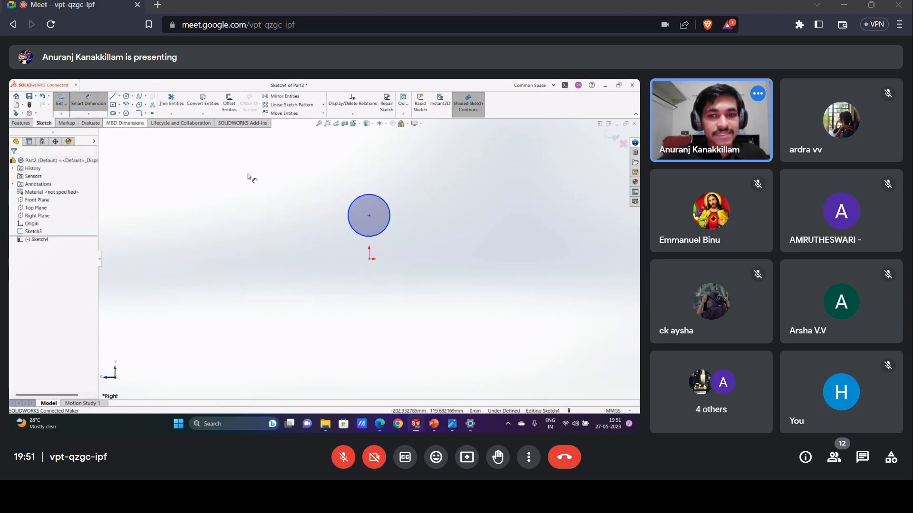
{"action": "left_click", "coordinate": [389, 221]}
{"action": "left_click", "coordinate": [430, 227]}
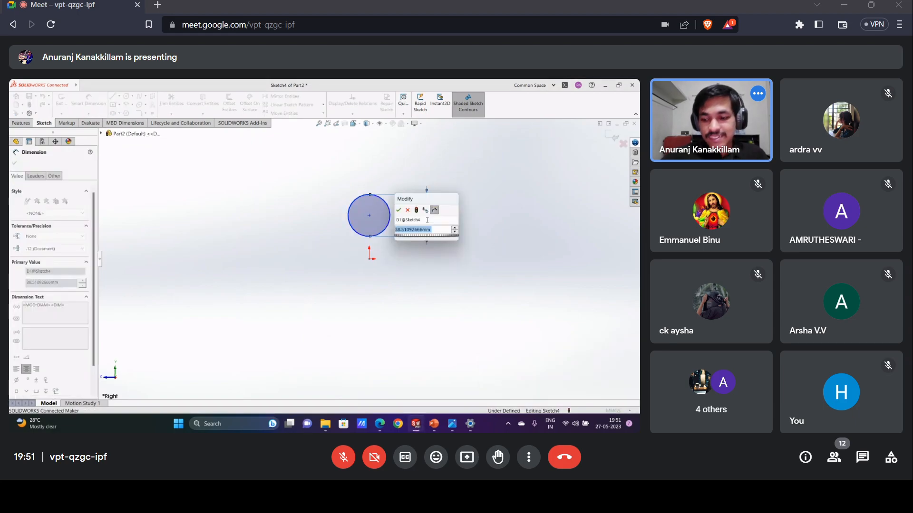
{"action": "type", "text": "20"}
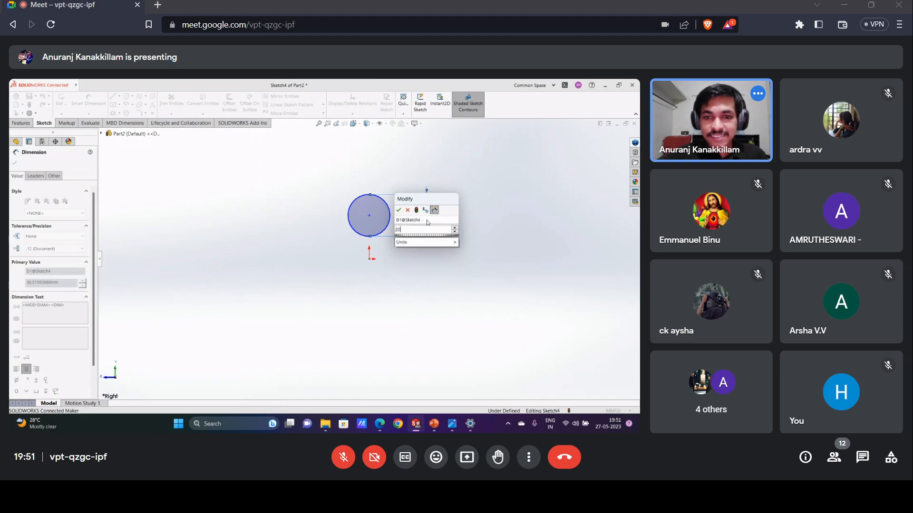
{"action": "key", "text": "Return"}
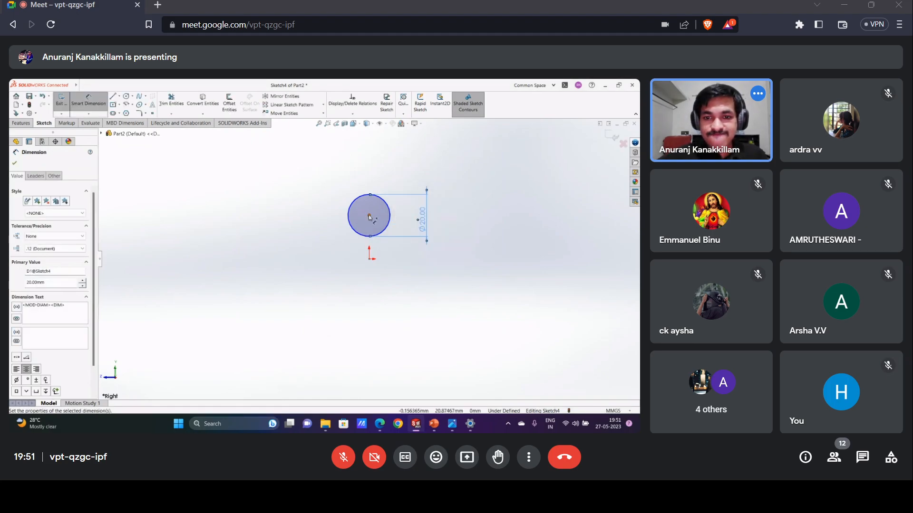
Dimension the distance from the circle's centre to the origin as 40 mm.
{"action": "left_click", "coordinate": [369, 217]}
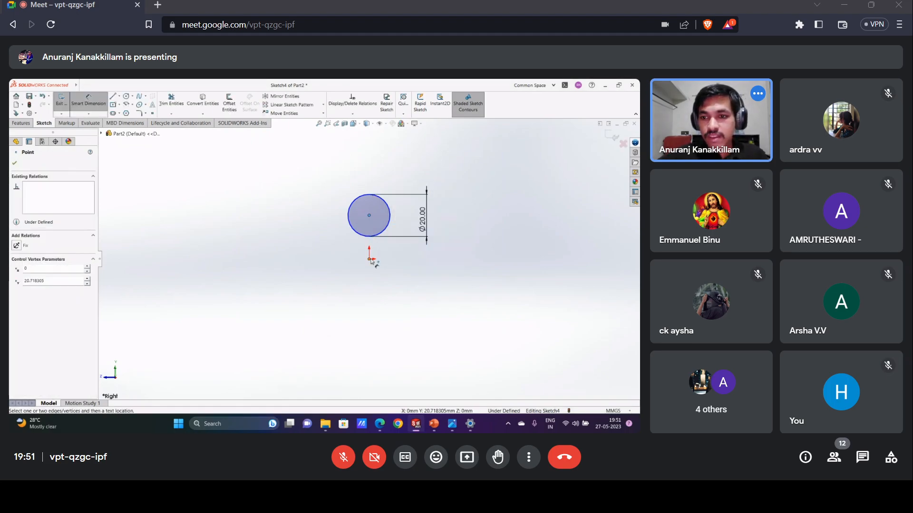
{"action": "left_click", "coordinate": [371, 260]}
{"action": "left_click", "coordinate": [487, 233]}
{"action": "type", "text": "40"}
{"action": "key", "text": "Return"}
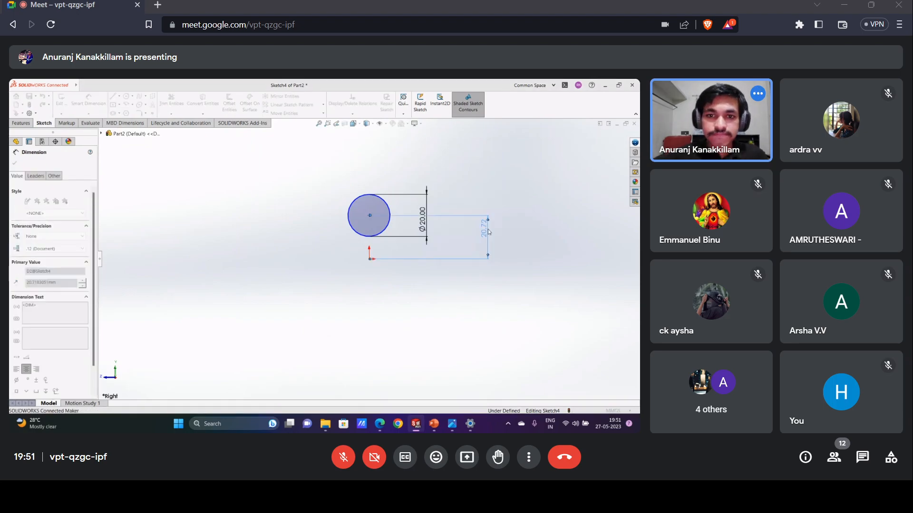
{"action": "key", "text": "Escape"}
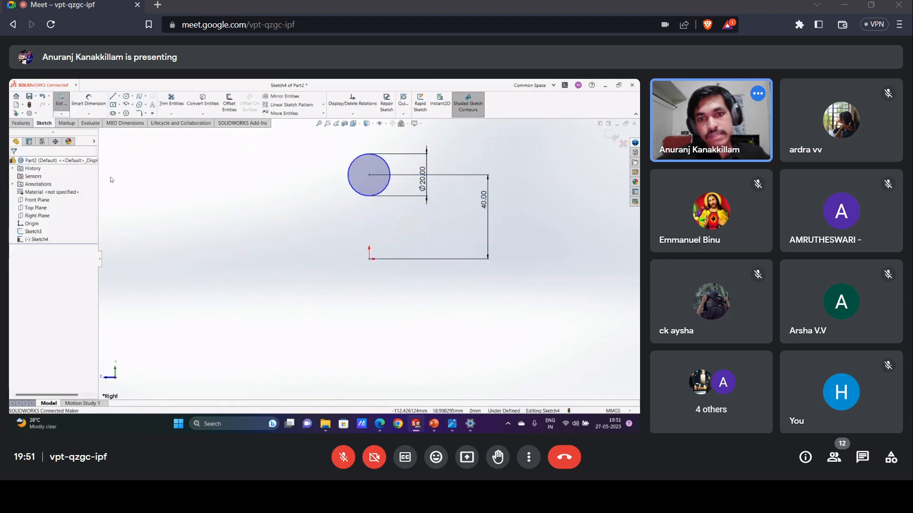
Align the circle's centre with the origin using a Vertical relation, removing the conflicting Coincident relation.
{"action": "left_click", "coordinate": [369, 175]}
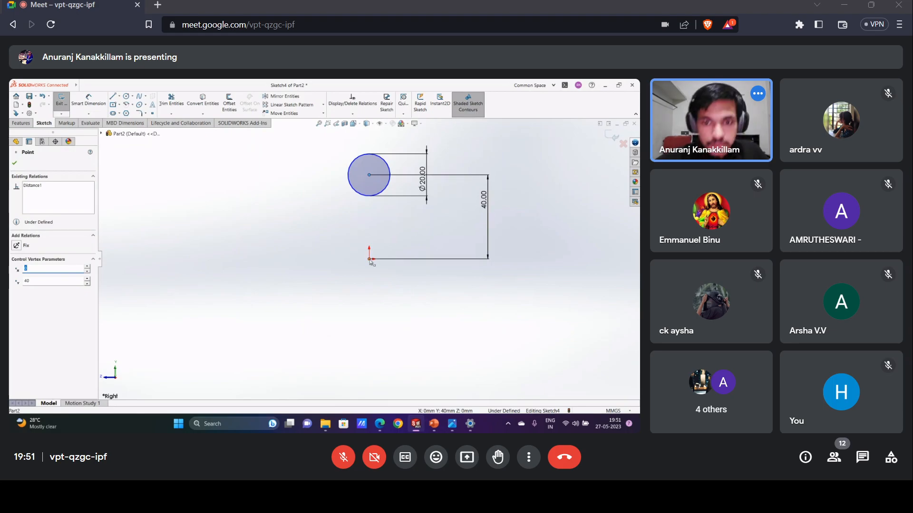
{"action": "left_click", "coordinate": [370, 259], "text": "ctrl"}
{"action": "left_click", "coordinate": [17, 298]}
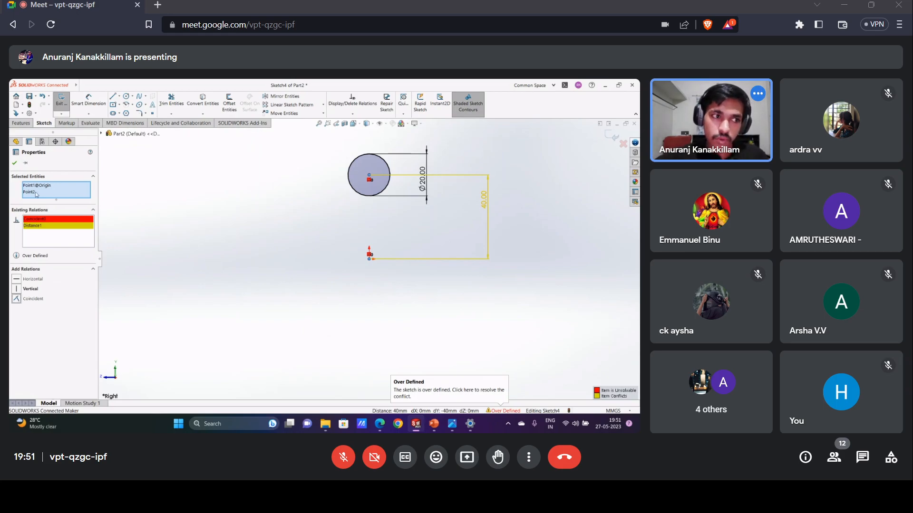
{"action": "left_click", "coordinate": [35, 219]}
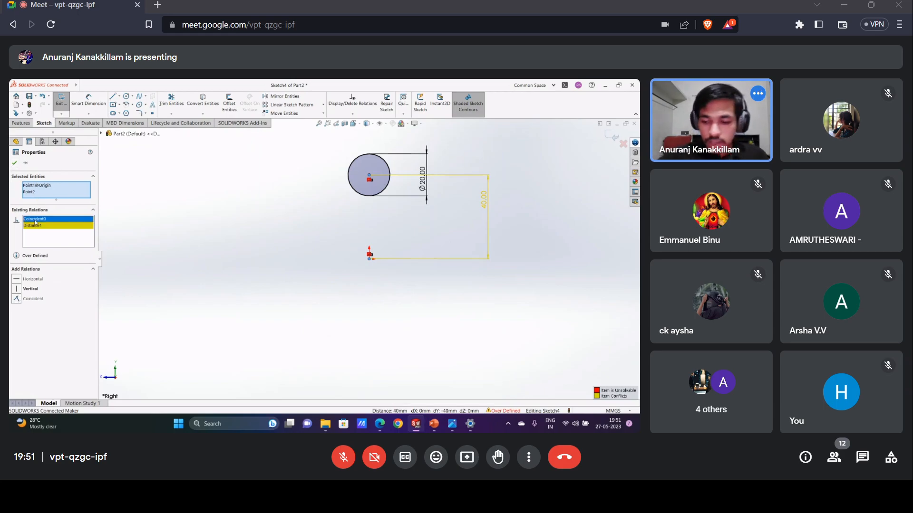
{"action": "key", "text": "Delete"}
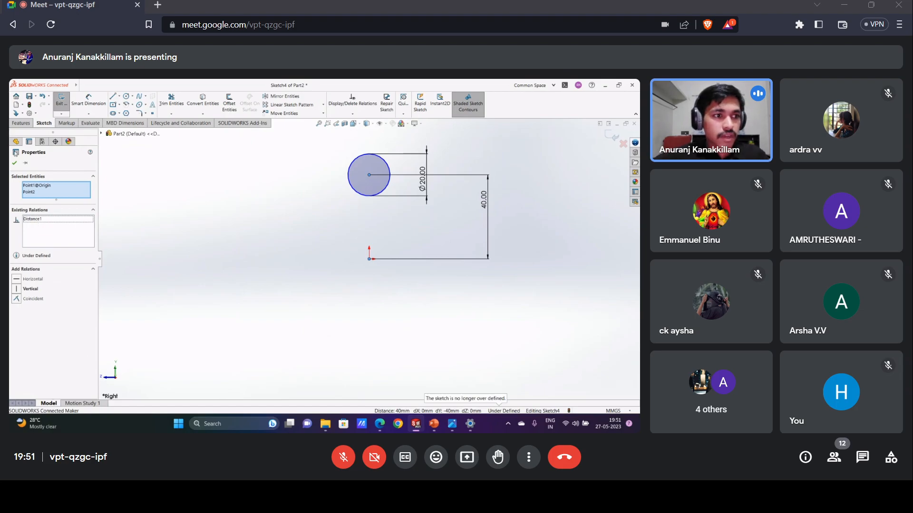
{"action": "left_click", "coordinate": [17, 289]}
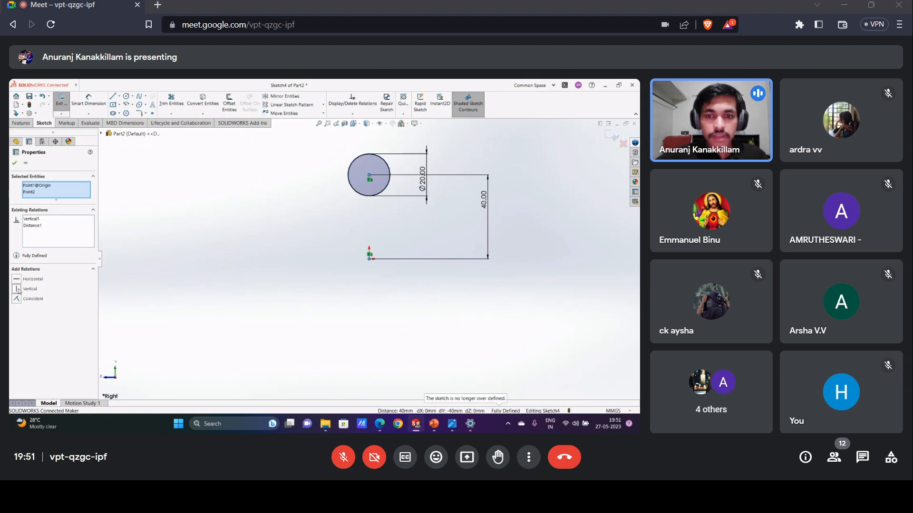
{"action": "left_click", "coordinate": [14, 164]}
{"action": "left_click", "coordinate": [21, 123]}
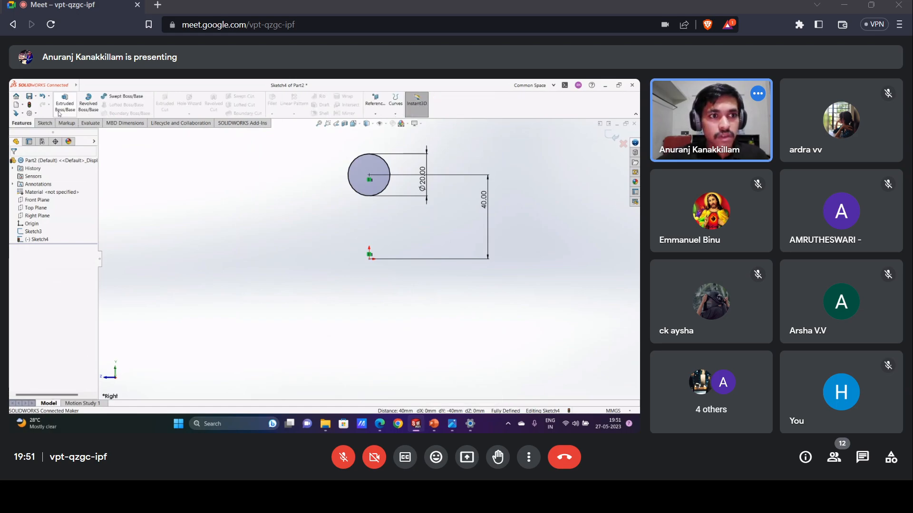
{"action": "left_click", "coordinate": [88, 104]}
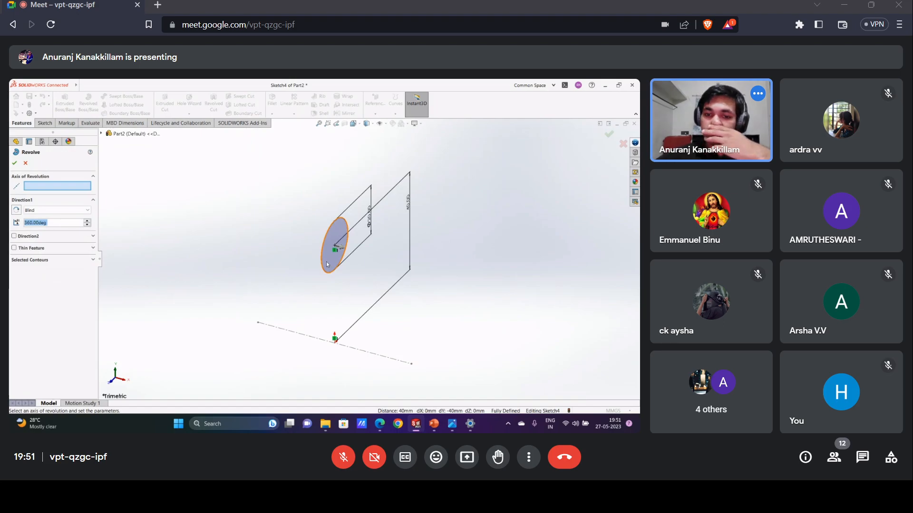
{"action": "left_click", "coordinate": [25, 163]}
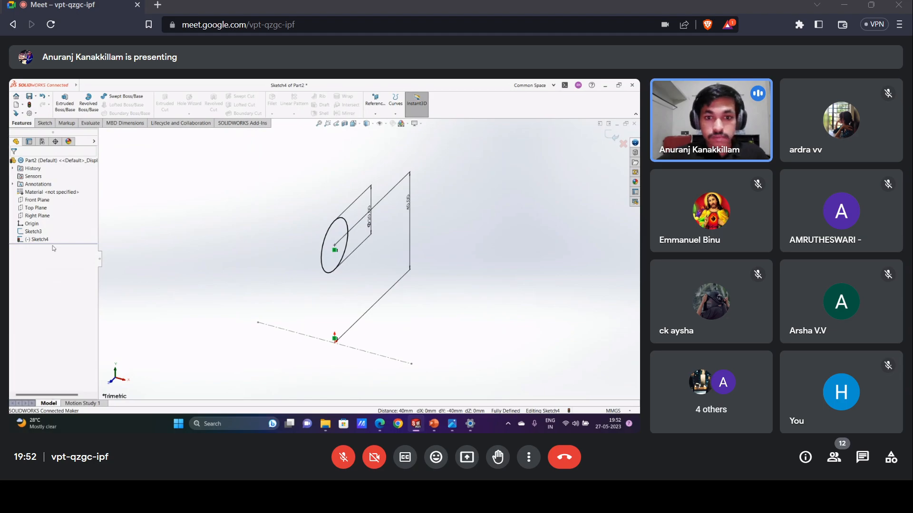
{"action": "left_click", "coordinate": [33, 239]}
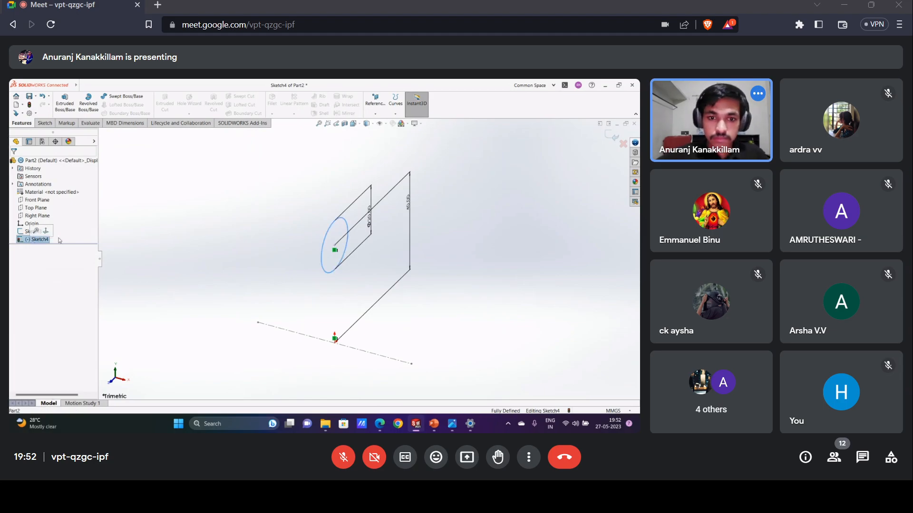
{"action": "right_click", "coordinate": [32, 240]}
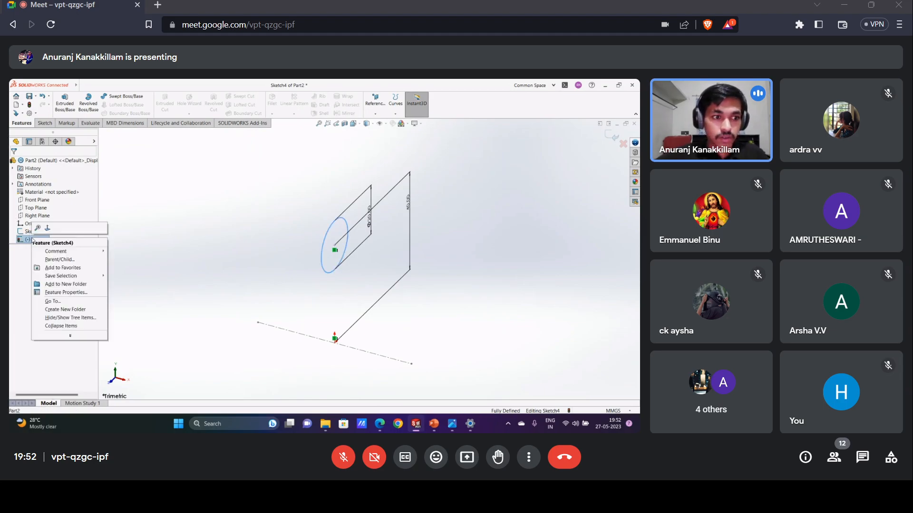
{"action": "left_click", "coordinate": [146, 235]}
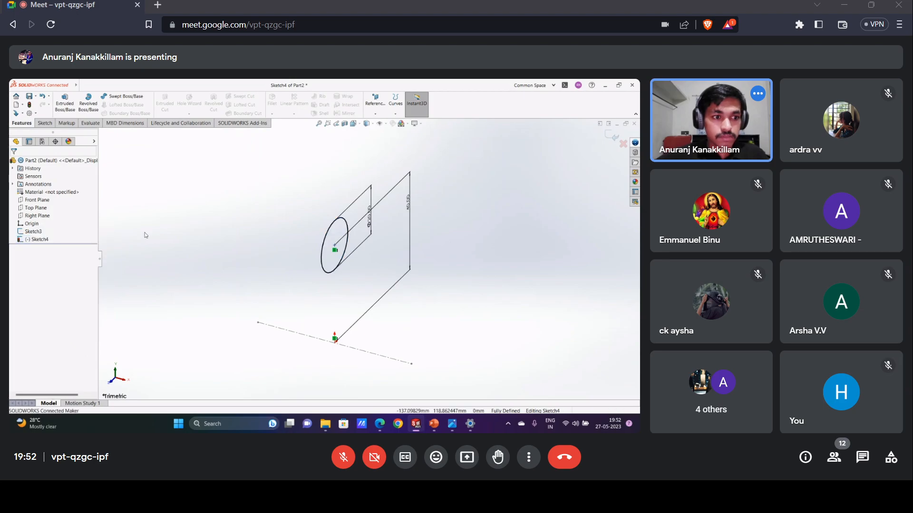
Exit the sketch and delete the circle sketch on the Right Plane, keeping the centreline sketch.
{"action": "left_click", "coordinate": [611, 137]}
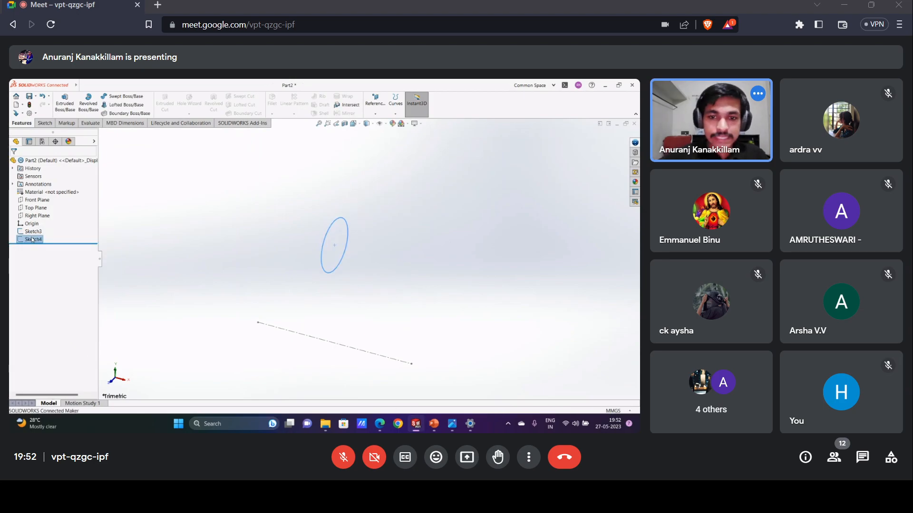
{"action": "left_click", "coordinate": [32, 240]}
{"action": "left_click", "coordinate": [22, 242]}
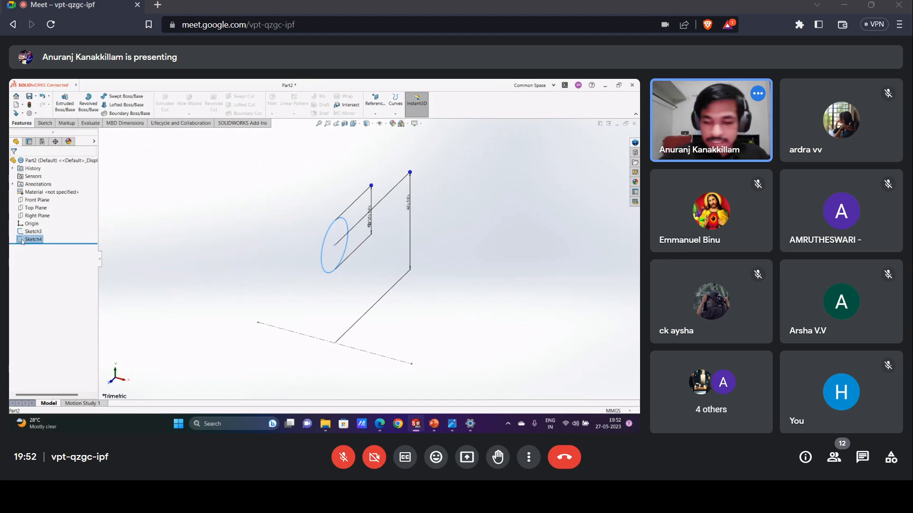
{"action": "key", "text": "Delete"}
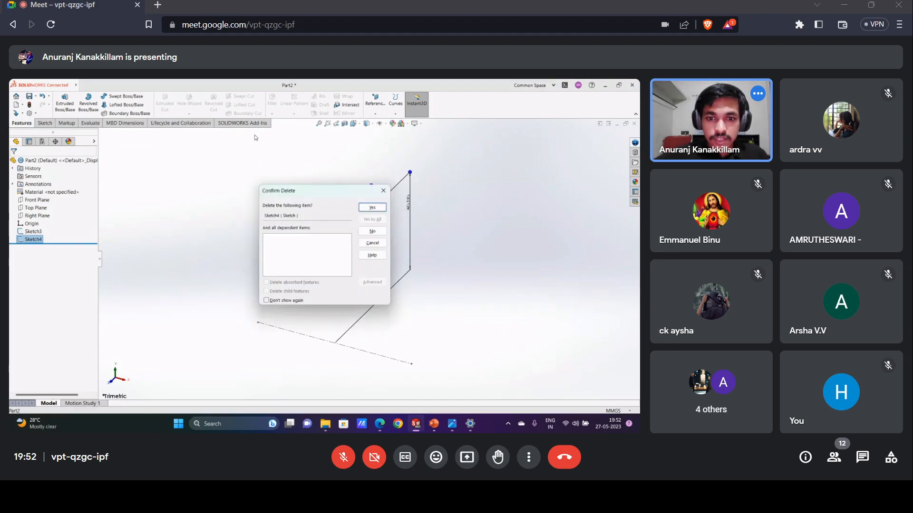
{"action": "key", "text": "Return"}
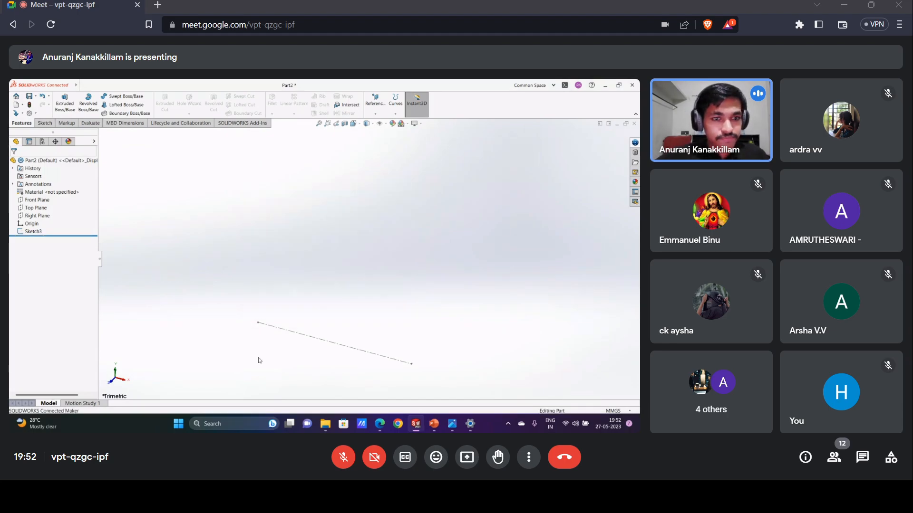
Sketch a circle about 8.3 mm in diameter directly above the origin on the Front Plane.
{"action": "left_click", "coordinate": [39, 200]}
{"action": "left_click", "coordinate": [43, 185]}
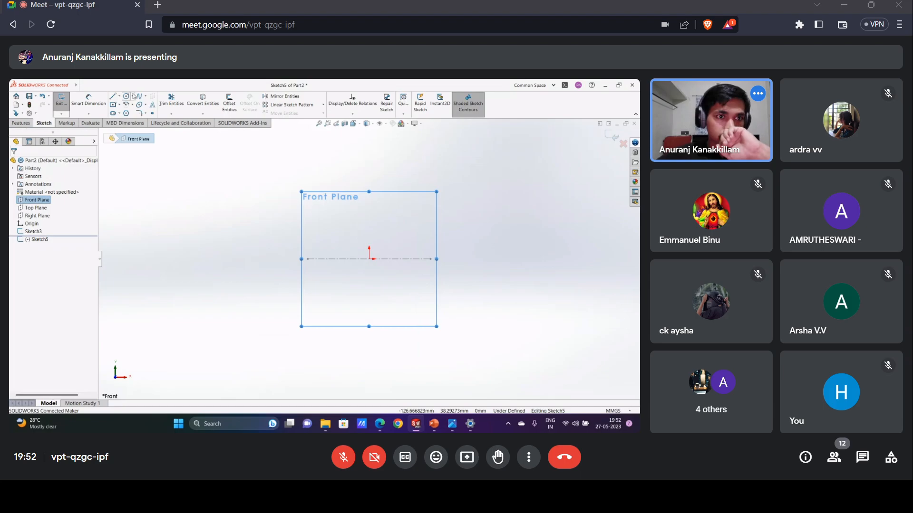
{"action": "left_click", "coordinate": [127, 96]}
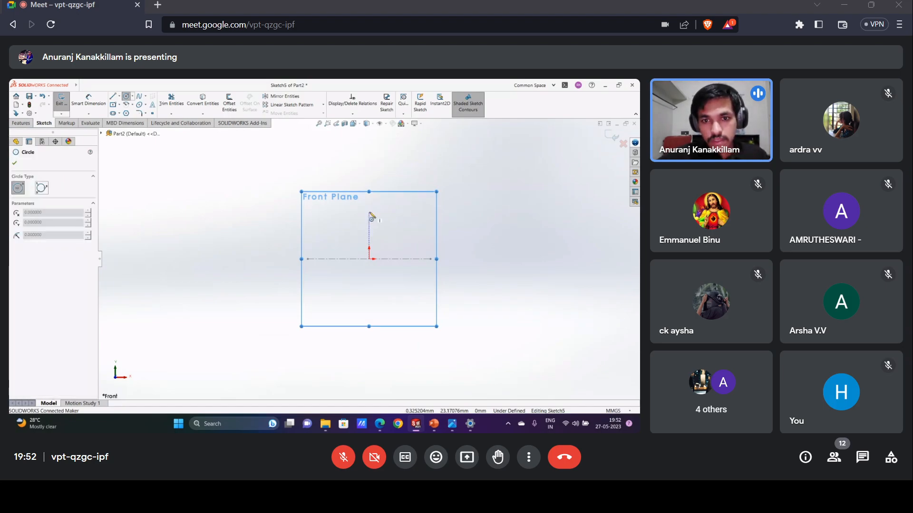
{"action": "left_click_drag", "start_coordinate": [368, 212], "coordinate": [363, 217]}
Dimension the circle's diameter to 10 mm.
{"action": "left_click", "coordinate": [89, 102]}
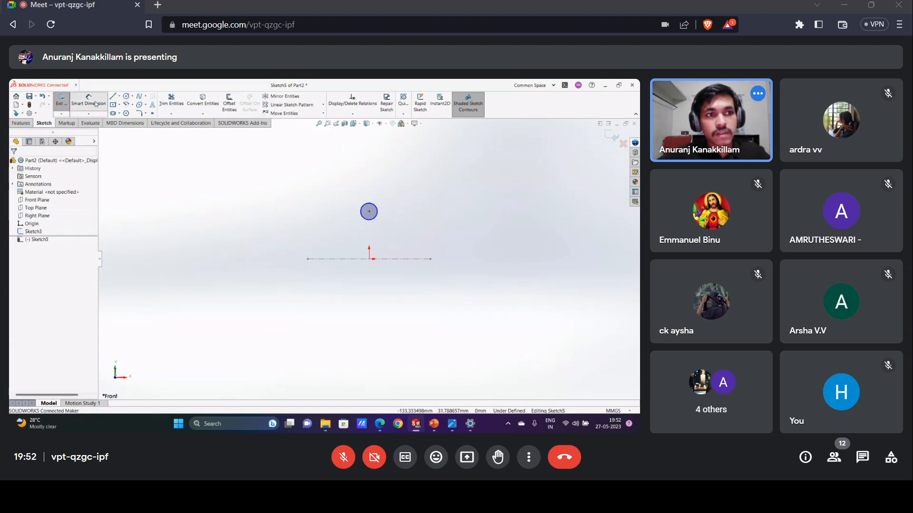
{"action": "left_click", "coordinate": [377, 208]}
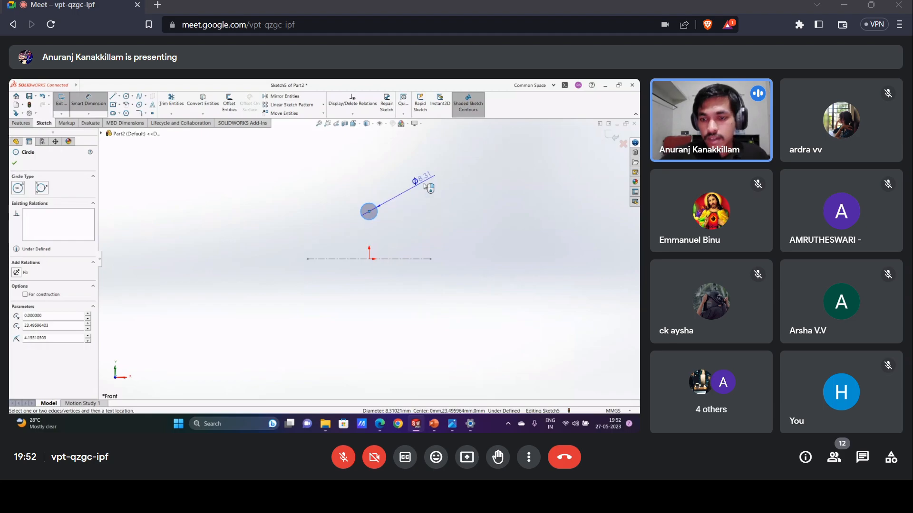
{"action": "left_click", "coordinate": [427, 188]}
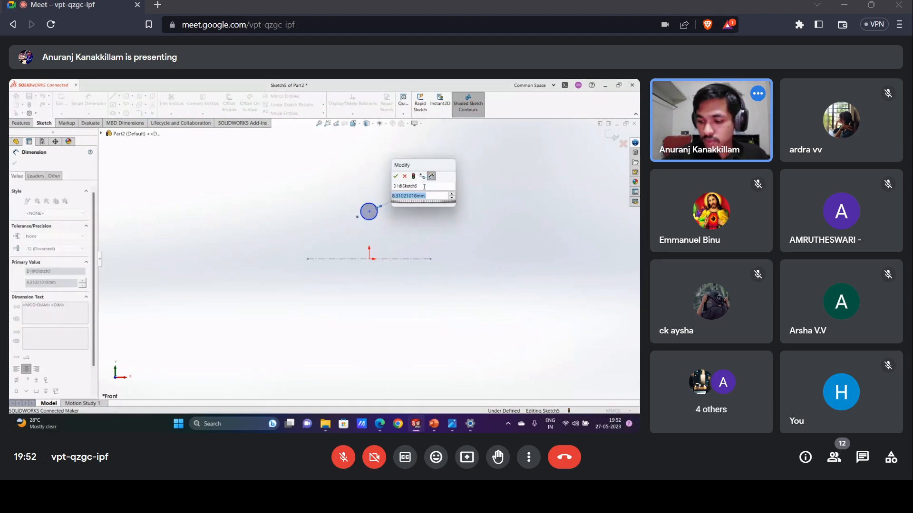
{"action": "type", "text": "10"}
{"action": "key", "text": "Return"}
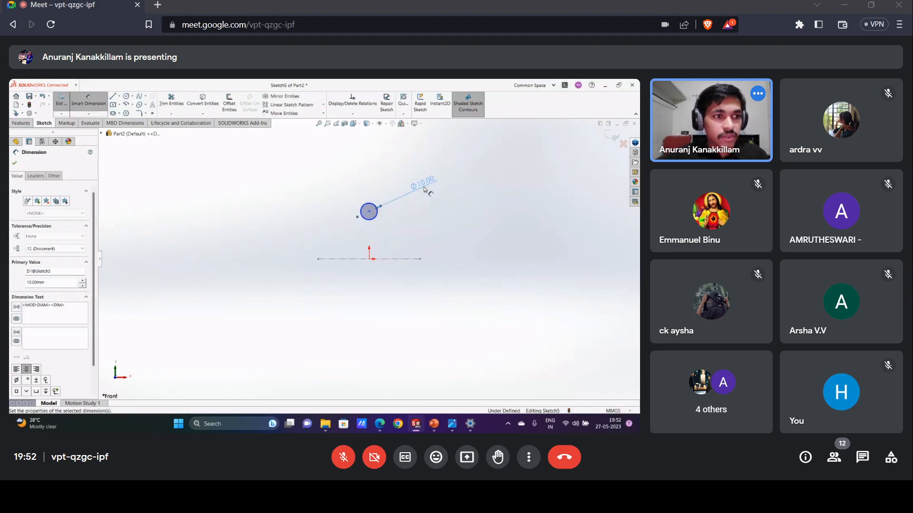
Dimension the distance from the circle's centre to the origin as 40 mm on the Front Plane sketch.
{"action": "left_click", "coordinate": [369, 212]}
{"action": "left_click", "coordinate": [369, 259]}
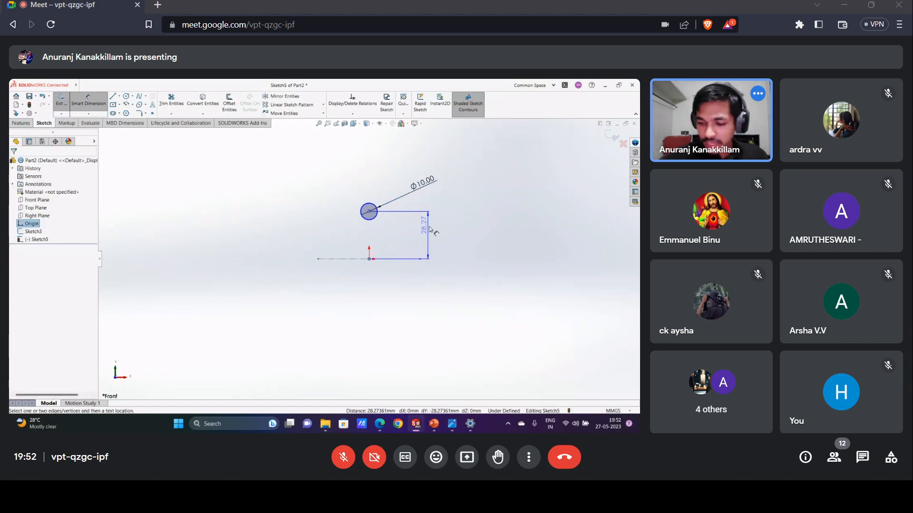
{"action": "left_click", "coordinate": [433, 231]}
{"action": "type", "text": "40"}
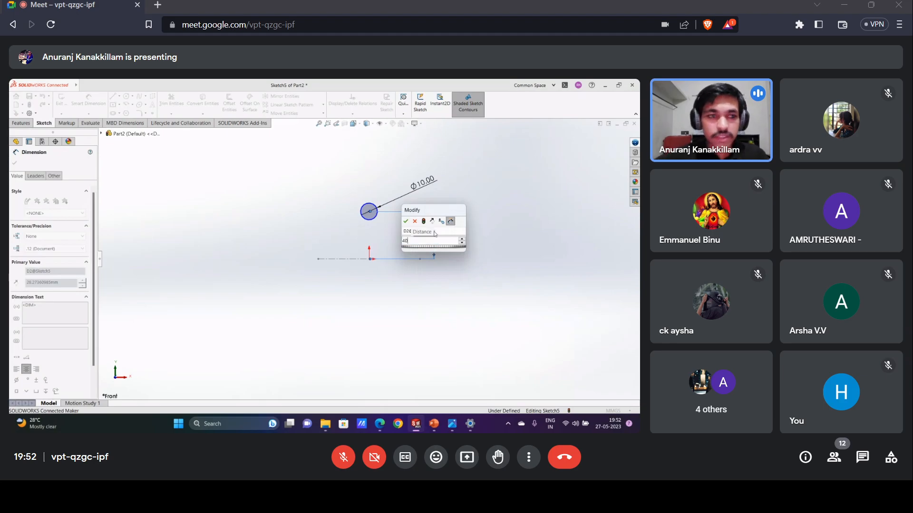
{"action": "key", "text": "Return"}
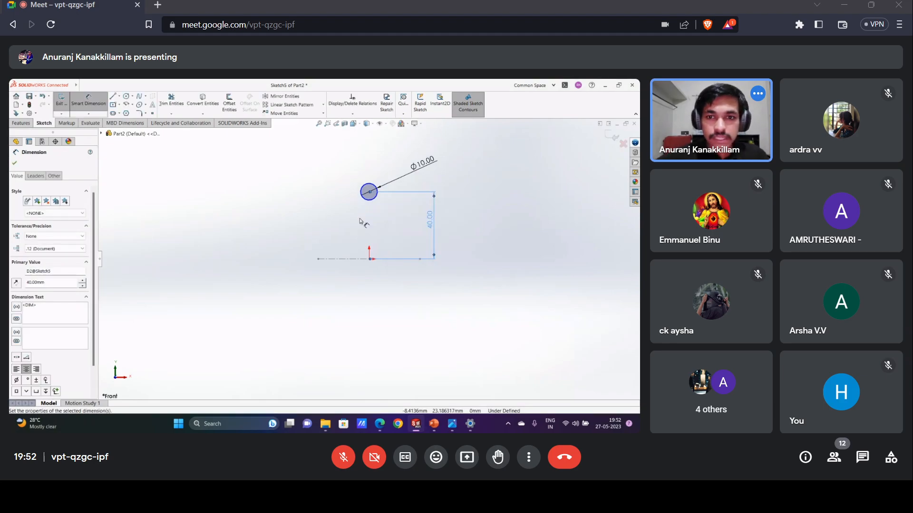
Align the circle's centre with the origin using a Vertical relation.
{"action": "left_click", "coordinate": [13, 162]}
{"action": "left_click", "coordinate": [369, 259]}
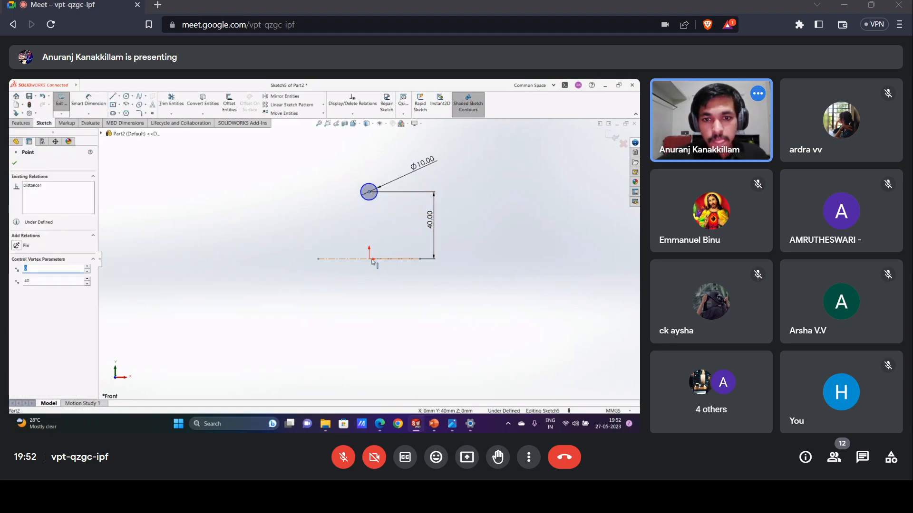
{"action": "left_click", "coordinate": [370, 192], "text": "ctrl"}
{"action": "left_click", "coordinate": [17, 289]}
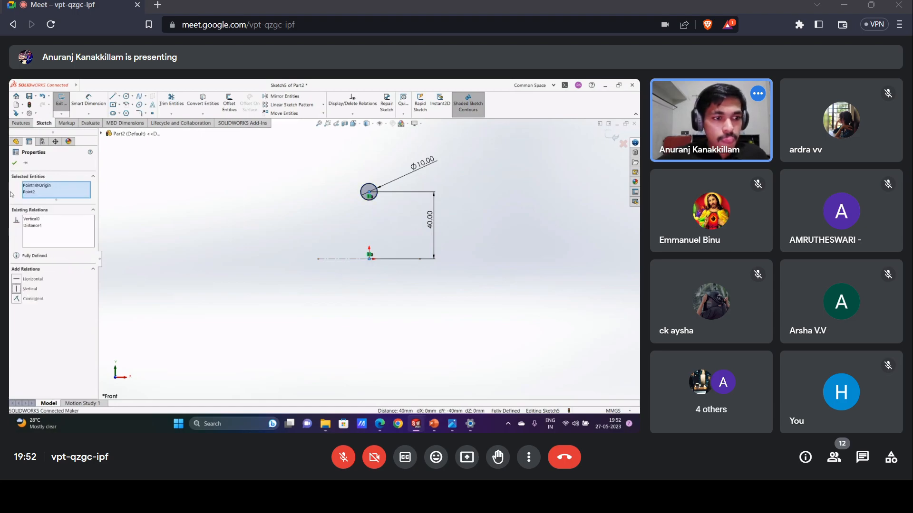
{"action": "left_click", "coordinate": [14, 162]}
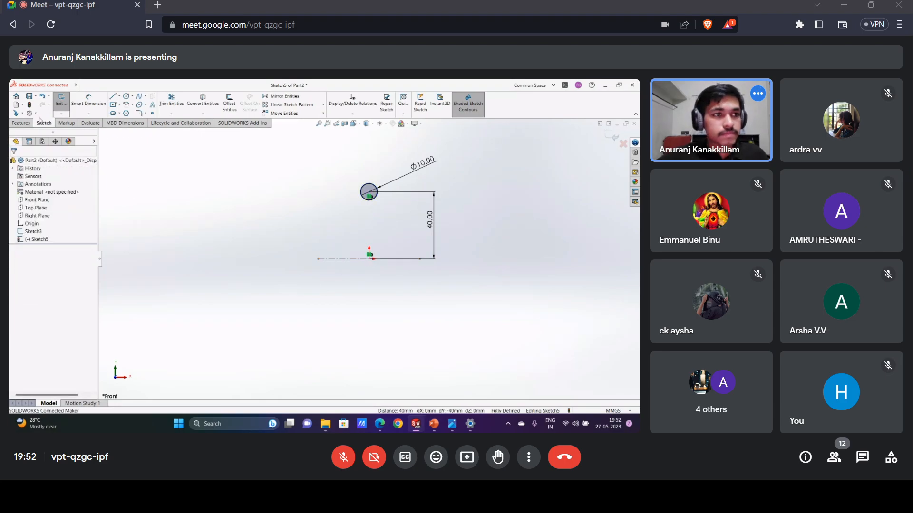
Try a 360° Blind Revolve of the circle's region about the horizontal centreline.
{"action": "left_click", "coordinate": [21, 123]}
{"action": "left_click", "coordinate": [89, 103]}
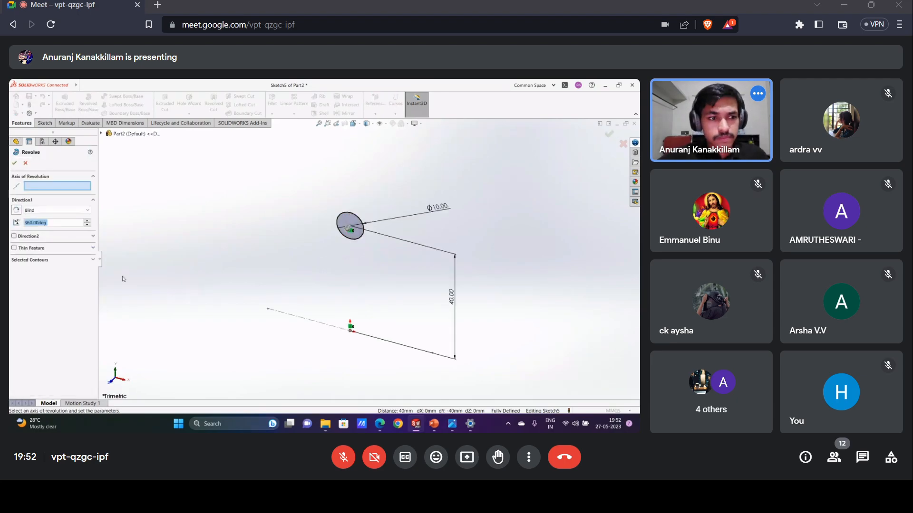
{"action": "left_click", "coordinate": [56, 260]}
{"action": "left_click", "coordinate": [351, 227]}
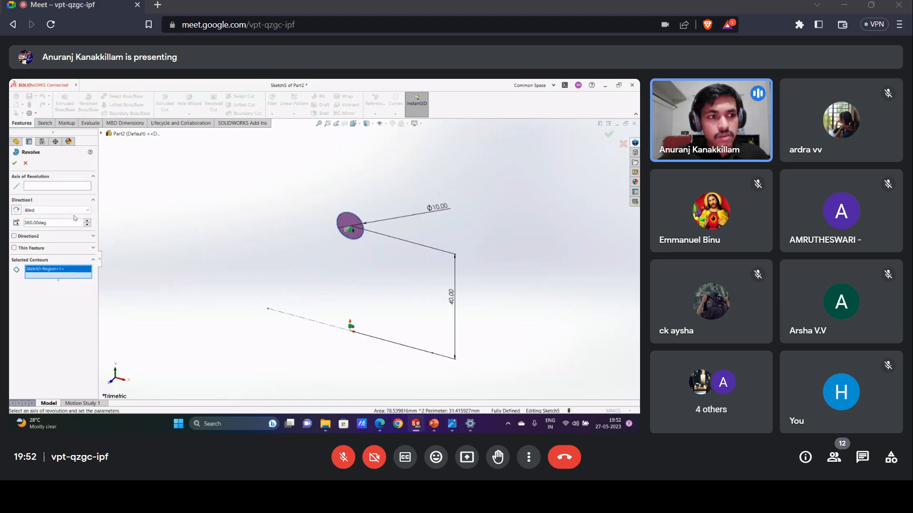
{"action": "left_click", "coordinate": [337, 329]}
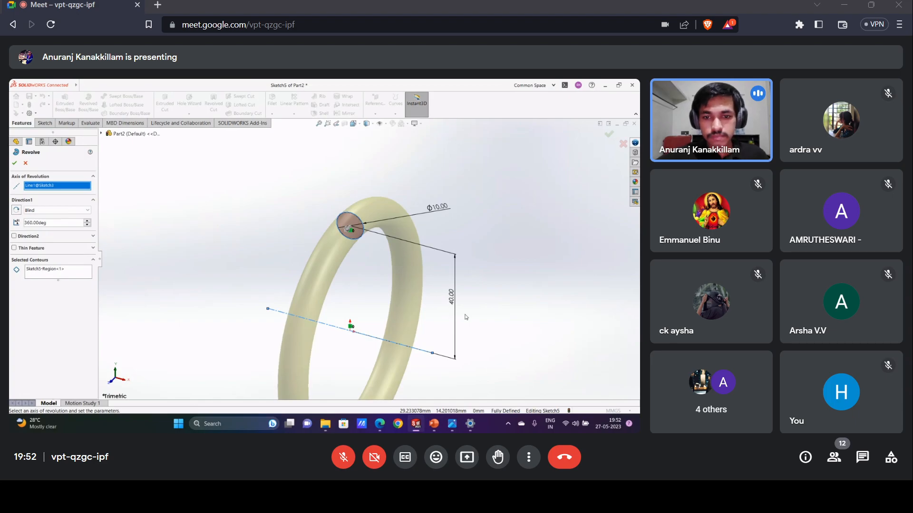
{"action": "middle_click_drag", "start_coordinate": [465, 317], "coordinate": [348, 327]}
{"action": "scroll", "coordinate": [347, 319], "scroll_direction": "up", "scroll_amount": 3}
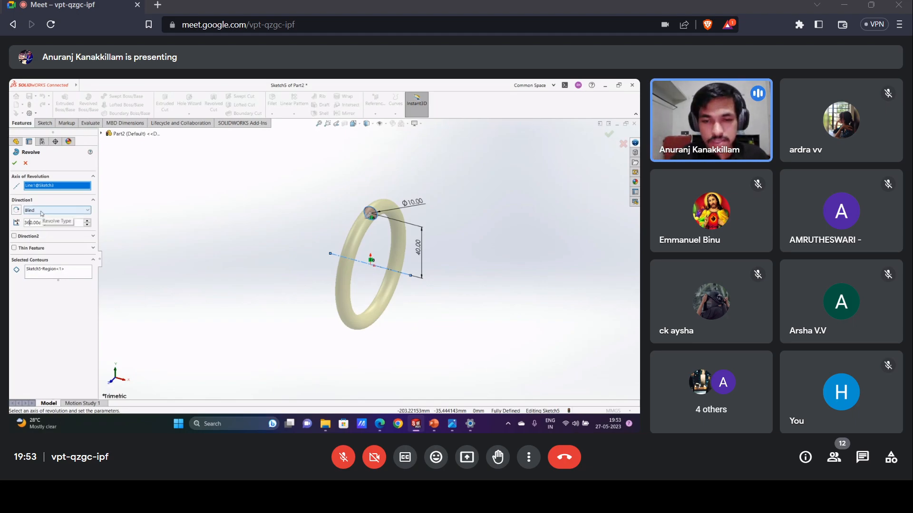
Set the revolve's angle to 180° and its type to Mid Plane.
{"action": "double_click", "coordinate": [36, 222]}
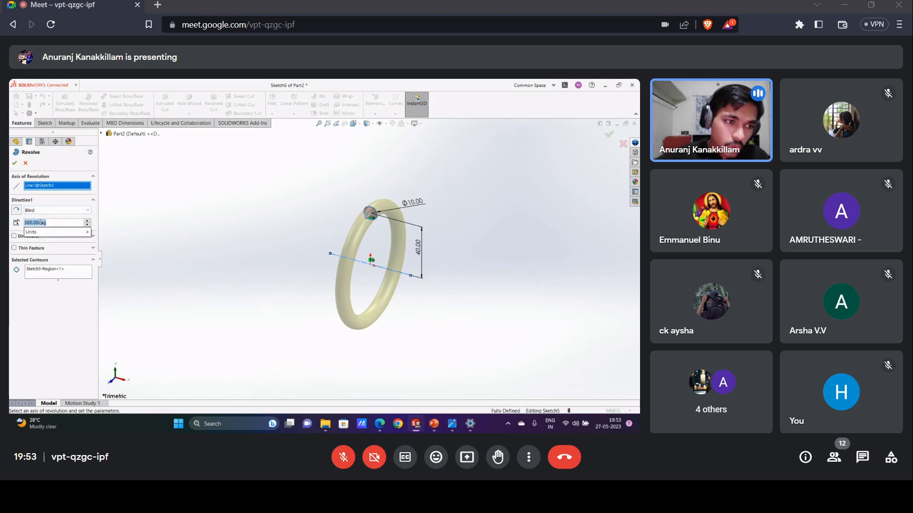
{"action": "type", "text": "18"}
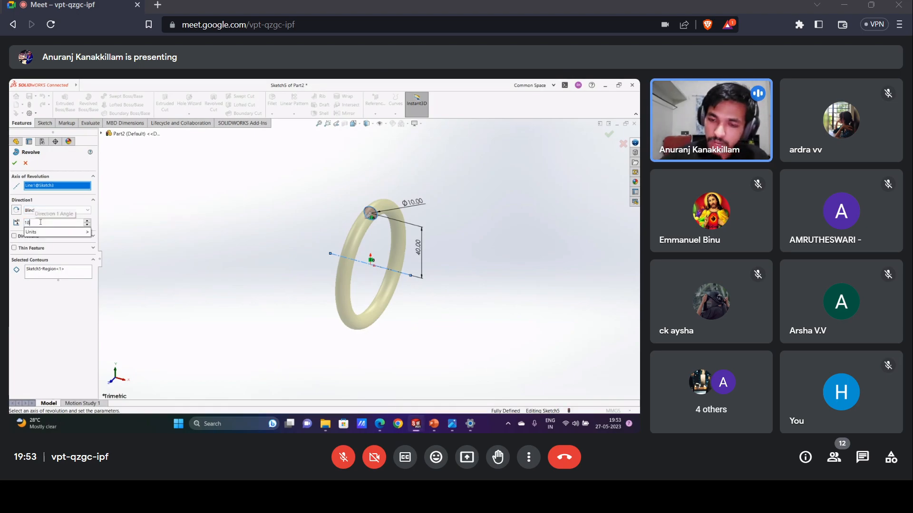
{"action": "type", "text": "0"}
{"action": "key", "text": "Return"}
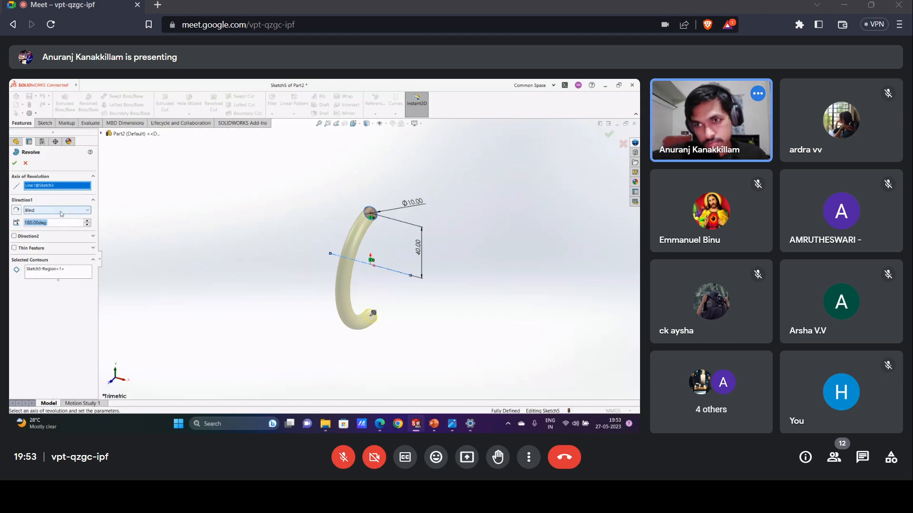
{"action": "left_click", "coordinate": [61, 214]}
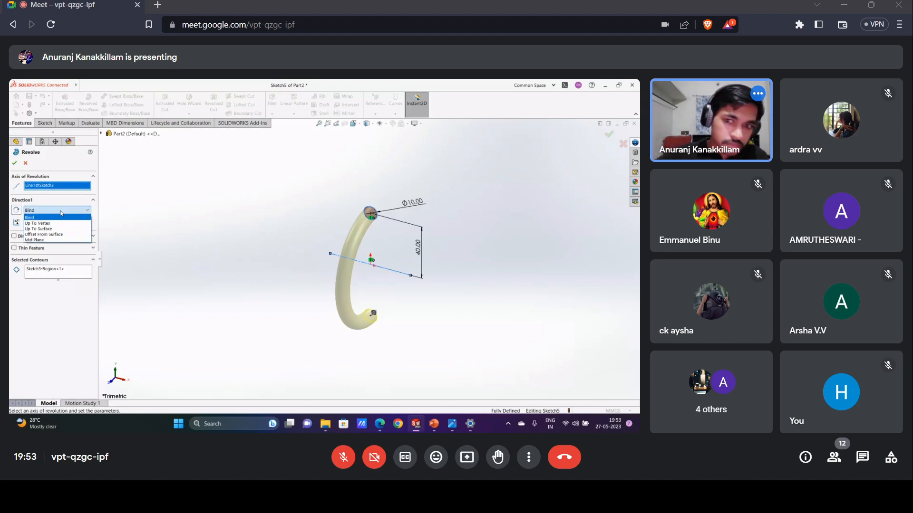
{"action": "left_click", "coordinate": [60, 240]}
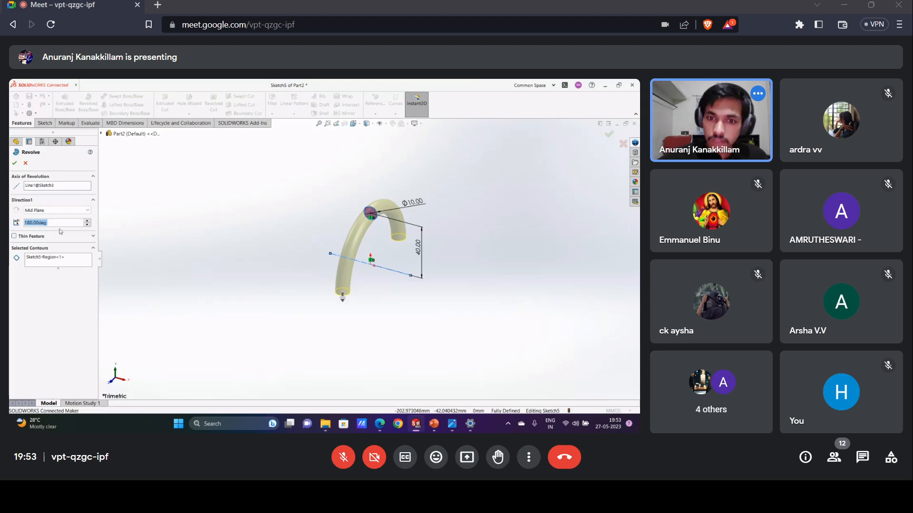
Try Mid Plane revolve angles of 270° and 97°, and cancel the Revolve.
{"action": "right_click", "coordinate": [32, 222]}
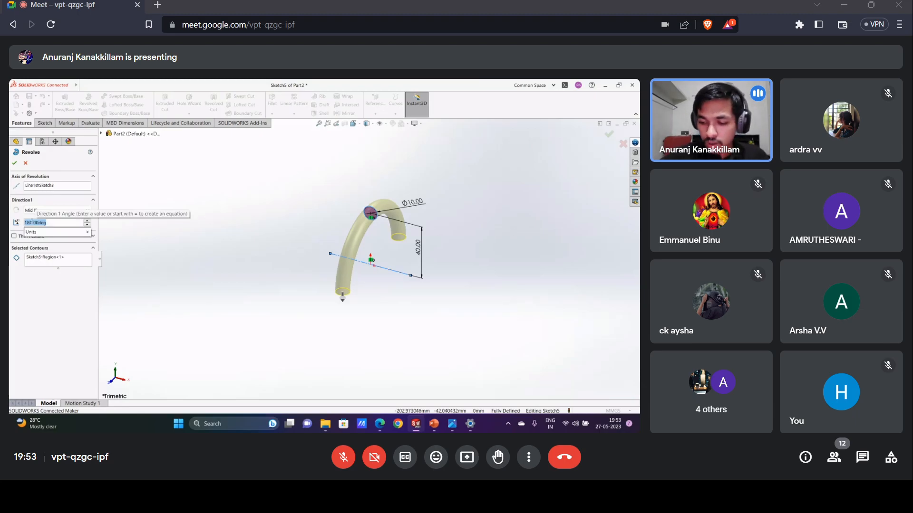
{"action": "type", "text": "270"}
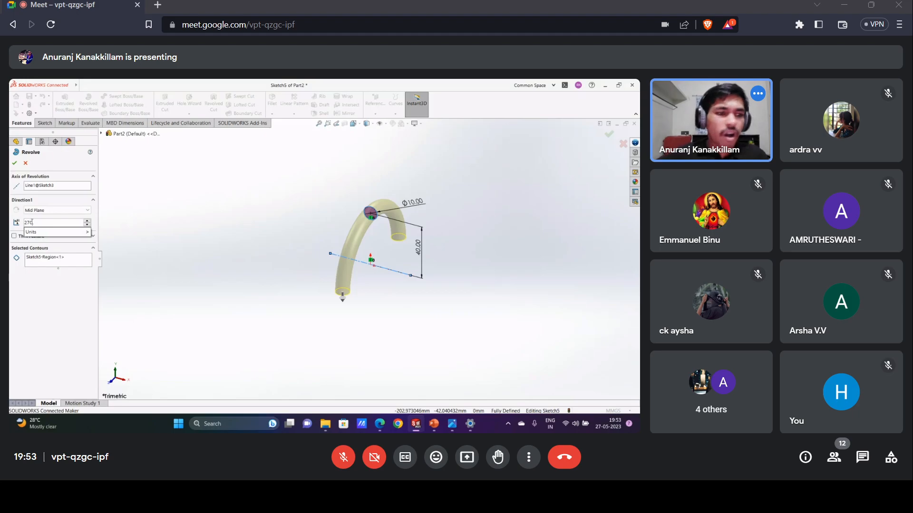
{"action": "key", "text": "Return"}
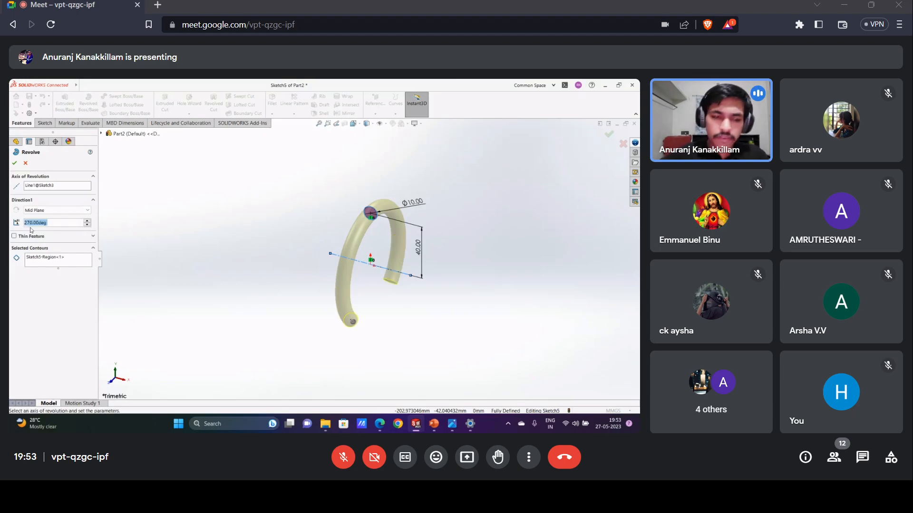
{"action": "type", "text": "97"}
{"action": "key", "text": "Return"}
{"action": "middle_click_drag", "start_coordinate": [322, 208], "coordinate": [298, 202]}
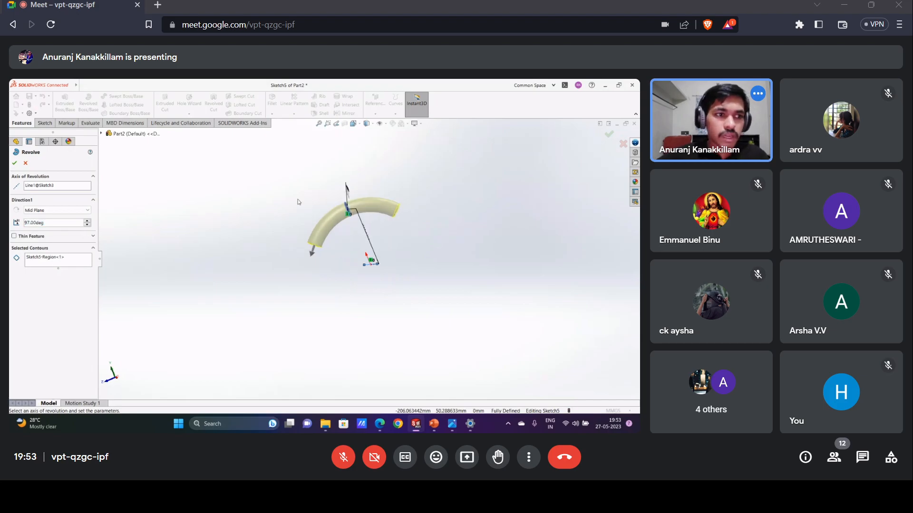
{"action": "left_click", "coordinate": [26, 163]}
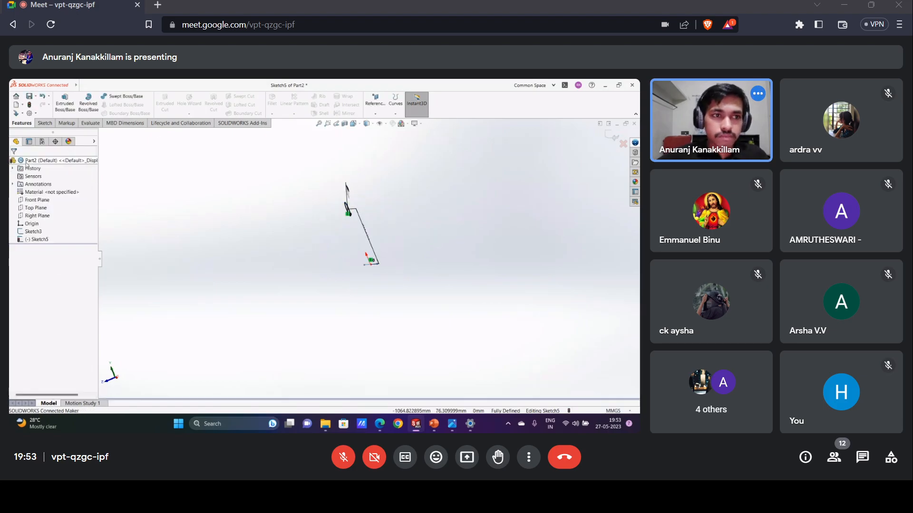
Exit the circle sketch, minimize its part window and restore the Part1 bracket model.
{"action": "middle_click_drag", "start_coordinate": [209, 185], "coordinate": [243, 193]}
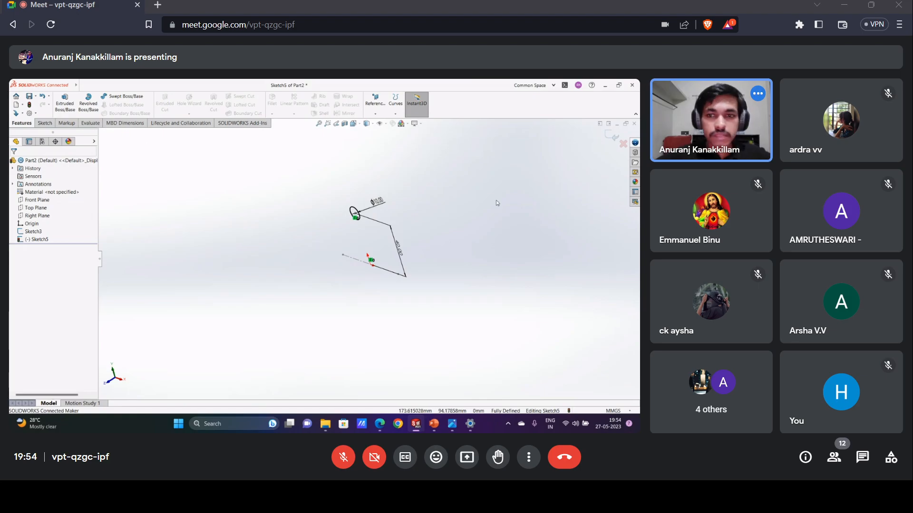
{"action": "left_click", "coordinate": [613, 136]}
{"action": "left_click", "coordinate": [617, 124]}
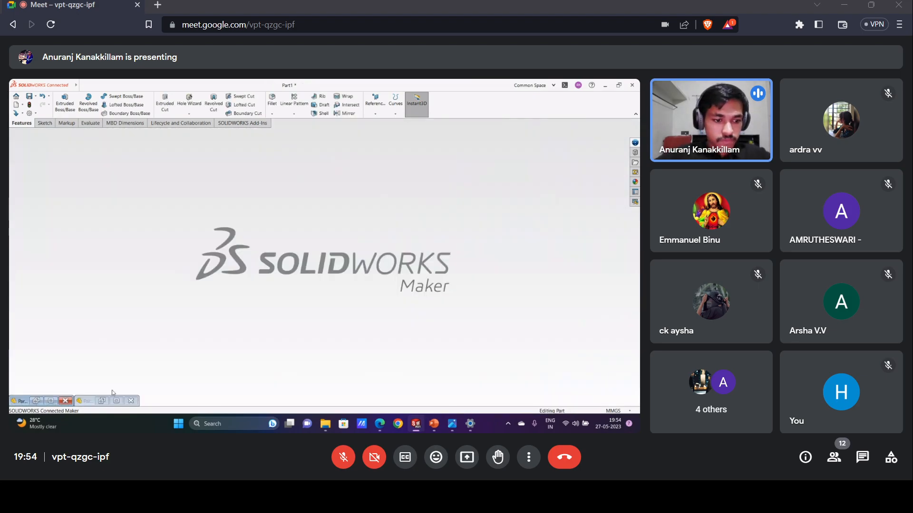
{"action": "left_click", "coordinate": [51, 401]}
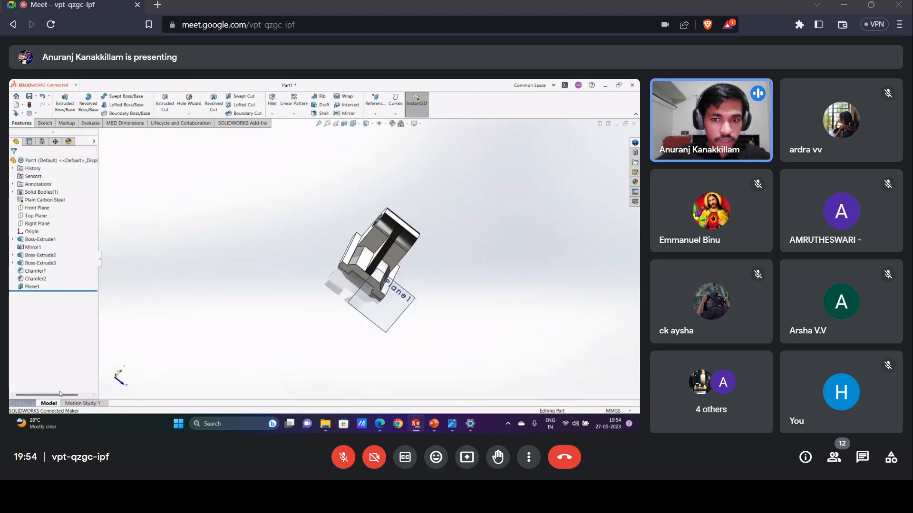
Delete the Plane1 reference plane from the bracket part.
{"action": "scroll", "coordinate": [411, 271], "scroll_direction": "down", "scroll_amount": 2}
{"action": "middle_click_drag", "start_coordinate": [411, 271], "coordinate": [313, 283]}
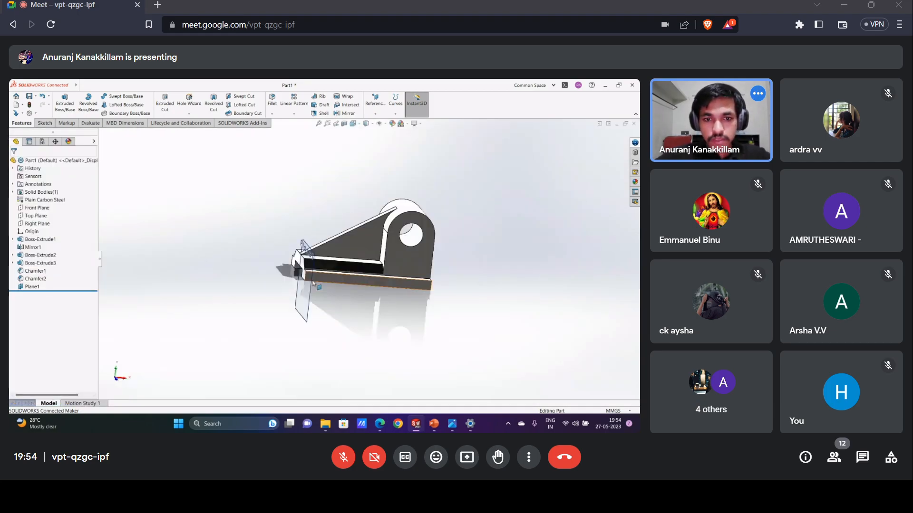
{"action": "left_click", "coordinate": [313, 284]}
{"action": "key", "text": "Delete"}
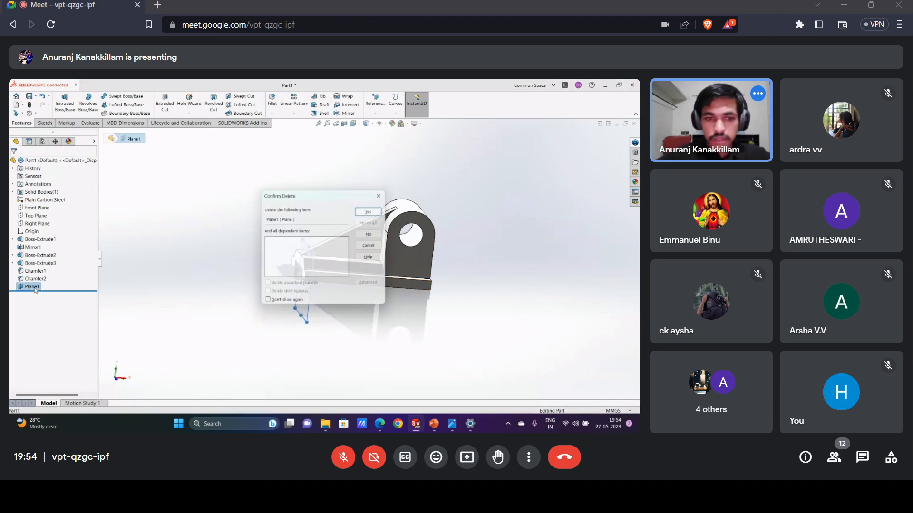
{"action": "left_click", "coordinate": [373, 207]}
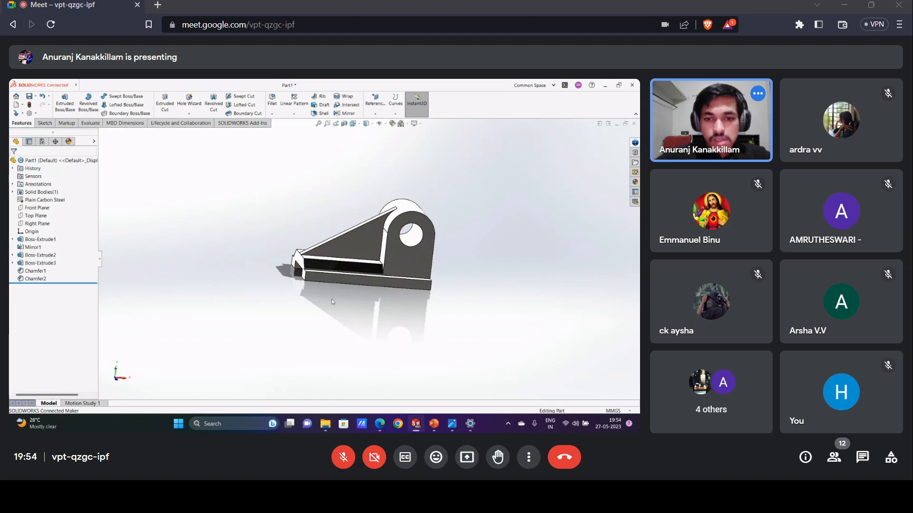
Save the bracket part to this PC as Base2 in the Session folder under Documents.
{"action": "scroll", "coordinate": [362, 237], "scroll_direction": "up", "scroll_amount": 2}
{"action": "scroll", "coordinate": [363, 237], "scroll_direction": "down", "scroll_amount": 2}
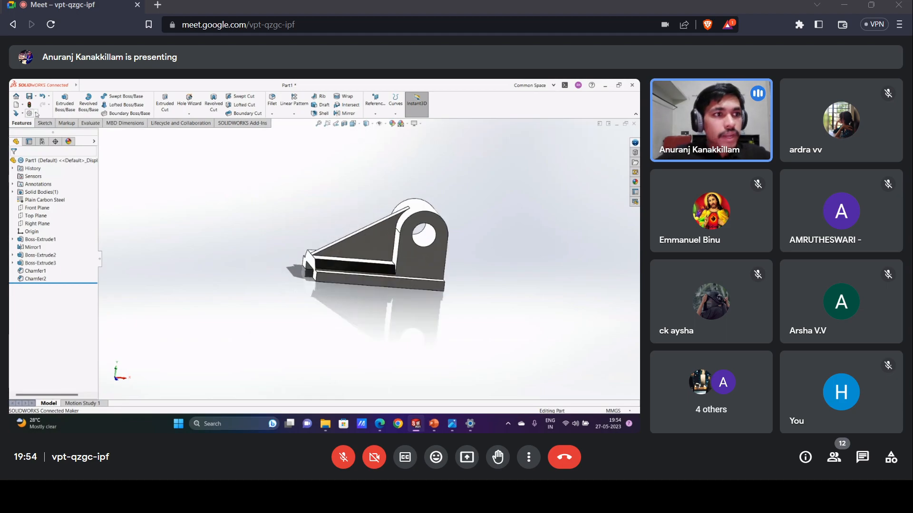
{"action": "left_click", "coordinate": [36, 96]}
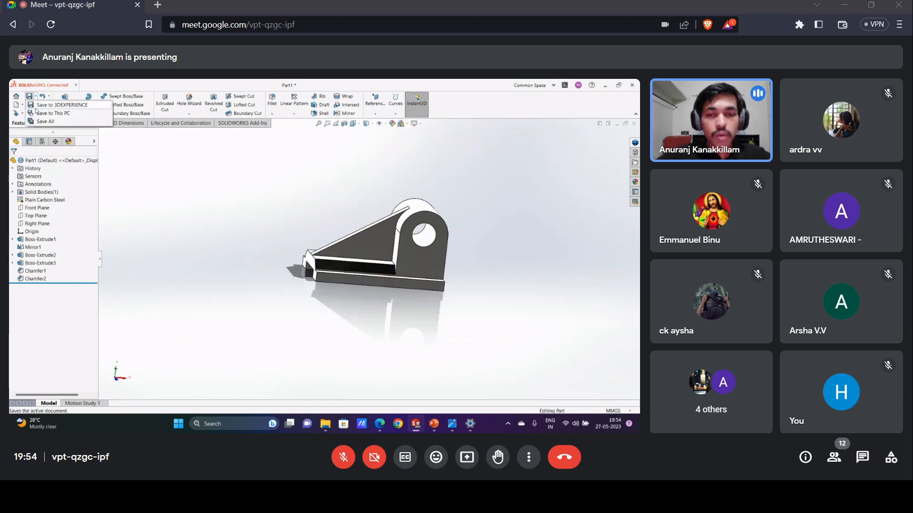
{"action": "left_click", "coordinate": [37, 114]}
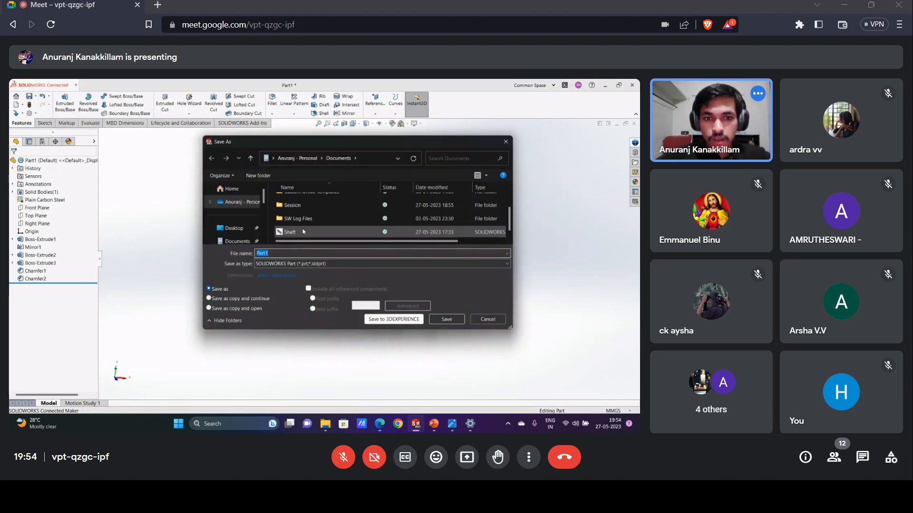
{"action": "double_click", "coordinate": [292, 205]}
{"action": "double_click", "coordinate": [284, 253]}
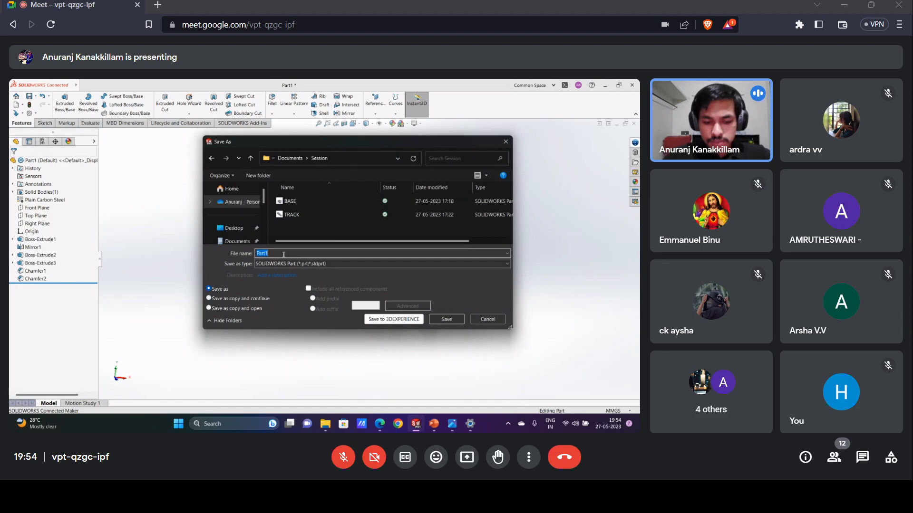
{"action": "type", "text": "Base2"}
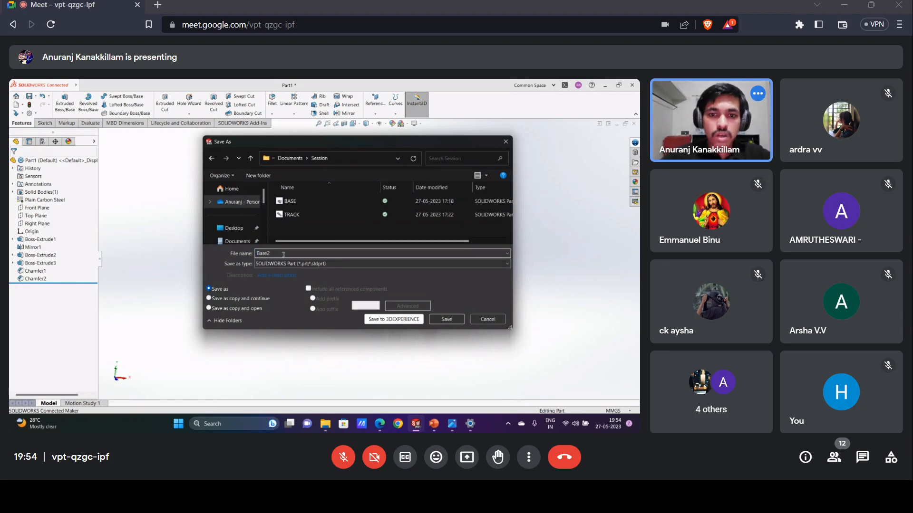
{"action": "key", "text": "Return"}
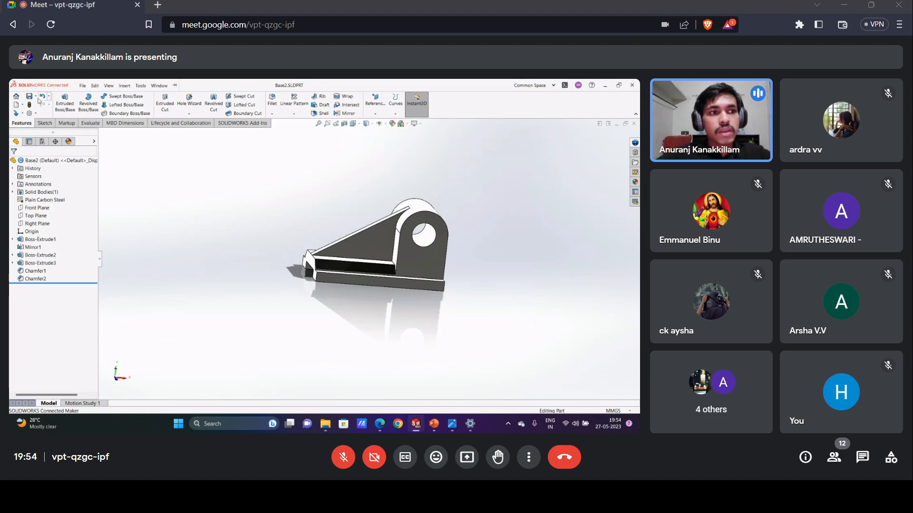
Examine the file formats available for saving the Base2 part.
{"action": "left_click", "coordinate": [36, 96]}
{"action": "left_click", "coordinate": [34, 113]}
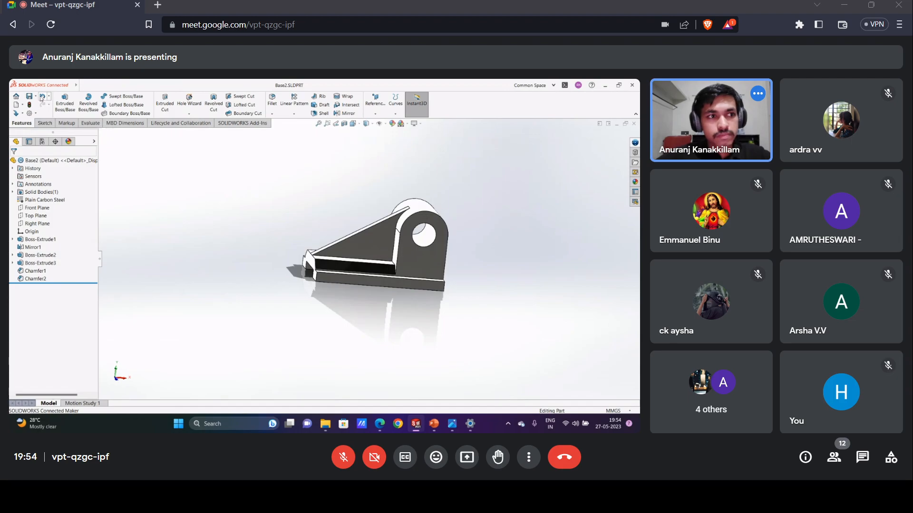
{"action": "left_click", "coordinate": [35, 96]}
{"action": "left_click", "coordinate": [49, 122]}
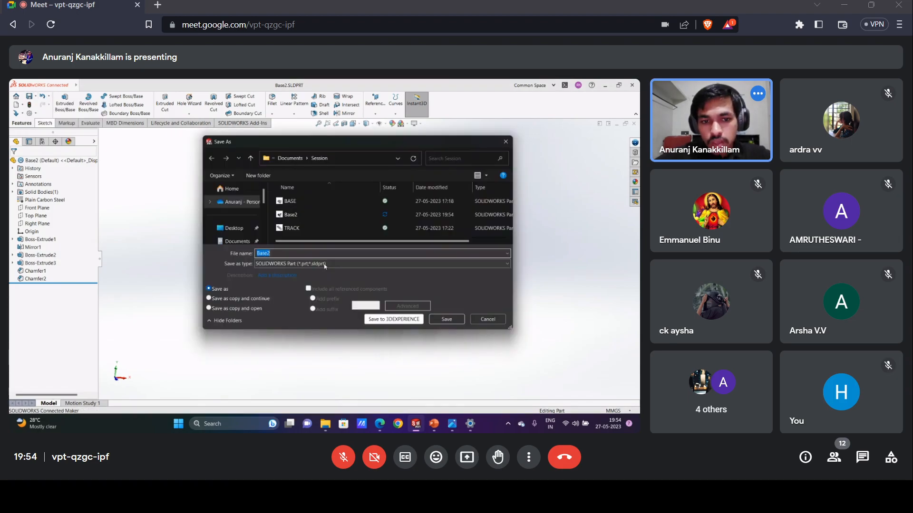
{"action": "left_click", "coordinate": [307, 265]}
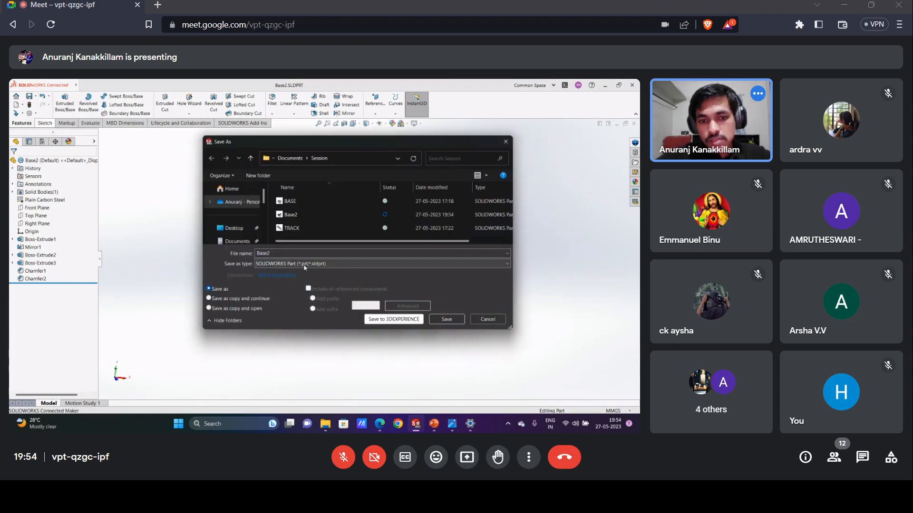
{"action": "left_click", "coordinate": [289, 265]}
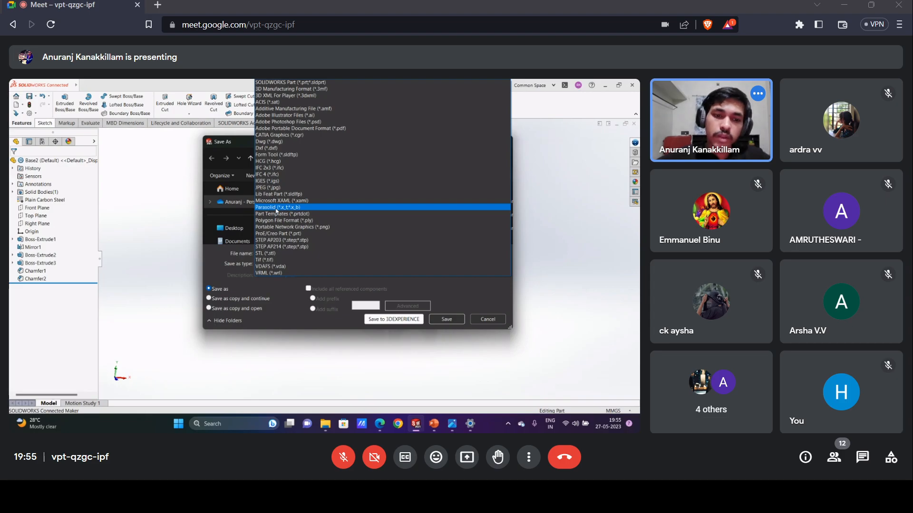
{"action": "left_click", "coordinate": [226, 269]}
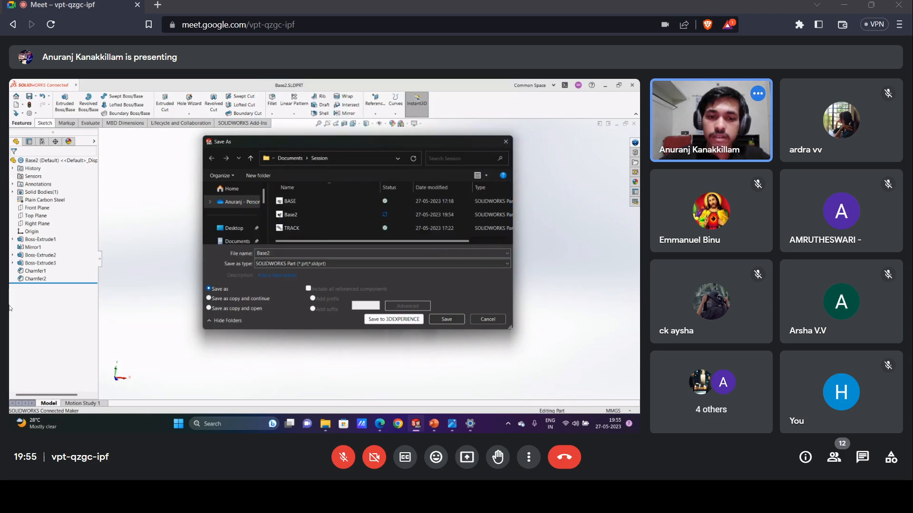
{"action": "left_click", "coordinate": [265, 264]}
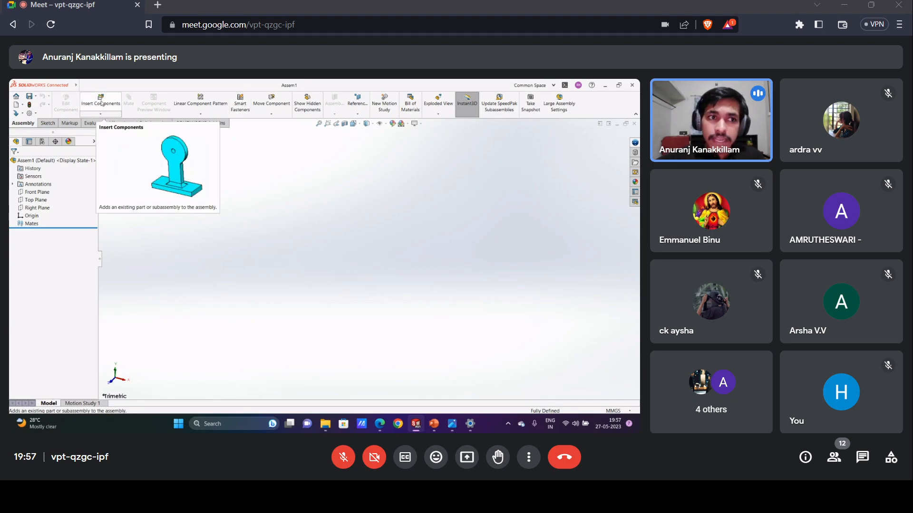
Browse the Session folder for a component to insert into the assembly, and bring up the 3D - 1.jpg reference drawing.
{"action": "left_click", "coordinate": [101, 102]}
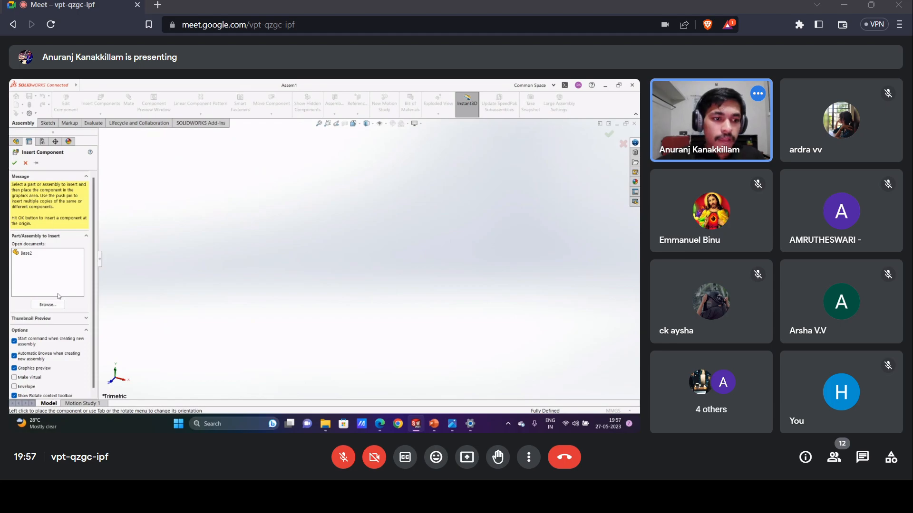
{"action": "left_click", "coordinate": [47, 305]}
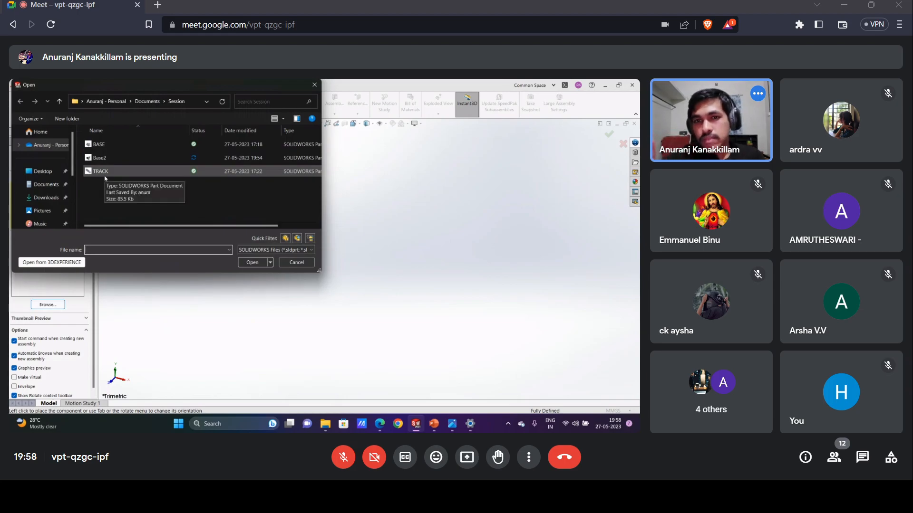
{"action": "left_click", "coordinate": [455, 429]}
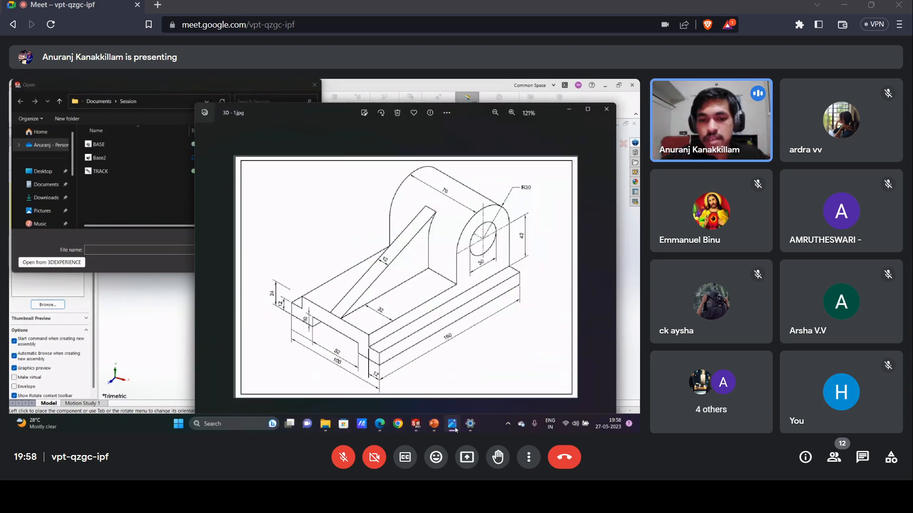
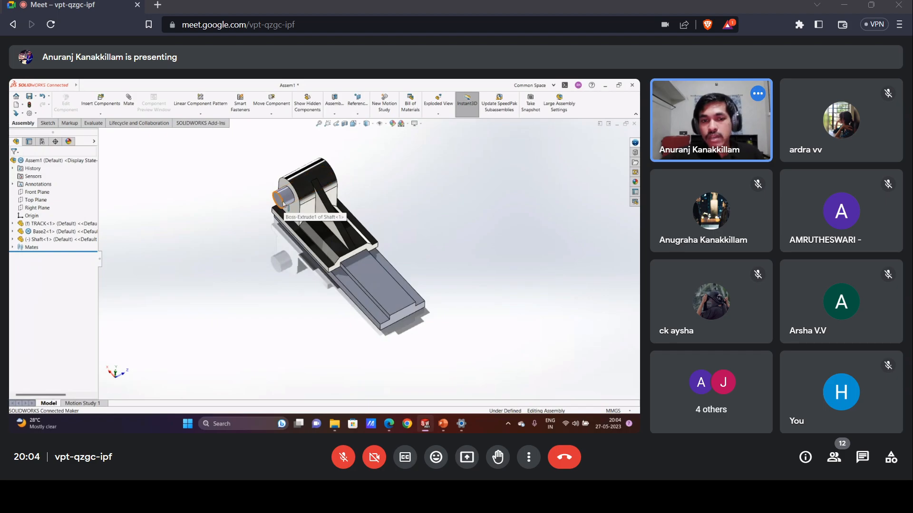
Try to mate the shaft's circular end edge with Base2's end face, cancel the mate and reposition the shaft in its bore.
{"action": "left_click", "coordinate": [287, 201]}
{"action": "left_click_drag", "start_coordinate": [288, 201], "coordinate": [291, 199]}
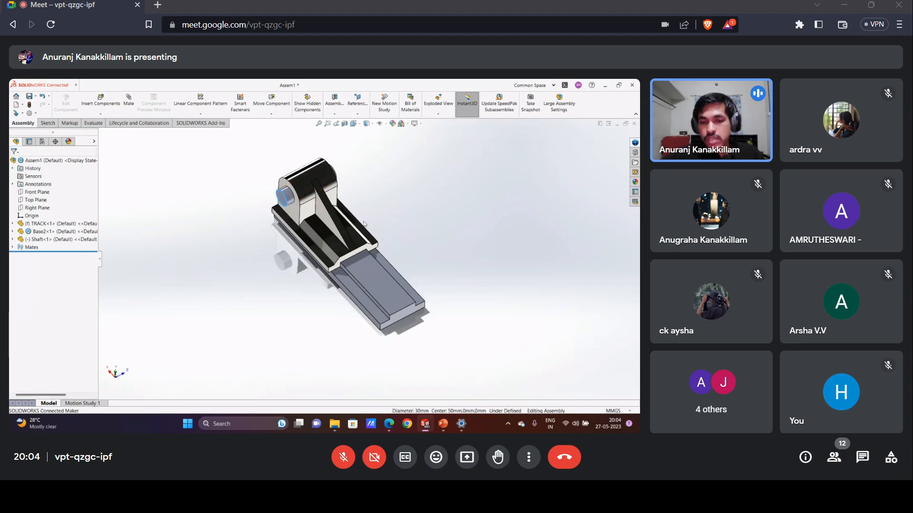
{"action": "left_click", "coordinate": [129, 102]}
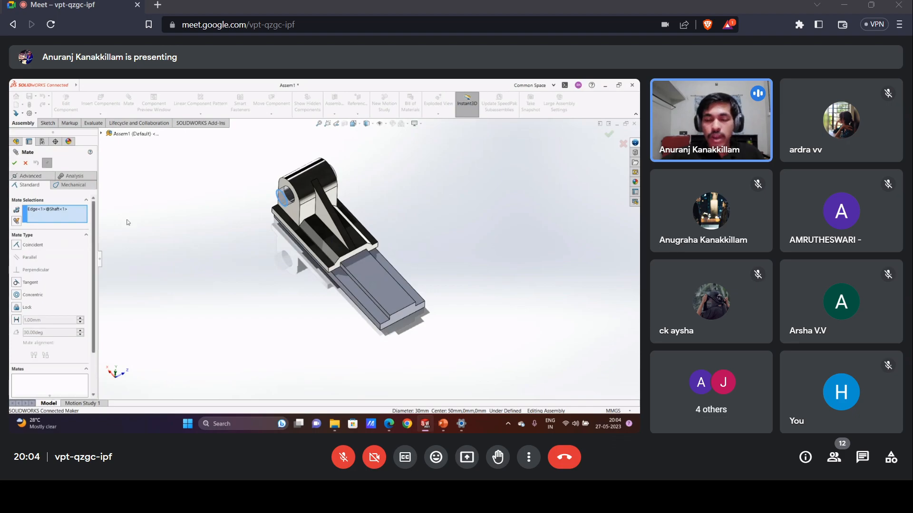
{"action": "scroll", "coordinate": [324, 211], "scroll_direction": "down", "scroll_amount": 3}
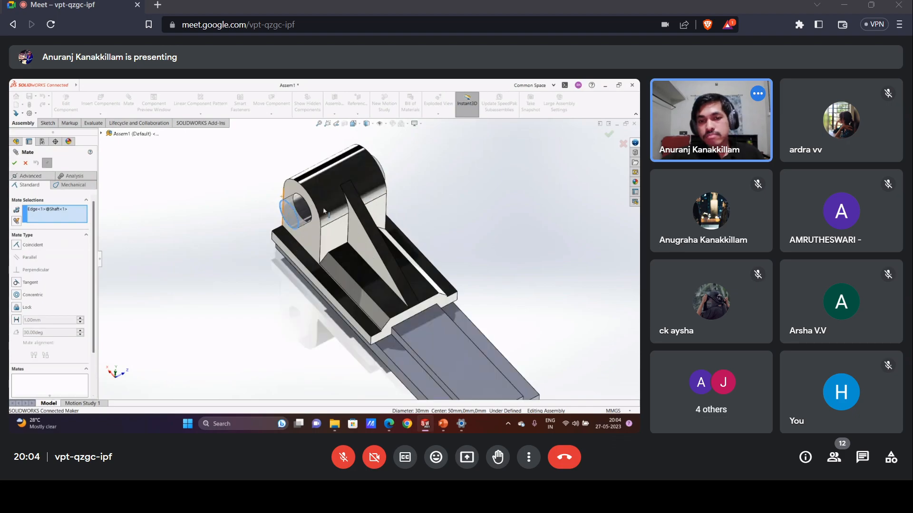
{"action": "scroll", "coordinate": [325, 211], "scroll_direction": "up", "scroll_amount": 2}
{"action": "scroll", "coordinate": [348, 229], "scroll_direction": "down", "scroll_amount": 2}
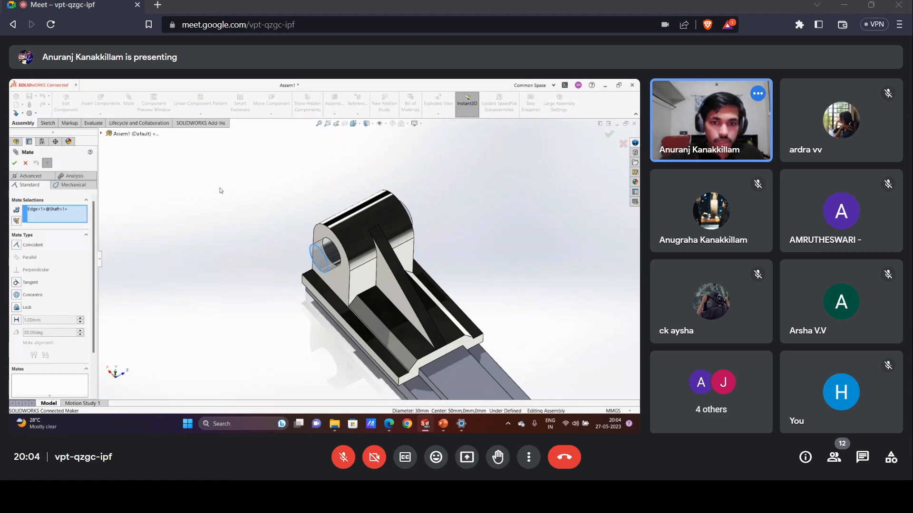
{"action": "left_click", "coordinate": [323, 236]}
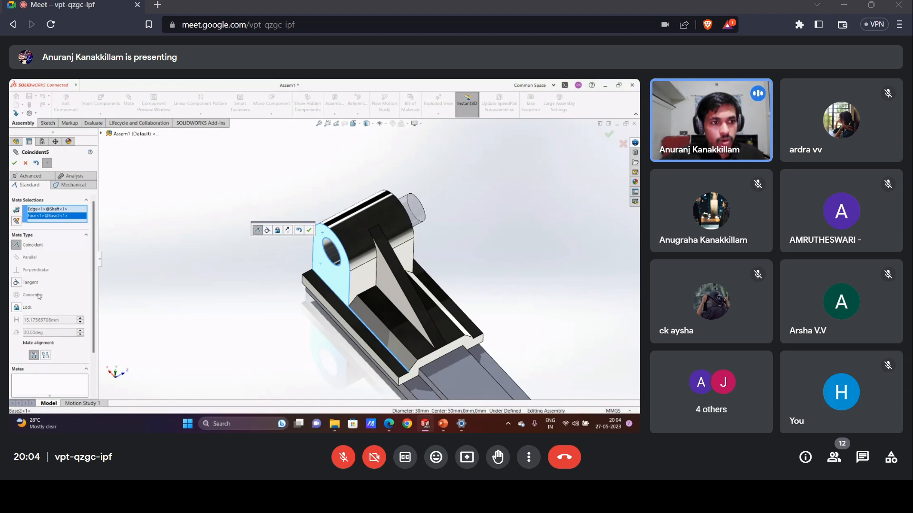
{"action": "left_click", "coordinate": [26, 163]}
{"action": "left_click_drag", "start_coordinate": [321, 259], "coordinate": [329, 250]}
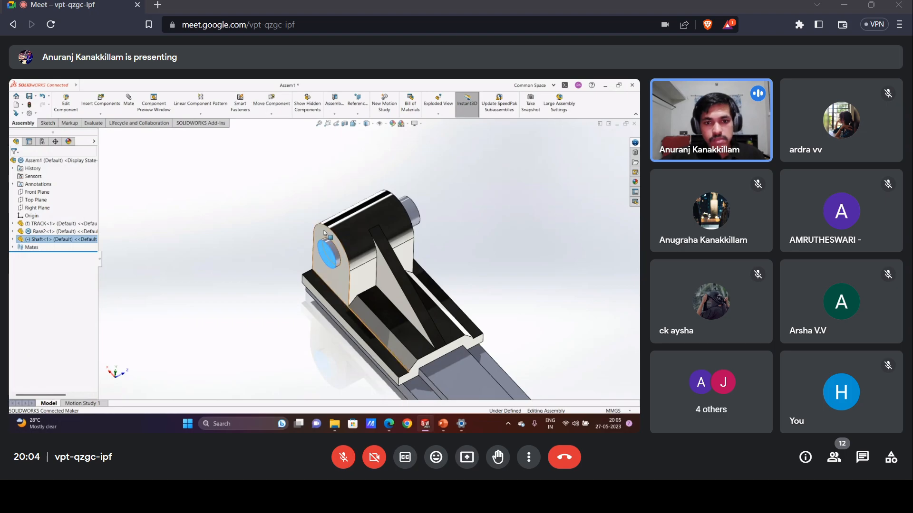
{"action": "left_click", "coordinate": [325, 233]}
{"action": "left_click", "coordinate": [138, 106]}
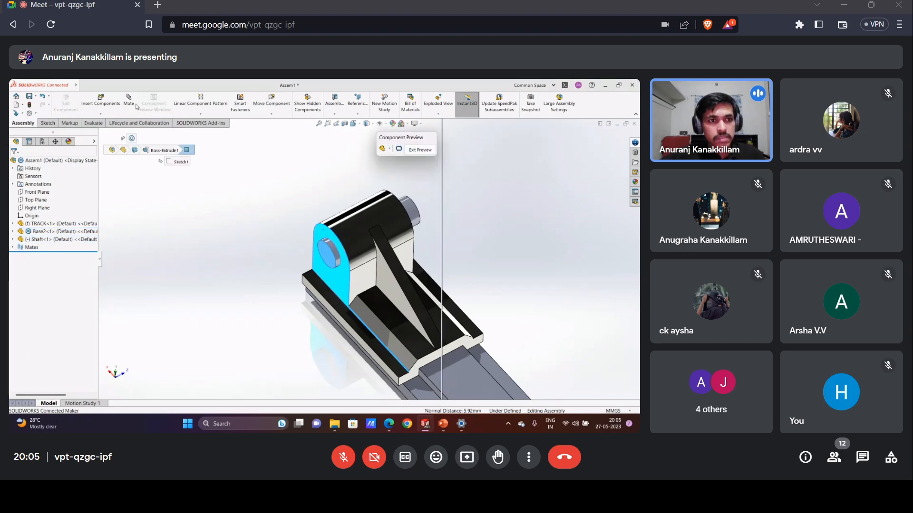
{"action": "left_click", "coordinate": [633, 122]}
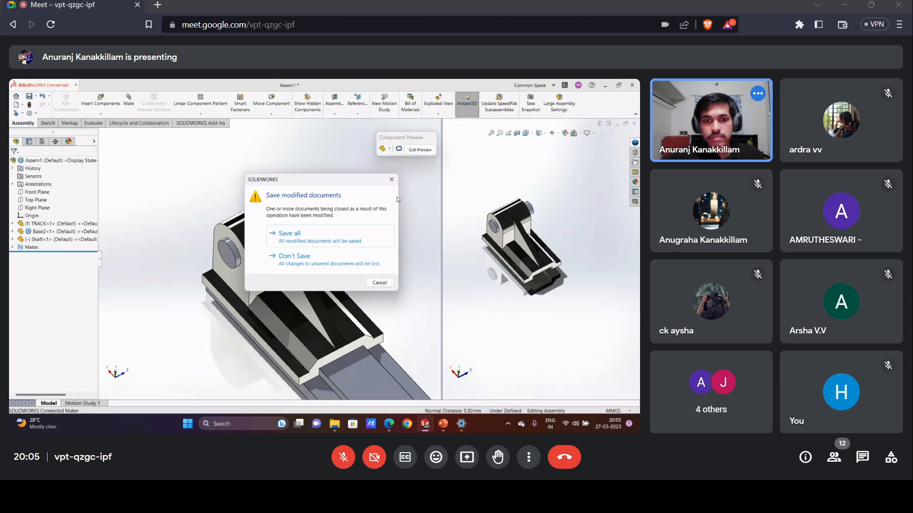
{"action": "left_click", "coordinate": [379, 283]}
{"action": "left_click", "coordinate": [634, 123]}
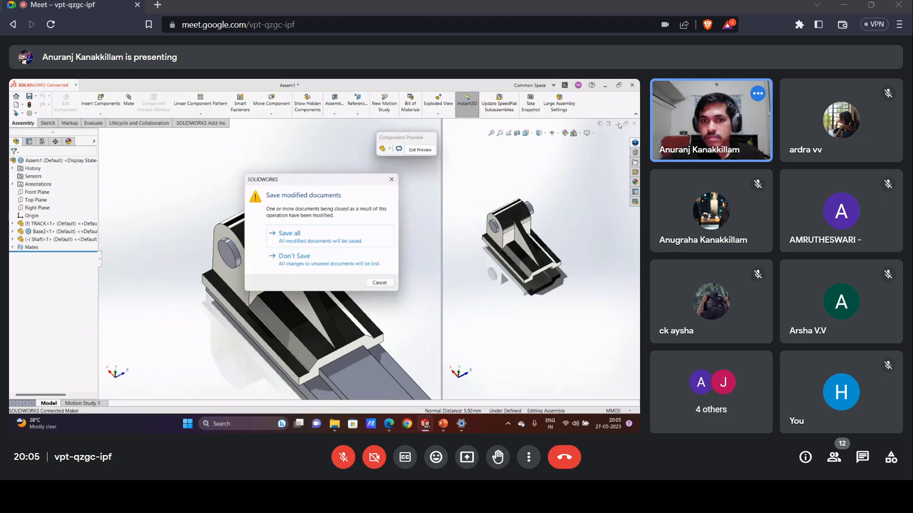
{"action": "left_click", "coordinate": [391, 179]}
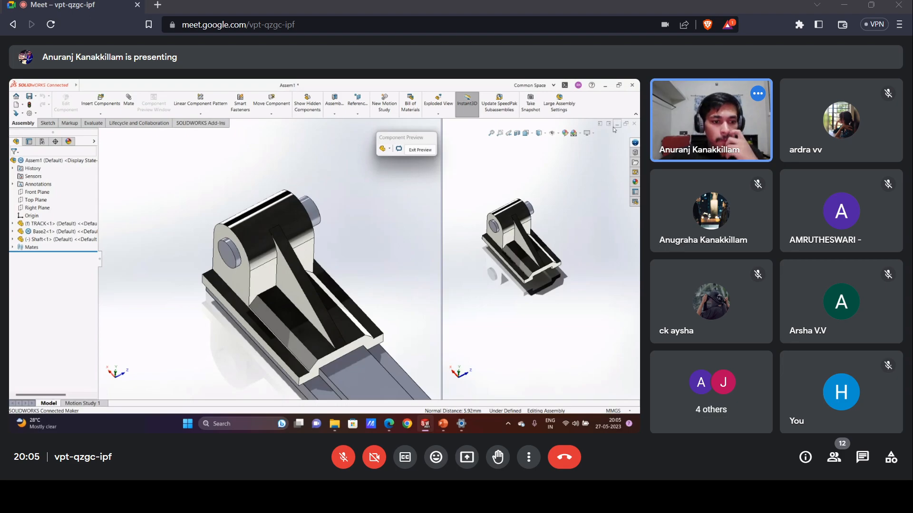
{"action": "left_click", "coordinate": [616, 124]}
{"action": "left_click", "coordinate": [51, 401]}
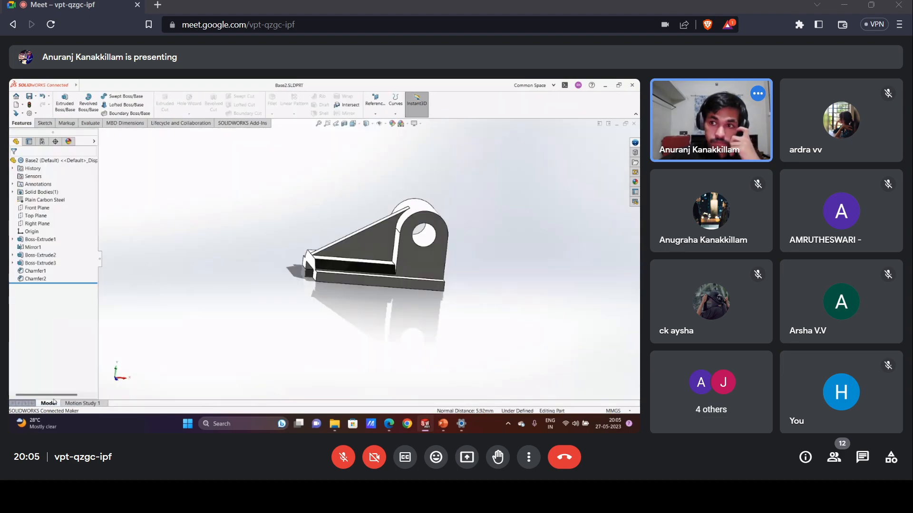
{"action": "left_click", "coordinate": [616, 124]}
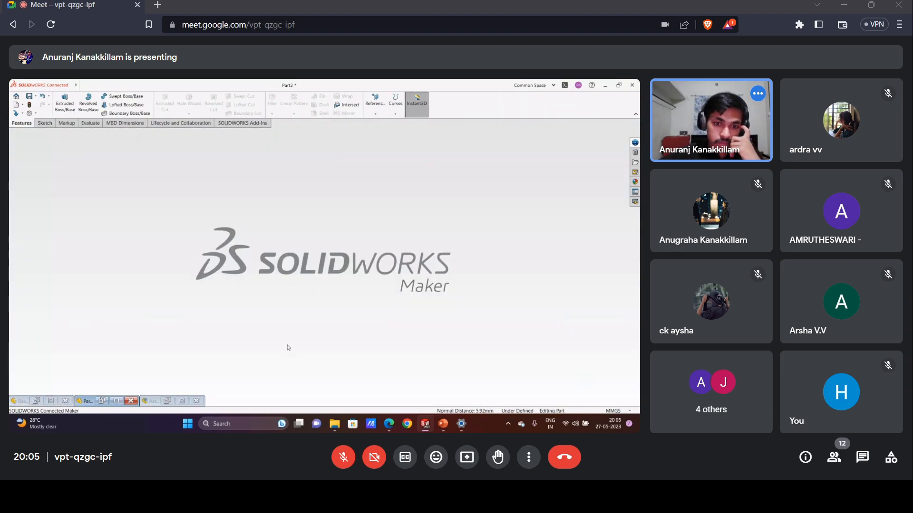
{"action": "key", "text": "ctrl+Tab"}
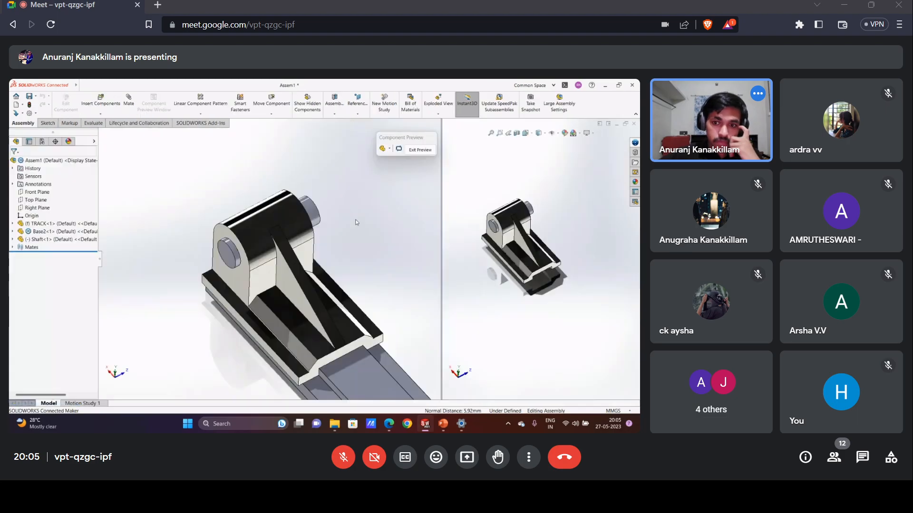
{"action": "left_click", "coordinate": [420, 150]}
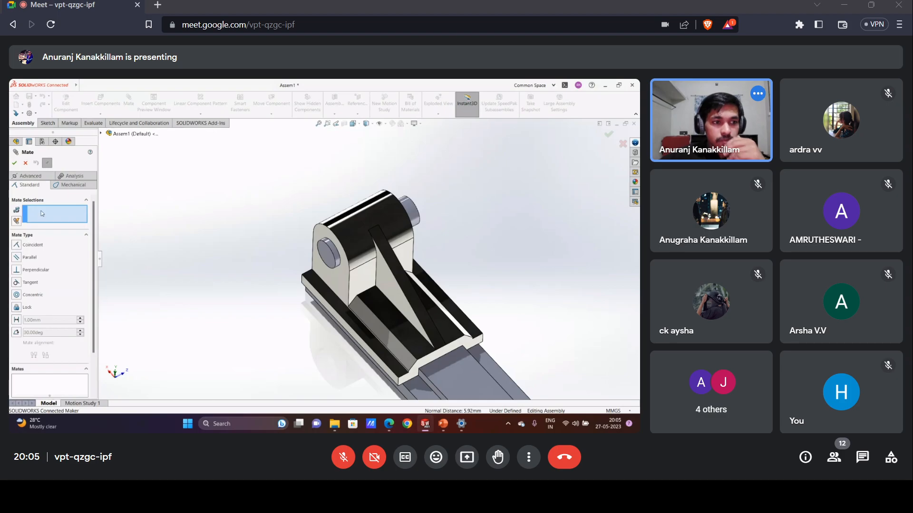
Add a 12 mm distance mate between Base2's side face and the shaft's end face, and close the Mate command.
{"action": "left_click", "coordinate": [347, 292]}
{"action": "left_click", "coordinate": [331, 251]}
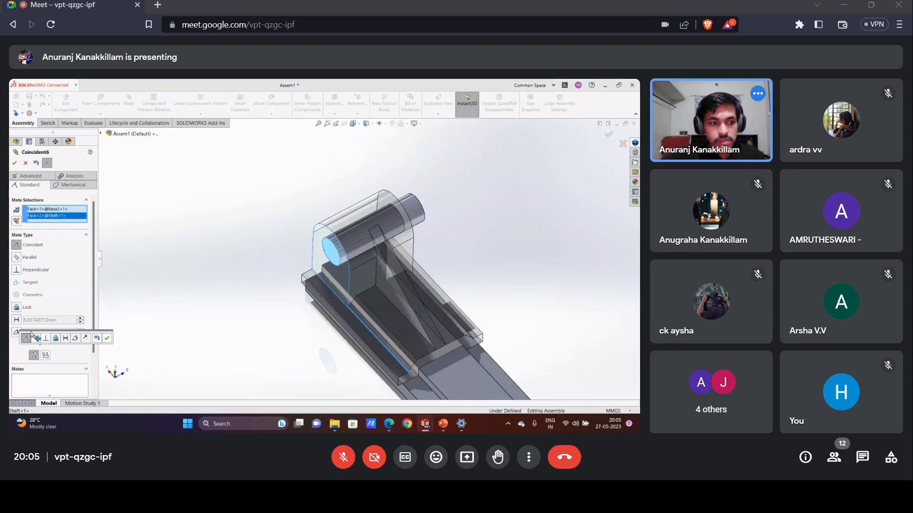
{"action": "left_click", "coordinate": [18, 320]}
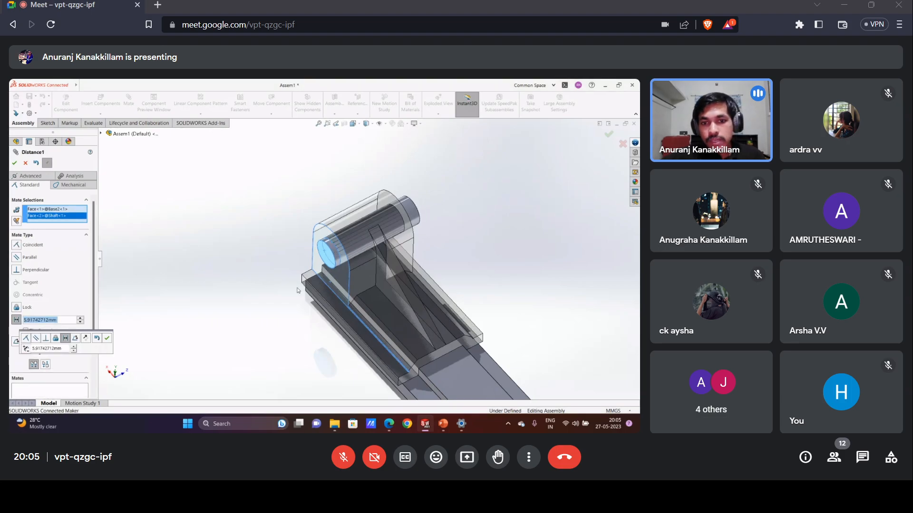
{"action": "scroll", "coordinate": [340, 259], "scroll_direction": "down", "scroll_amount": 3}
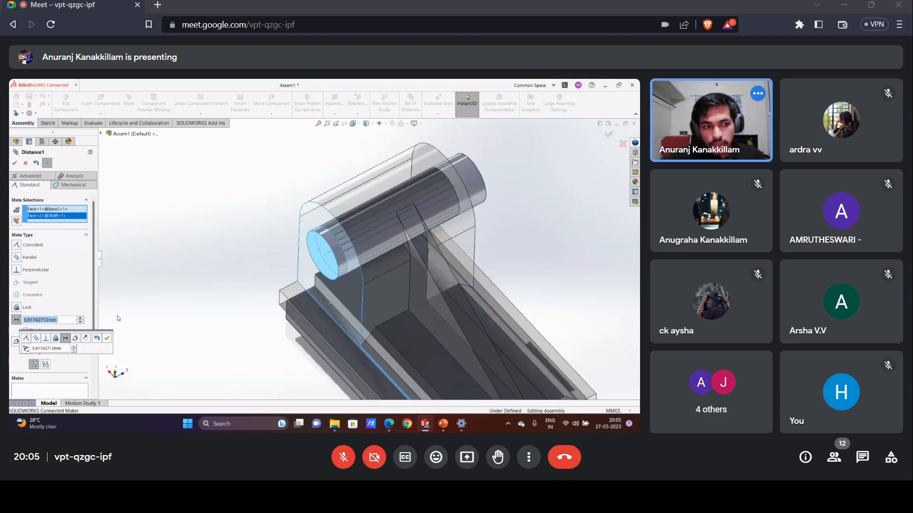
{"action": "type", "text": "12"}
{"action": "key", "text": "Return"}
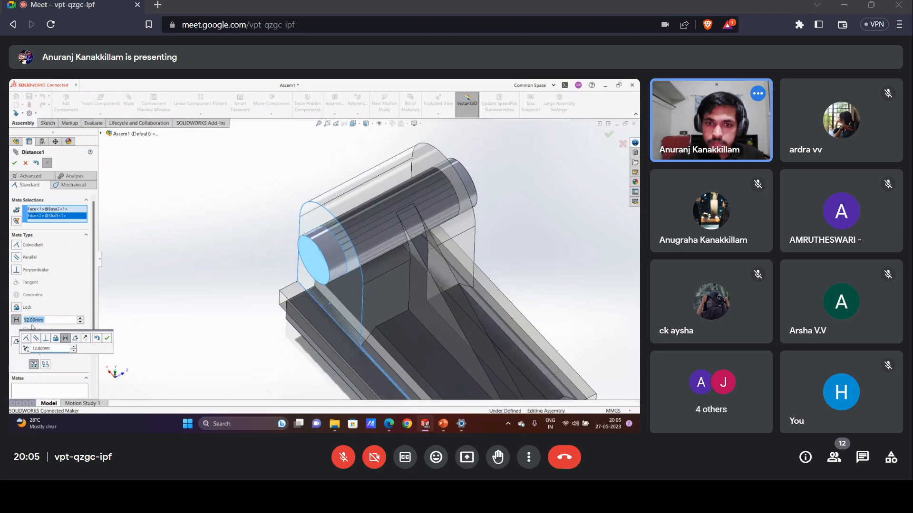
{"action": "left_click", "coordinate": [14, 163]}
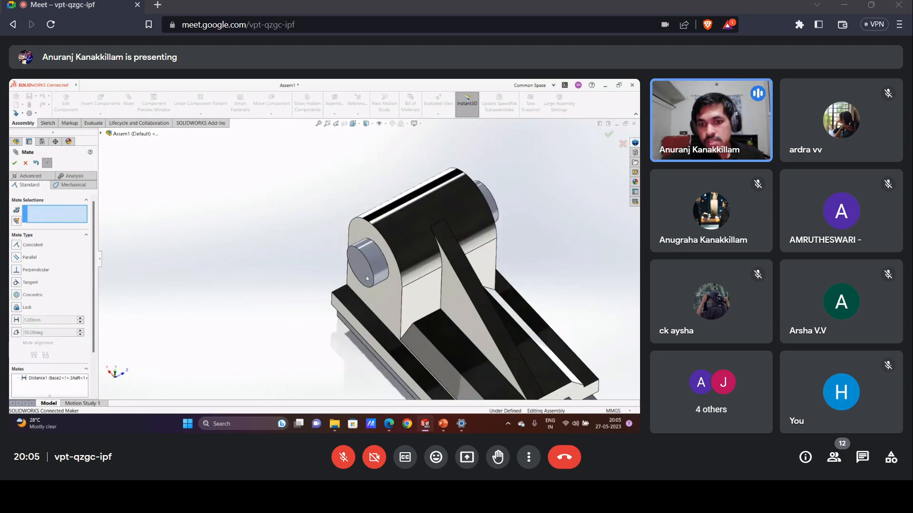
{"action": "left_click", "coordinate": [367, 279]}
{"action": "mouse_move", "coordinate": [384, 266]}
{"action": "middle_mouse_down"}
{"action": "mouse_move", "coordinate": [372, 244]}
{"action": "mouse_move", "coordinate": [381, 275]}
{"action": "middle_mouse_up"}
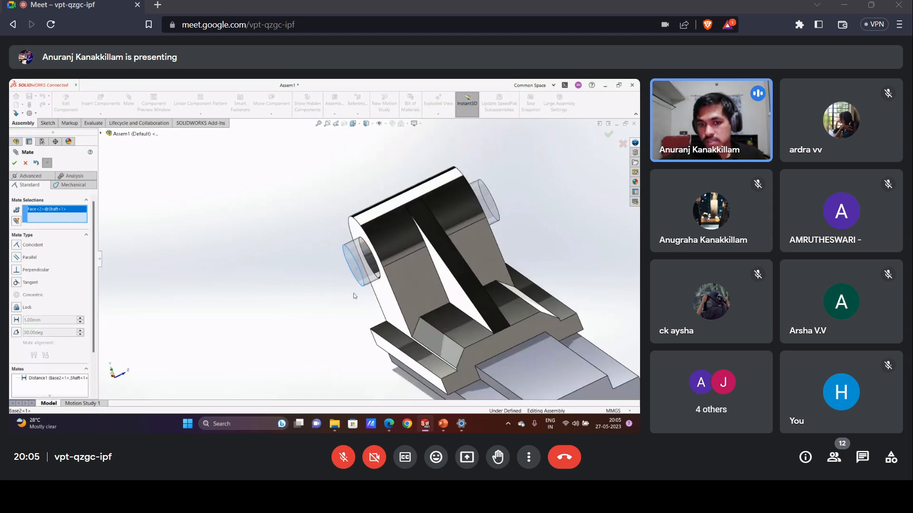
{"action": "left_click", "coordinate": [24, 163]}
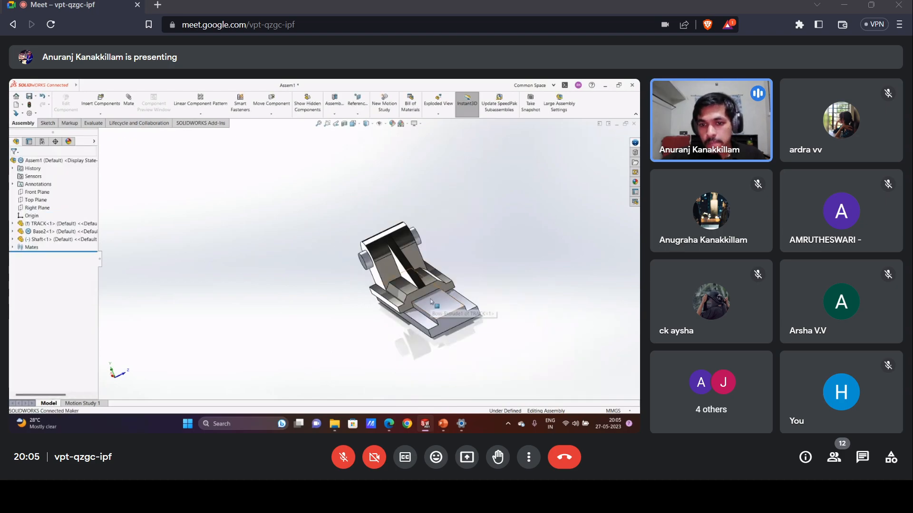
Examine the assembly from several angles and check whether the shaft, Base2 and TRACK can still be moved.
{"action": "left_click_drag", "start_coordinate": [419, 286], "coordinate": [425, 259]}
{"action": "left_click", "coordinate": [424, 232]}
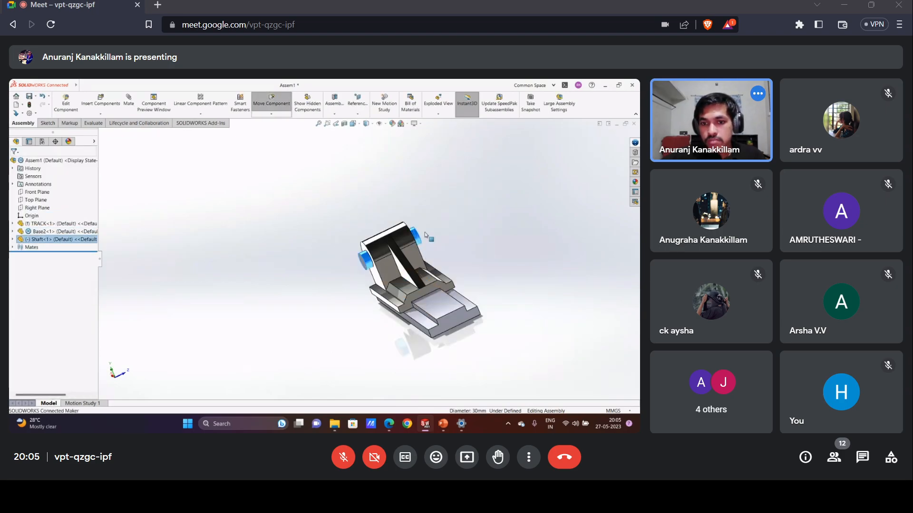
{"action": "middle_click_drag", "start_coordinate": [424, 232], "coordinate": [428, 295]}
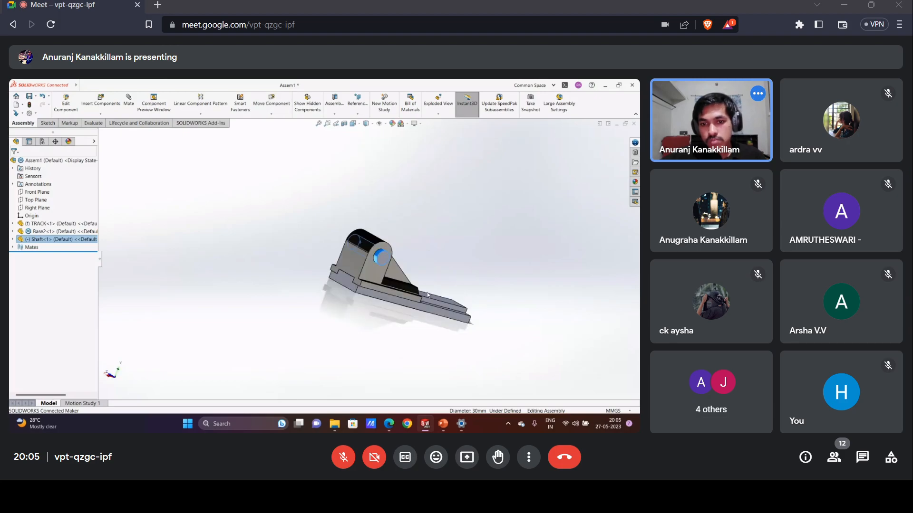
{"action": "left_click", "coordinate": [422, 296]}
{"action": "scroll", "coordinate": [417, 265], "scroll_direction": "up", "scroll_amount": 4}
{"action": "scroll", "coordinate": [416, 265], "scroll_direction": "down", "scroll_amount": 4}
{"action": "middle_click_drag", "start_coordinate": [417, 266], "coordinate": [275, 301]}
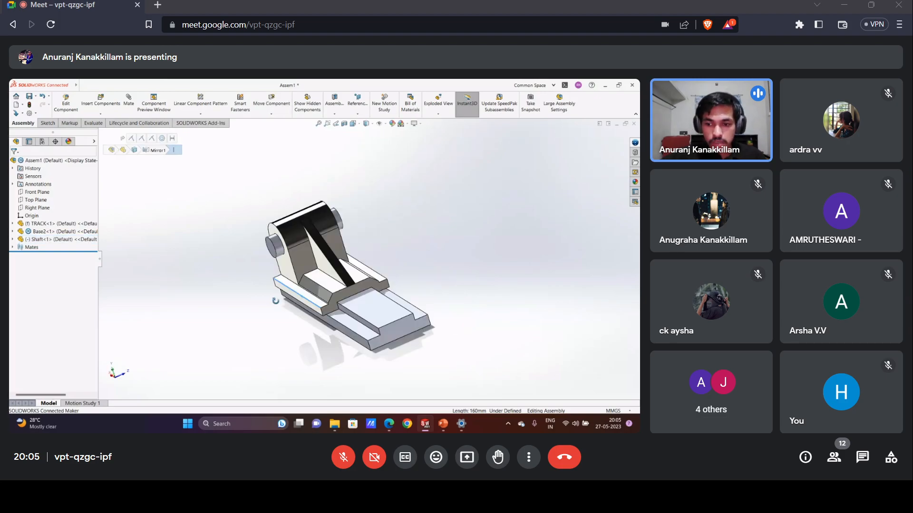
{"action": "scroll", "coordinate": [417, 308], "scroll_direction": "down", "scroll_amount": 5}
{"action": "left_click", "coordinate": [417, 308]}
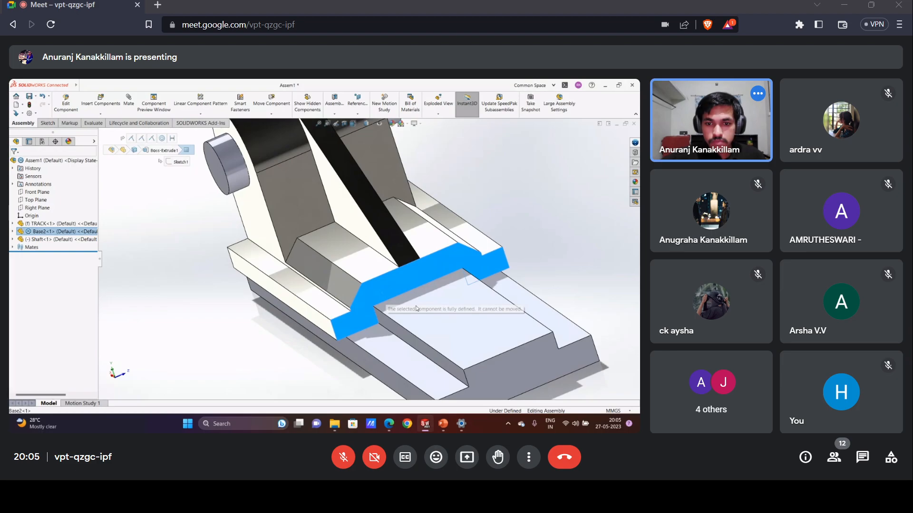
{"action": "scroll", "coordinate": [416, 308], "scroll_direction": "up", "scroll_amount": 5}
{"action": "scroll", "coordinate": [402, 271], "scroll_direction": "down", "scroll_amount": 3}
{"action": "left_click", "coordinate": [446, 303]}
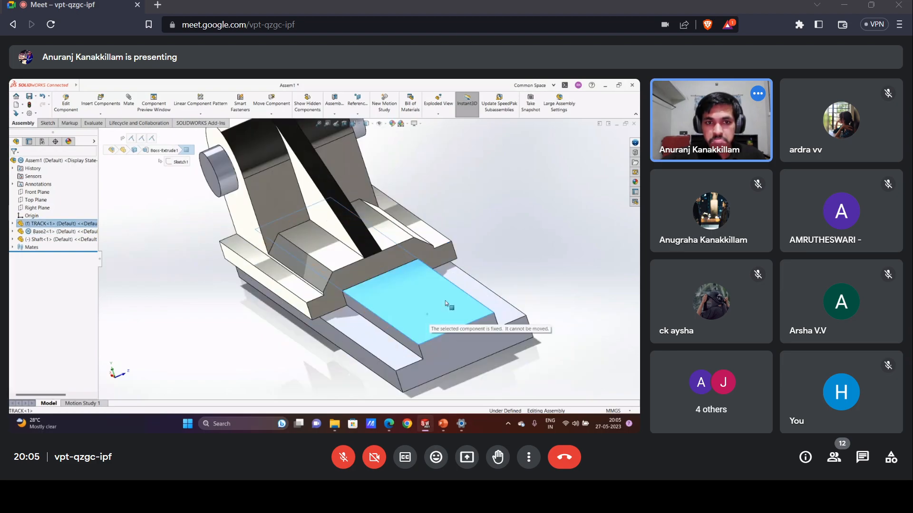
{"action": "scroll", "coordinate": [361, 266], "scroll_direction": "up", "scroll_amount": 4}
{"action": "scroll", "coordinate": [343, 236], "scroll_direction": "down", "scroll_amount": 3}
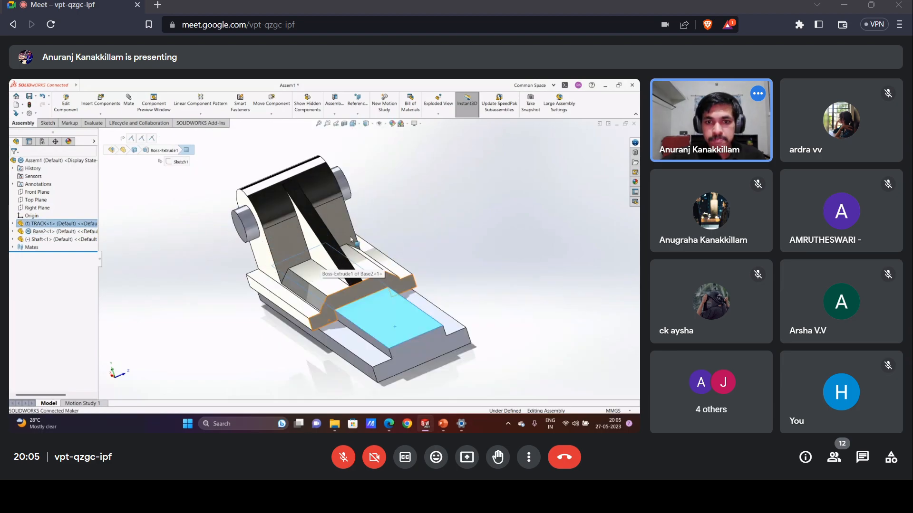
{"action": "left_click", "coordinate": [345, 190]}
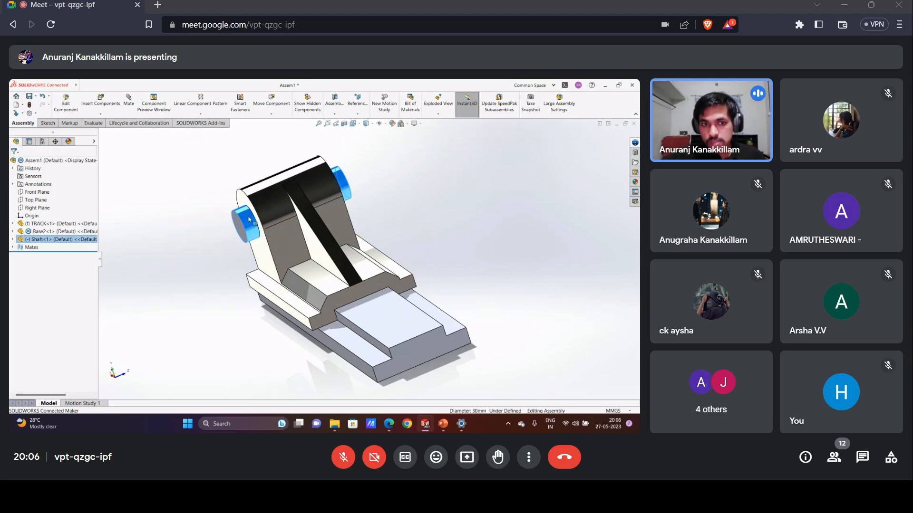
{"action": "scroll", "coordinate": [247, 217], "scroll_direction": "down", "scroll_amount": 5}
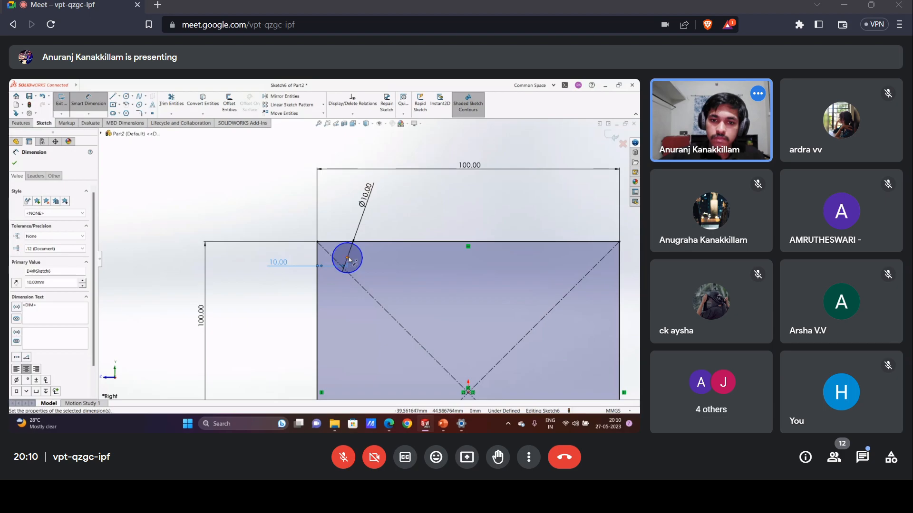
Dimension the circle's centre 10 mm below the square's upper edge and finish dimensioning.
{"action": "left_click", "coordinate": [348, 258]}
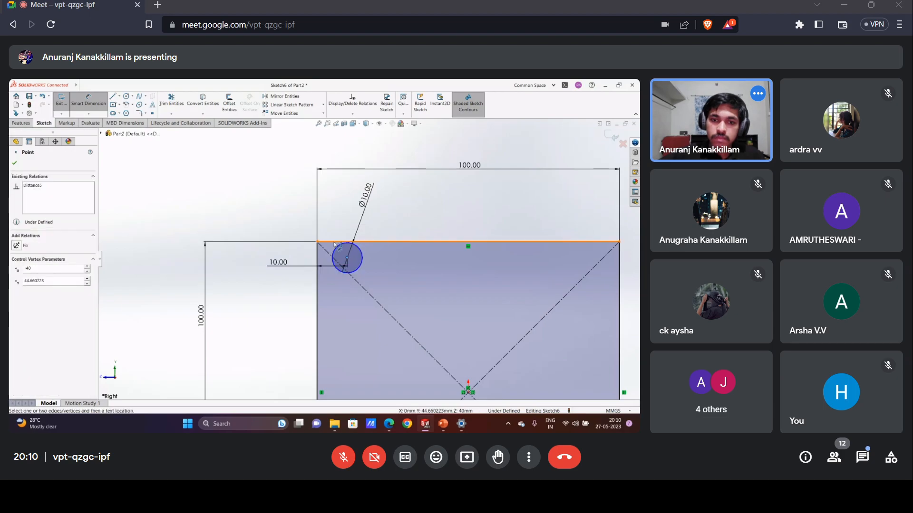
{"action": "left_click", "coordinate": [336, 244]}
{"action": "left_click", "coordinate": [257, 228]}
{"action": "key", "text": "Return"}
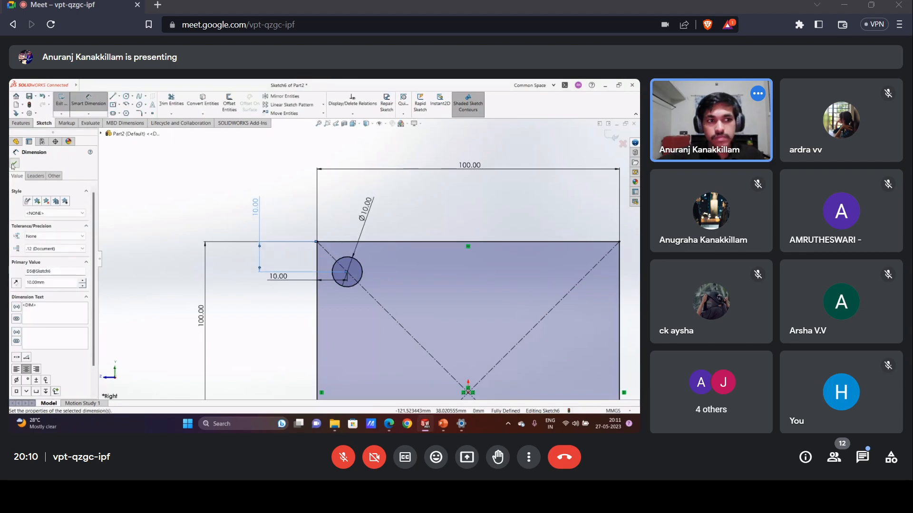
{"action": "left_click", "coordinate": [14, 166]}
{"action": "key", "text": "f"}
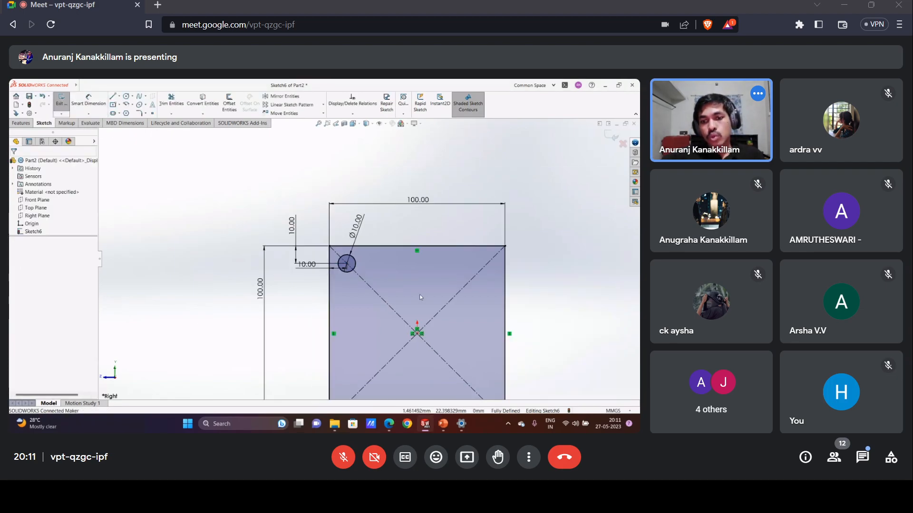
Start a linear sketch pattern with 5 instances along the X-axis and the X spacing dimension enabled.
{"action": "scroll", "coordinate": [410, 290], "scroll_direction": "down", "scroll_amount": 3}
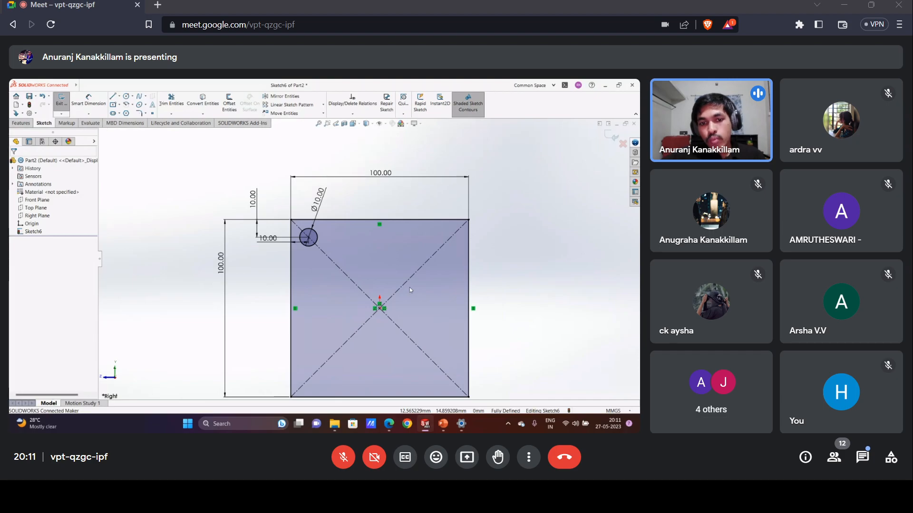
{"action": "scroll", "coordinate": [410, 290], "scroll_direction": "up", "scroll_amount": 2}
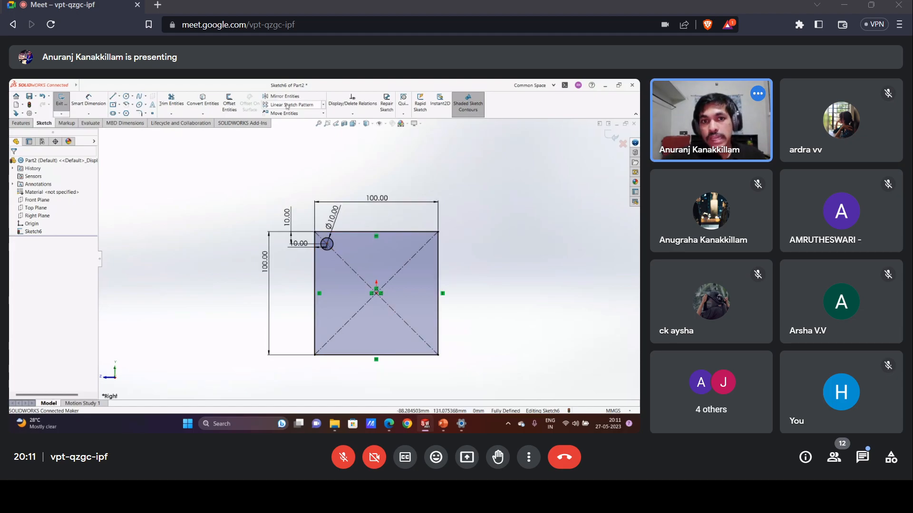
{"action": "left_click", "coordinate": [322, 105]}
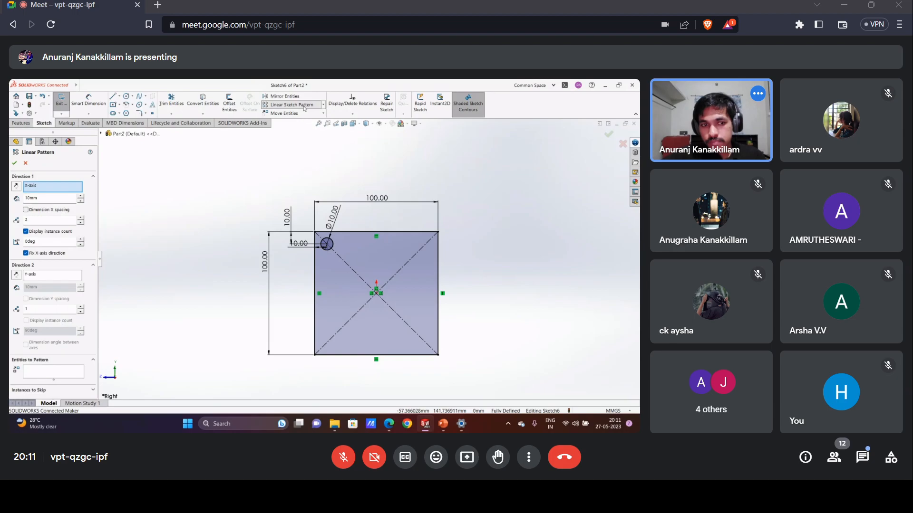
{"action": "scroll", "coordinate": [212, 213], "scroll_direction": "up", "scroll_amount": 2}
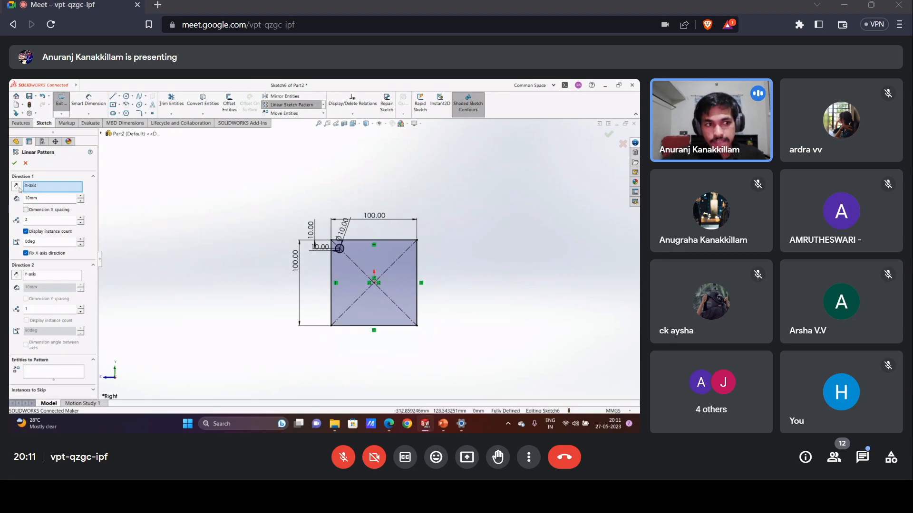
{"action": "left_click", "coordinate": [30, 220]}
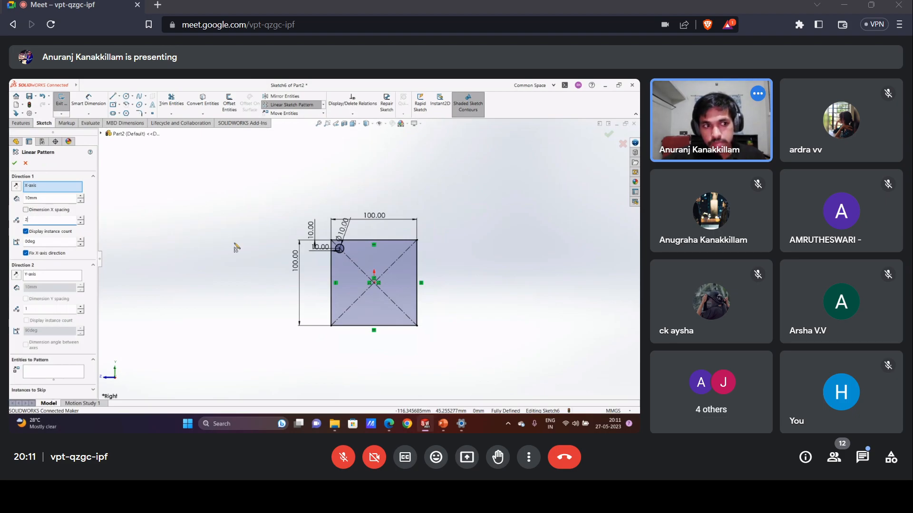
{"action": "left_click", "coordinate": [26, 210]}
{"action": "left_click", "coordinate": [34, 200]}
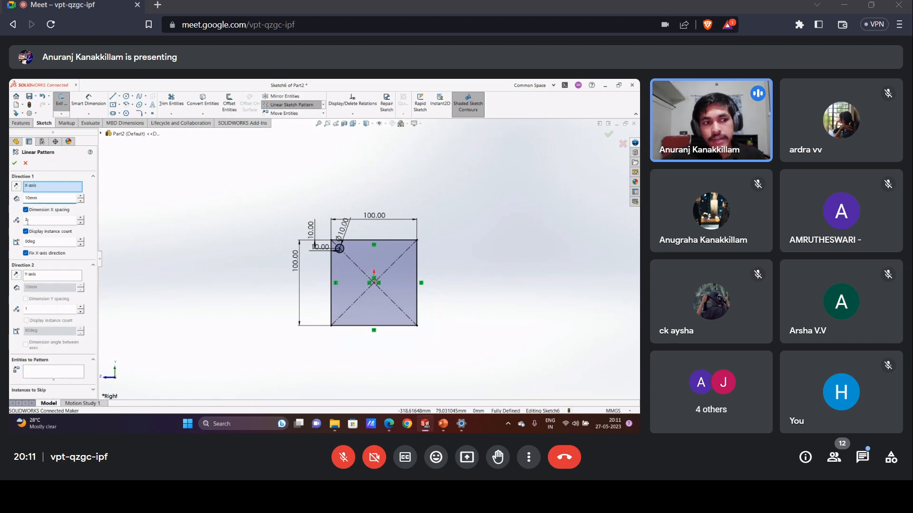
{"action": "double_click", "coordinate": [27, 221]}
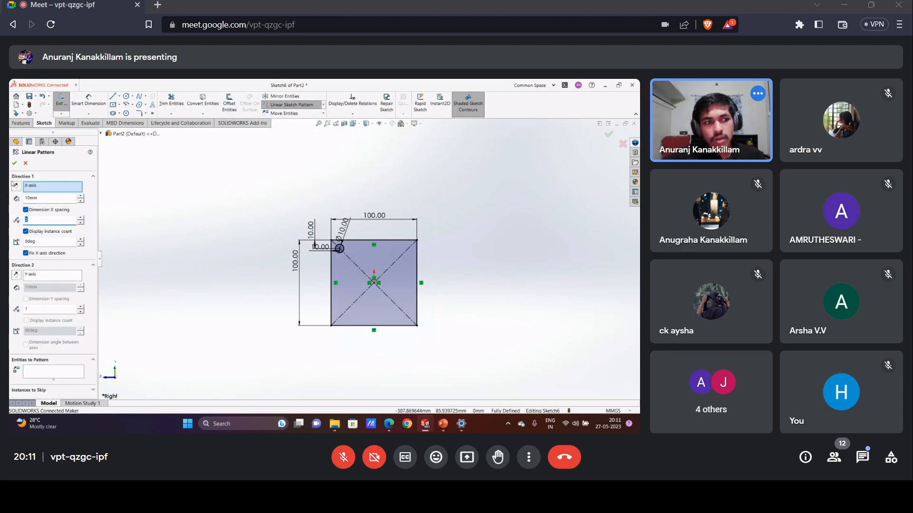
{"action": "type", "text": "5"}
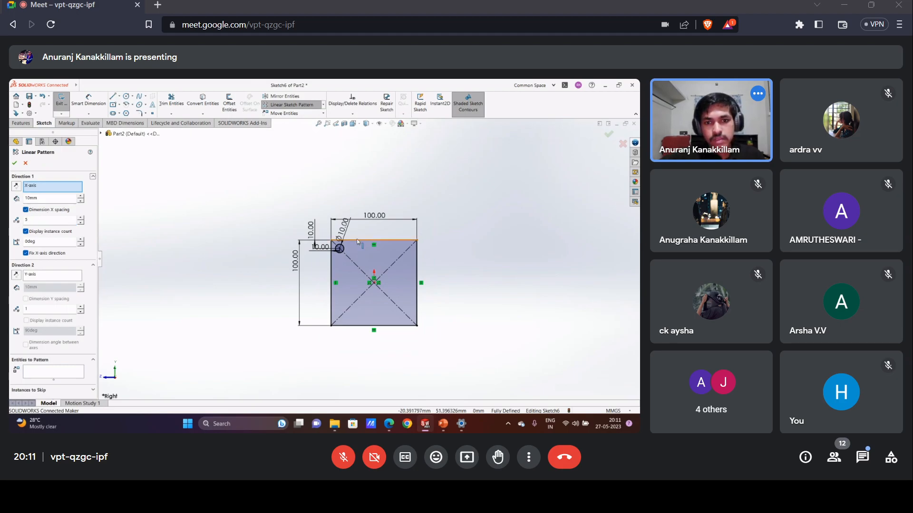
Replace the pattern's axis references with the square's upper edge for Direction 1 and its left edge for Direction 2.
{"action": "left_click", "coordinate": [53, 190]}
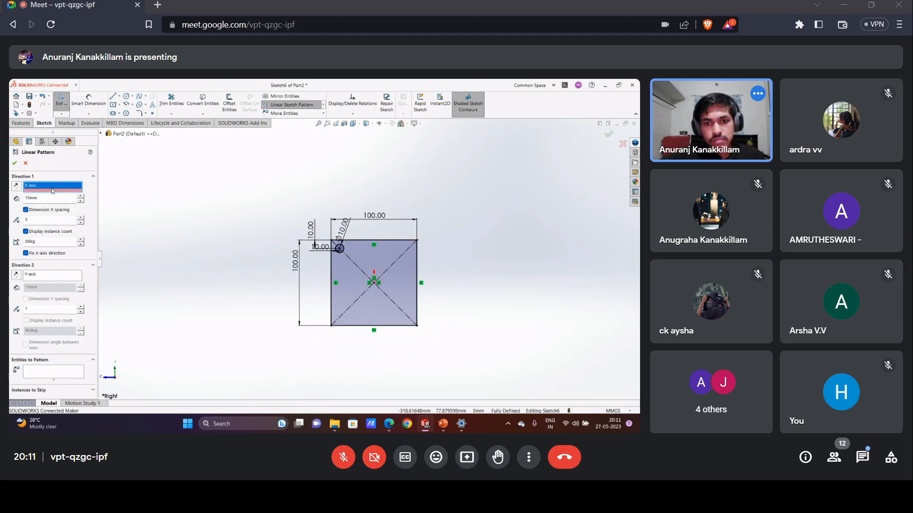
{"action": "key", "text": "Delete"}
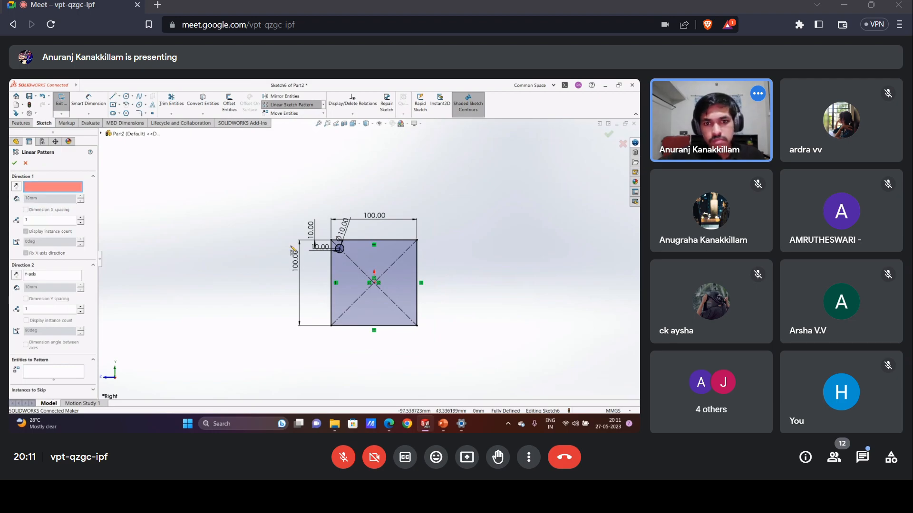
{"action": "left_click", "coordinate": [364, 240]}
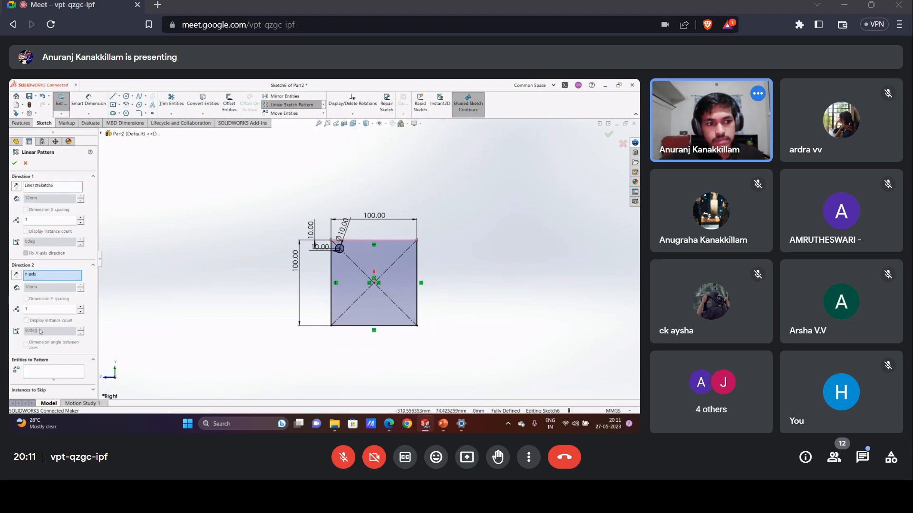
{"action": "left_click", "coordinate": [44, 276]}
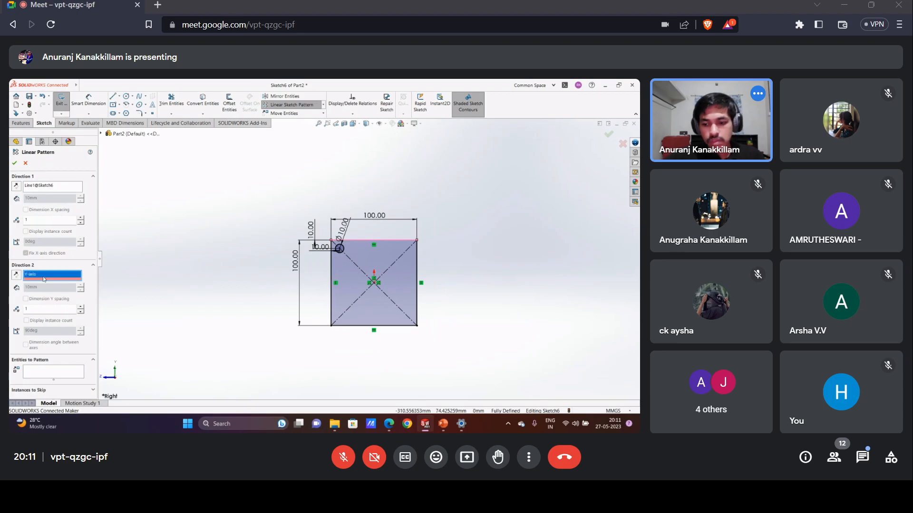
{"action": "key", "text": "Delete"}
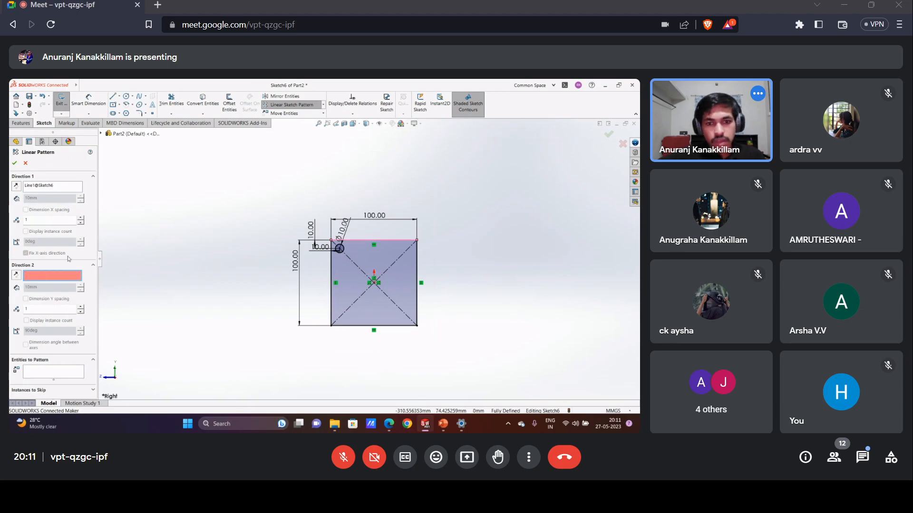
{"action": "left_click", "coordinate": [331, 263]}
Set the Direction 2 instance count to 5 and choose the 10 mm circle as the entity to pattern.
{"action": "left_click", "coordinate": [27, 309]}
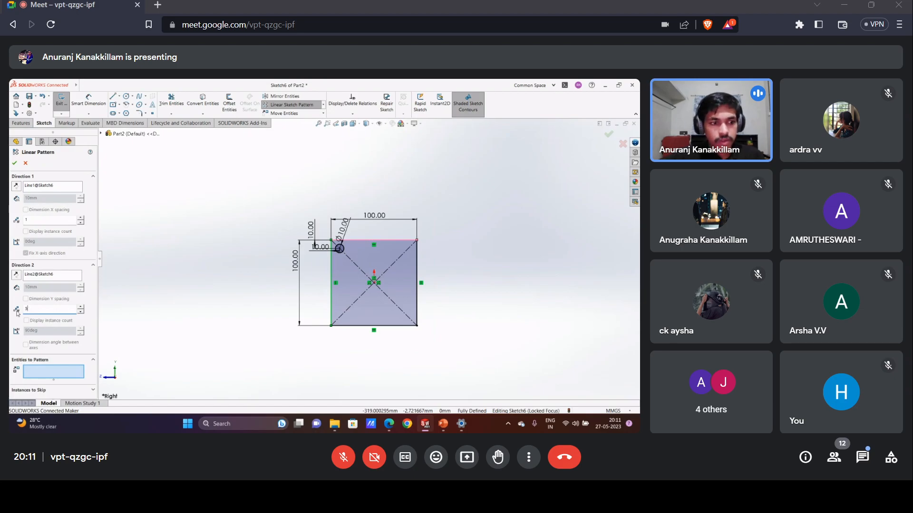
{"action": "key", "text": "Return"}
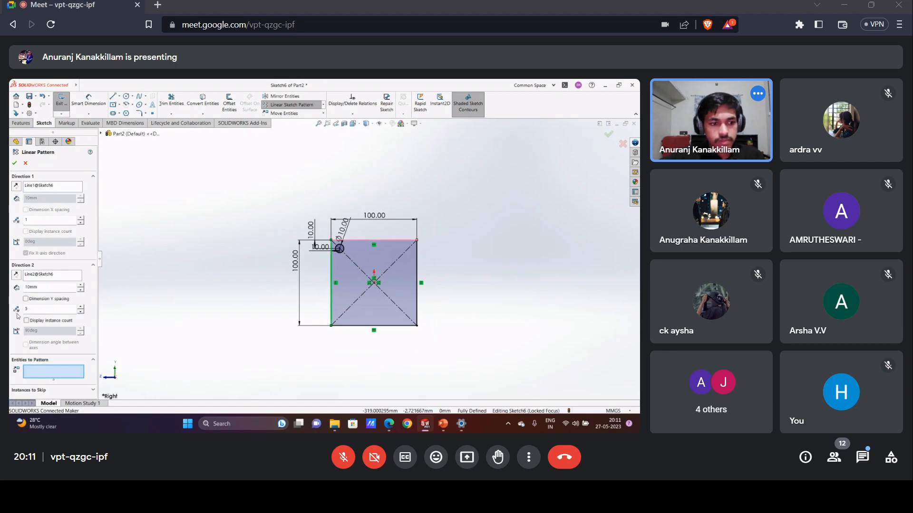
{"action": "left_click", "coordinate": [46, 372]}
{"action": "scroll", "coordinate": [358, 263], "scroll_direction": "down", "scroll_amount": 5}
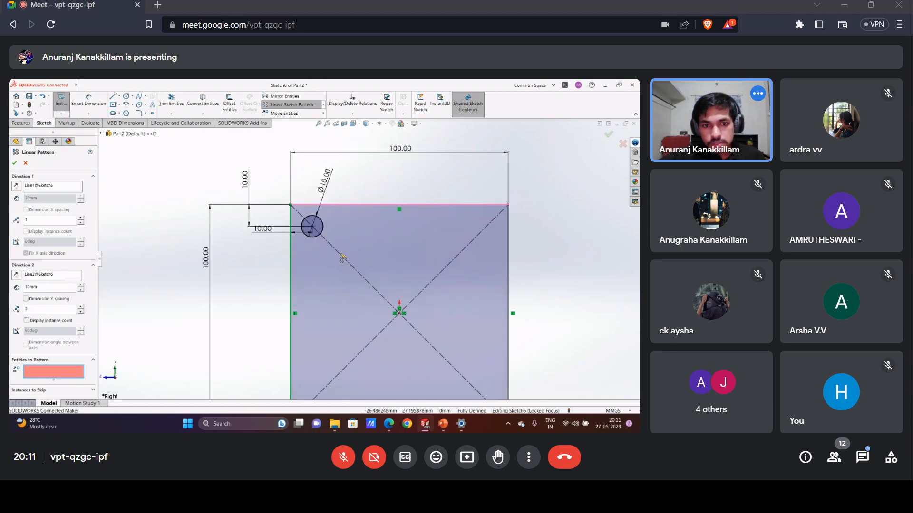
{"action": "left_click", "coordinate": [323, 228]}
{"action": "scroll", "coordinate": [369, 257], "scroll_direction": "up", "scroll_amount": 3}
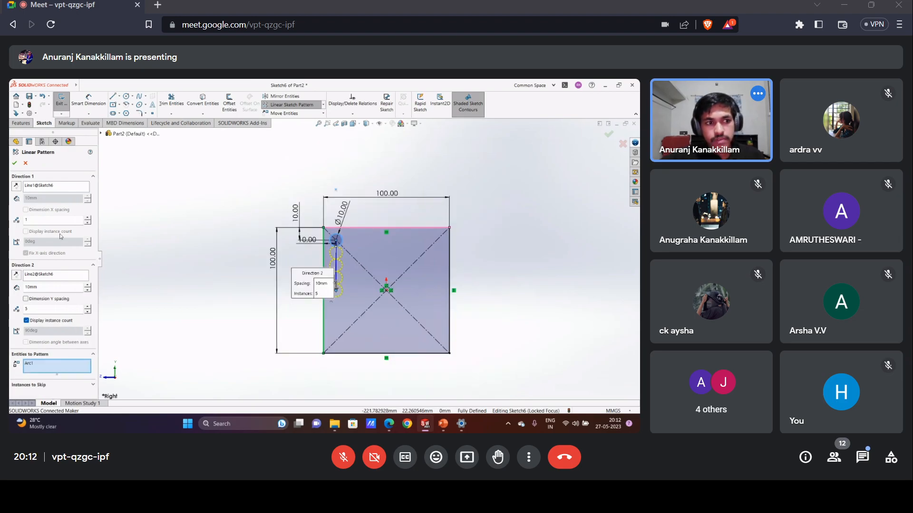
Set the Direction 2 spacing of the circle pattern to 20 mm.
{"action": "left_click", "coordinate": [51, 185]}
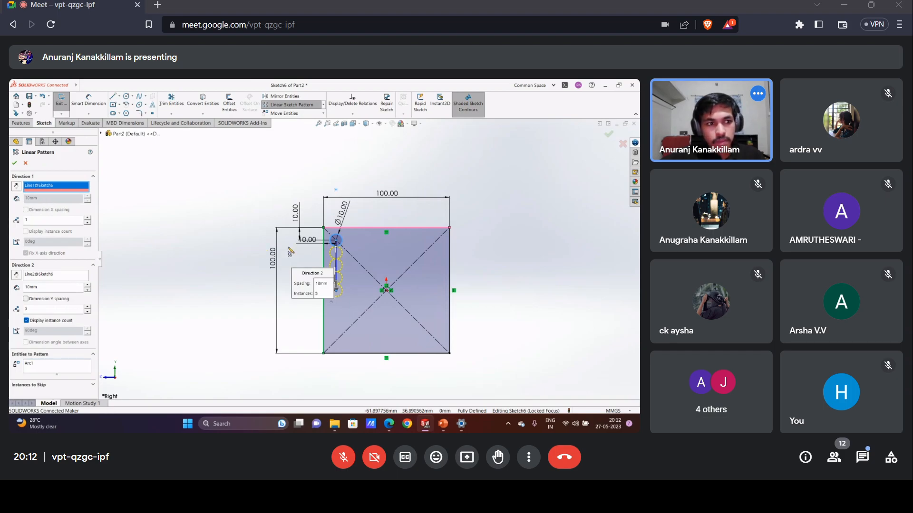
{"action": "left_click", "coordinate": [47, 288]}
{"action": "scroll", "coordinate": [332, 305], "scroll_direction": "down", "scroll_amount": 2}
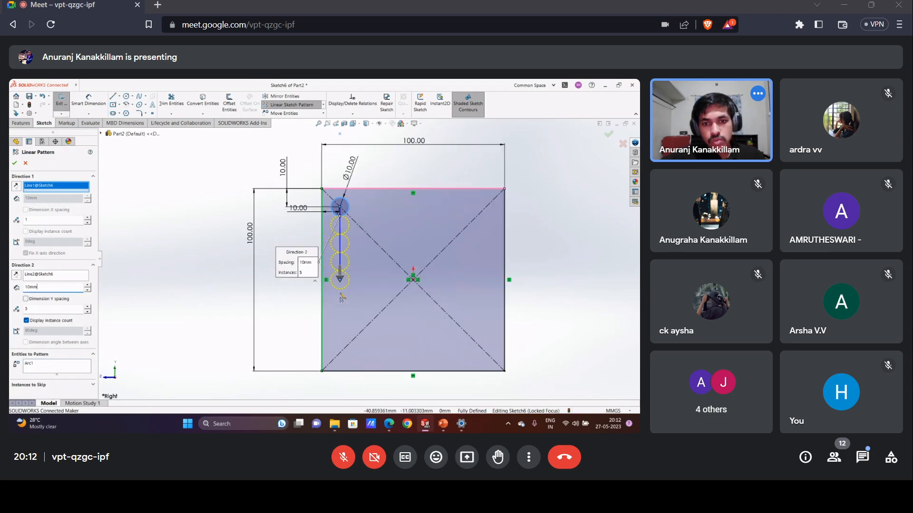
{"action": "left_click_drag", "start_coordinate": [36, 287], "coordinate": [19, 289]}
{"action": "type", "text": "20"}
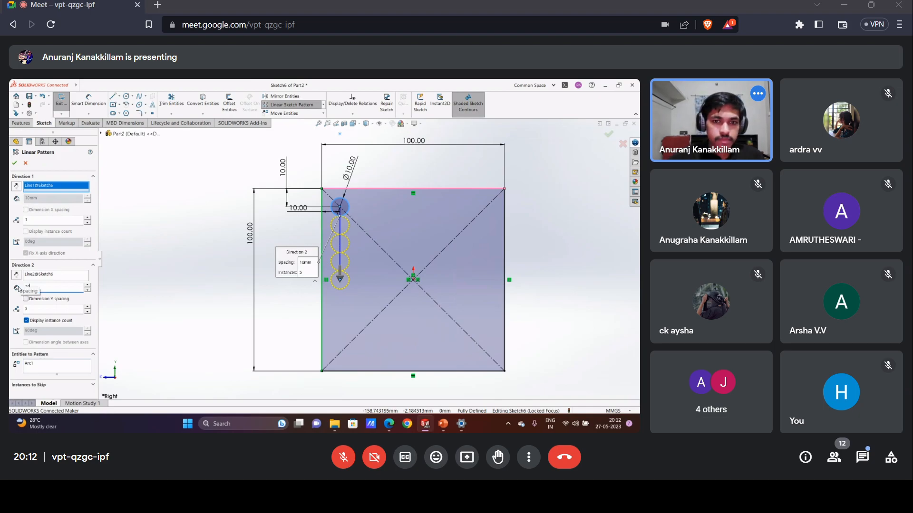
{"action": "key", "text": "Return"}
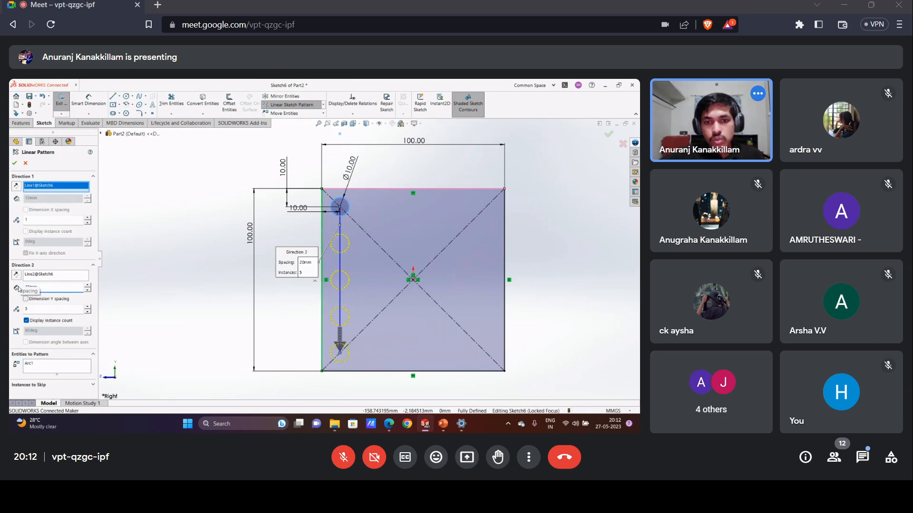
{"action": "scroll", "coordinate": [342, 212], "scroll_direction": "down", "scroll_amount": 3}
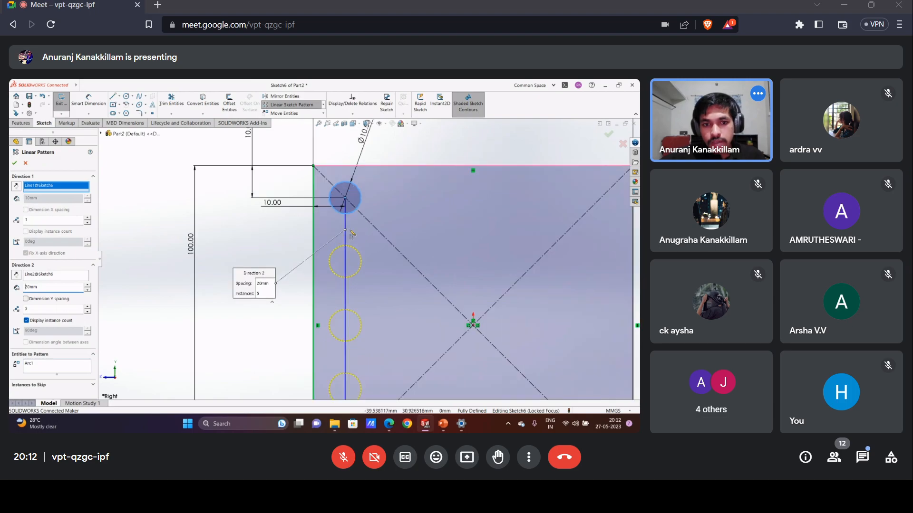
{"action": "scroll", "coordinate": [347, 261], "scroll_direction": "down", "scroll_amount": 1}
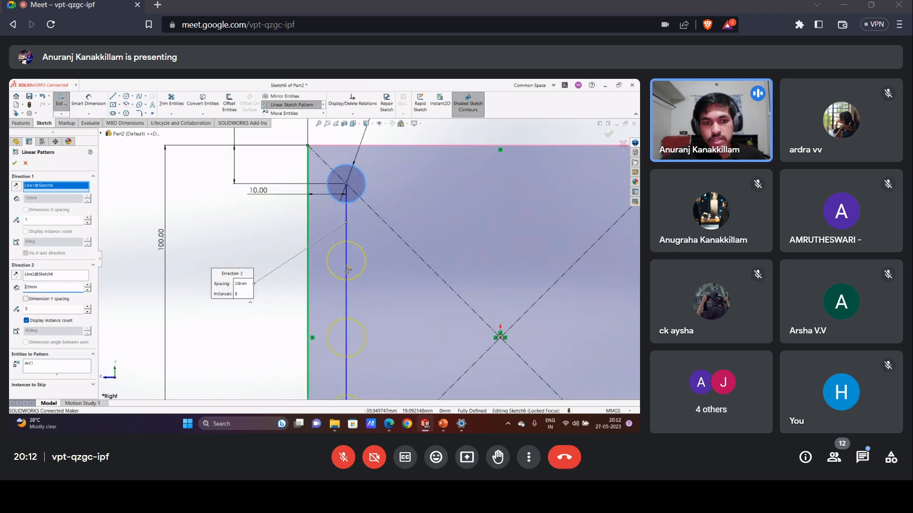
{"action": "scroll", "coordinate": [346, 266], "scroll_direction": "up", "scroll_amount": 5}
{"action": "scroll", "coordinate": [369, 333], "scroll_direction": "up", "scroll_amount": 2}
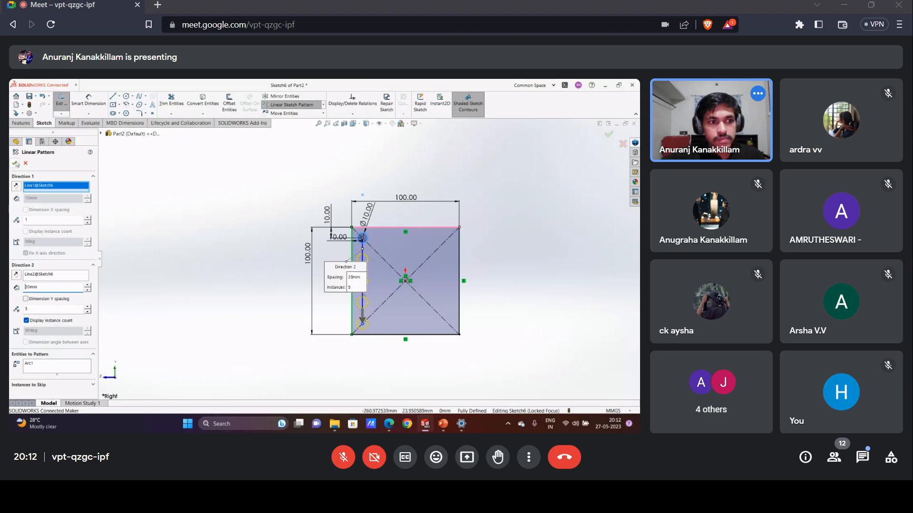
Set the Direction 1 instance count of the circle pattern to 5.
{"action": "left_click", "coordinate": [39, 222]}
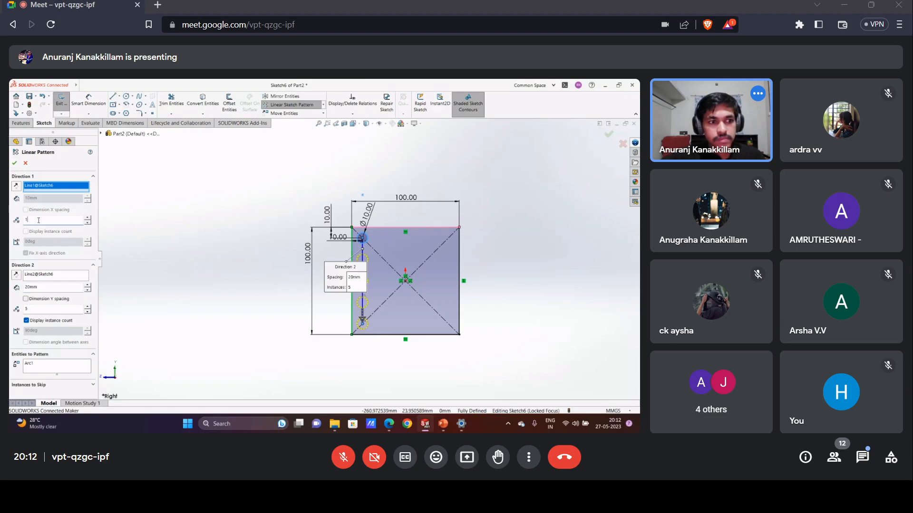
{"action": "left_click", "coordinate": [37, 189]}
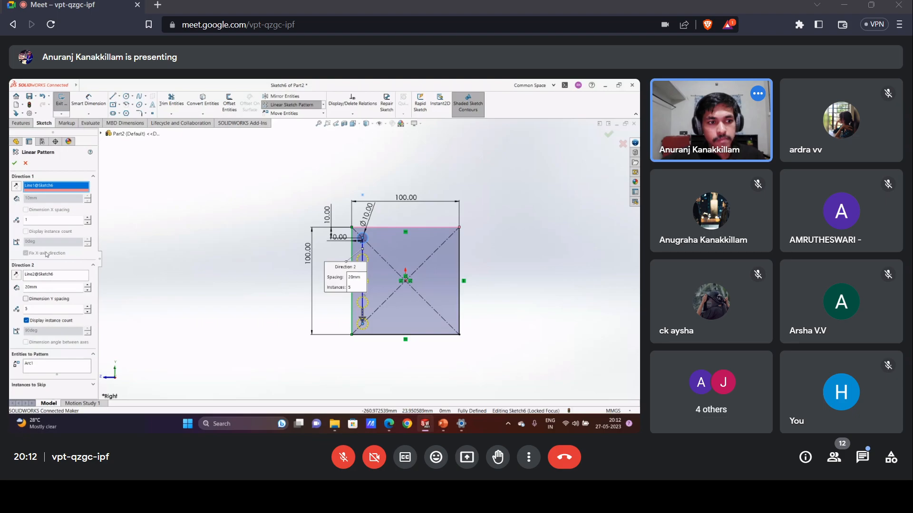
{"action": "left_click_drag", "start_coordinate": [31, 221], "coordinate": [24, 225]}
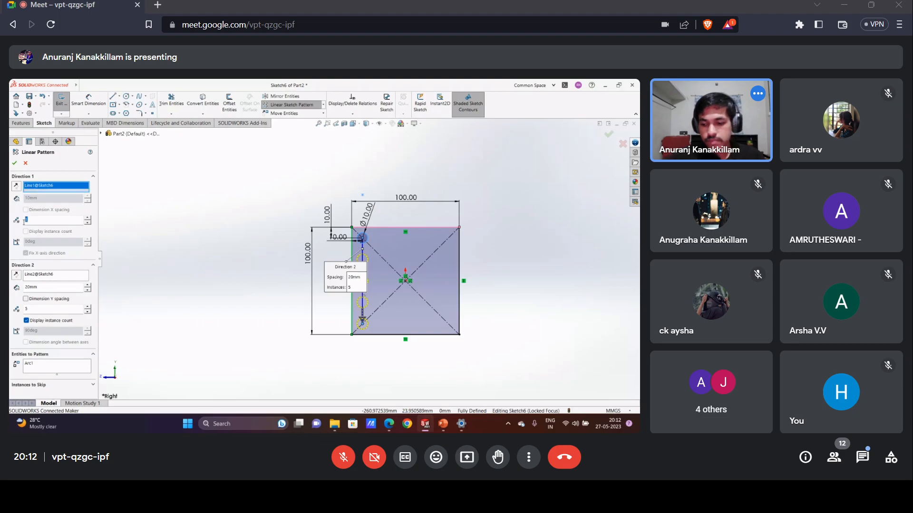
{"action": "type", "text": "55"}
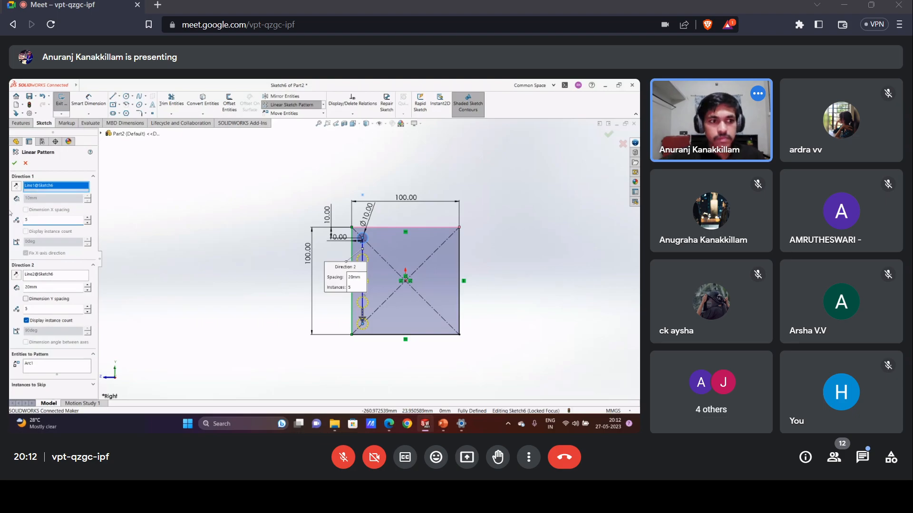
{"action": "key", "text": "BackSpace"}
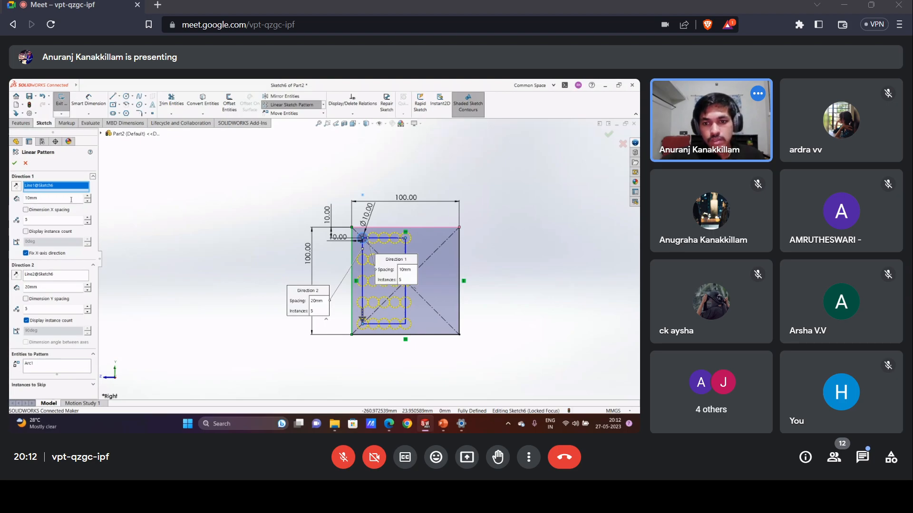
Set the Direction 1 spacing to 20 mm and finish the linear sketch pattern.
{"action": "scroll", "coordinate": [445, 272], "scroll_direction": "down", "scroll_amount": 2}
{"action": "double_click", "coordinate": [41, 199]}
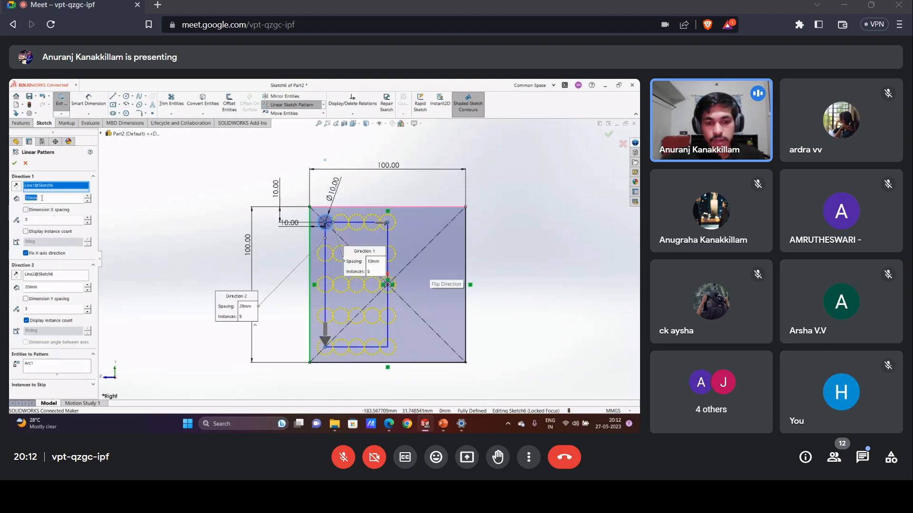
{"action": "type", "text": "20"}
{"action": "key", "text": "Return"}
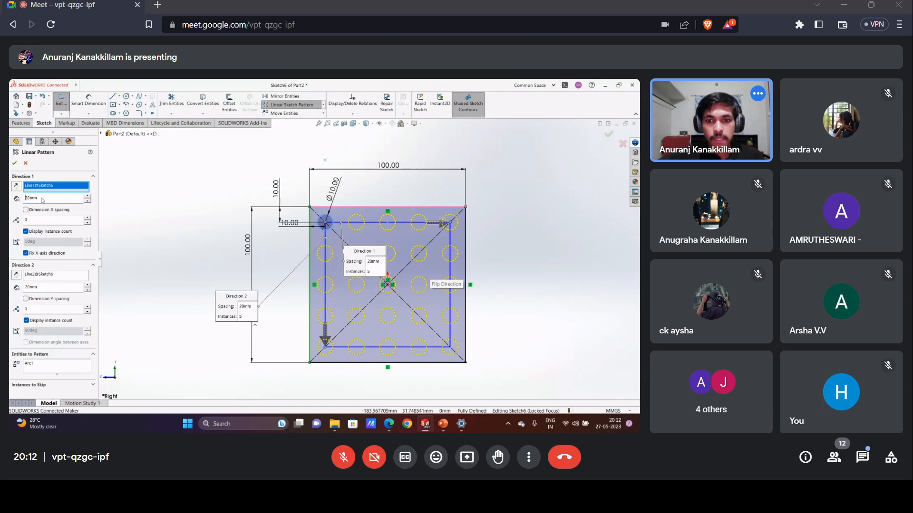
{"action": "left_click", "coordinate": [14, 163]}
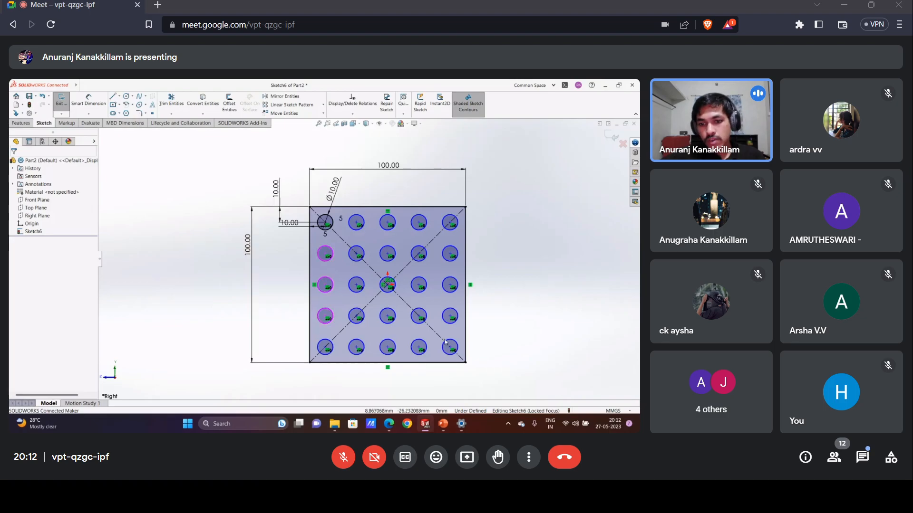
Test the pattern by moving its lower-right circle, and dimension the first and last circle centres of the upper row 80 mm apart.
{"action": "mouse_move", "coordinate": [445, 342]}
{"action": "left_mouse_down"}
{"action": "mouse_move", "coordinate": [459, 331]}
{"action": "mouse_move", "coordinate": [468, 338]}
{"action": "mouse_move", "coordinate": [448, 374]}
{"action": "mouse_move", "coordinate": [391, 354]}
{"action": "mouse_move", "coordinate": [529, 346]}
{"action": "mouse_move", "coordinate": [446, 342]}
{"action": "left_mouse_up"}
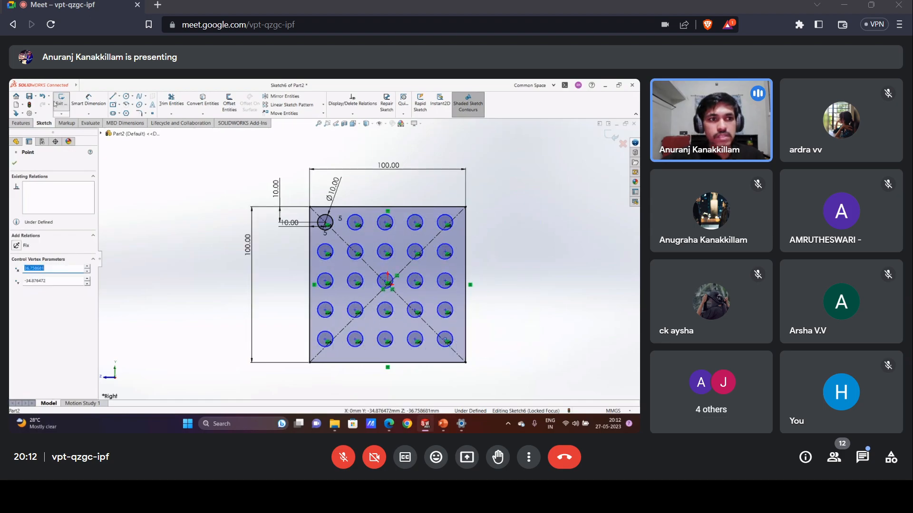
{"action": "left_click", "coordinate": [88, 100]}
{"action": "left_click", "coordinate": [446, 223]}
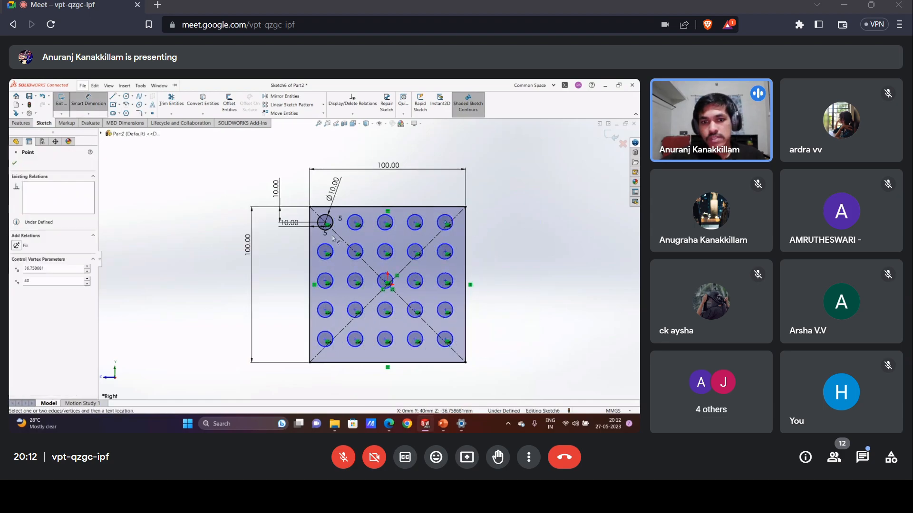
{"action": "left_click", "coordinate": [325, 222]}
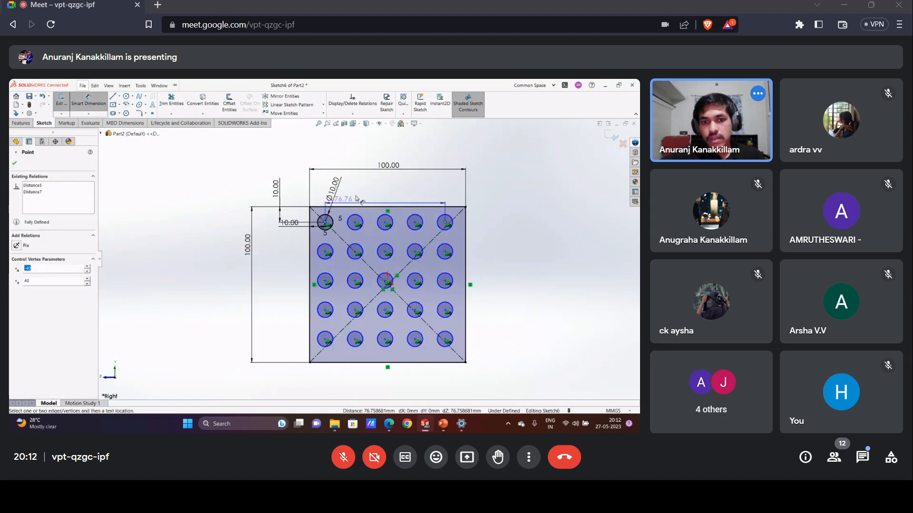
{"action": "left_click", "coordinate": [385, 147]}
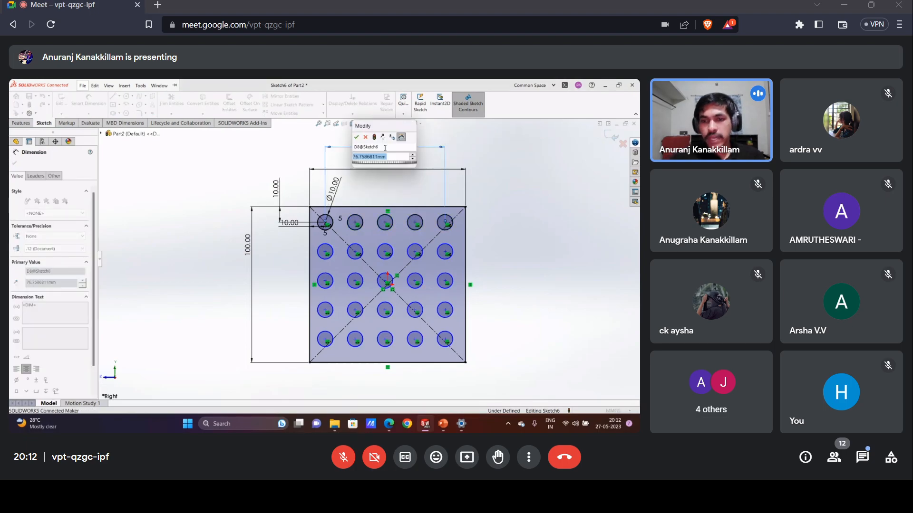
{"action": "type", "text": "80"}
{"action": "key", "text": "Return"}
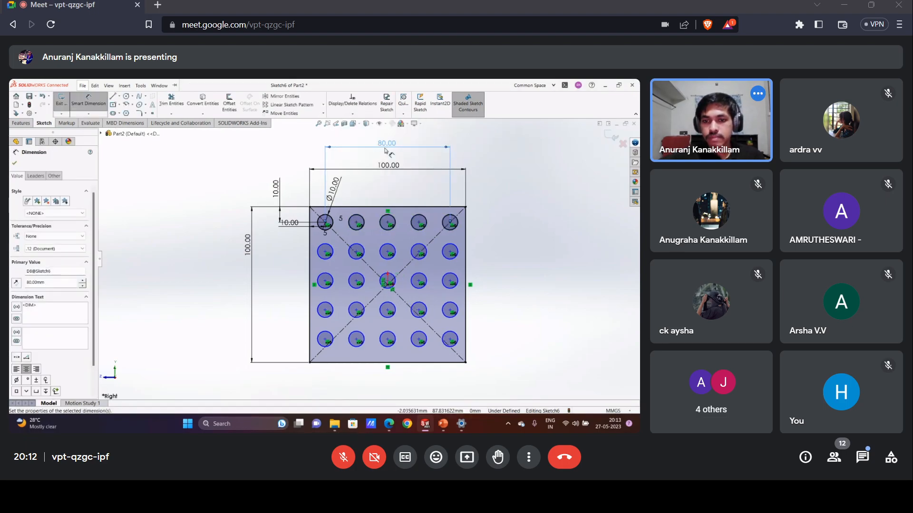
Dimension the vertical distance between the upper and lower circle centres of the leftmost column as 80 mm.
{"action": "left_click", "coordinate": [326, 251]}
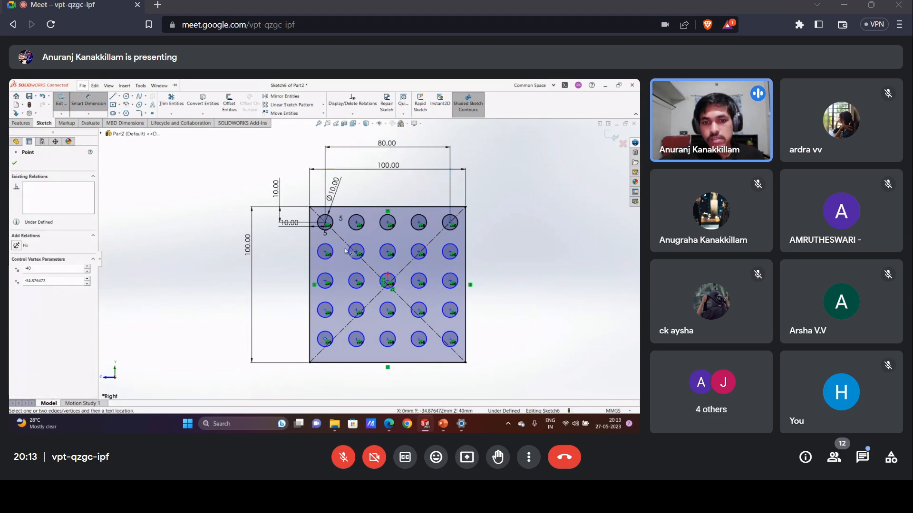
{"action": "left_click", "coordinate": [325, 222]}
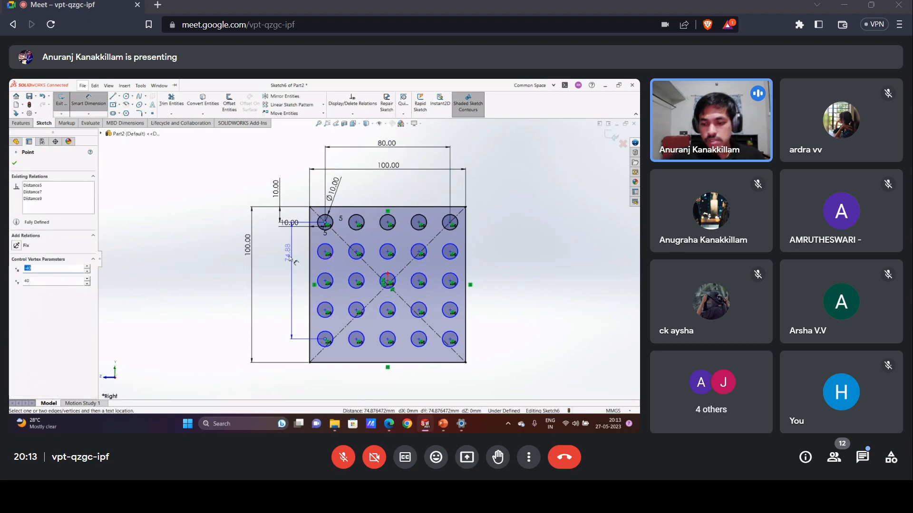
{"action": "left_click", "coordinate": [281, 265]}
{"action": "key", "text": "Return"}
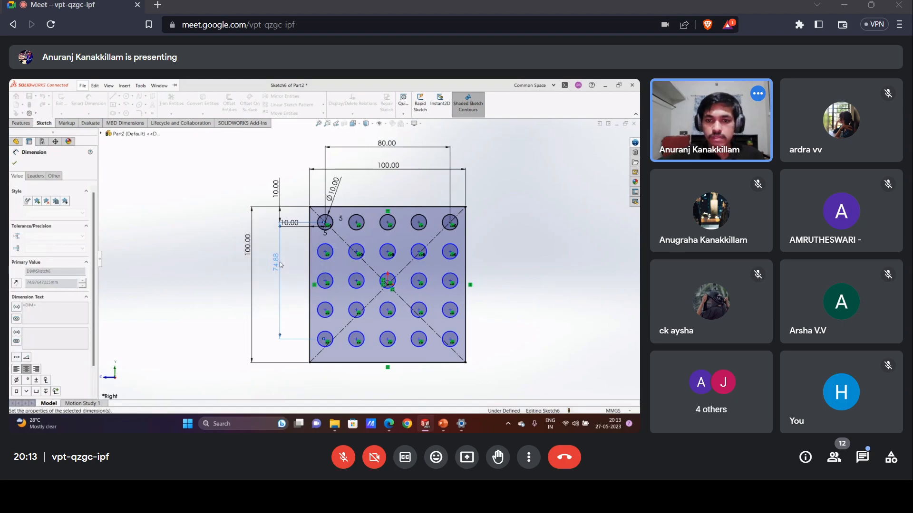
{"action": "key", "text": "Escape"}
Try moving the lower-right circle's centre to check the pattern's remaining freedom, and undo the move.
{"action": "left_click", "coordinate": [450, 347]}
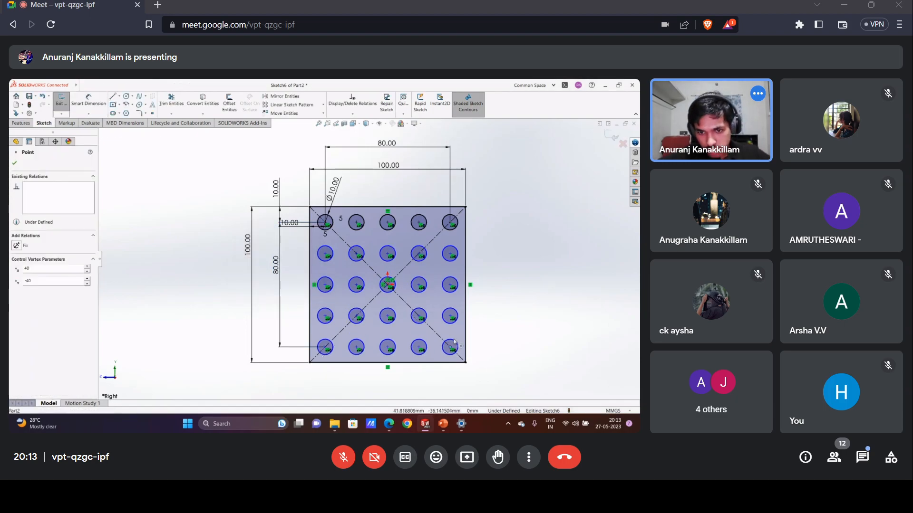
{"action": "left_click_drag", "start_coordinate": [454, 341], "coordinate": [443, 340]}
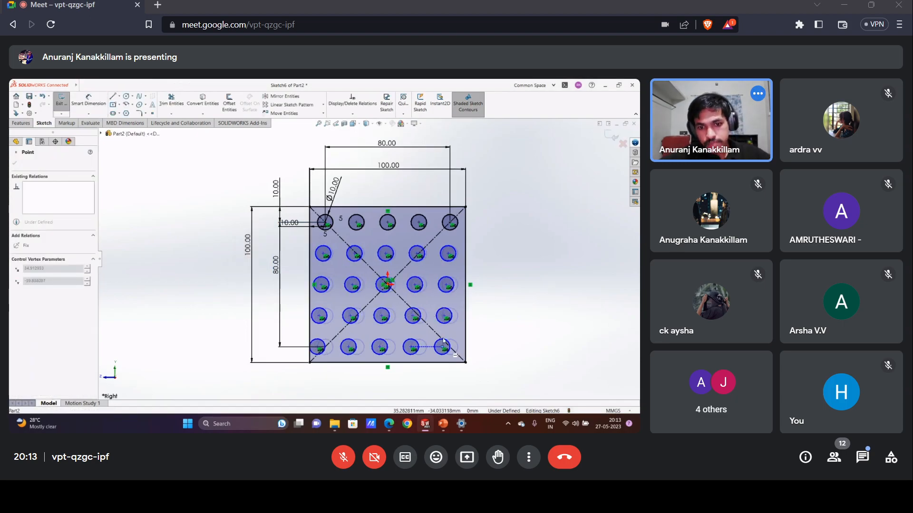
{"action": "key", "text": "ctrl+z"}
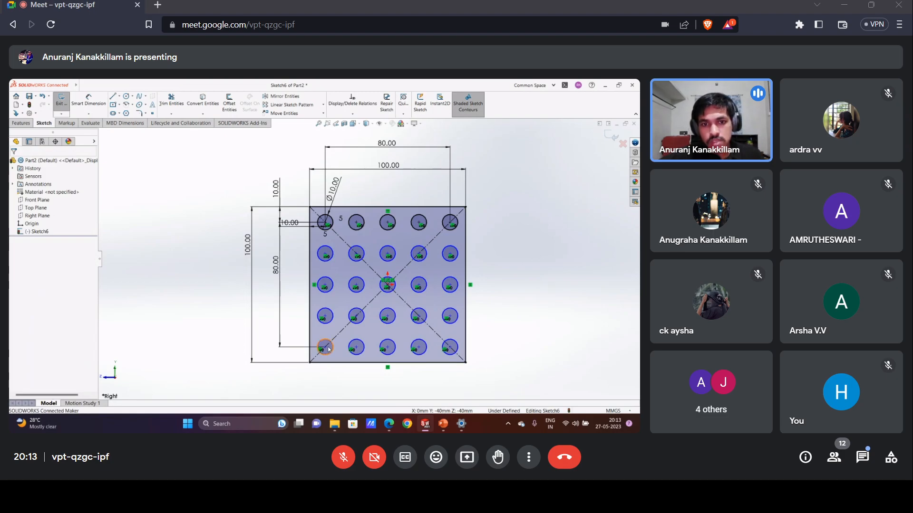
Add a vertical relation between the centres of the lower-left circle and the original upper-left circle.
{"action": "left_click", "coordinate": [324, 347]}
{"action": "left_click", "coordinate": [324, 222], "text": "ctrl"}
{"action": "left_click", "coordinate": [15, 289]}
{"action": "left_click", "coordinate": [419, 266]}
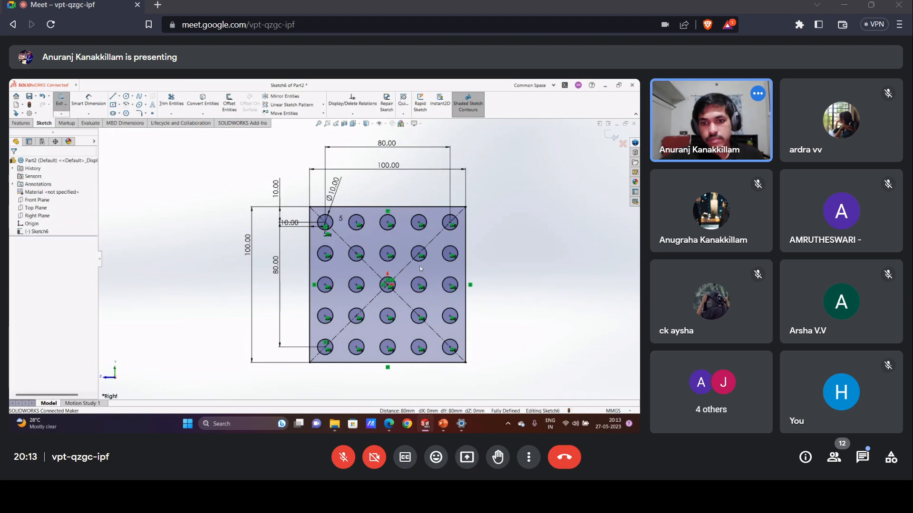
{"action": "mouse_move", "coordinate": [419, 267]}
{"action": "middle_mouse_down"}
{"action": "mouse_move", "coordinate": [473, 214]}
{"action": "mouse_move", "coordinate": [469, 236]}
{"action": "mouse_move", "coordinate": [354, 239]}
{"action": "middle_mouse_up"}
{"action": "scroll", "coordinate": [350, 240], "scroll_direction": "up", "scroll_amount": 2}
{"action": "scroll", "coordinate": [350, 240], "scroll_direction": "down", "scroll_amount": 3}
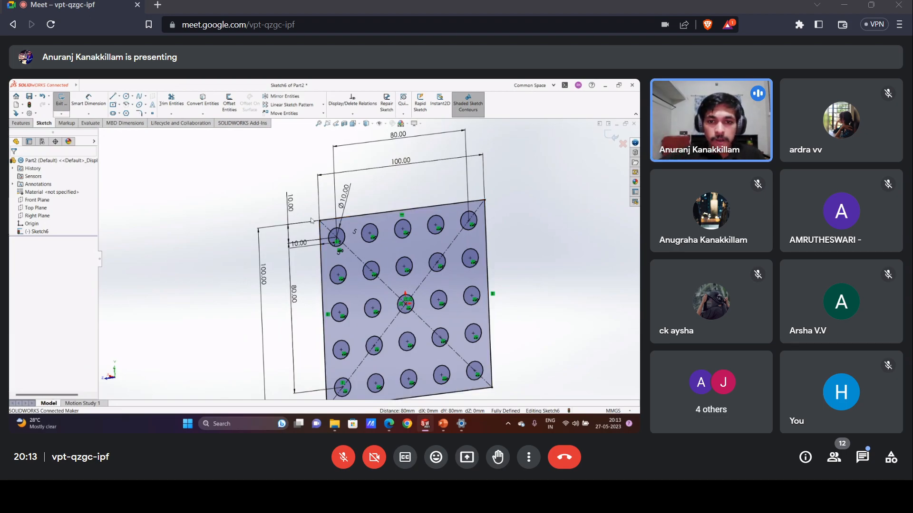
{"action": "middle_click_drag", "start_coordinate": [311, 220], "coordinate": [296, 247]}
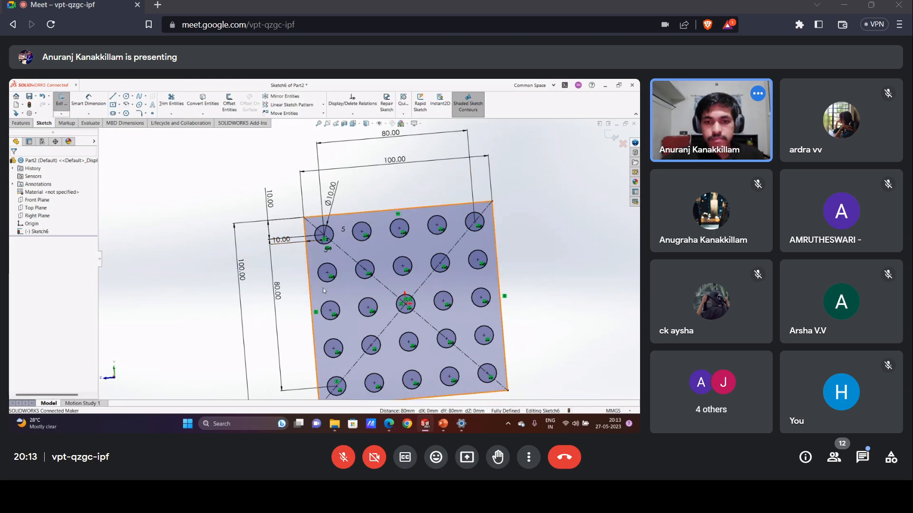
{"action": "scroll", "coordinate": [369, 258], "scroll_direction": "up", "scroll_amount": 3}
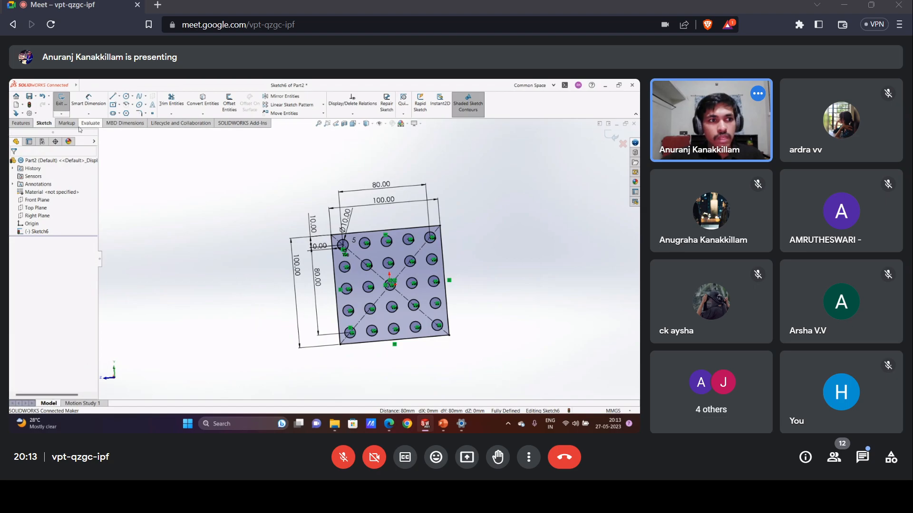
Delete all circles except the leftmost column together with the square's right edge, undo the deletion and clear the selection.
{"action": "left_click_drag", "start_coordinate": [350, 203], "coordinate": [459, 347]}
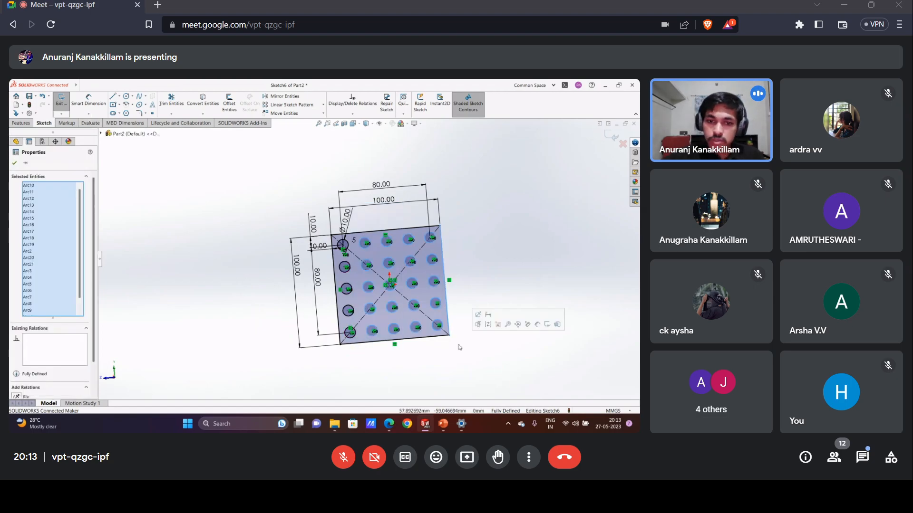
{"action": "key", "text": "Delete"}
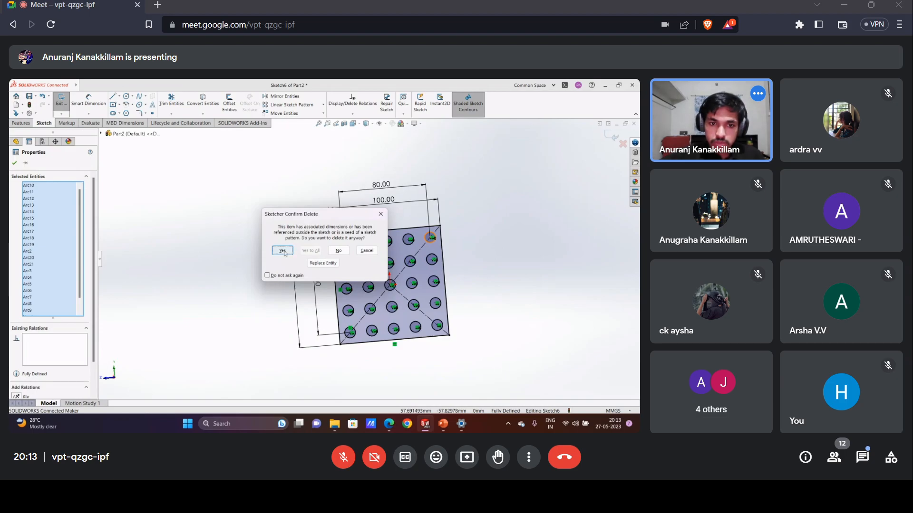
{"action": "left_click", "coordinate": [283, 251]}
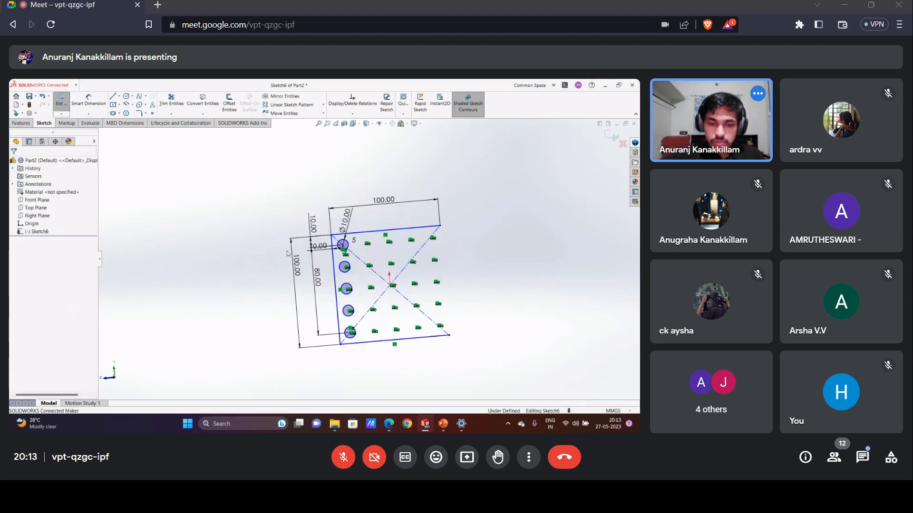
{"action": "key", "text": "ctrl+z"}
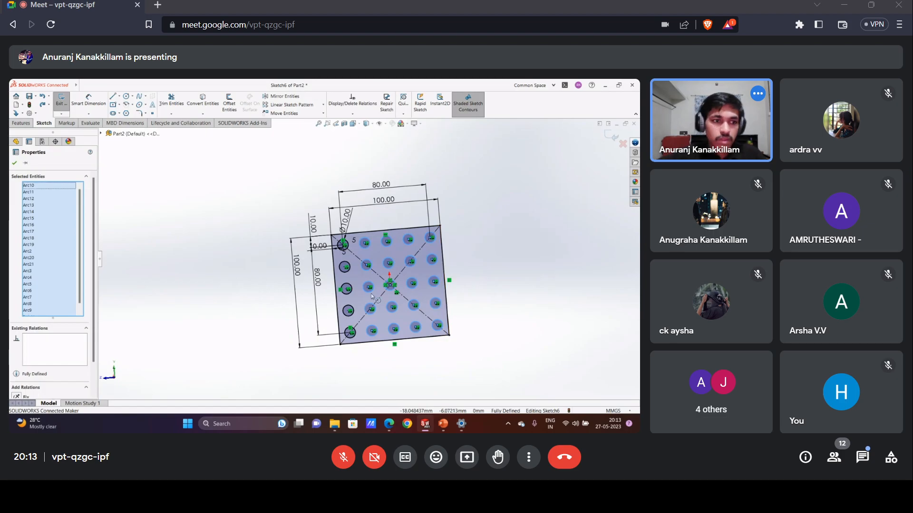
{"action": "key", "text": "Escape"}
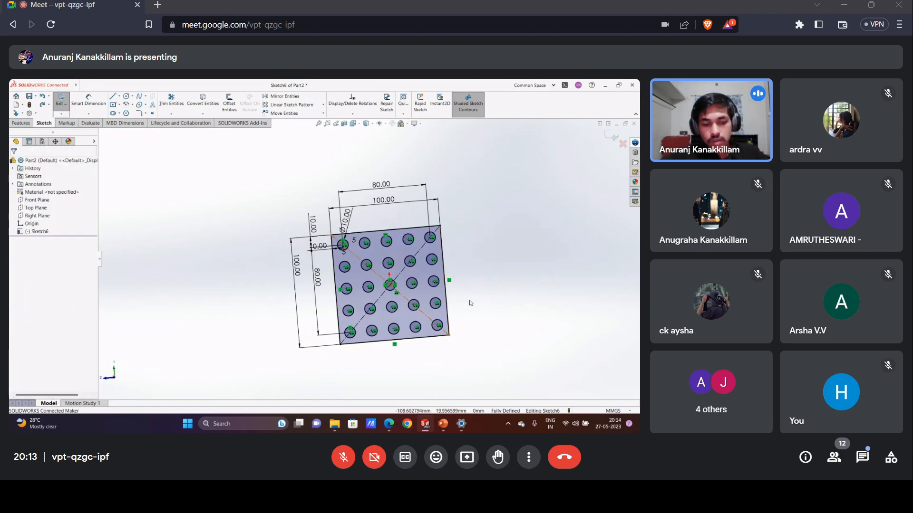
Undo the circle pattern, its dimensions and the seed circle back to the plain 100 mm square, and extrude the square 10 mm.
{"action": "key", "text": "ctrl+z"}
{"action": "key", "text": "ctrl+z"}
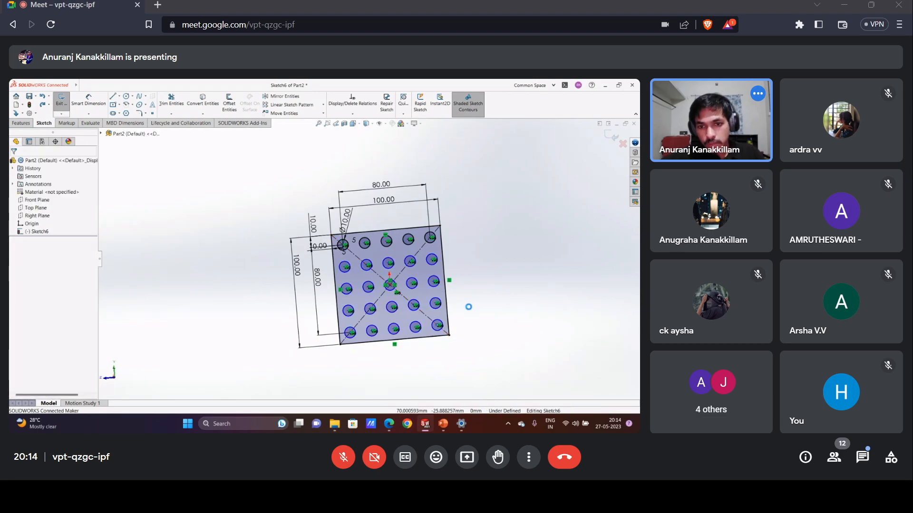
{"action": "key", "text": "ctrl+z"}
{"action": "key", "text": "ctrl+z"}
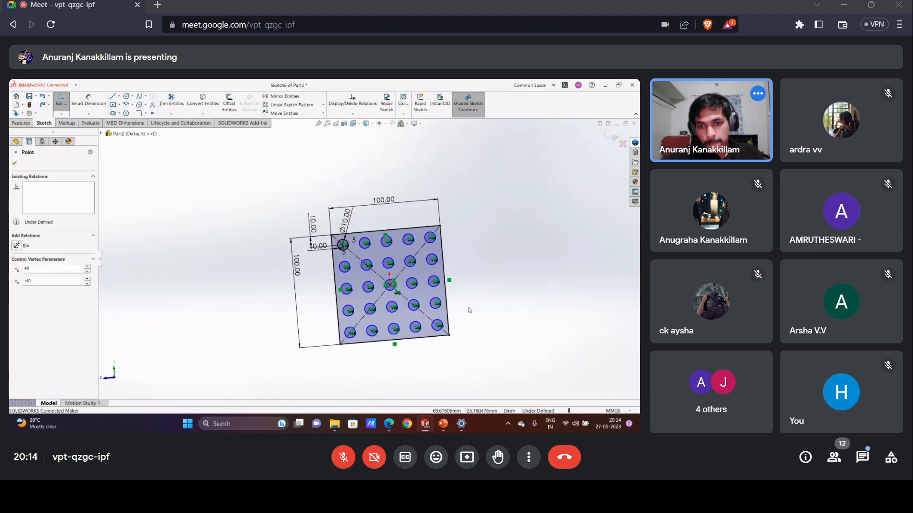
{"action": "key", "text": "ctrl+z"}
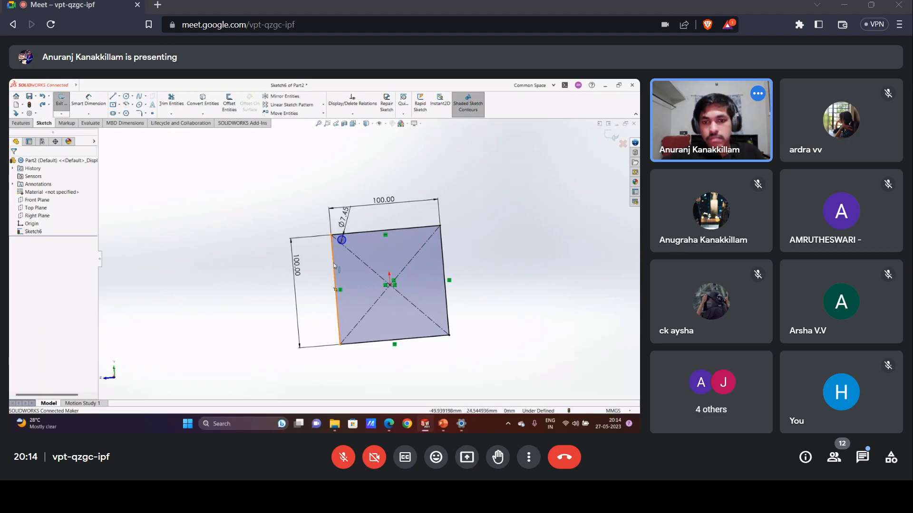
{"action": "key", "text": "ctrl+z"}
{"action": "key", "text": "ctrl+z"}
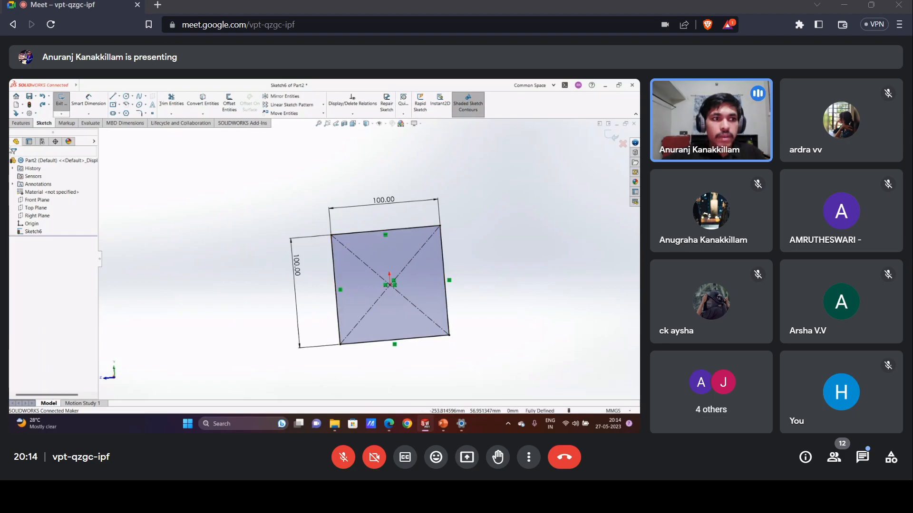
{"action": "left_click", "coordinate": [21, 123]}
{"action": "left_click", "coordinate": [64, 103]}
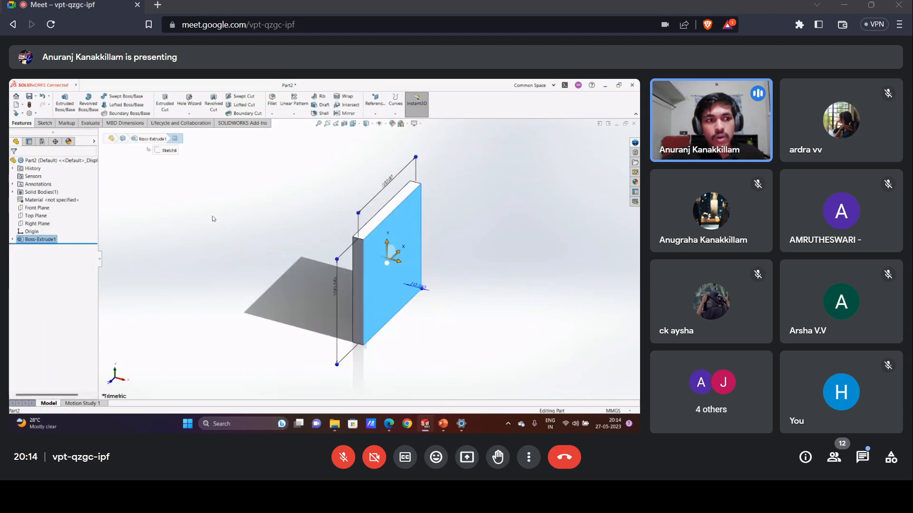
Sketch a circle about 8 mm in diameter on the plate's square face near its upper-left corner.
{"action": "left_click", "coordinate": [44, 123]}
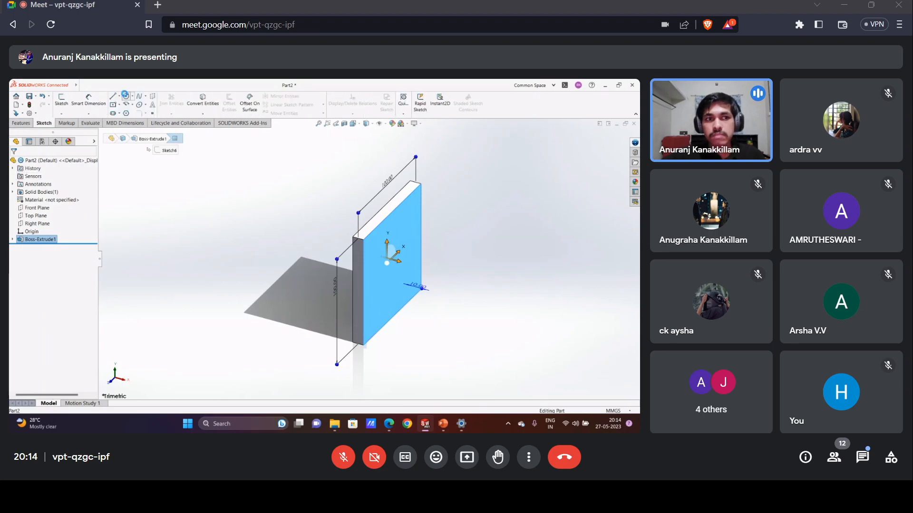
{"action": "left_click", "coordinate": [125, 96]}
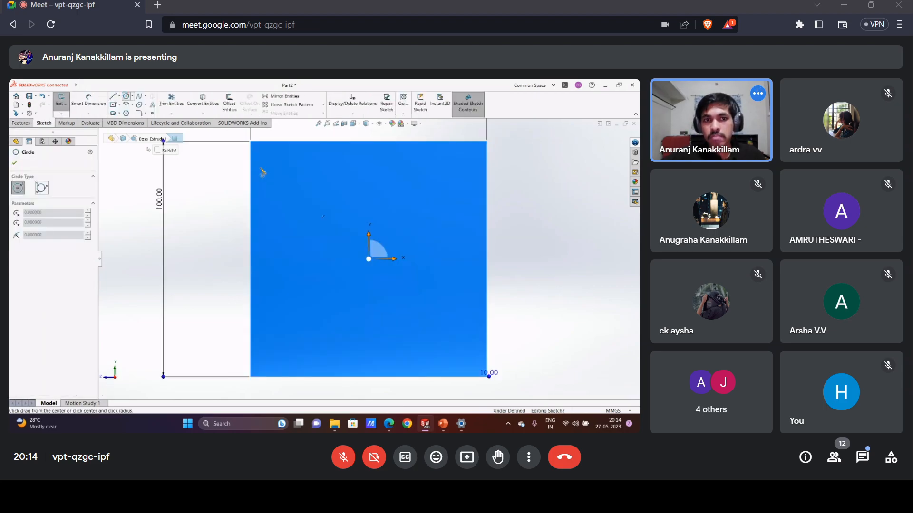
{"action": "left_click", "coordinate": [306, 203]}
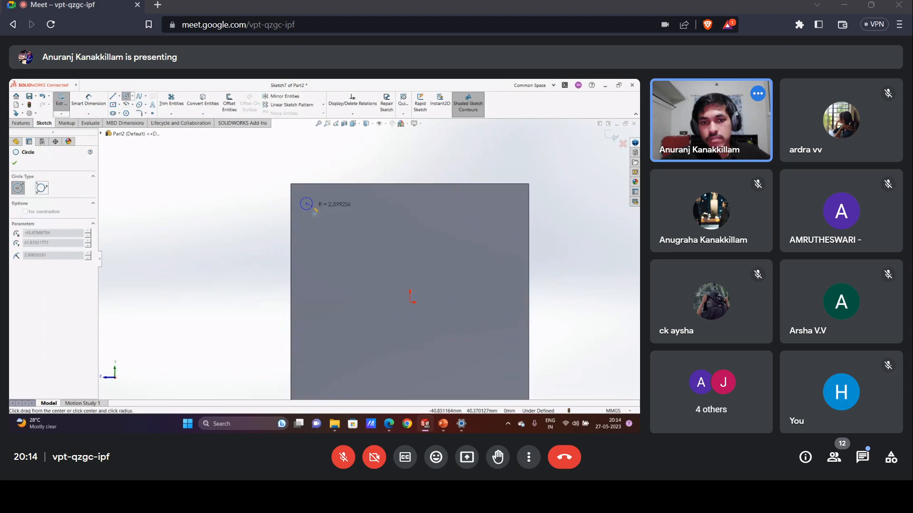
{"action": "left_click", "coordinate": [316, 205]}
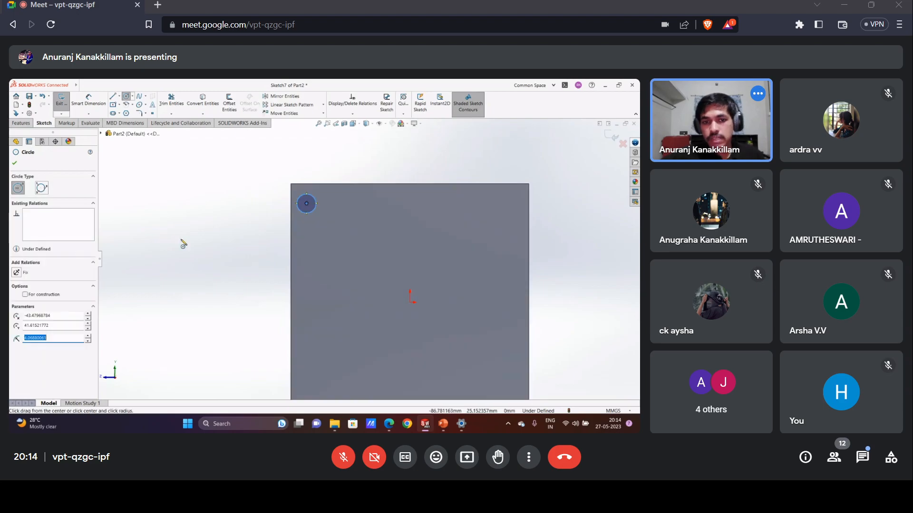
{"action": "left_click", "coordinate": [14, 161]}
Dimension the circle's centre 10 mm from the plate's left edge.
{"action": "left_click", "coordinate": [88, 105]}
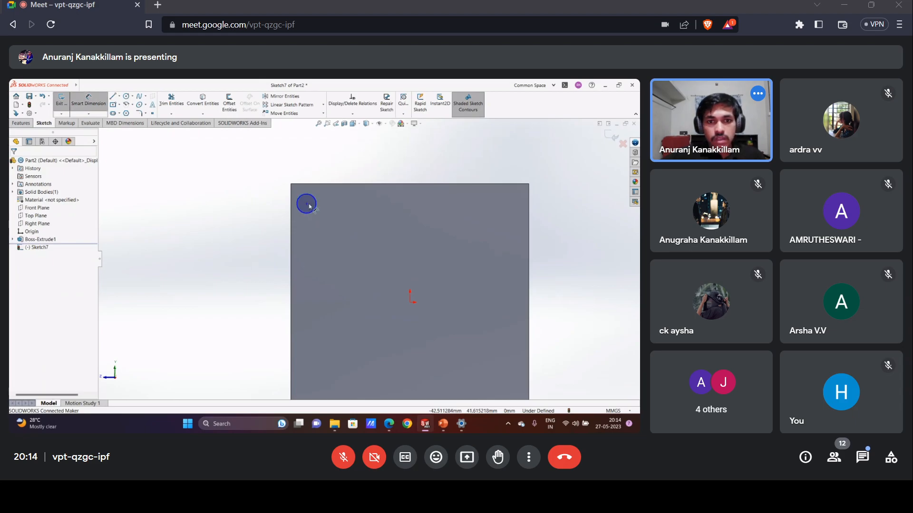
{"action": "left_click", "coordinate": [307, 204]}
{"action": "left_click", "coordinate": [291, 203]}
{"action": "left_click", "coordinate": [250, 200]}
{"action": "type", "text": "10"}
{"action": "key", "text": "Return"}
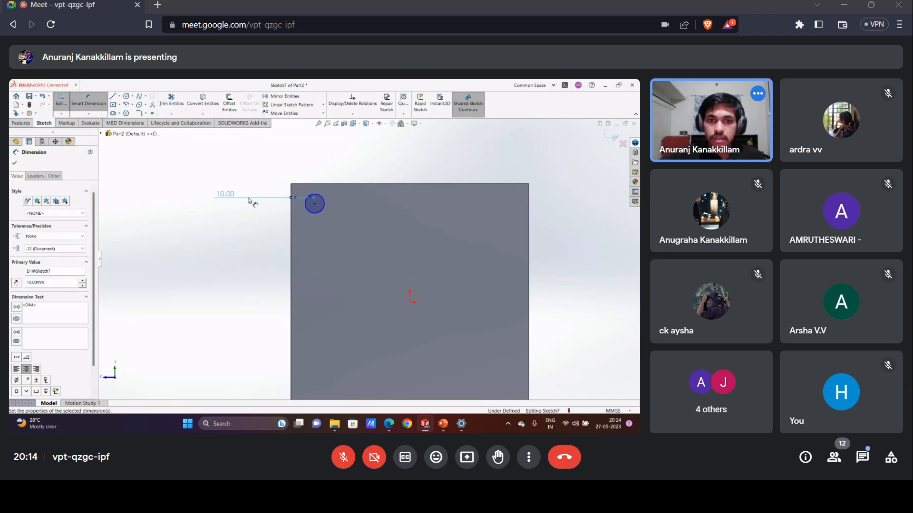
{"action": "key", "text": "Escape"}
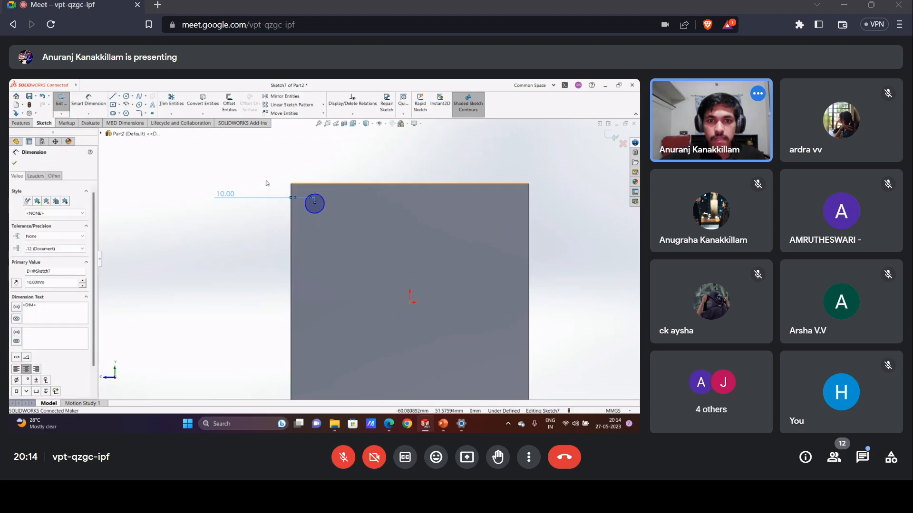
{"action": "left_click", "coordinate": [198, 165]}
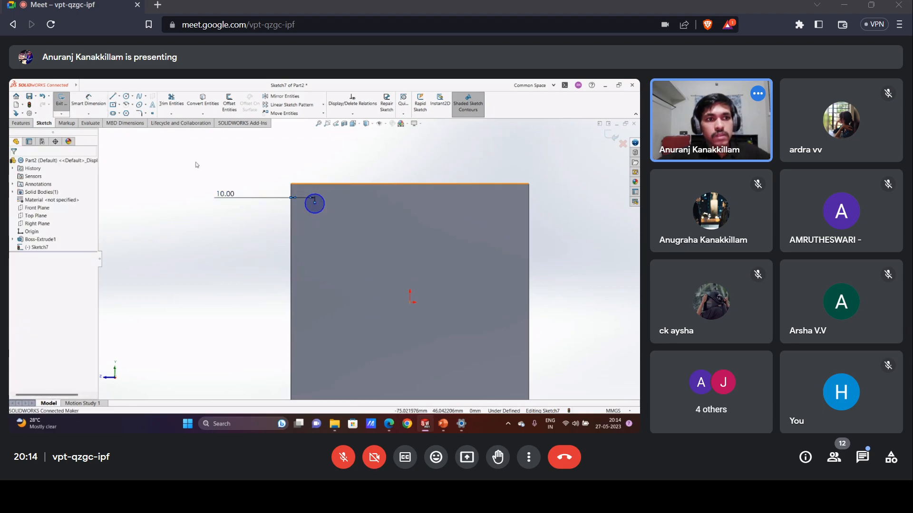
Dimension the circle's diameter as 10 mm.
{"action": "left_click", "coordinate": [102, 110]}
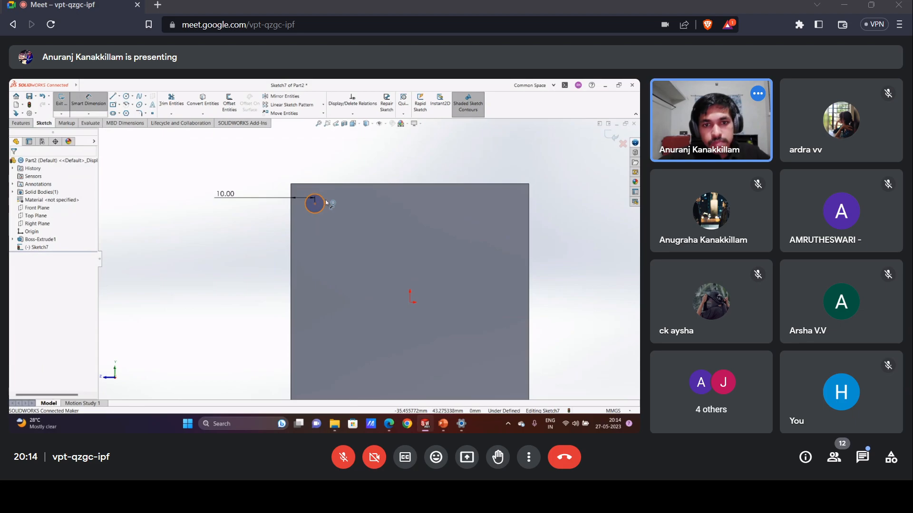
{"action": "left_click", "coordinate": [323, 210]}
{"action": "left_click", "coordinate": [318, 241]}
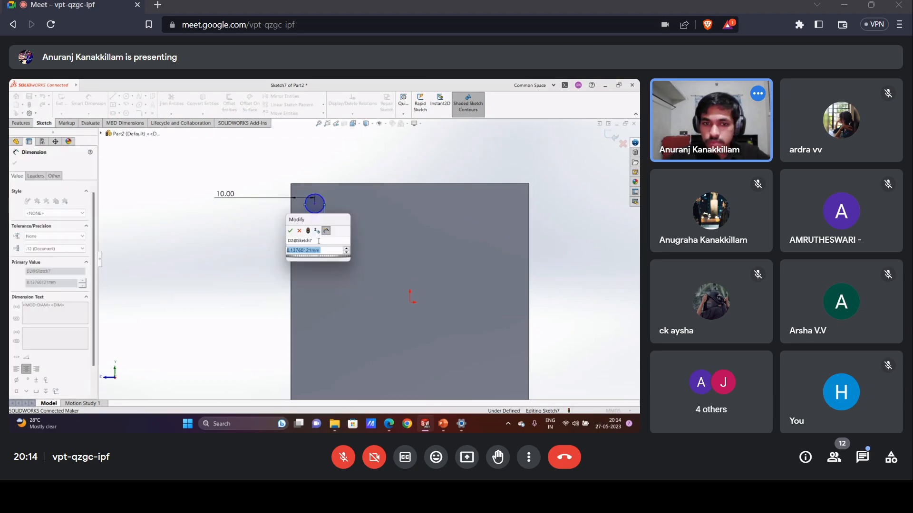
{"action": "type", "text": "10"}
{"action": "key", "text": "Return"}
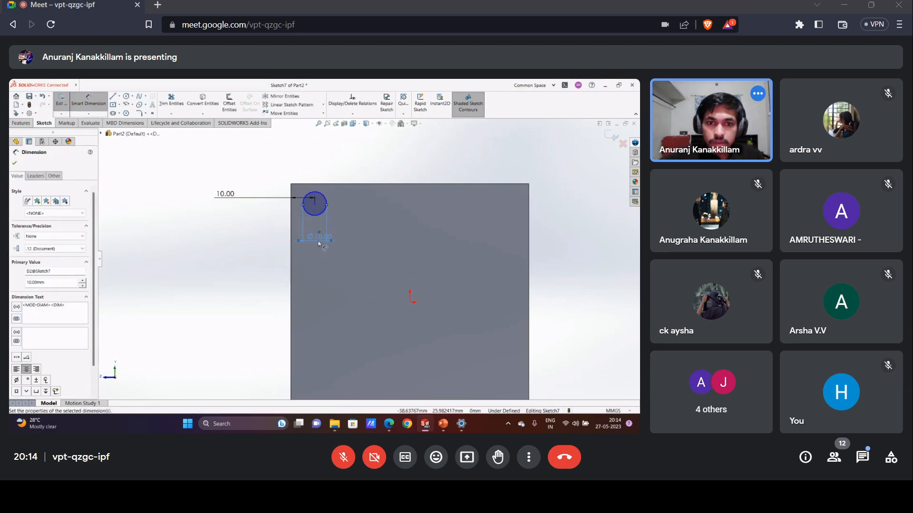
Dimension the circle's centre 10 mm from the plate's upper edge.
{"action": "left_click", "coordinate": [315, 205]}
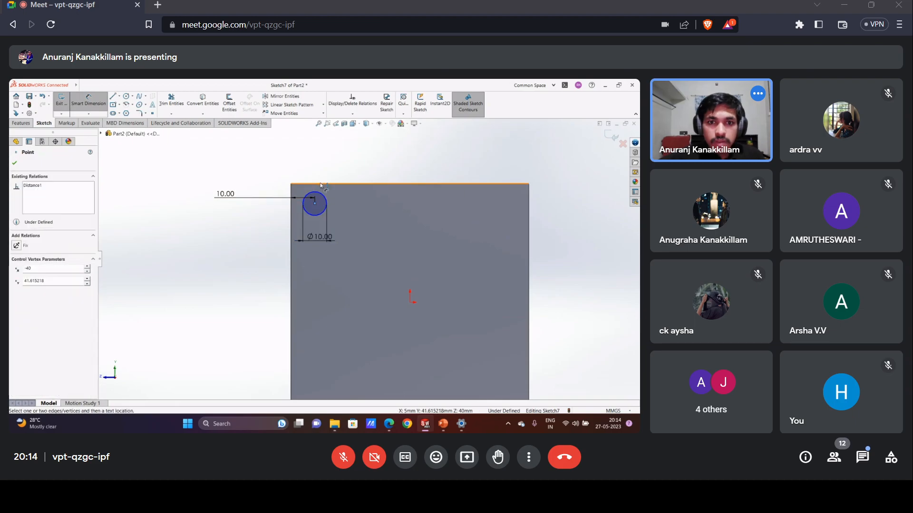
{"action": "left_click", "coordinate": [321, 185]}
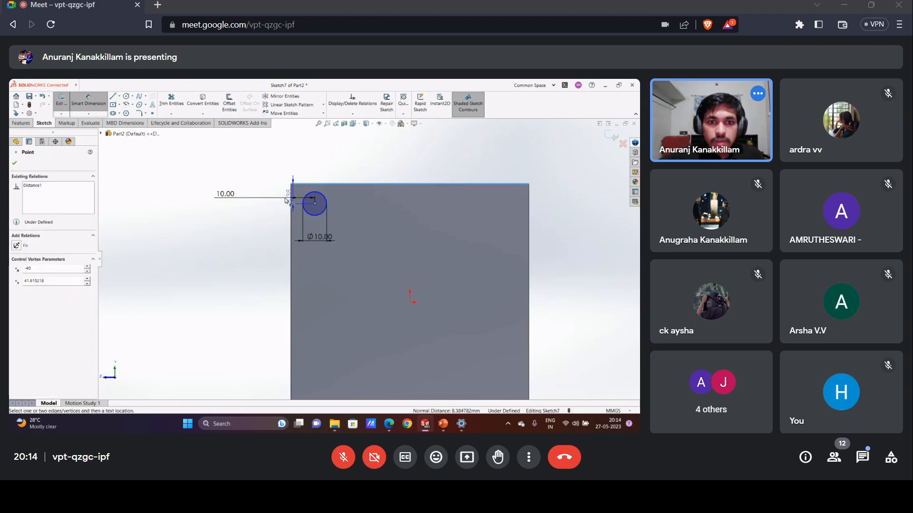
{"action": "left_click", "coordinate": [286, 201]}
{"action": "key", "text": "Return"}
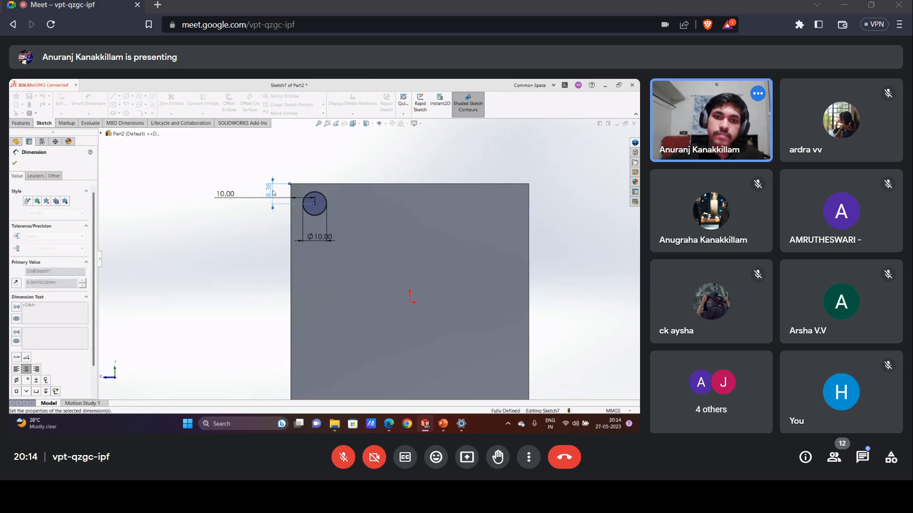
{"action": "key", "text": "Escape"}
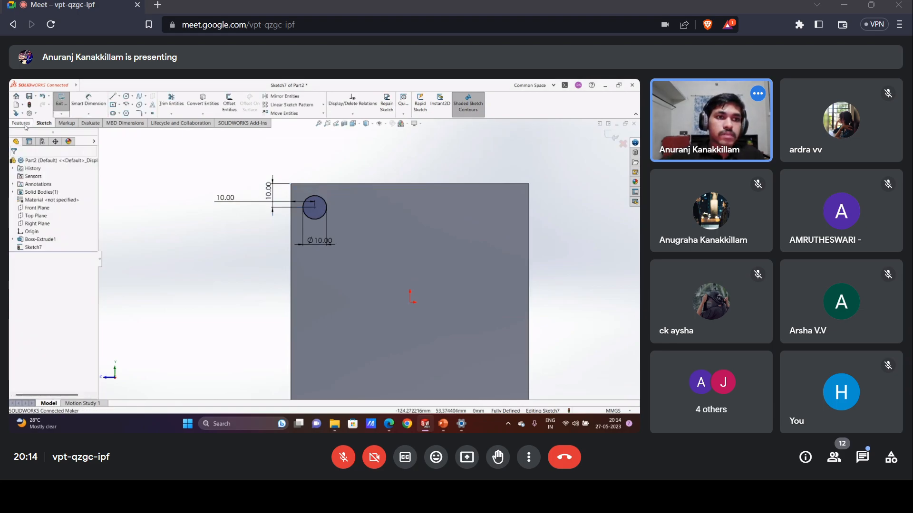
Cut the circle into the plate with a blind Extruded Cut of 10 mm.
{"action": "left_click", "coordinate": [24, 124]}
{"action": "left_click", "coordinate": [168, 104]}
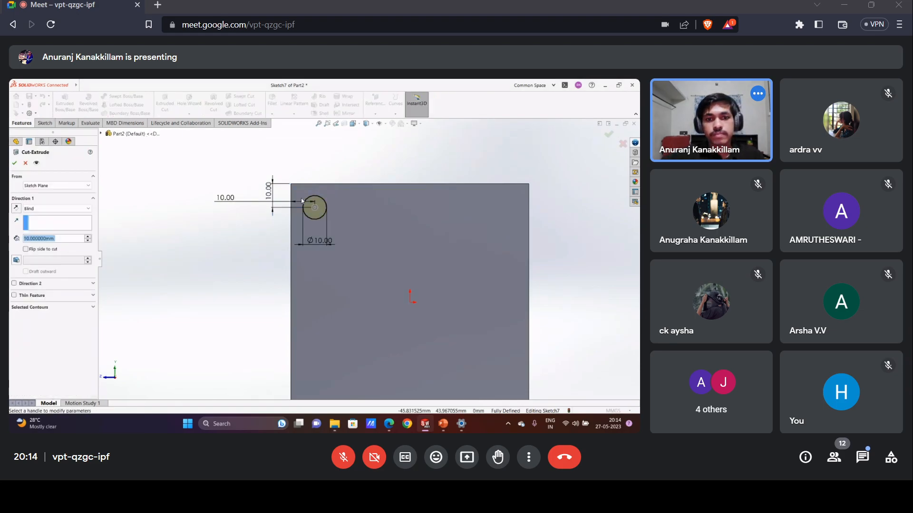
{"action": "left_click", "coordinate": [16, 163]}
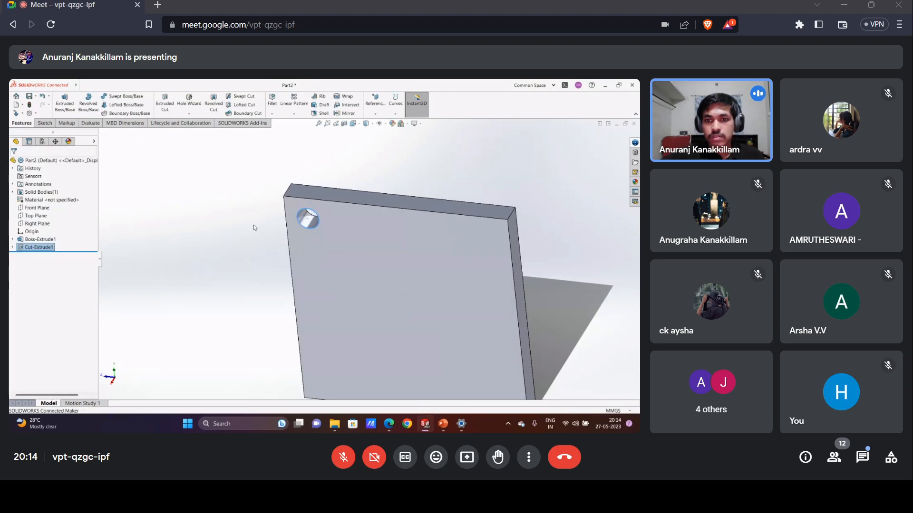
Start a Linear Pattern with the plate's upper edge as first direction, 5 instances and 20 mm spacing.
{"action": "key", "text": "ctrl+1"}
{"action": "left_click", "coordinate": [295, 221]}
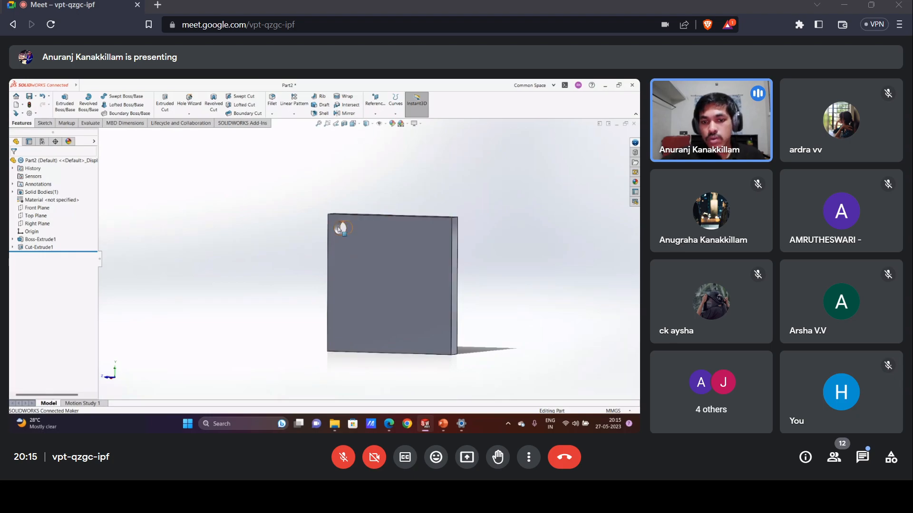
{"action": "left_click", "coordinate": [295, 115]}
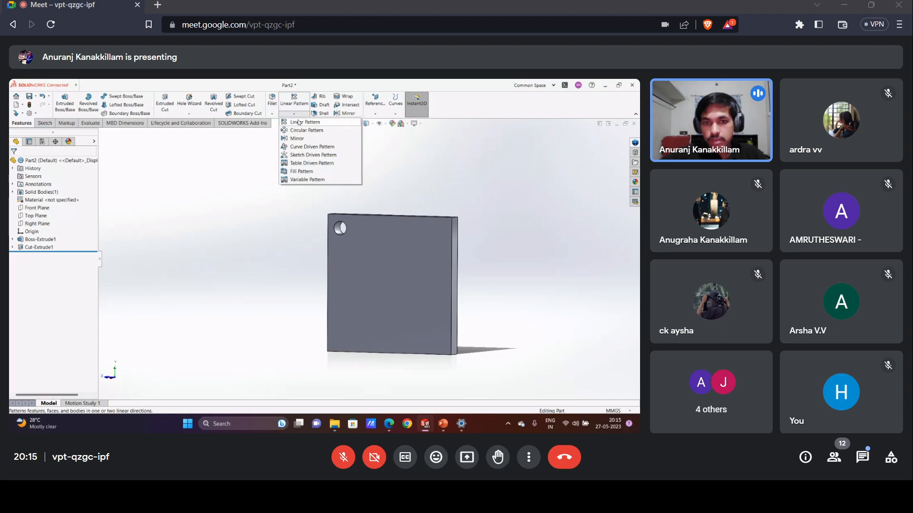
{"action": "left_click", "coordinate": [304, 120]}
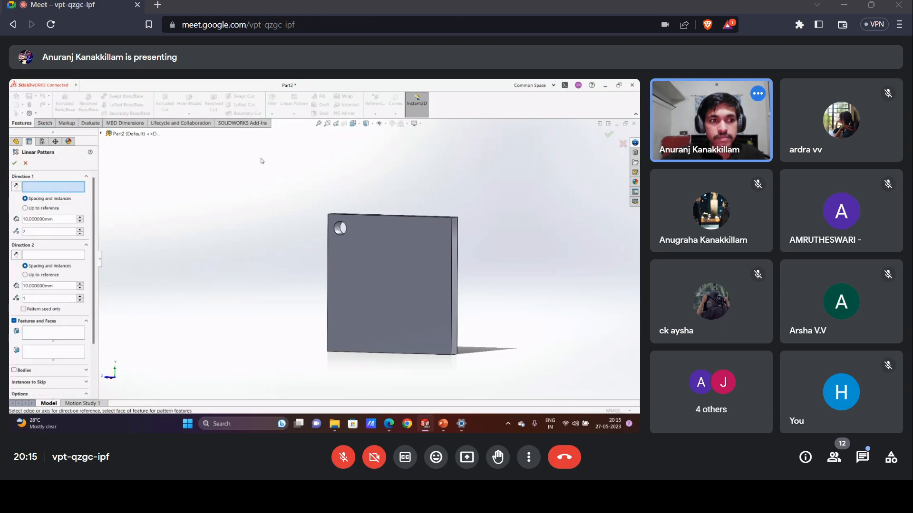
{"action": "left_click", "coordinate": [356, 218]}
{"action": "double_click", "coordinate": [25, 231]}
{"action": "type", "text": "5"}
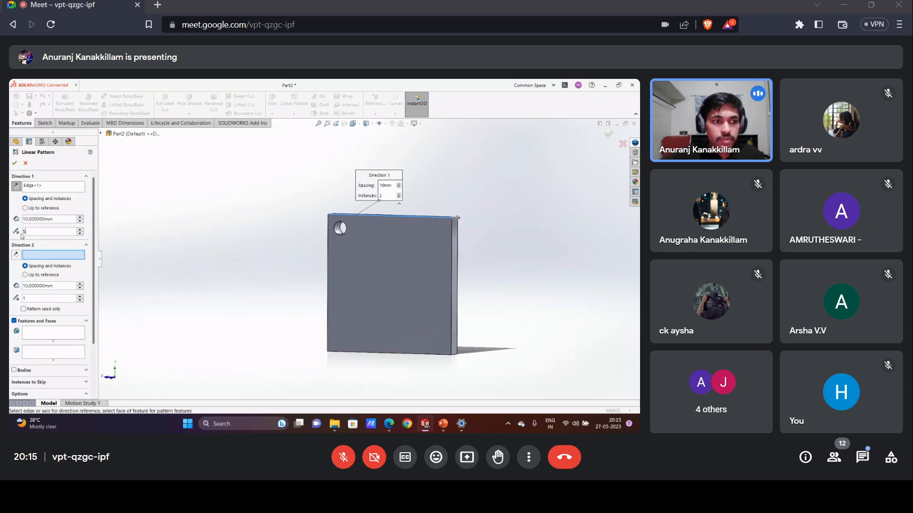
{"action": "double_click", "coordinate": [27, 218]}
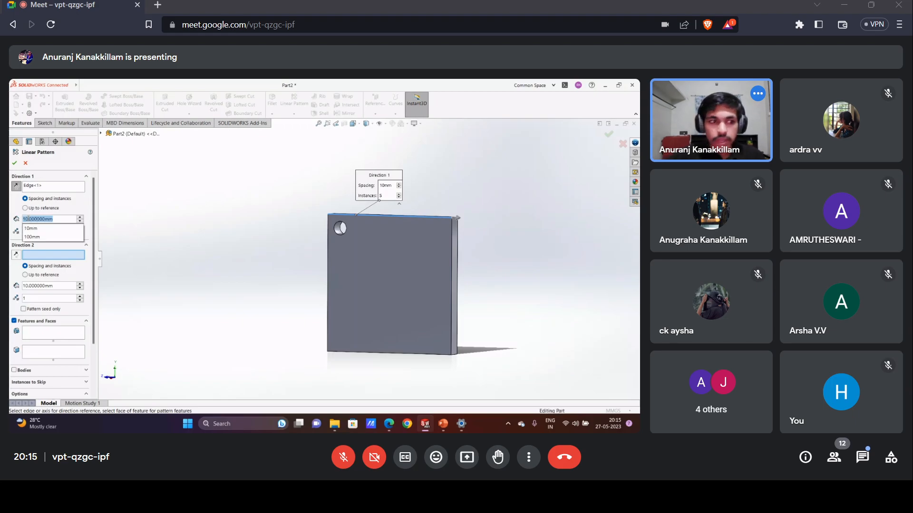
{"action": "type", "text": "20"}
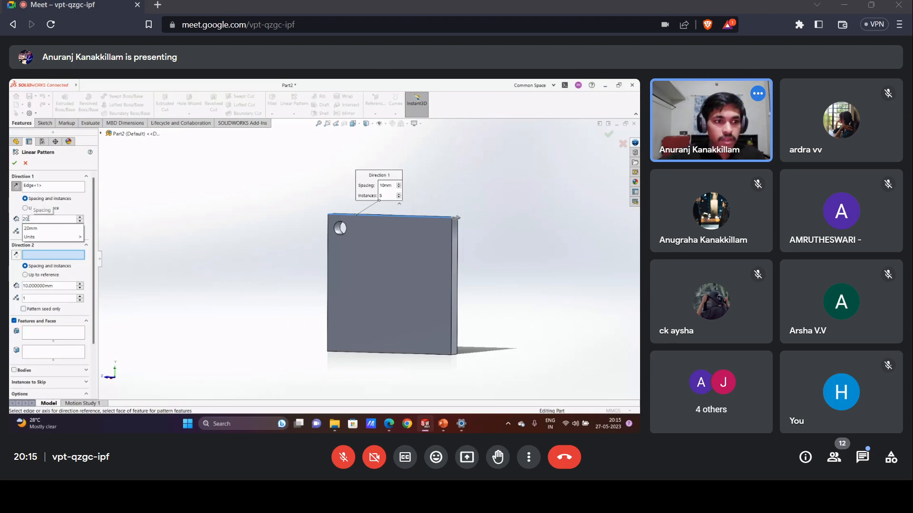
{"action": "key", "text": "Return"}
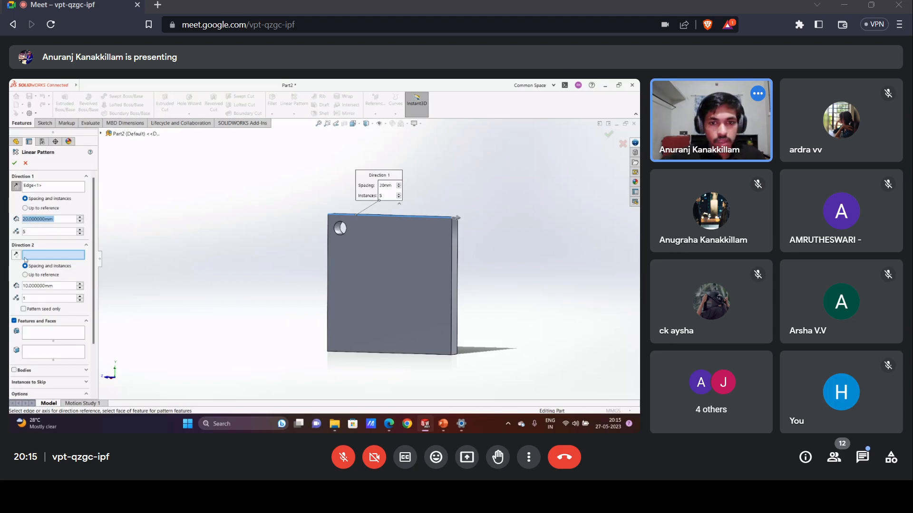
Set the plate's vertical side edge as the Linear Pattern's second direction and choose the hole cut as the feature to pattern.
{"action": "left_click", "coordinate": [328, 252]}
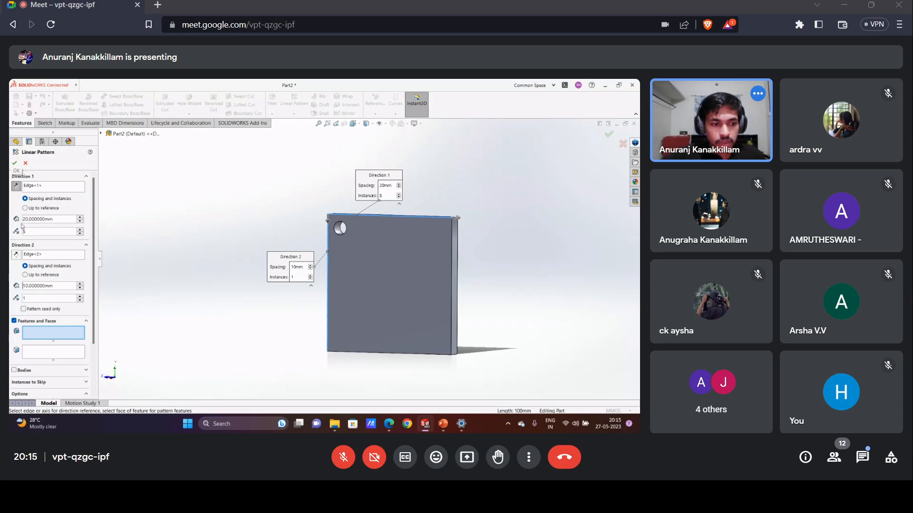
{"action": "scroll", "coordinate": [22, 226], "scroll_direction": "down", "scroll_amount": 3}
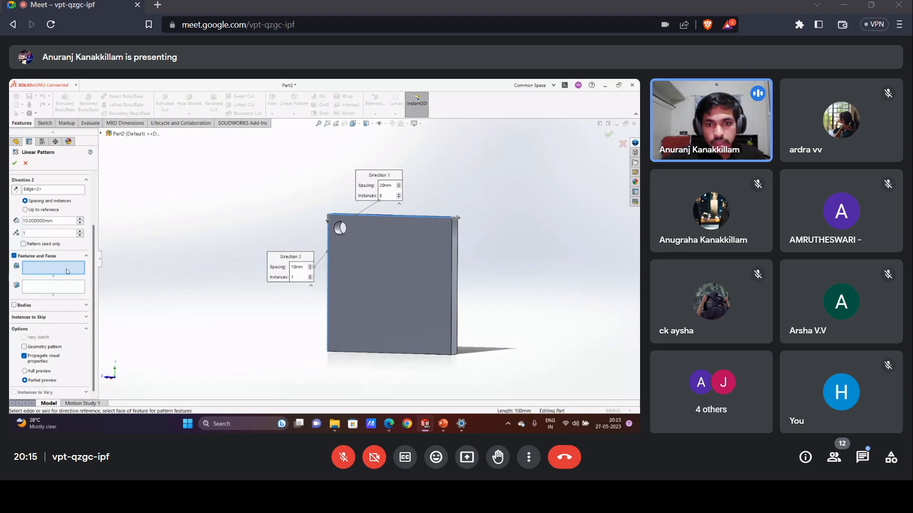
{"action": "left_click", "coordinate": [338, 230]}
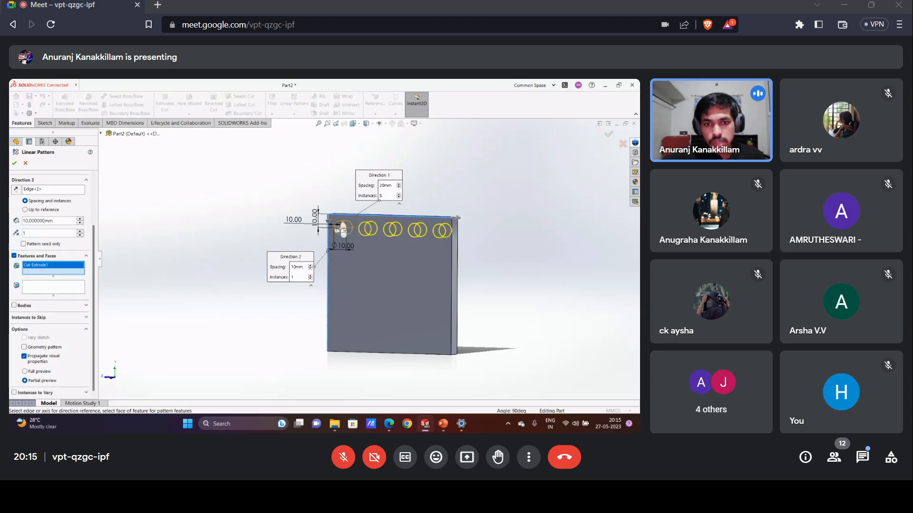
{"action": "middle_click_drag", "start_coordinate": [427, 254], "coordinate": [474, 244]}
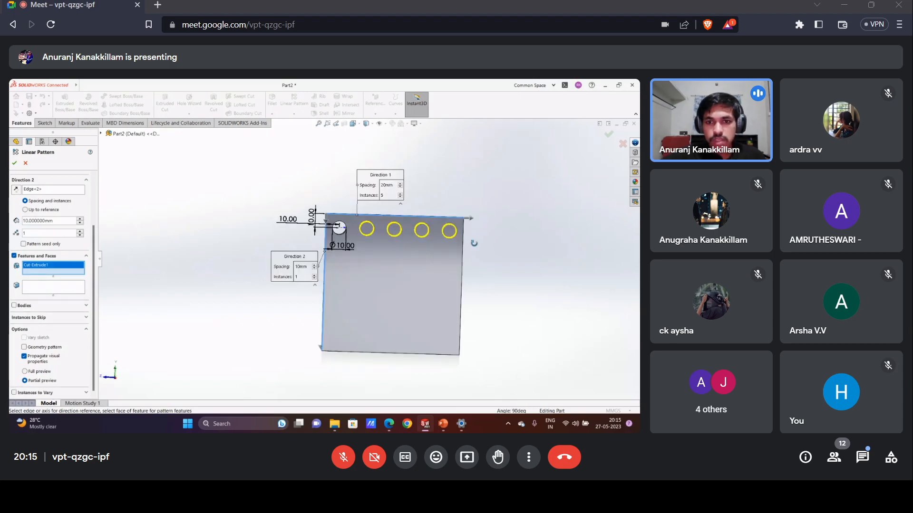
Give the pattern's second direction 20 mm spacing and 5 instances, and complete the Linear Pattern.
{"action": "scroll", "coordinate": [31, 231], "scroll_direction": "up", "scroll_amount": 3}
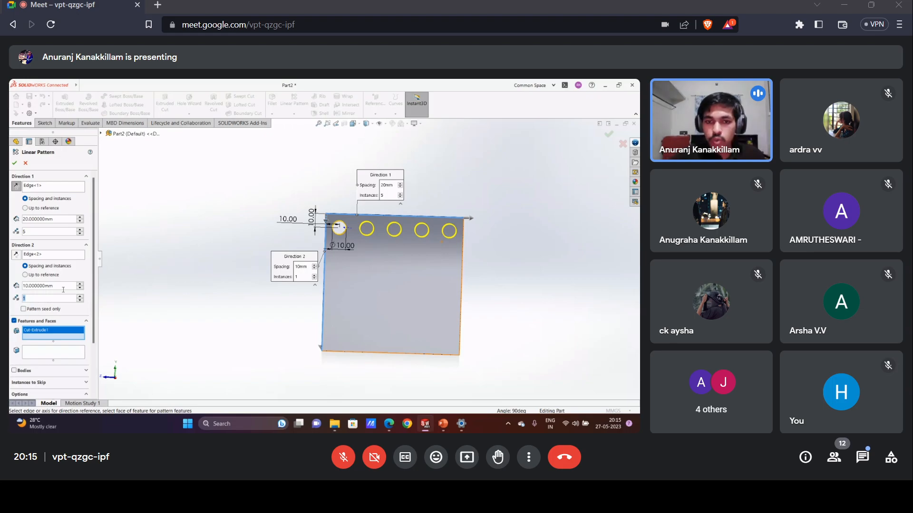
{"action": "type", "text": "2"}
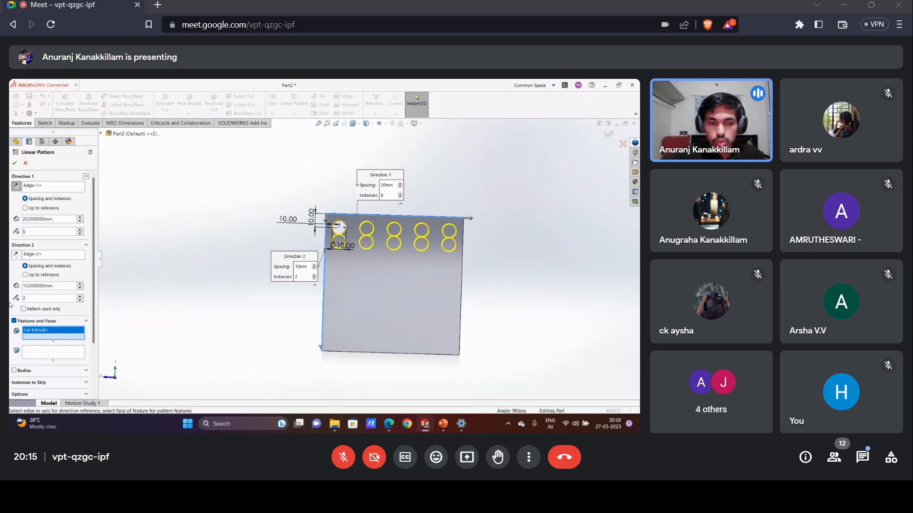
{"action": "double_click", "coordinate": [39, 285]}
{"action": "type", "text": "20"}
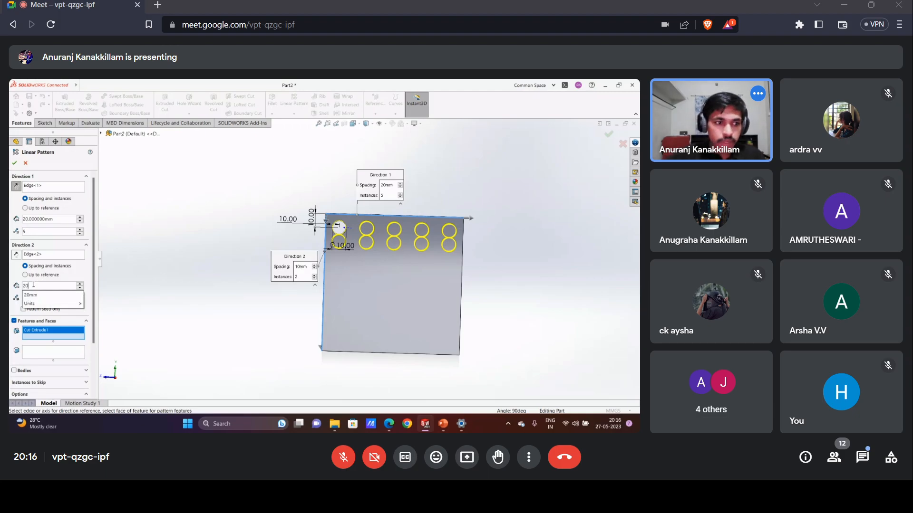
{"action": "left_click", "coordinate": [10, 286]}
{"action": "double_click", "coordinate": [39, 301]}
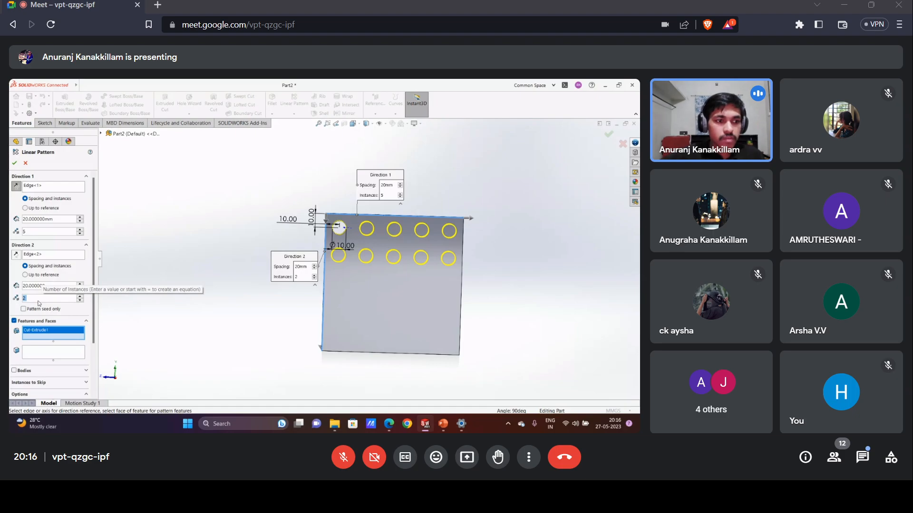
{"action": "type", "text": "5"}
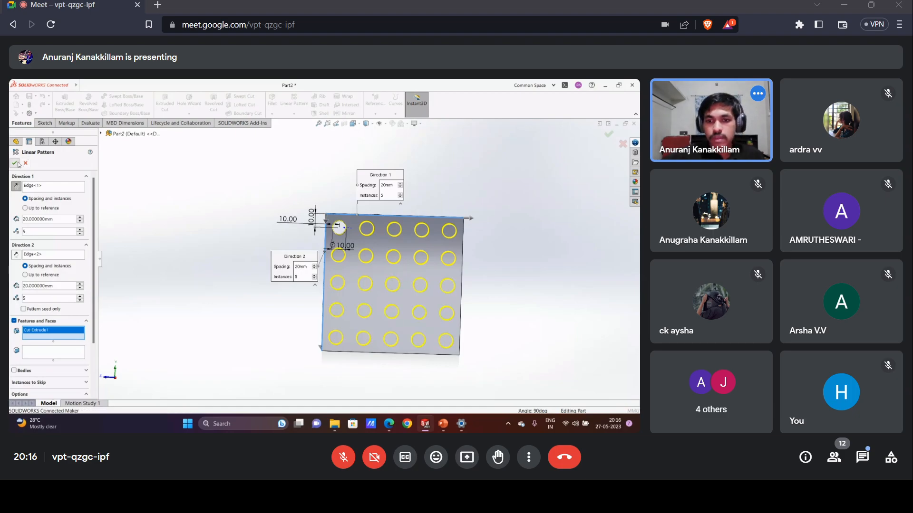
{"action": "left_click", "coordinate": [15, 163]}
{"action": "middle_click_drag", "start_coordinate": [530, 296], "coordinate": [345, 358]}
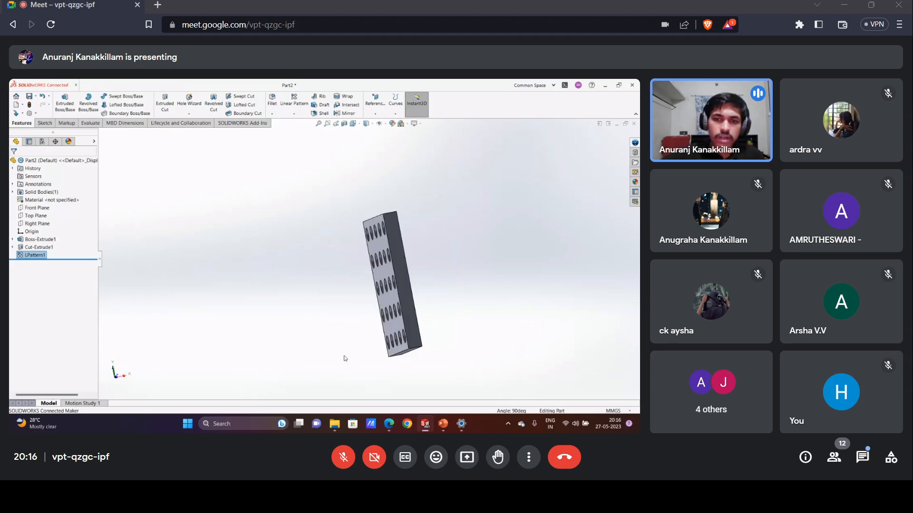
{"action": "scroll", "coordinate": [238, 229], "scroll_direction": "up", "scroll_amount": 1}
{"action": "scroll", "coordinate": [238, 228], "scroll_direction": "down", "scroll_amount": 1}
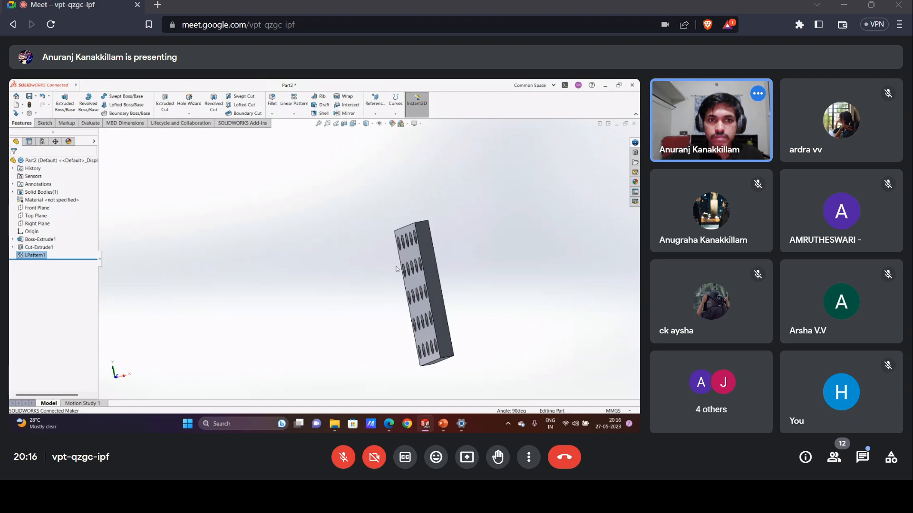
Undo the linear pattern, the hole cut, the circle's dimensions and the circle, leaving the plate's sketch empty.
{"action": "middle_click_drag", "start_coordinate": [396, 269], "coordinate": [355, 243]}
{"action": "key", "text": "ctrl+z"}
{"action": "key", "text": "ctrl+z"}
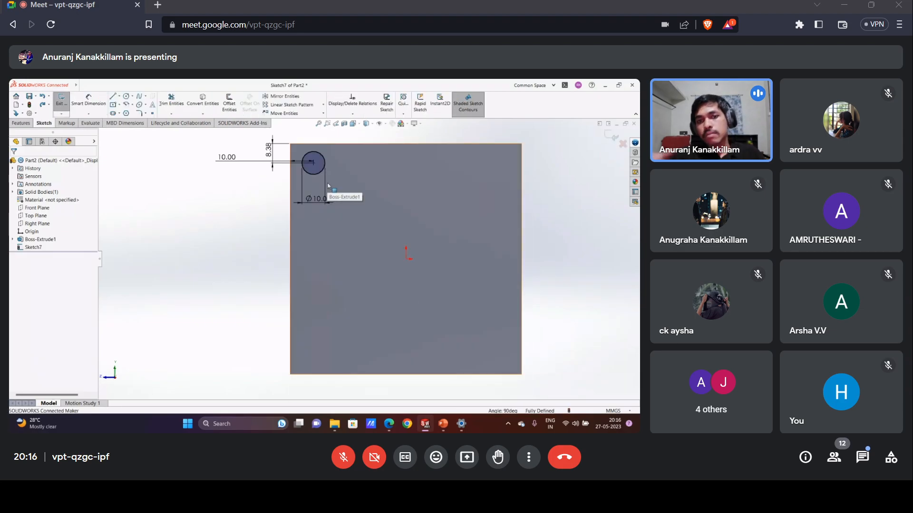
{"action": "key", "text": "ctrl+z"}
{"action": "key", "text": "ctrl+z"}
{"action": "key", "text": "ctrl+z"}
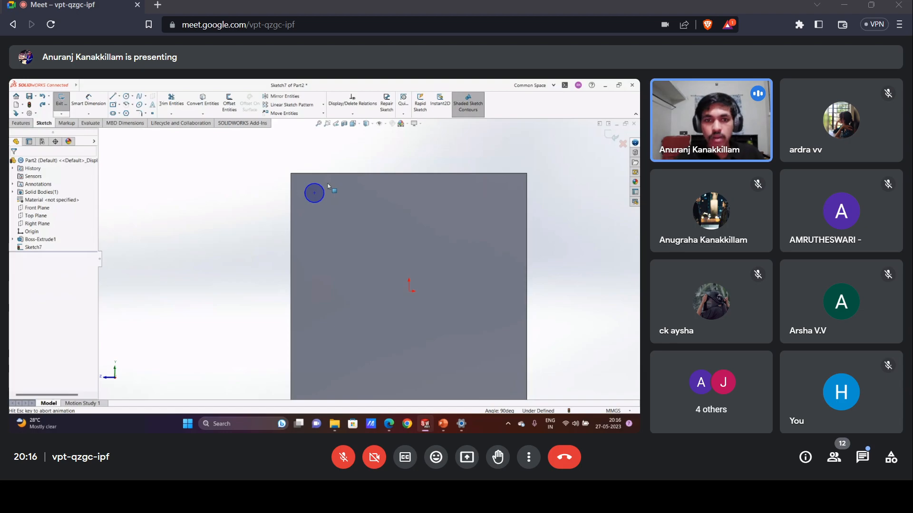
{"action": "key", "text": "ctrl+z"}
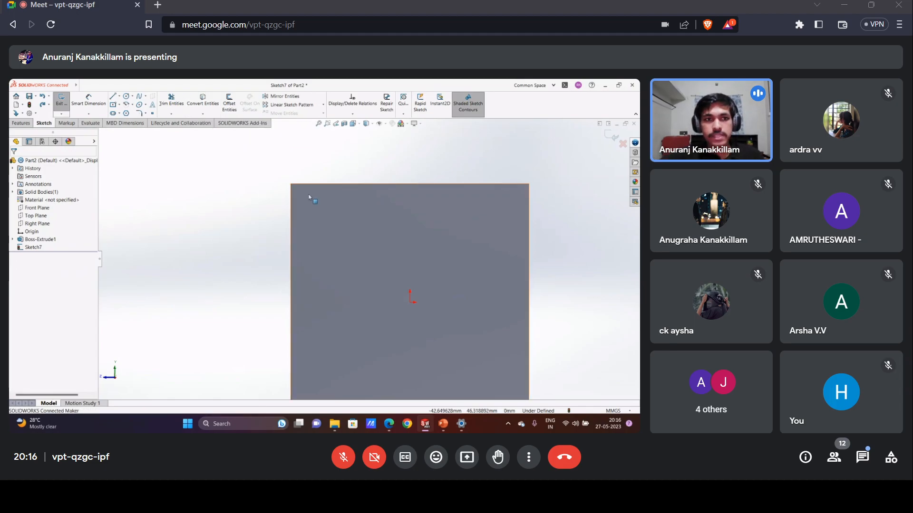
Use the Hole Wizard to place an ANSI Metric M6 hex bolt counterbore, normal fit and through all, at the plate face's origin.
{"action": "left_click", "coordinate": [21, 123]}
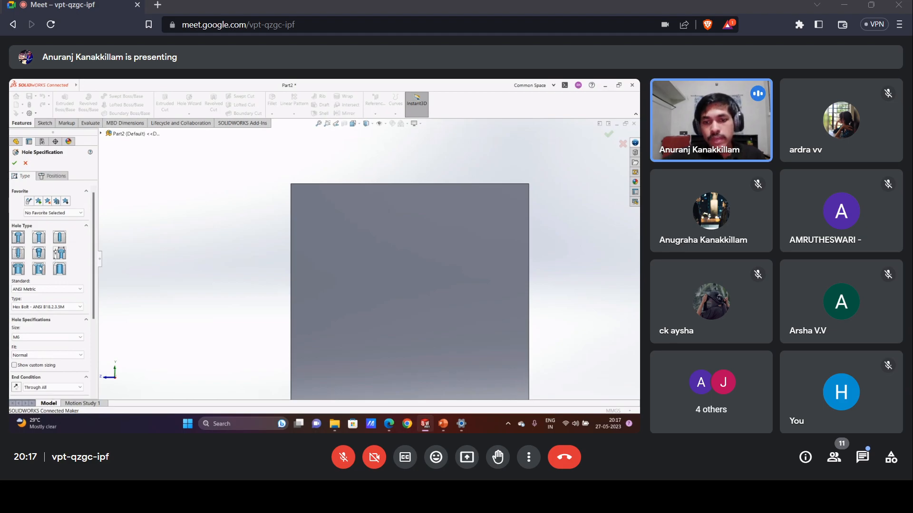
{"action": "left_click", "coordinate": [52, 176]}
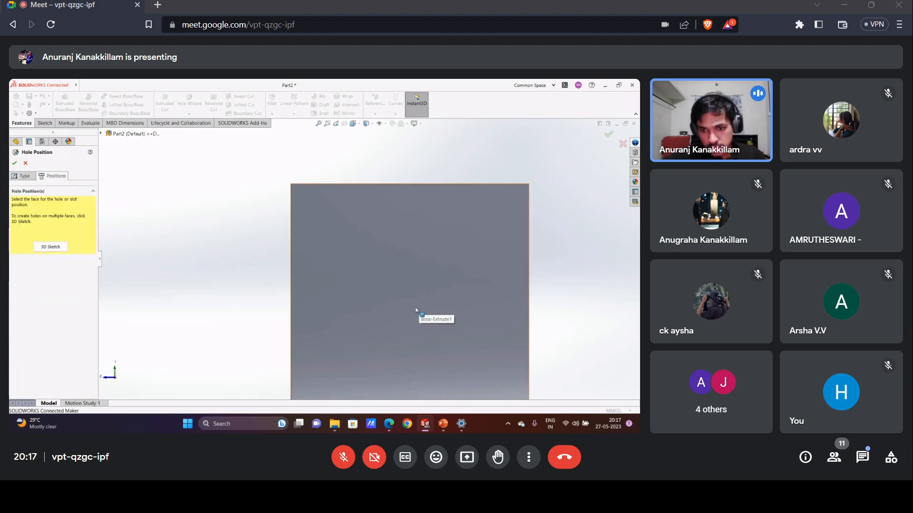
{"action": "left_click", "coordinate": [418, 315]}
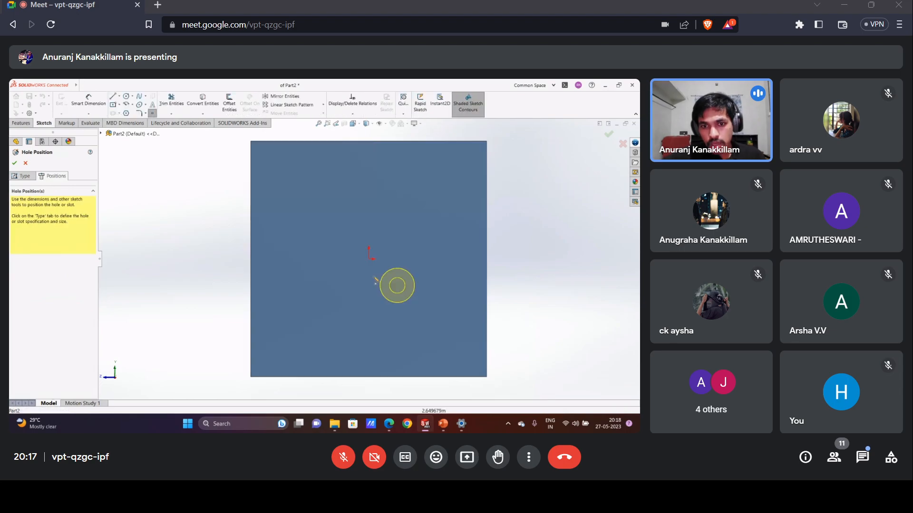
{"action": "left_click", "coordinate": [375, 261]}
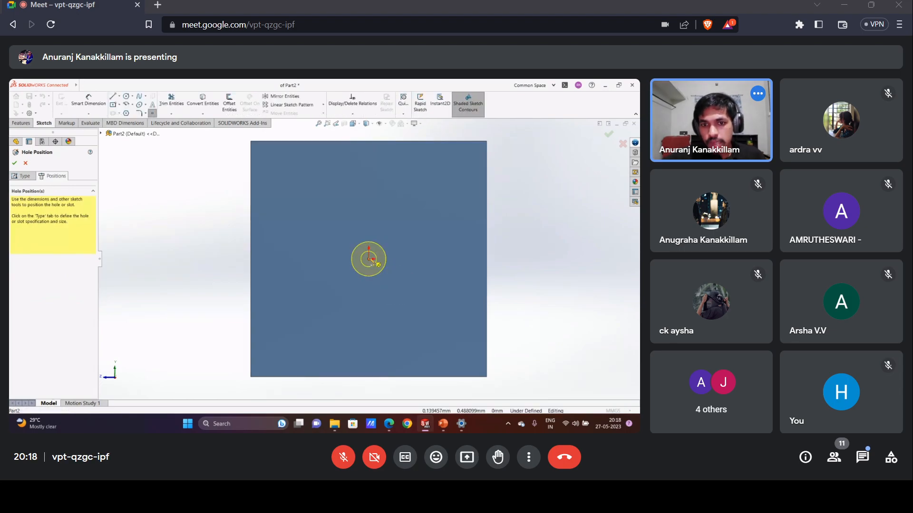
{"action": "left_click", "coordinate": [14, 163]}
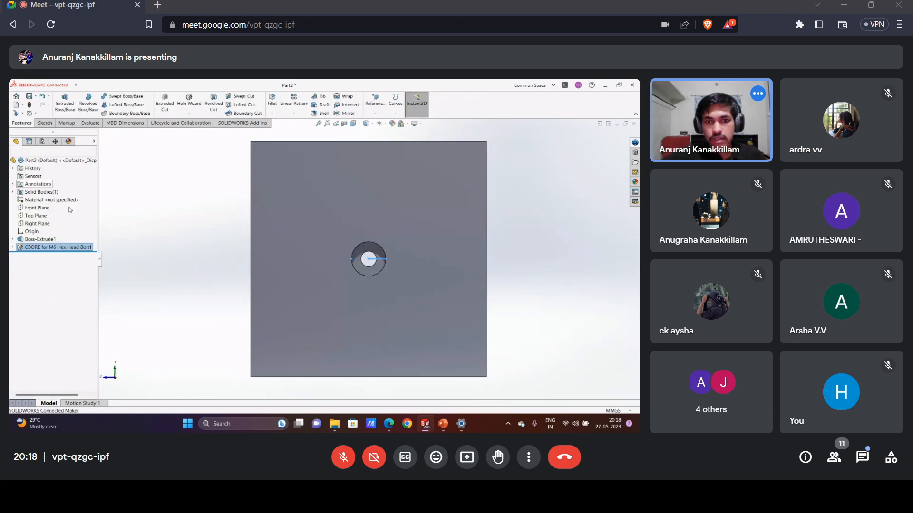
{"action": "middle_click_drag", "start_coordinate": [435, 291], "coordinate": [437, 249]}
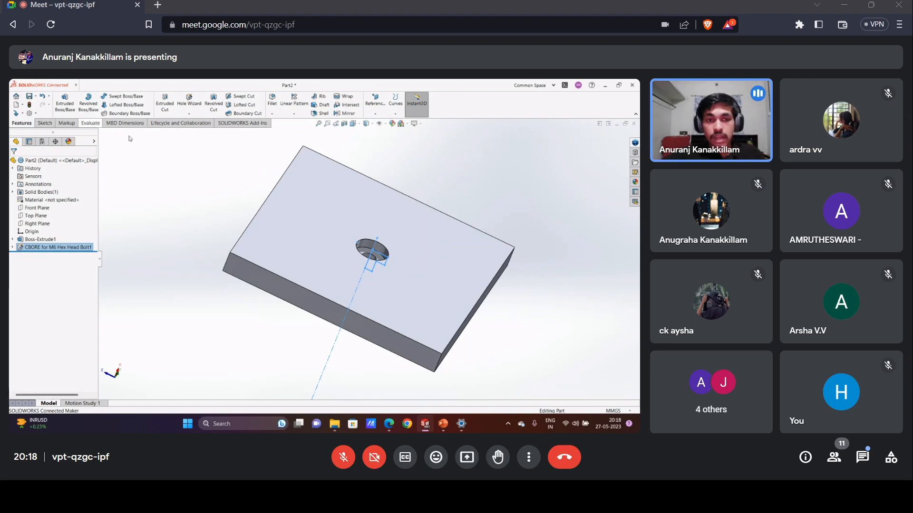
{"action": "key", "text": "f"}
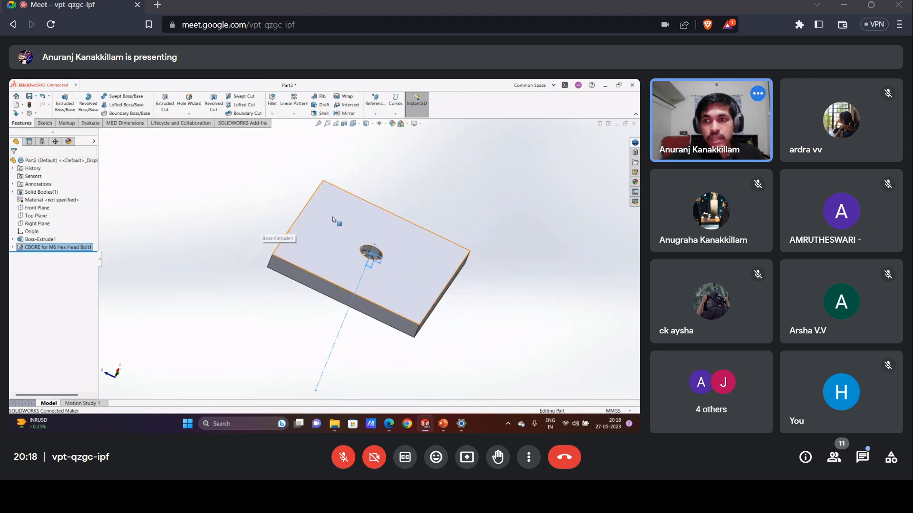
{"action": "scroll", "coordinate": [332, 216], "scroll_direction": "down", "scroll_amount": 3}
Minimise the plate document and restore the Base2 part for viewing.
{"action": "left_click", "coordinate": [618, 124]}
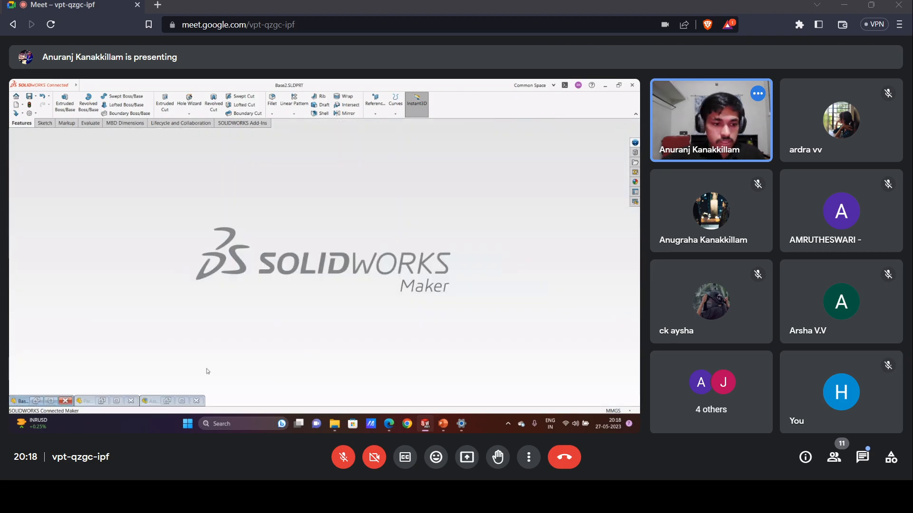
{"action": "left_click", "coordinate": [112, 403]}
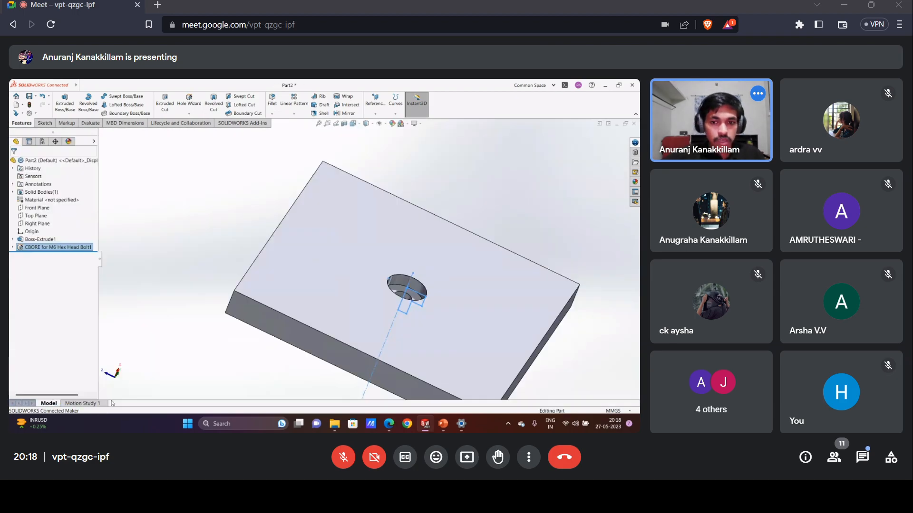
{"action": "left_click", "coordinate": [617, 125]}
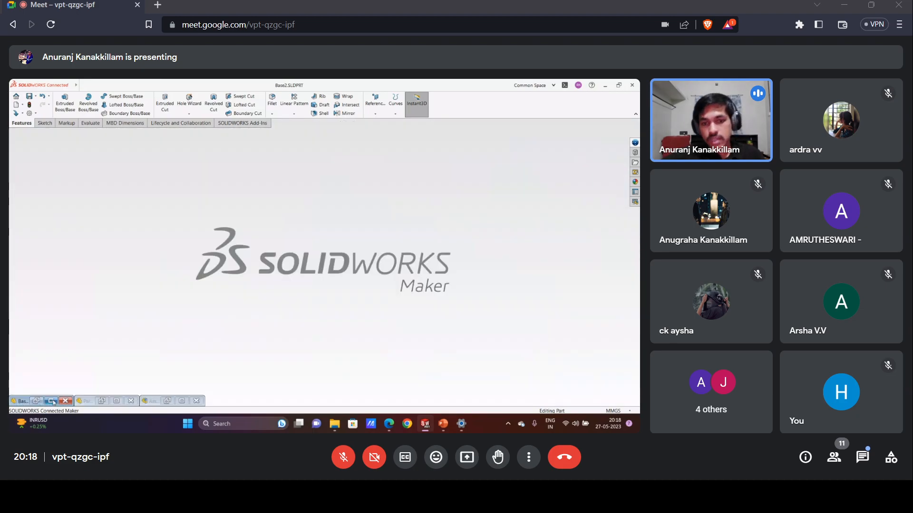
{"action": "left_click", "coordinate": [51, 402]}
{"action": "middle_click_drag", "start_coordinate": [345, 274], "coordinate": [404, 243]}
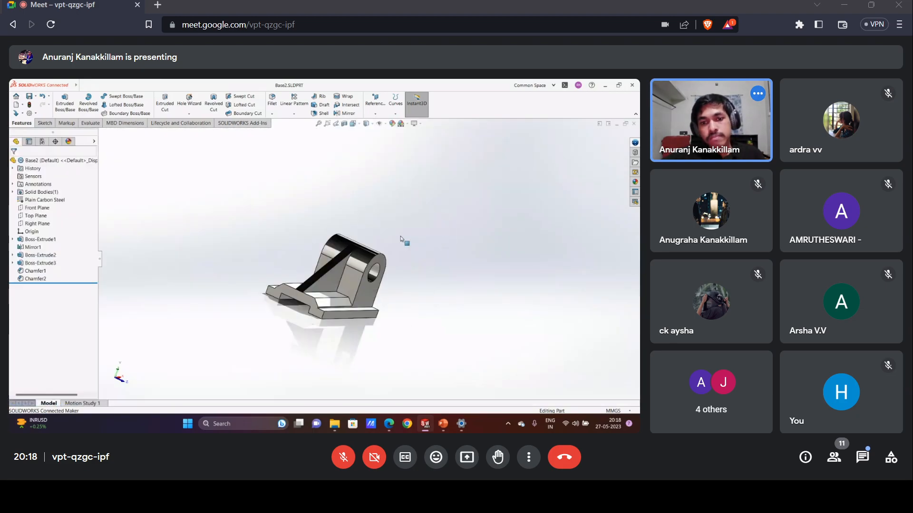
{"action": "scroll", "coordinate": [400, 243], "scroll_direction": "down", "scroll_amount": 2}
{"action": "scroll", "coordinate": [285, 242], "scroll_direction": "down", "scroll_amount": 2}
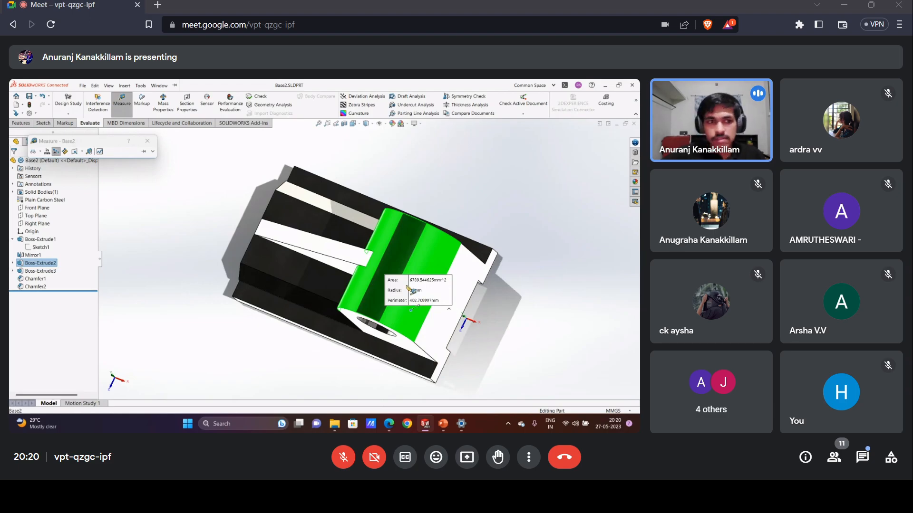
Close the Measure tool and clear the selection of the measured cylindrical face on Base2.
{"action": "left_click", "coordinate": [146, 142]}
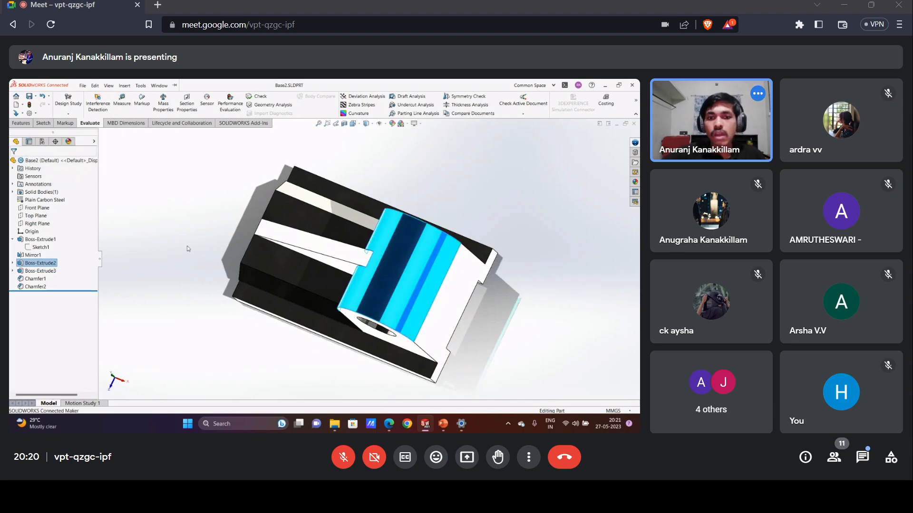
{"action": "left_click", "coordinate": [188, 249]}
{"action": "scroll", "coordinate": [240, 238], "scroll_direction": "up", "scroll_amount": 1}
{"action": "middle_click_drag", "start_coordinate": [241, 239], "coordinate": [271, 195]}
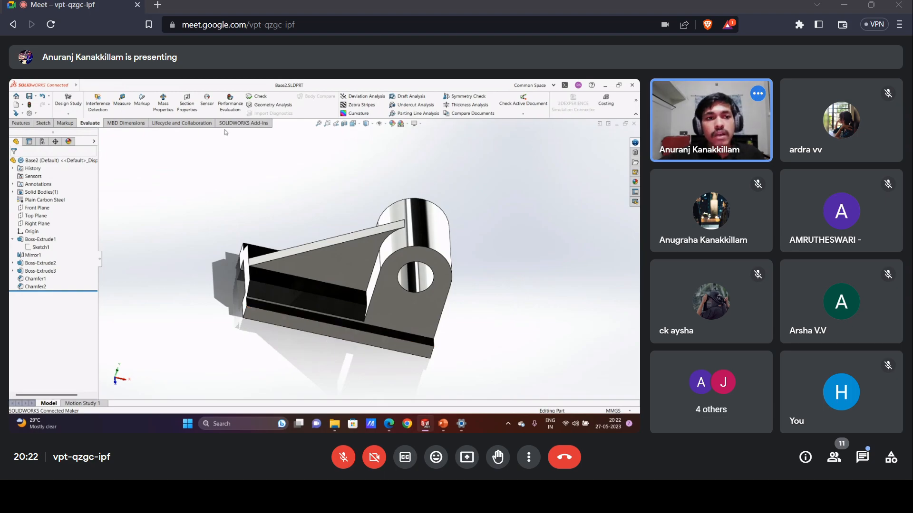
Calculate Base2's mass properties and examine its density, mass, volume and surface area.
{"action": "left_click", "coordinate": [162, 110]}
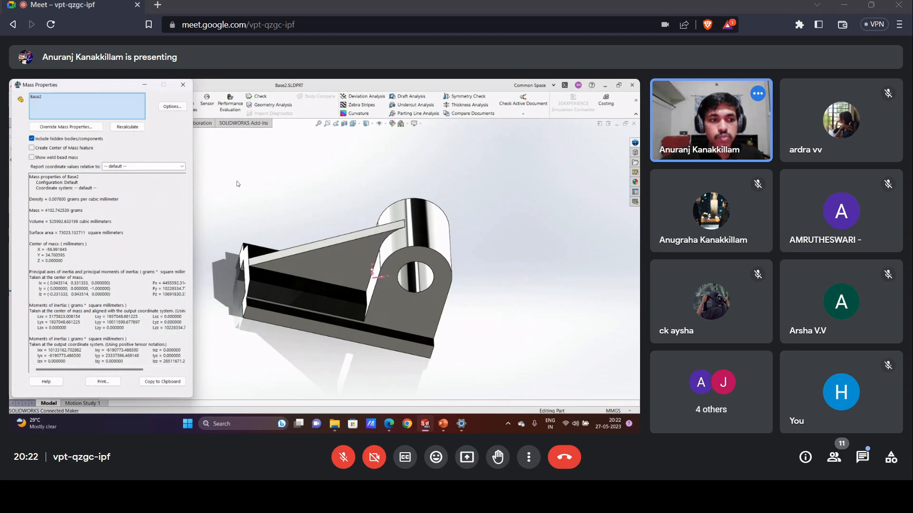
{"action": "left_click_drag", "start_coordinate": [45, 211], "coordinate": [85, 212]}
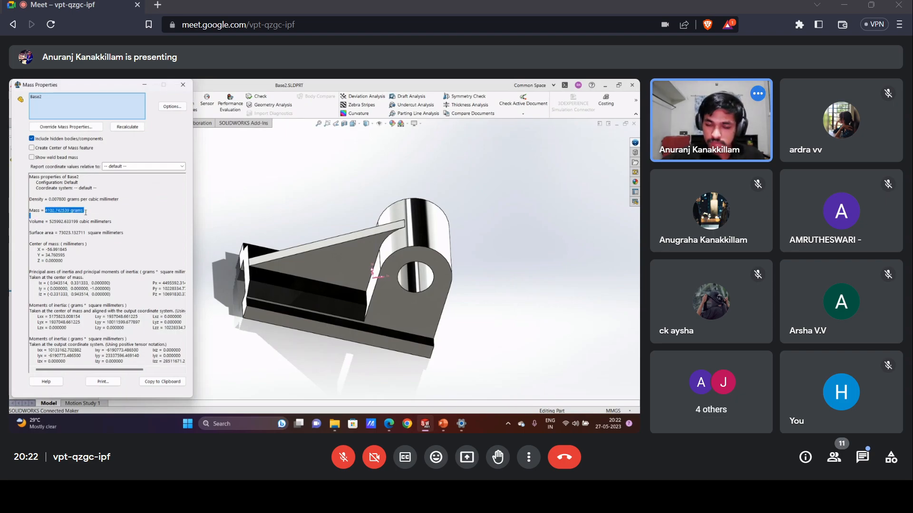
{"action": "left_click_drag", "start_coordinate": [48, 222], "coordinate": [98, 222]}
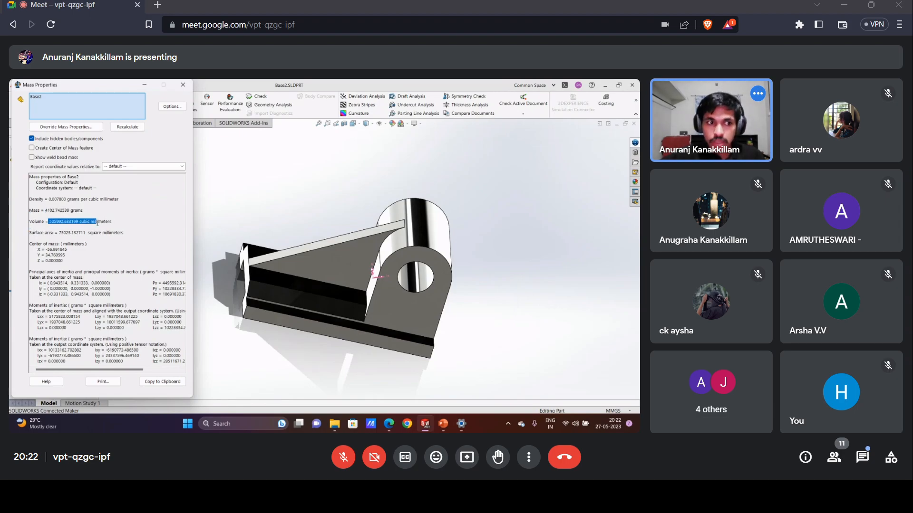
{"action": "left_click_drag", "start_coordinate": [29, 199], "coordinate": [47, 199]}
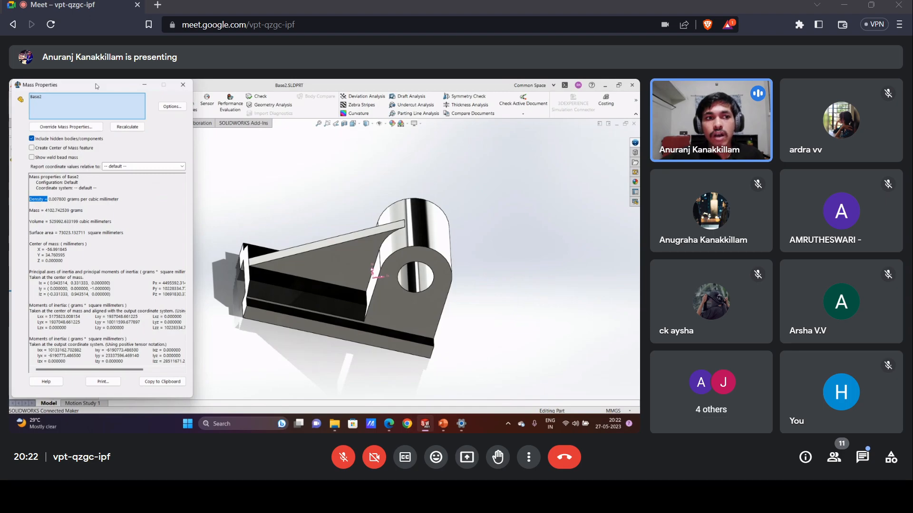
{"action": "left_click_drag", "start_coordinate": [96, 86], "coordinate": [231, 98]}
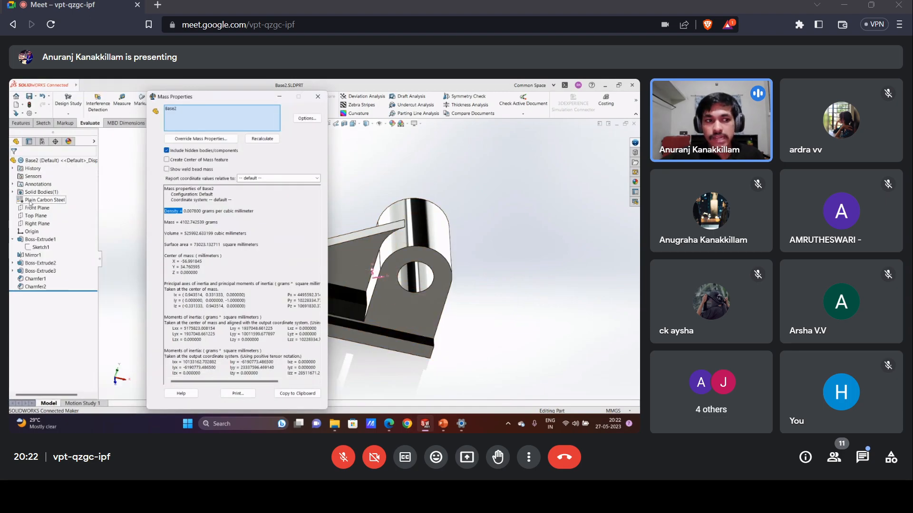
{"action": "left_click_drag", "start_coordinate": [189, 211], "coordinate": [217, 212]}
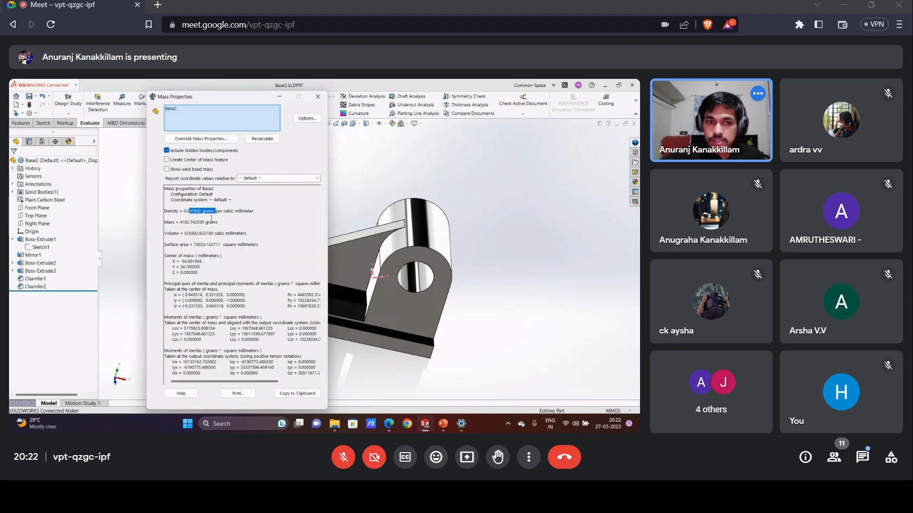
{"action": "left_click_drag", "start_coordinate": [182, 223], "coordinate": [213, 222]}
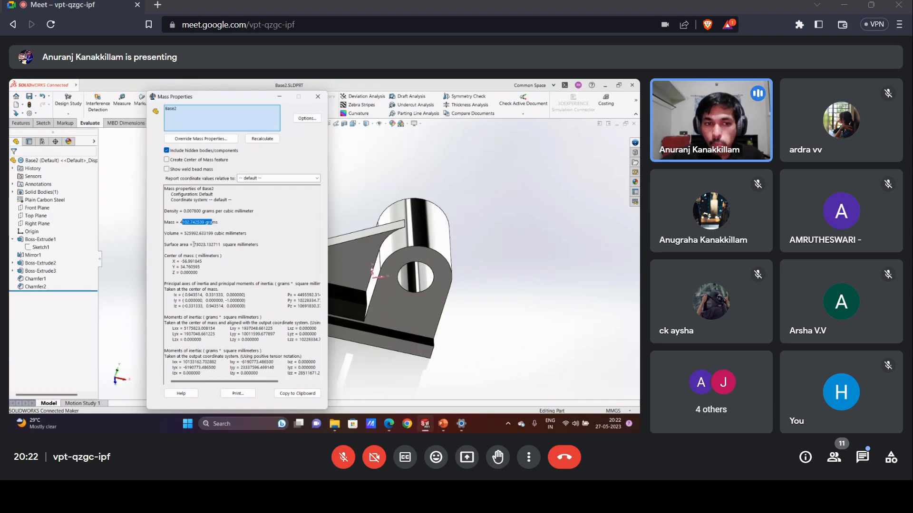
{"action": "left_click_drag", "start_coordinate": [193, 244], "coordinate": [229, 245]}
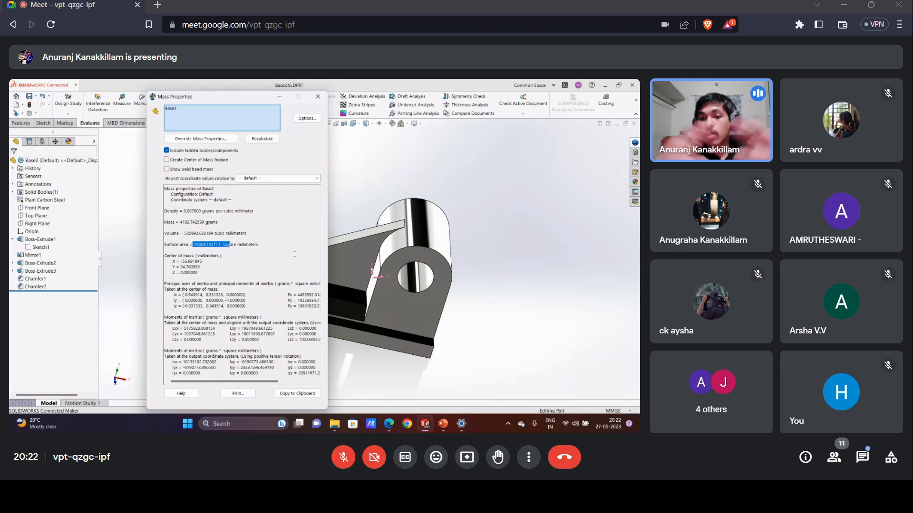